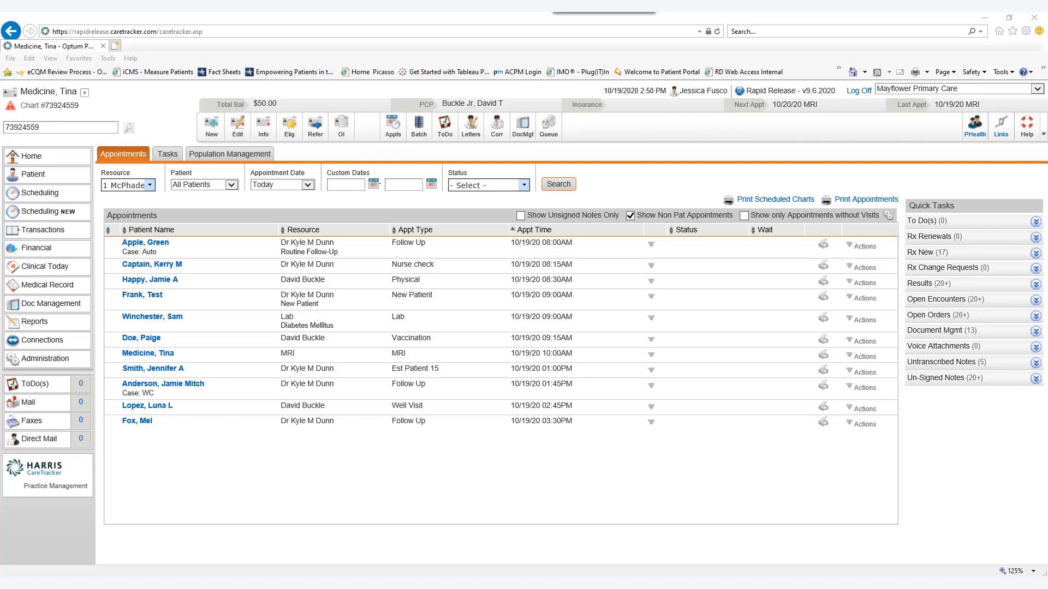
Step: Open the Provider Screening severity settings from clinical administration and view the list of selectable providers
click(47, 368)
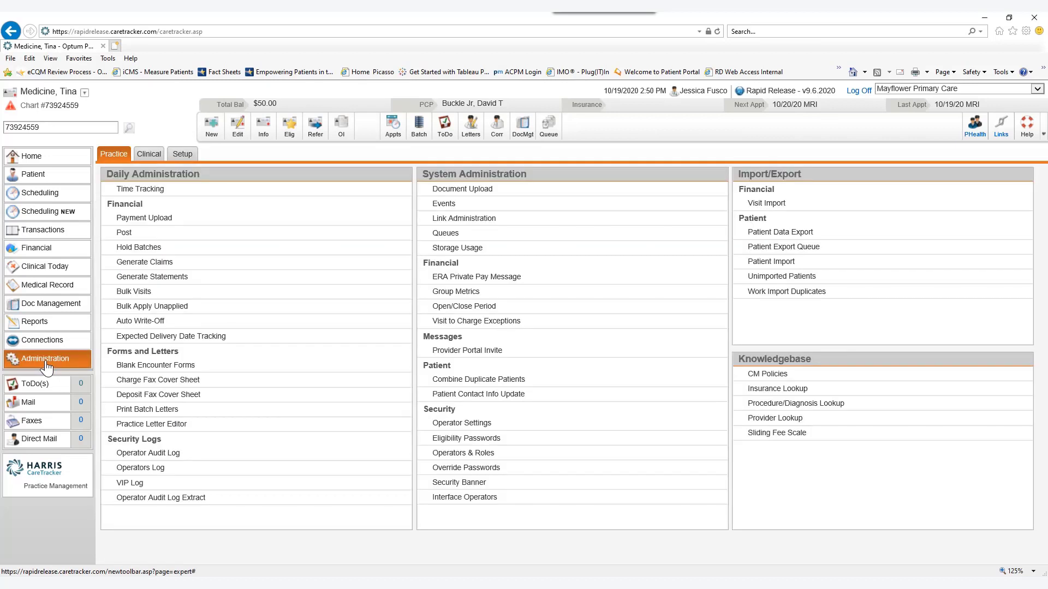
click(148, 156)
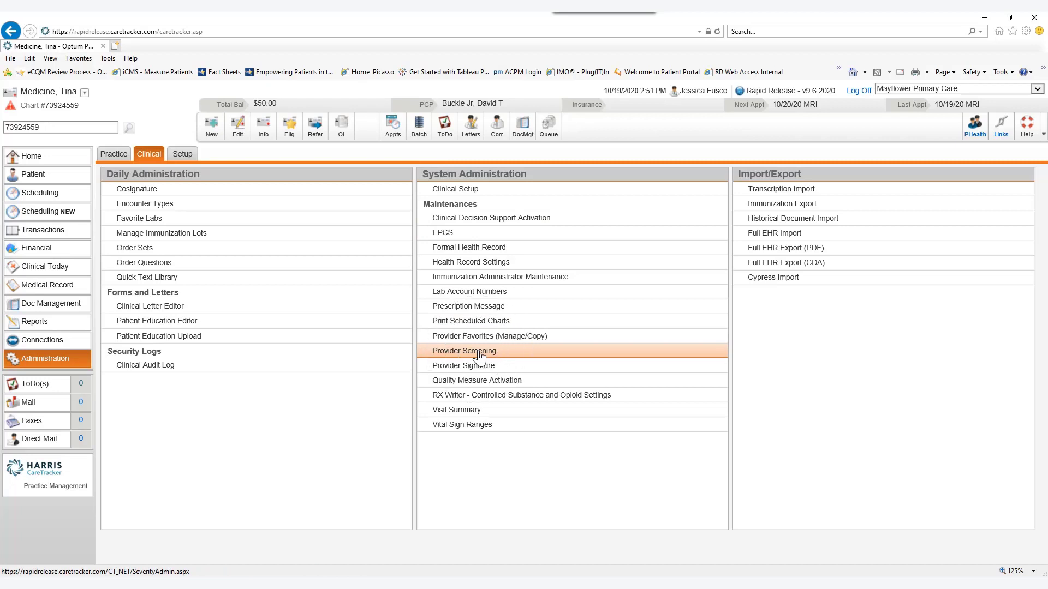
click(479, 352)
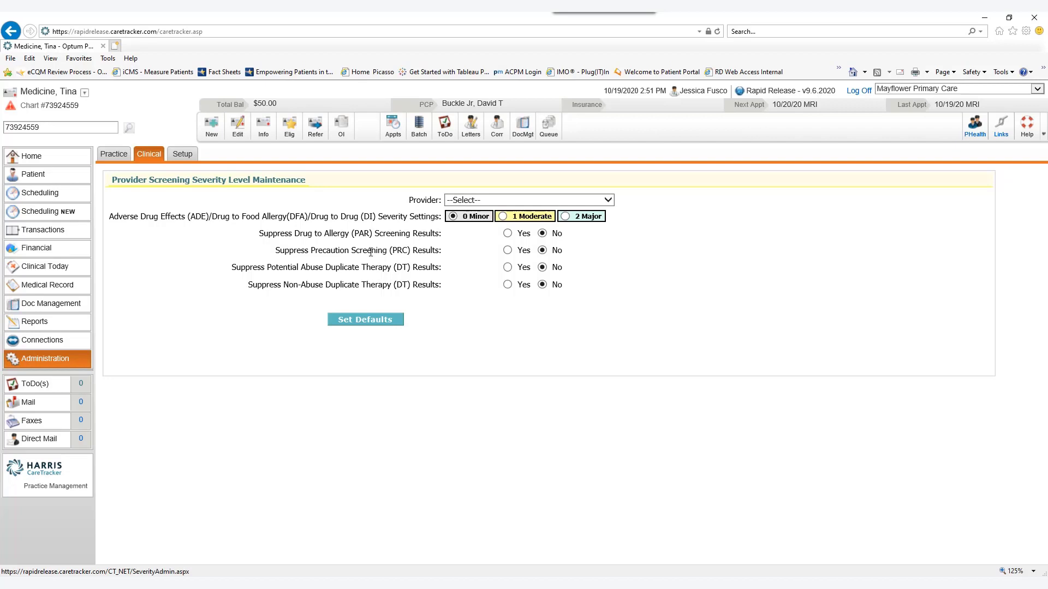
key(ctrl)
click(516, 200)
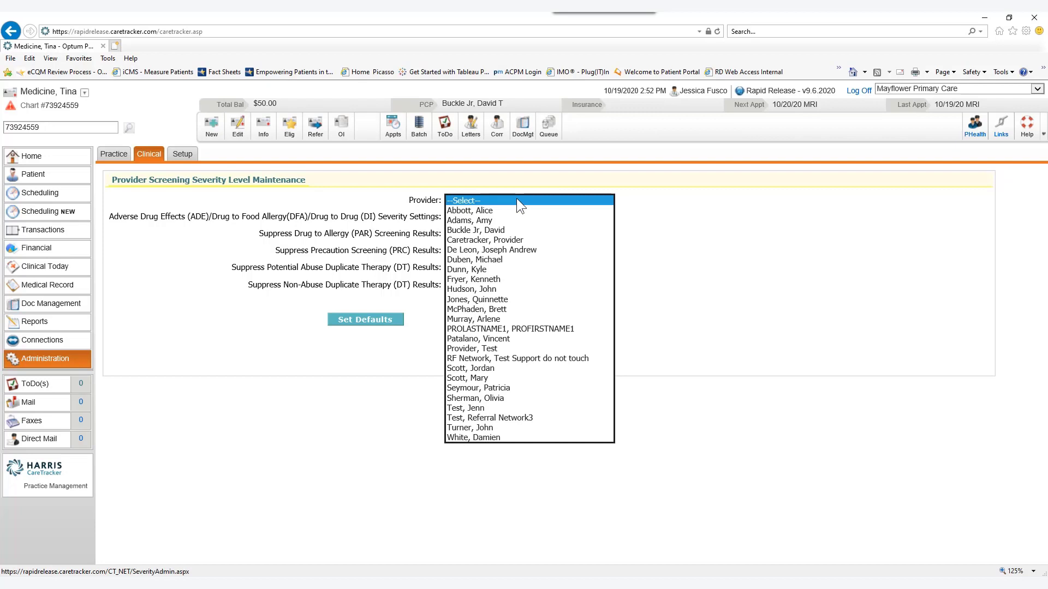
click(698, 243)
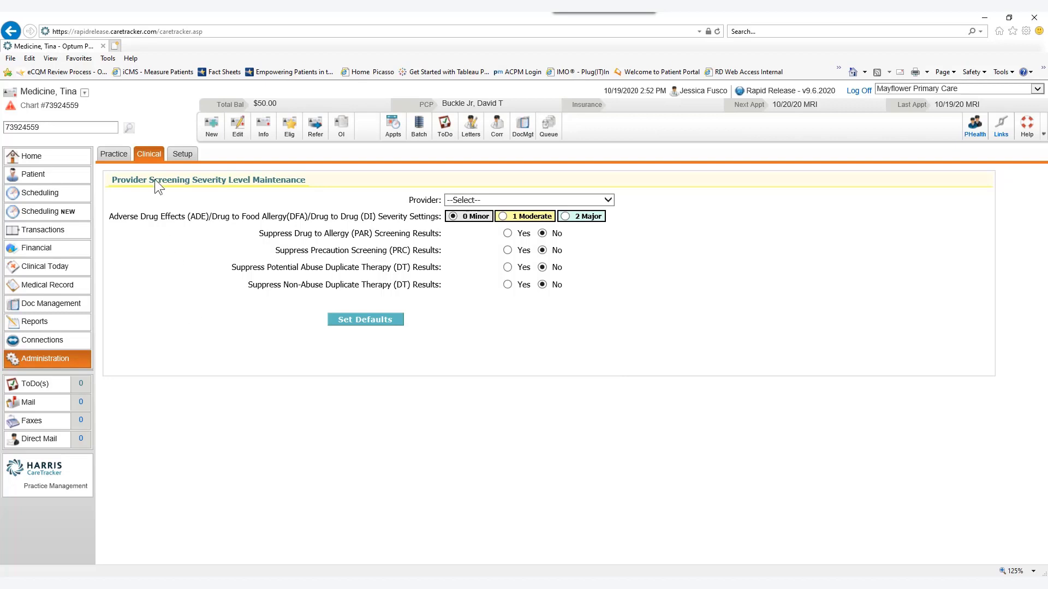
Step: Return to the clinical administration options and open the Provider Signature maintenance list
click(147, 155)
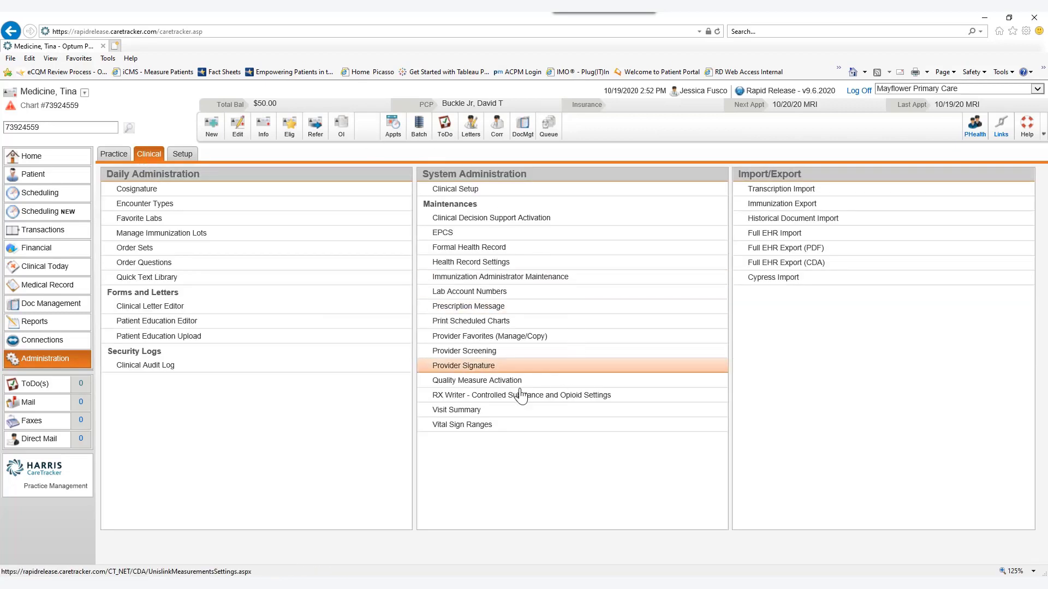
key(ctrl)
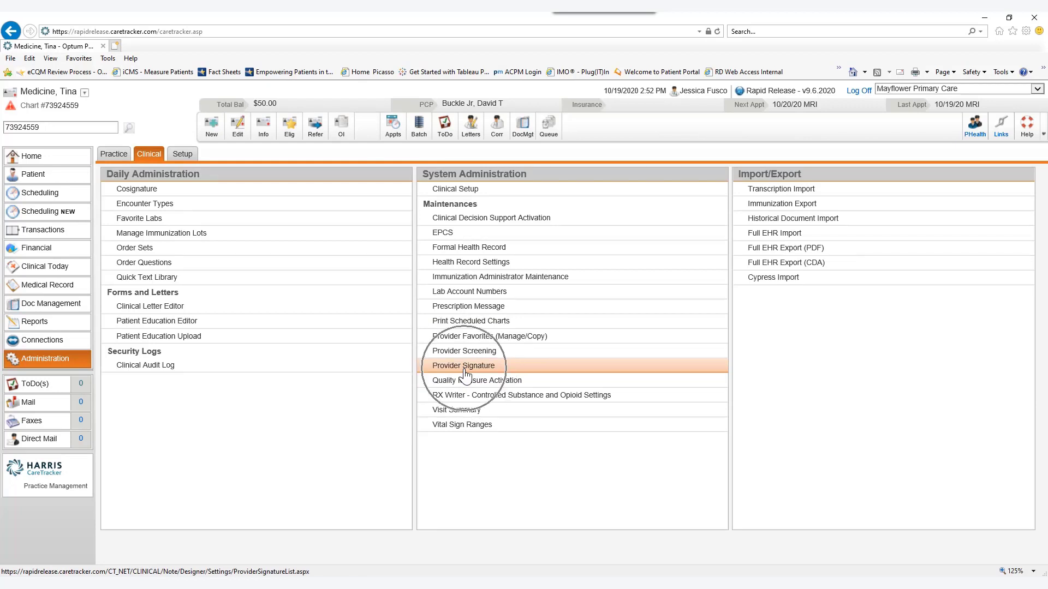
key(ctrl)
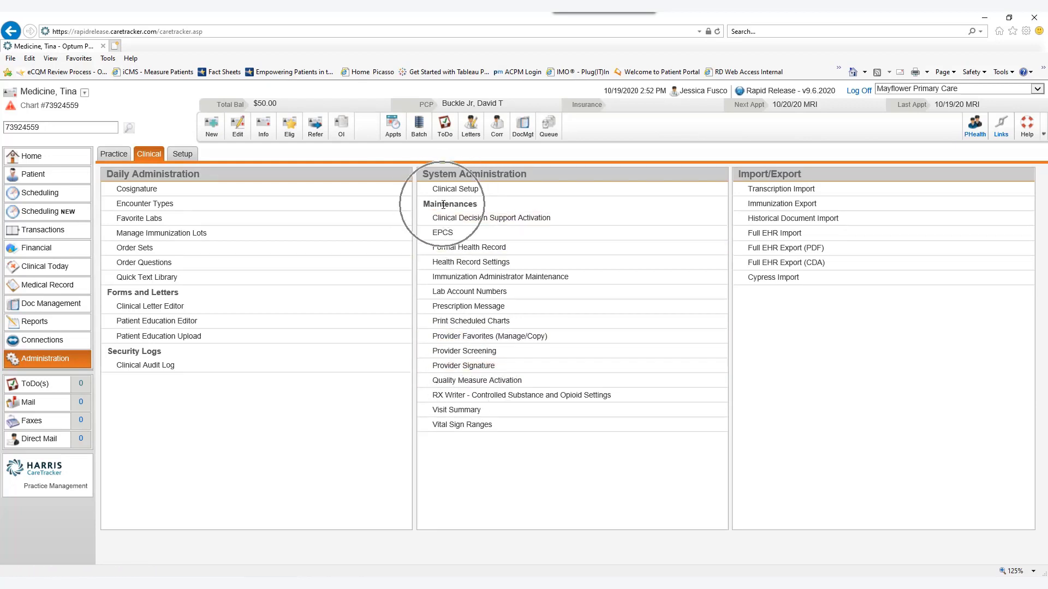
click(455, 366)
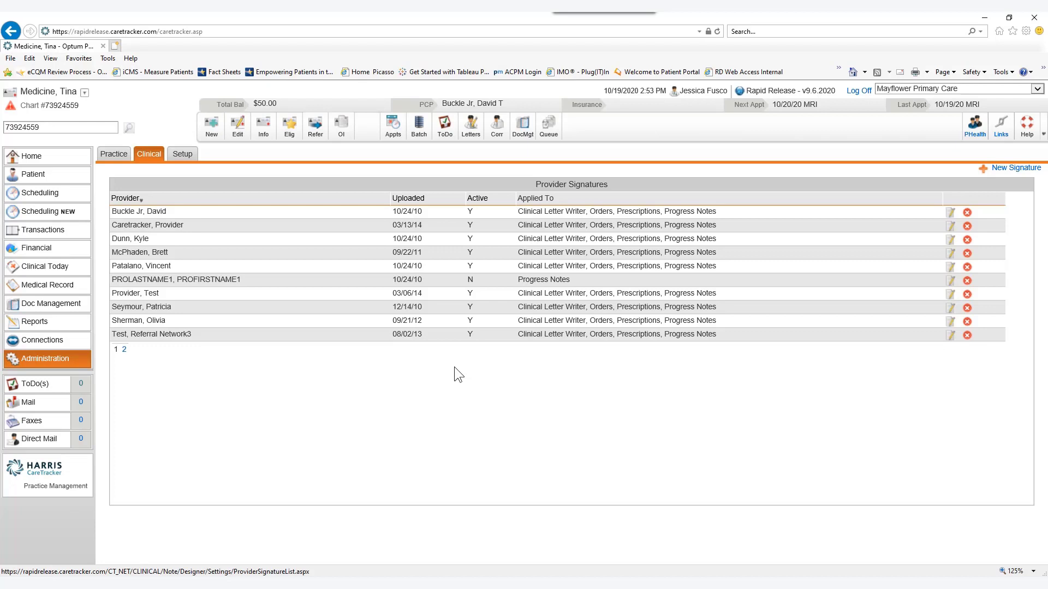
Step: Start a new provider signature, view the CareTracker template image SignatureTemplate.png, and close the image
click(1003, 172)
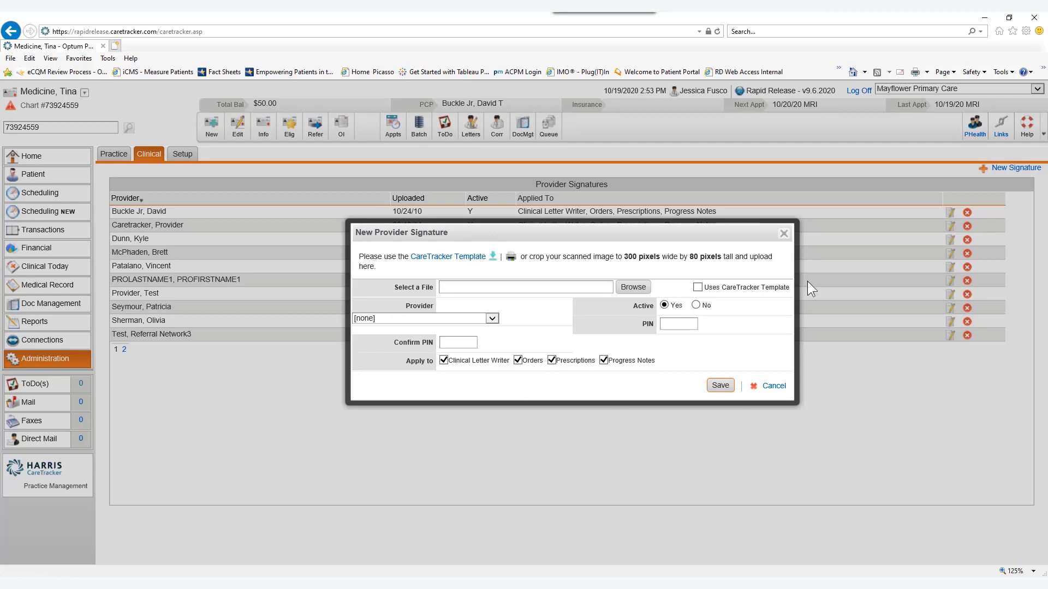
click(428, 260)
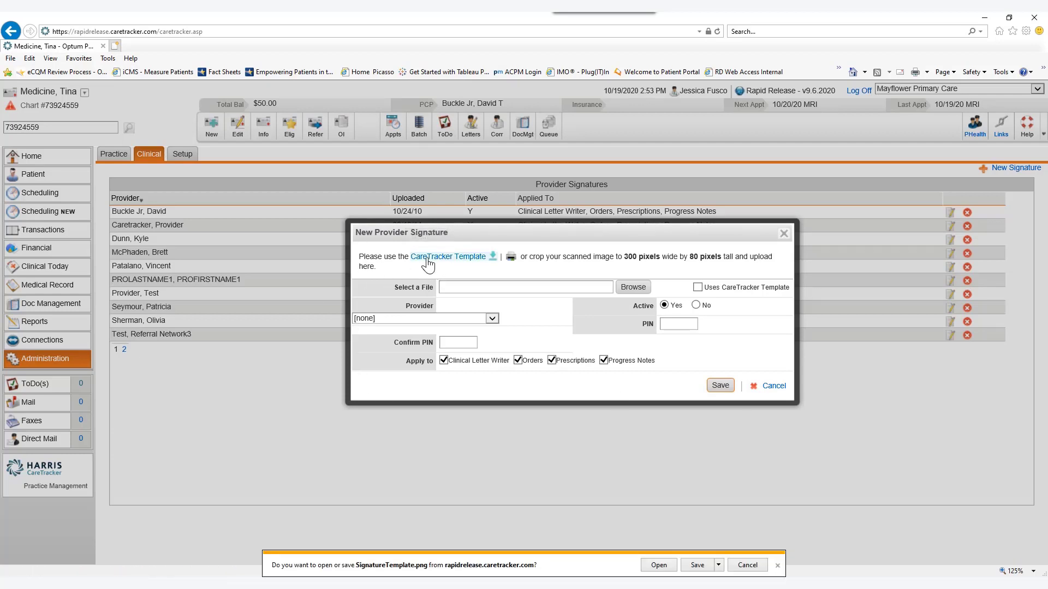
click(658, 565)
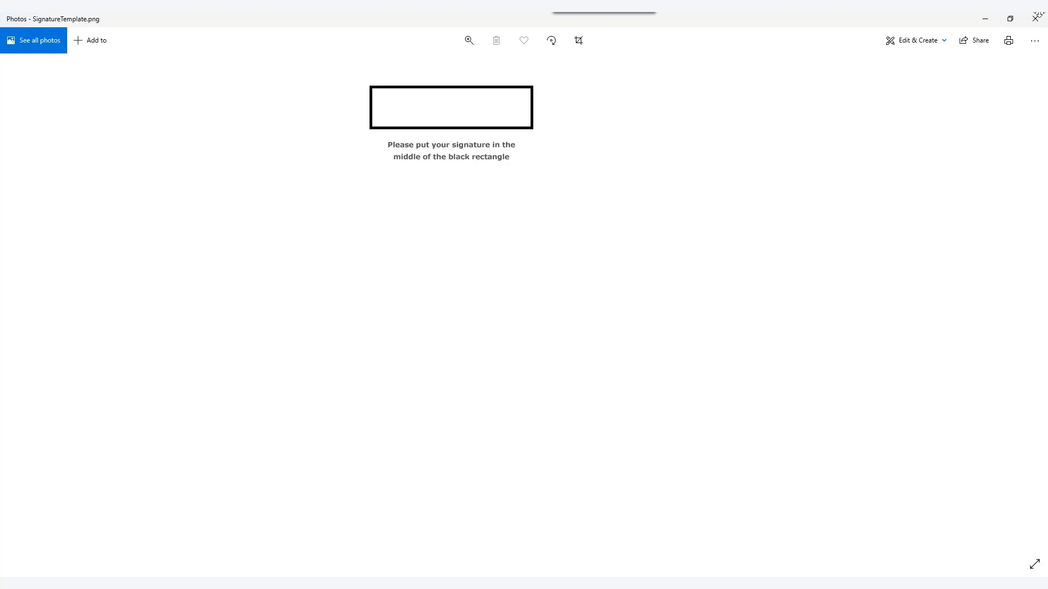
click(1035, 20)
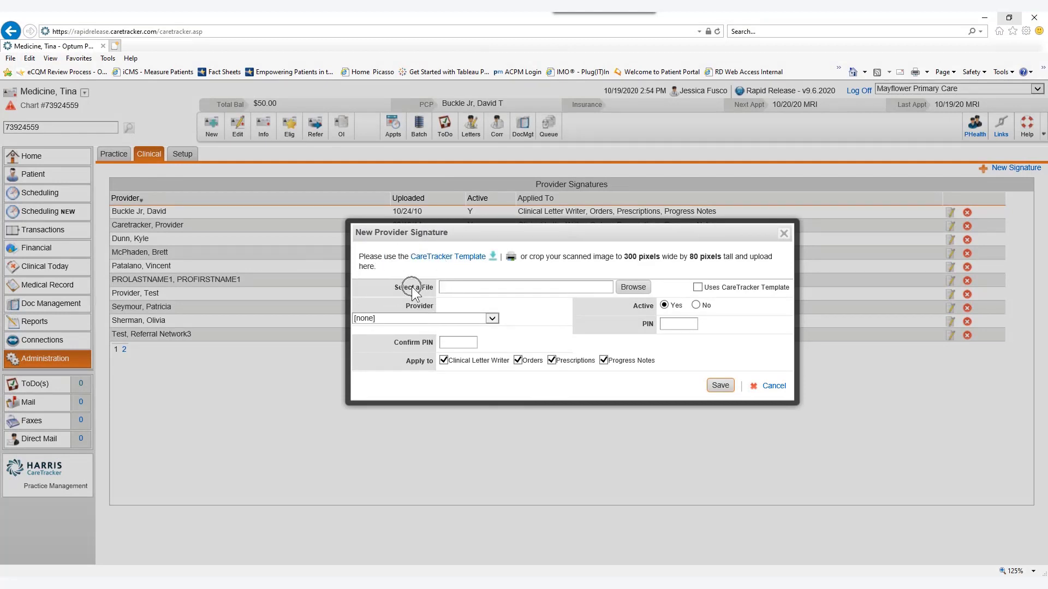
Step: Look at the signature file chooser and the selectable providers in the new signature form without choosing either
click(633, 288)
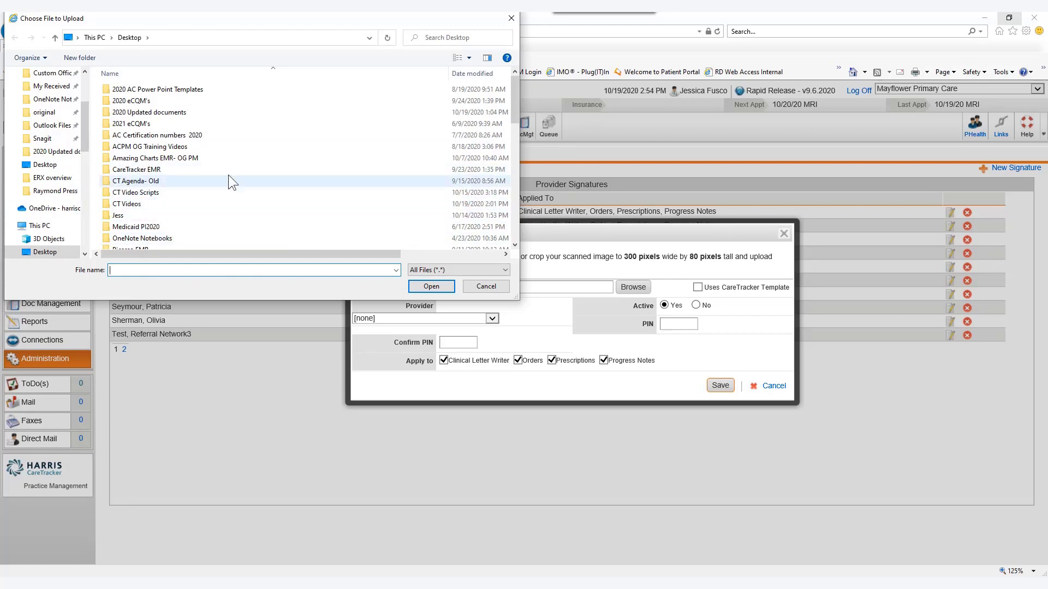
click(511, 18)
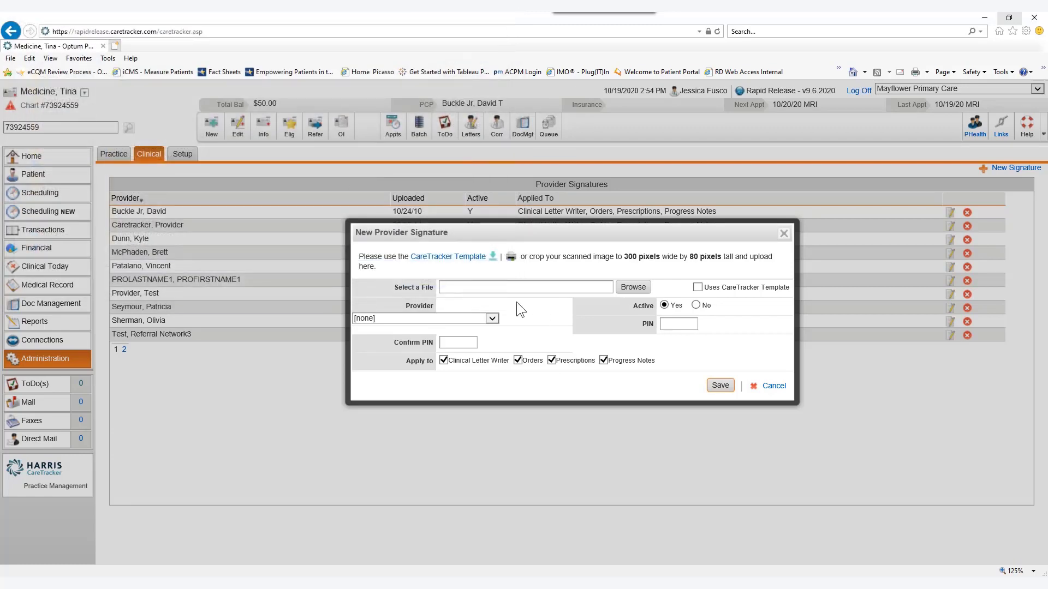
click(493, 319)
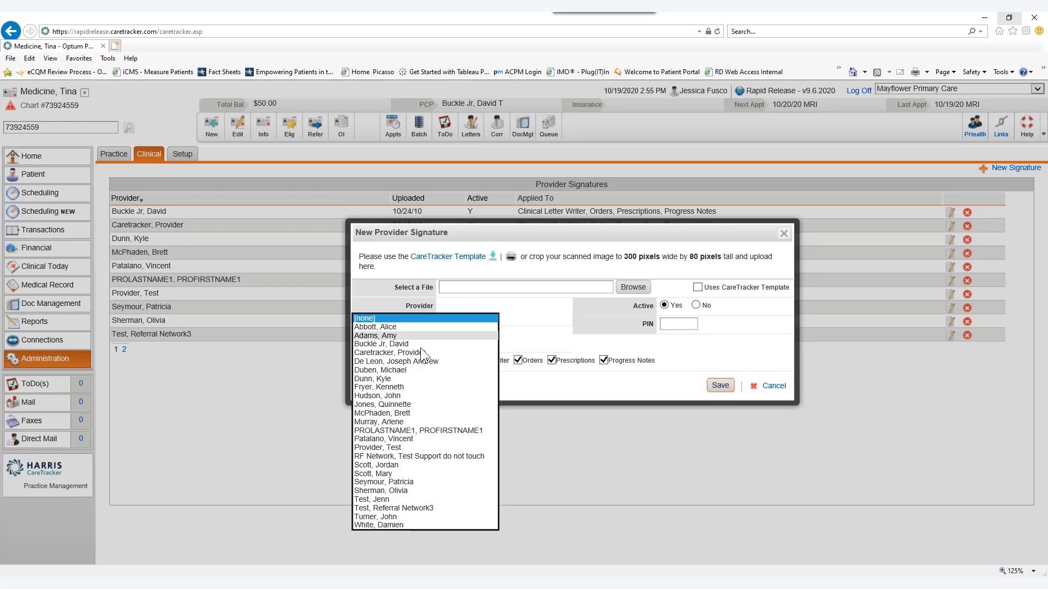
click(614, 326)
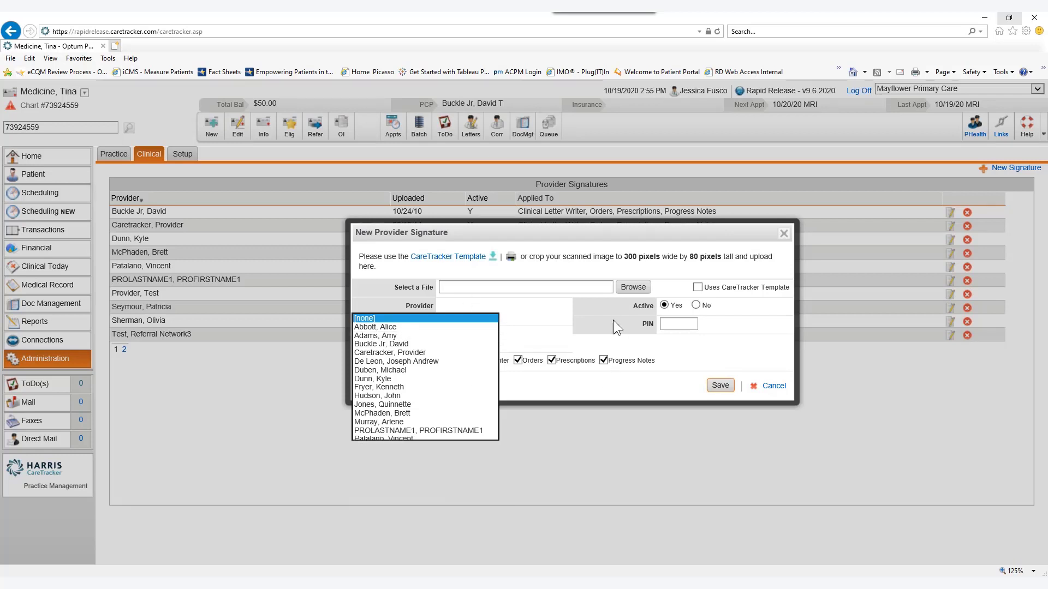
click(665, 306)
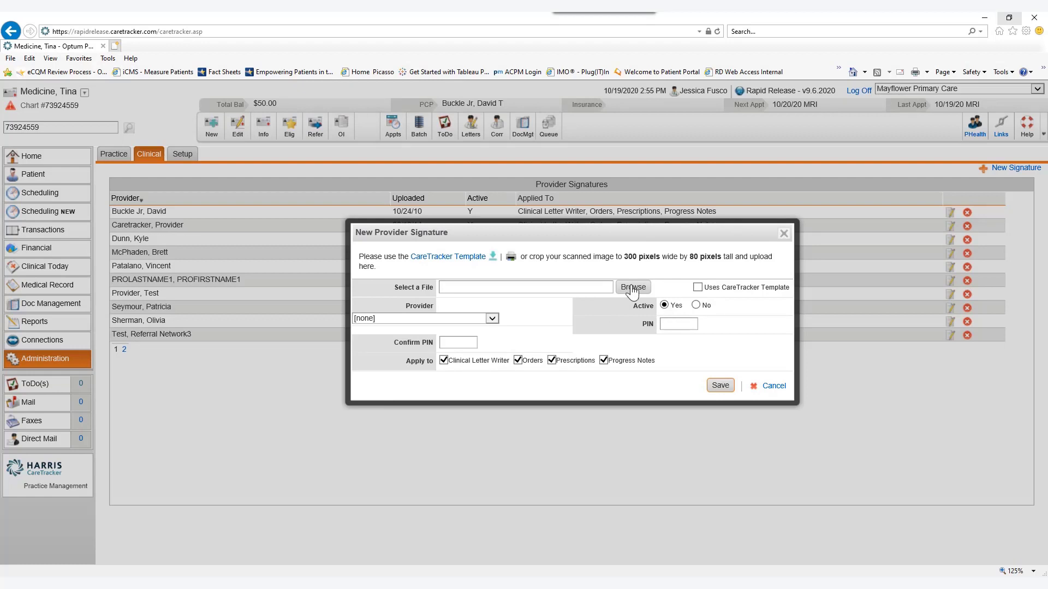
Step: Try to save the new provider signature without a file, provider or PIN, and close the form
click(678, 323)
click(616, 361)
click(725, 389)
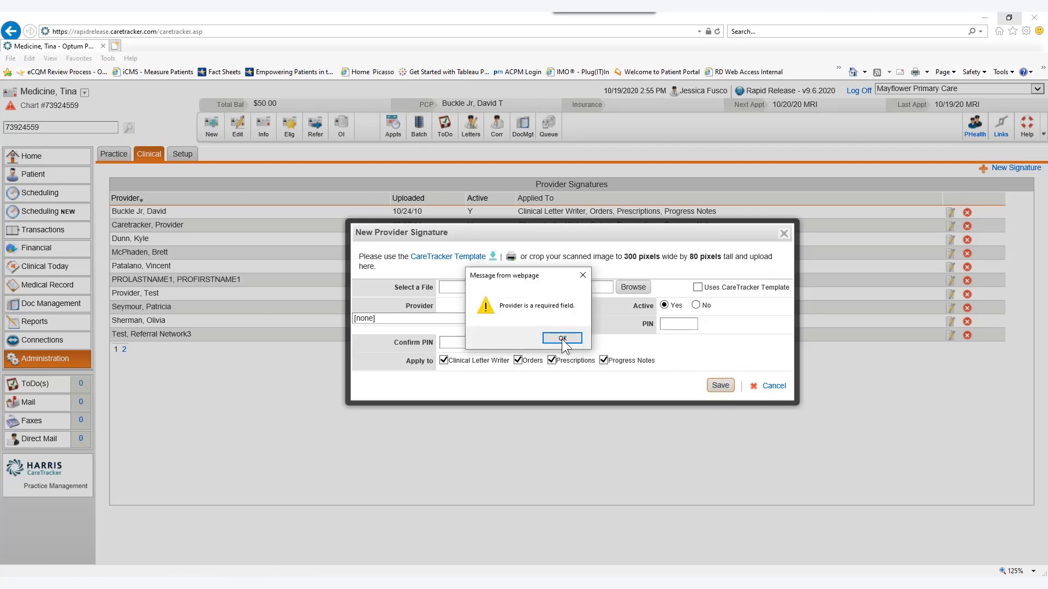
click(563, 342)
click(784, 234)
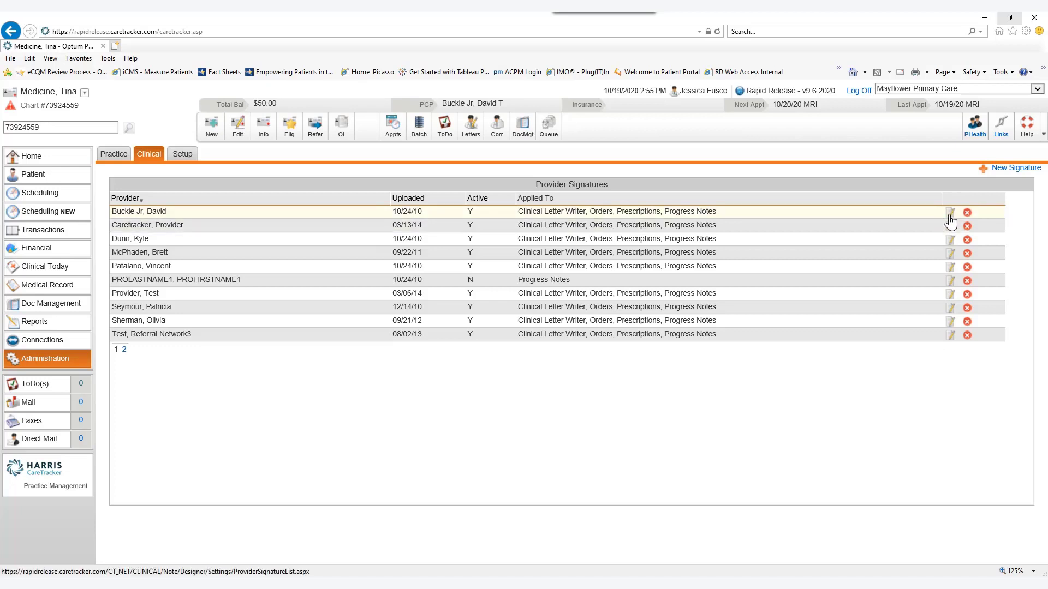
Step: Open the first listed provider's signature record for editing, go to its PIN field, and save the record
click(949, 216)
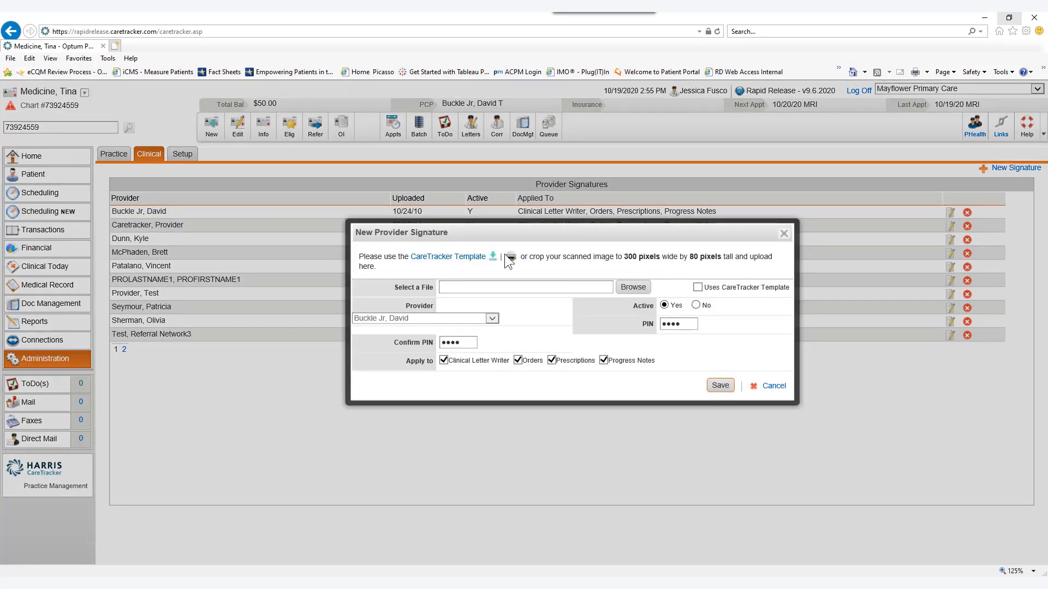
click(676, 326)
click(720, 386)
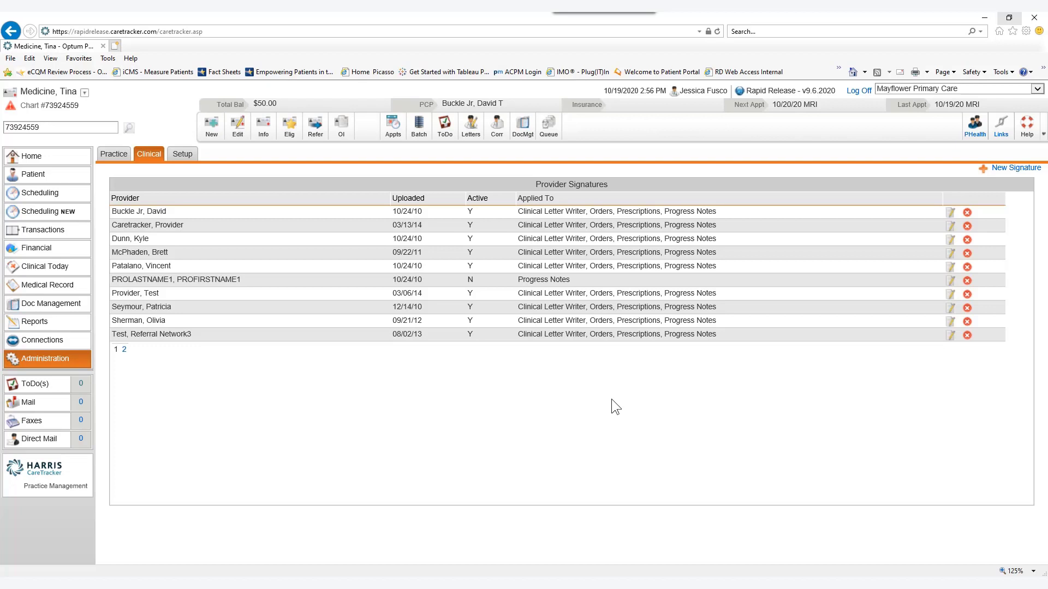
Step: Show today's appointments in Clinical Today, and view the patient search form without running a search
click(48, 274)
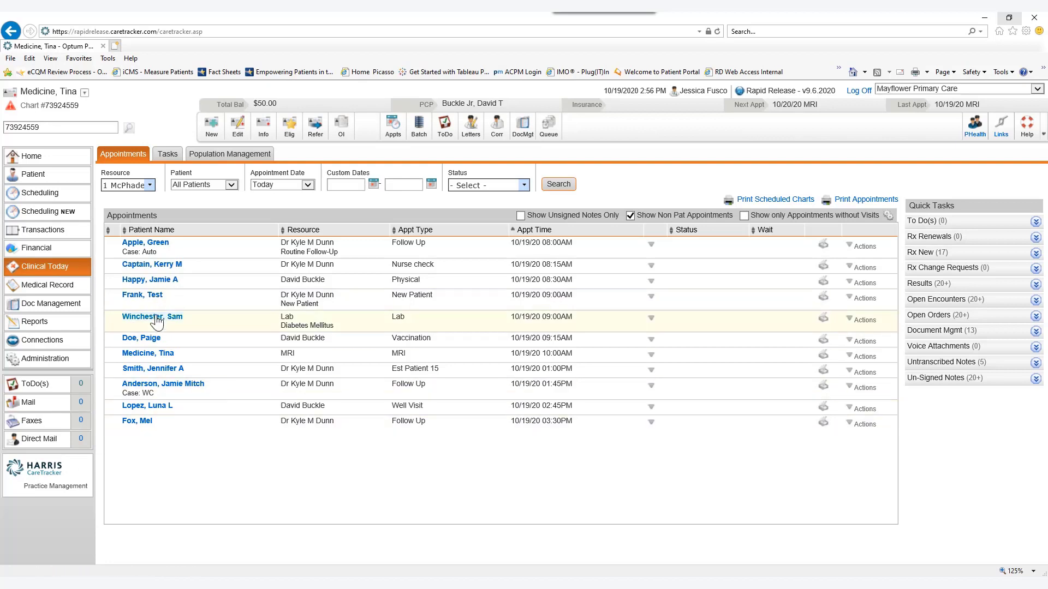
mouse_move(156, 322)
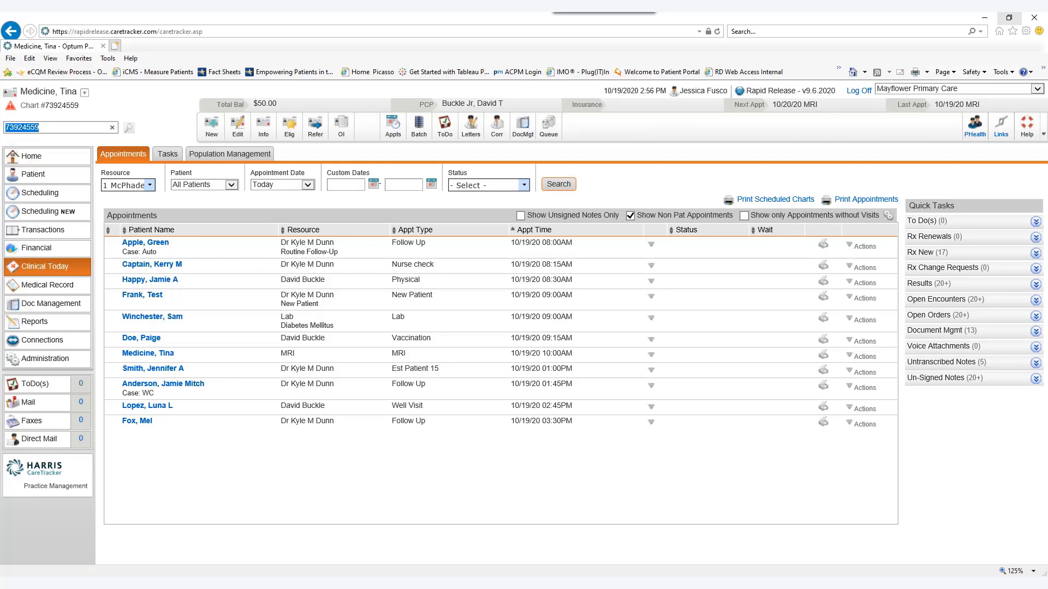
click(129, 128)
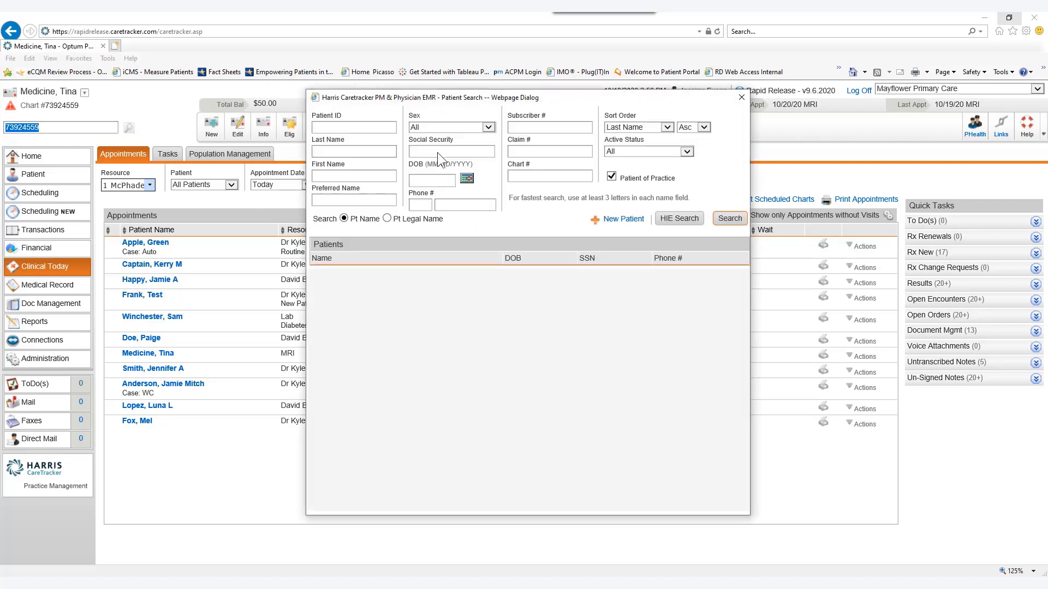
click(741, 98)
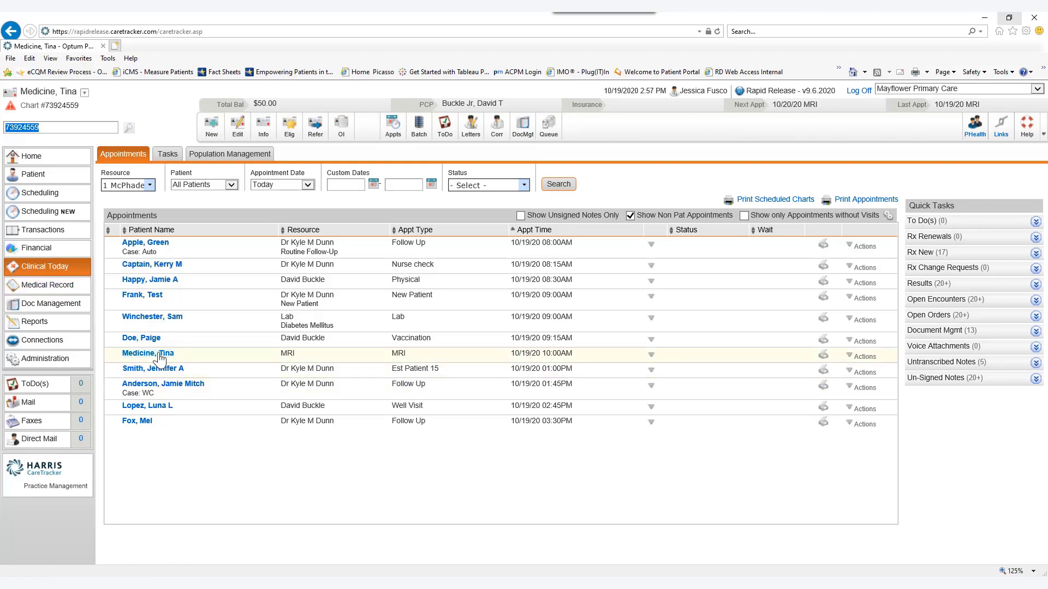
Step: Open the chart of the patient with the 10:00AM MRI appointment and dismiss the clinical alerts to view the chart summary
mouse_move(160, 359)
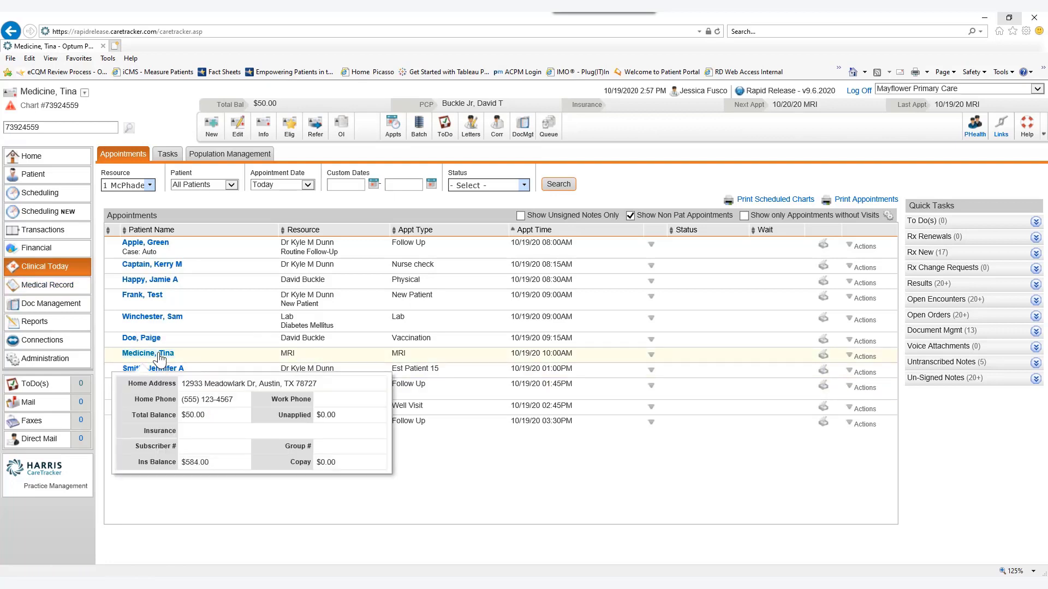
click(160, 359)
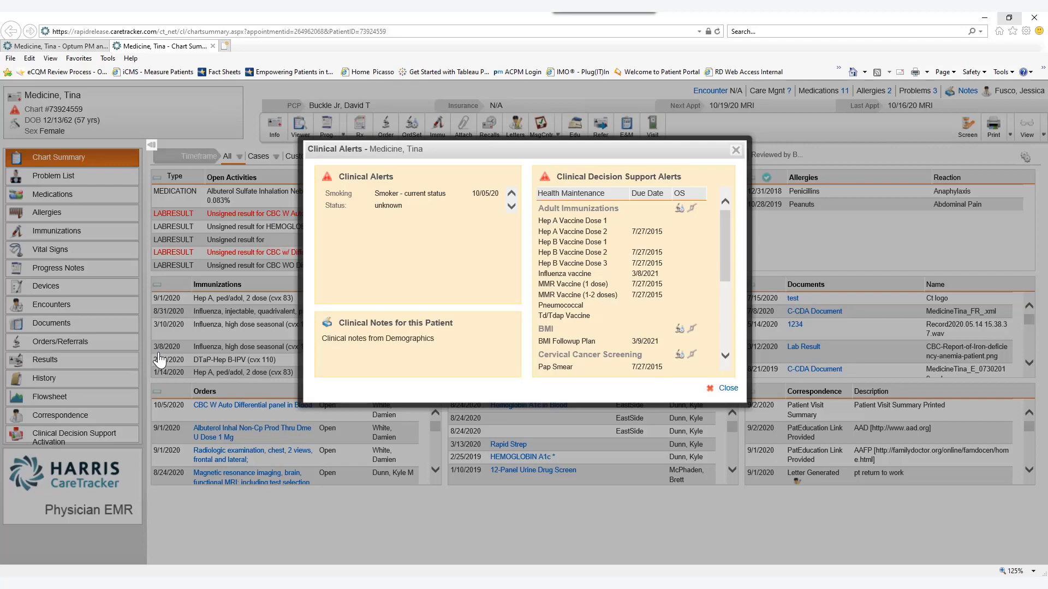
click(728, 388)
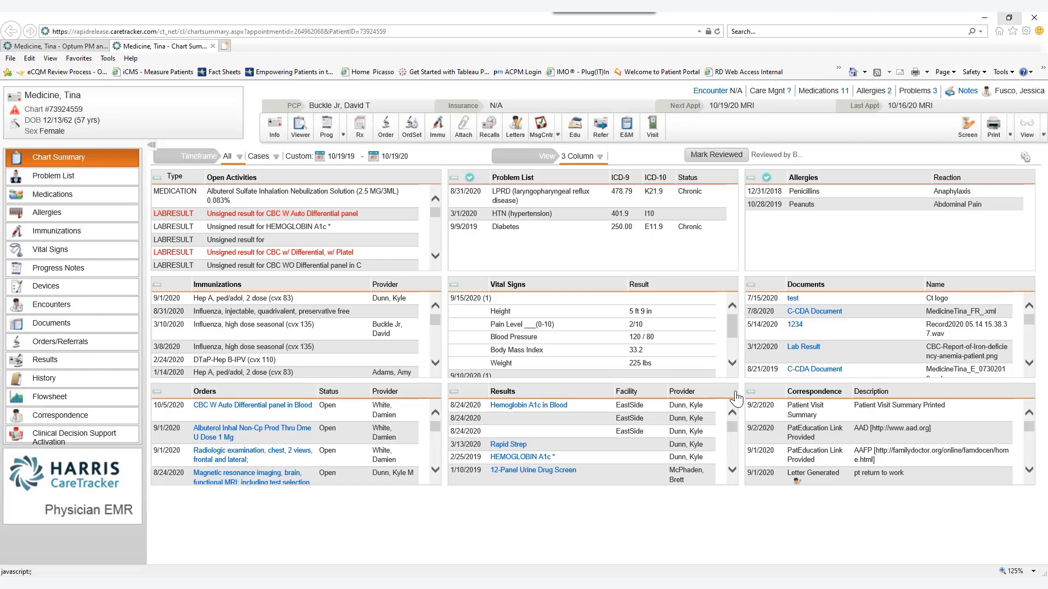
click(231, 183)
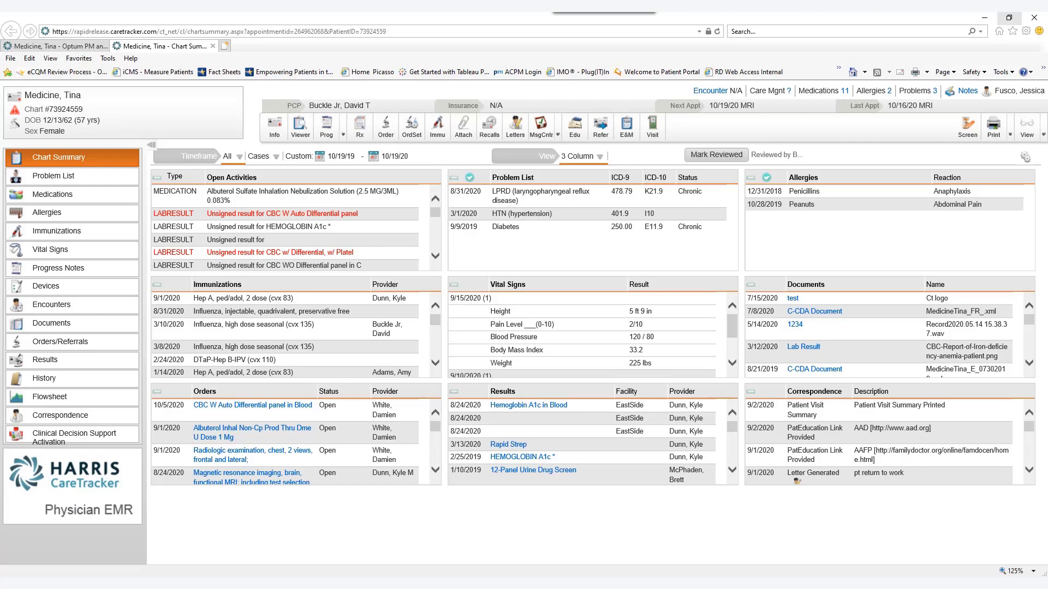
Step: Open the patient's Problem List and expand the HTN (hypertension) entry to view its linked orders
click(53, 176)
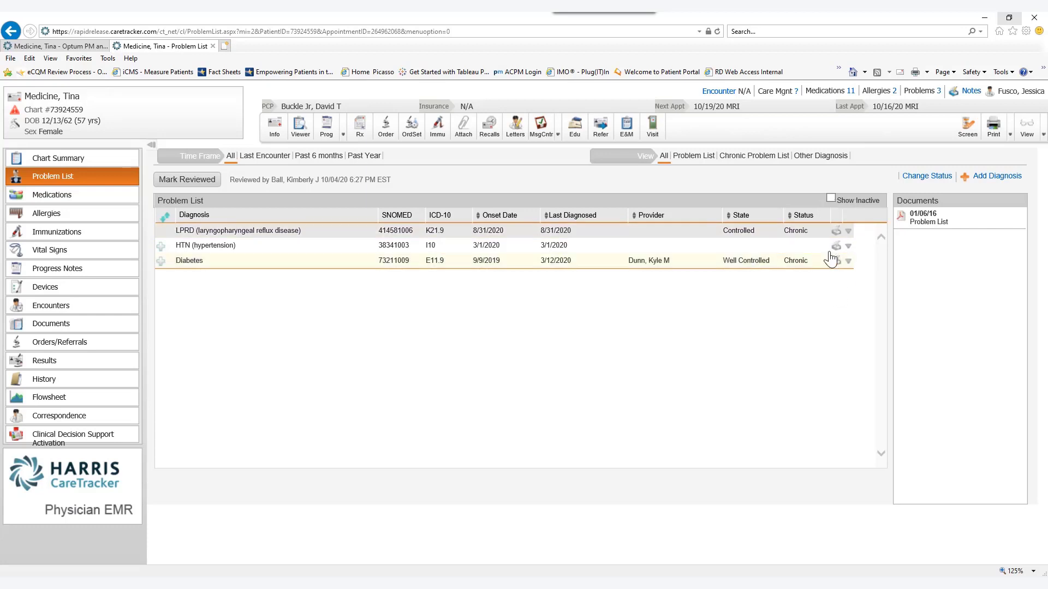
click(849, 233)
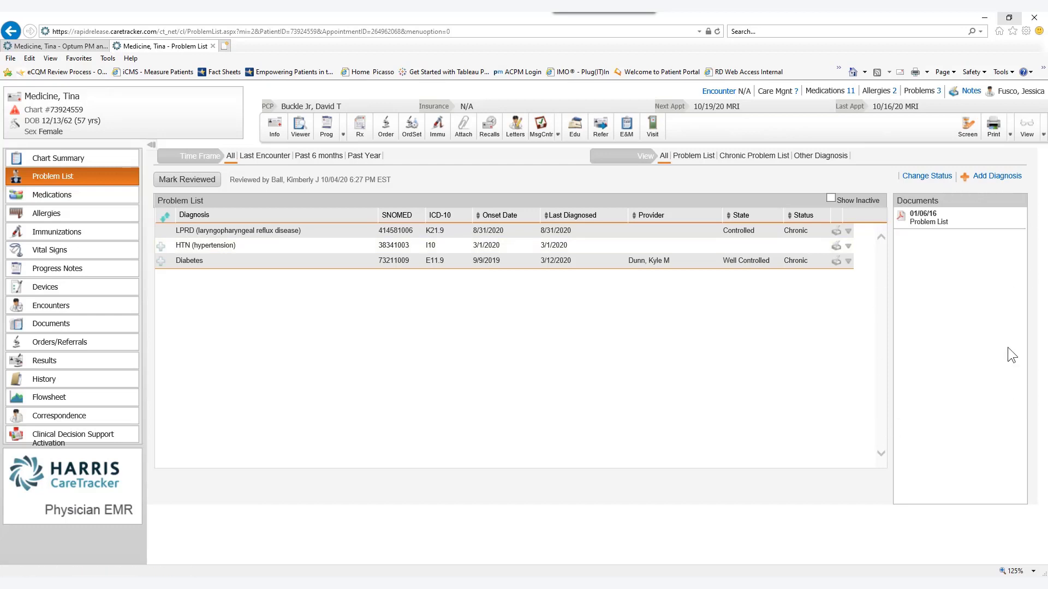
mouse_move(938, 224)
click(162, 247)
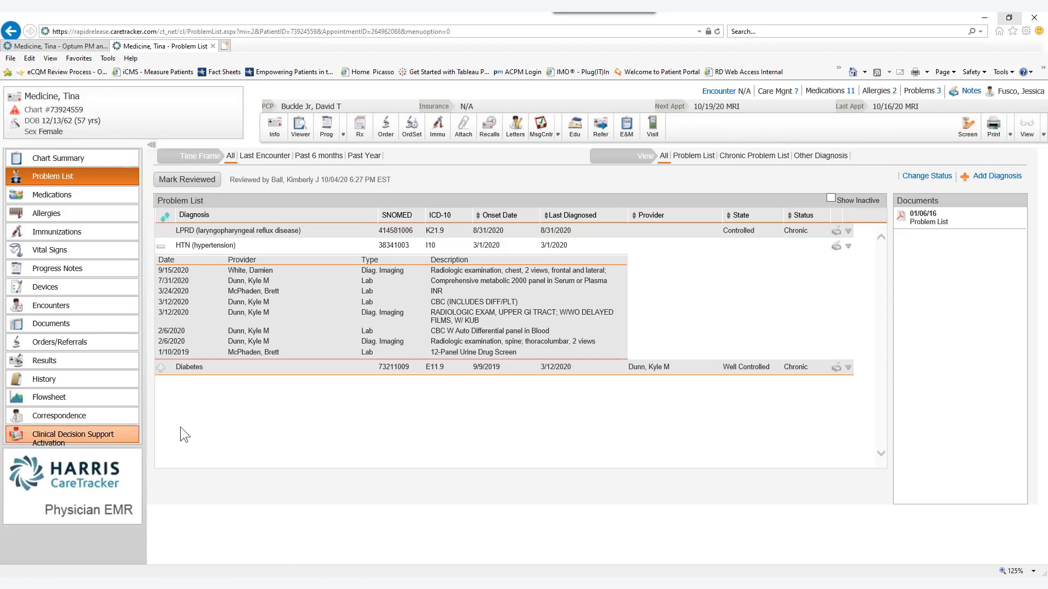
Step: Start a new diagnosis entry for the patient and look through the favorite diagnoses without choosing one
click(975, 176)
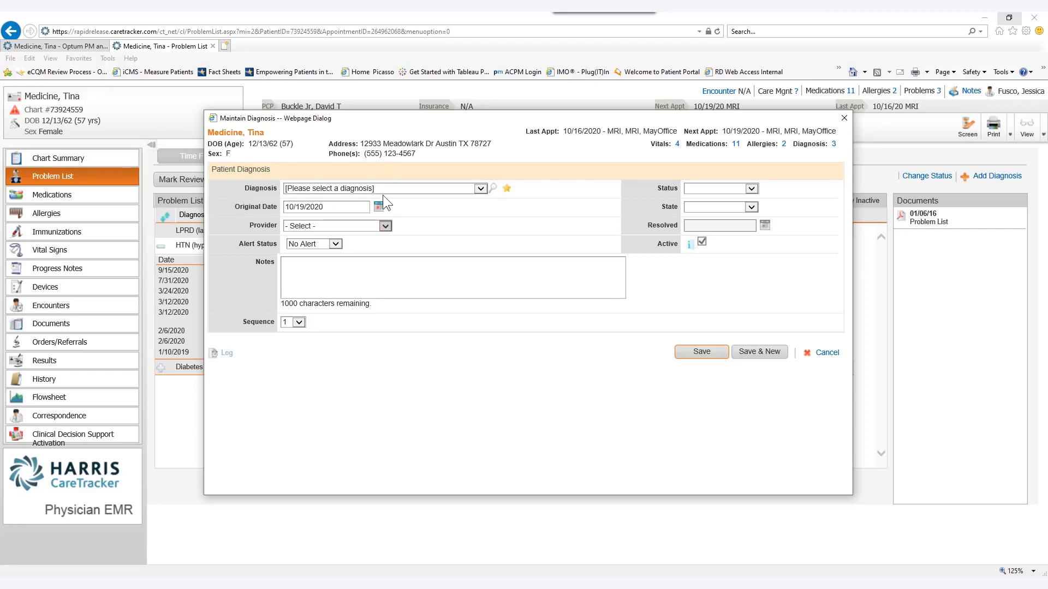
click(480, 188)
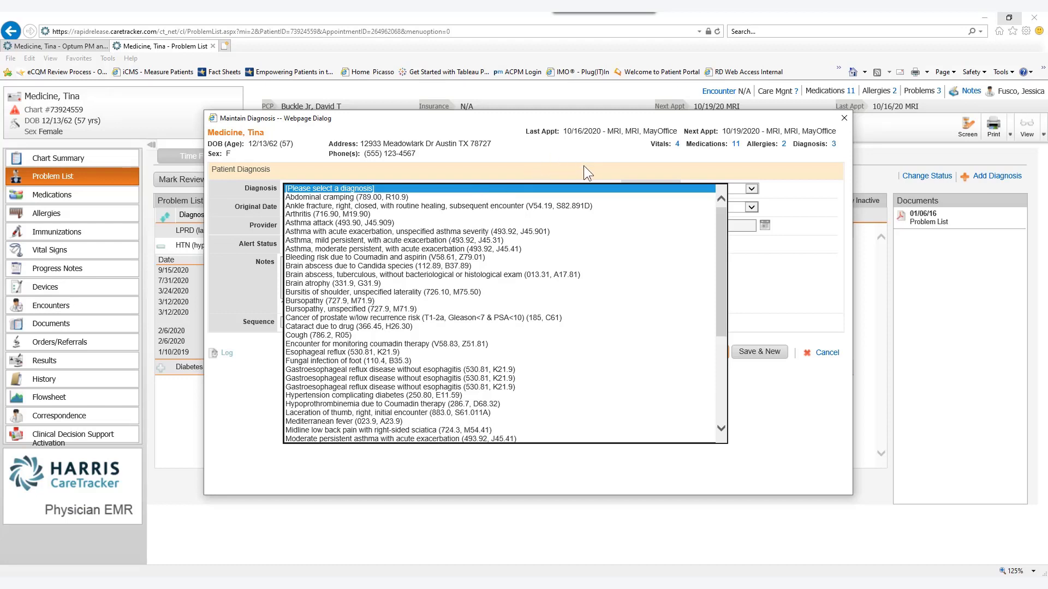
scroll(555, 277, down, 6)
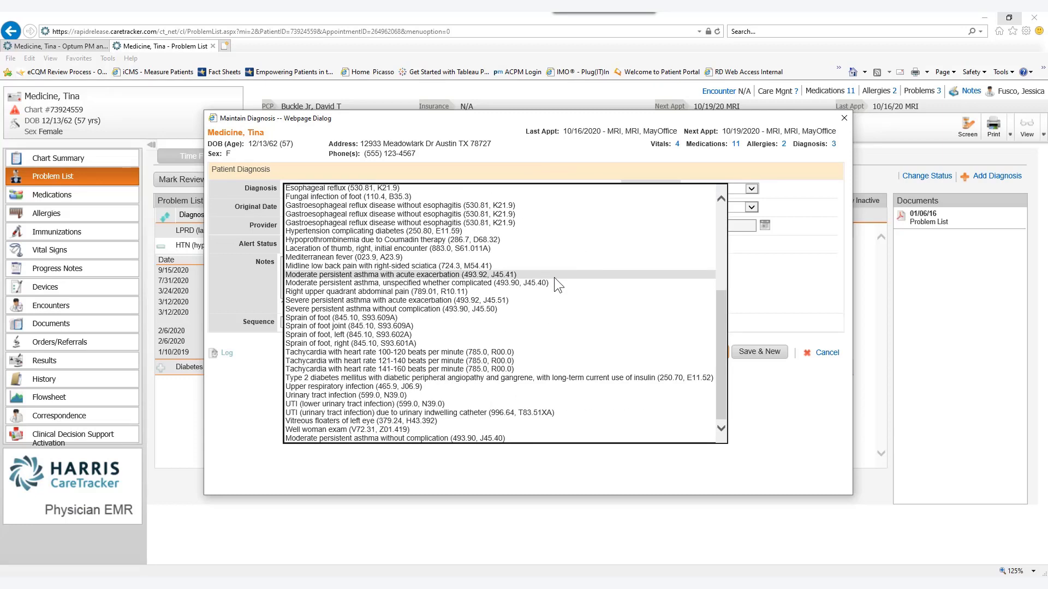
scroll(554, 277, up, 6)
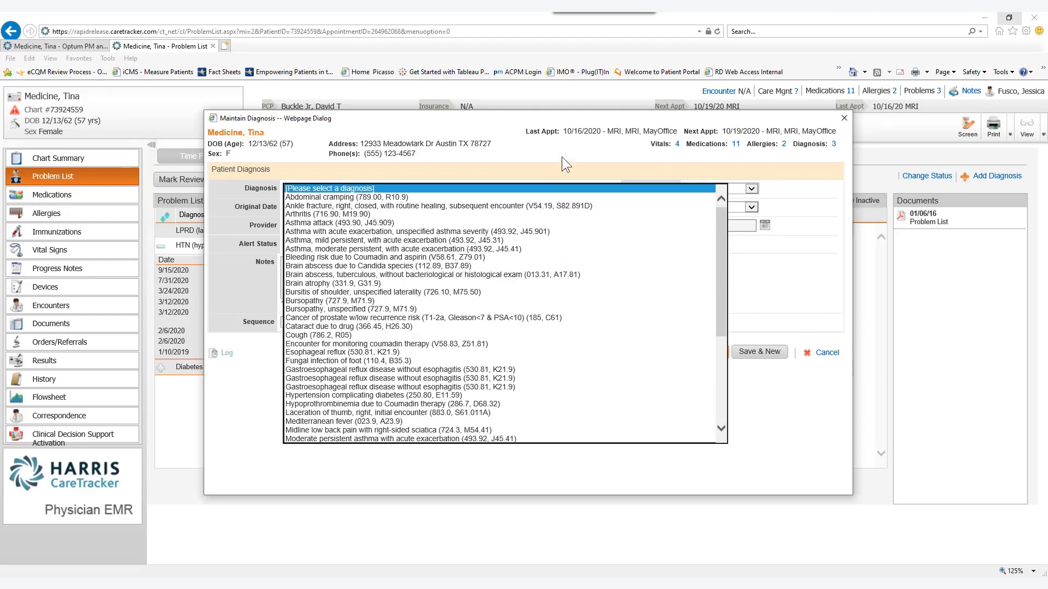
click(567, 173)
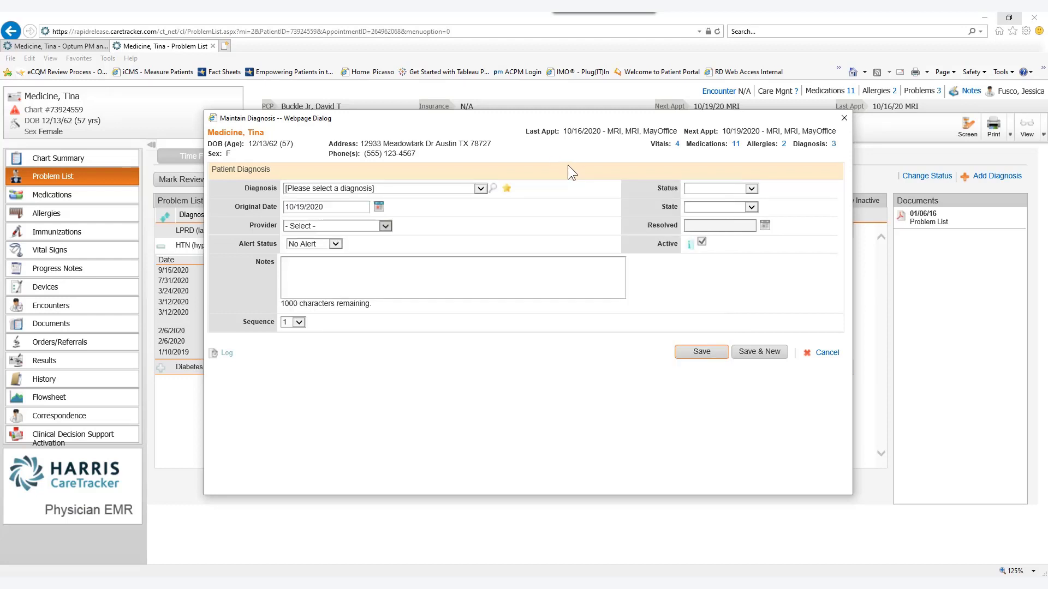
Step: Search the diagnoses for "hypertension" and add "Hypertension associated with stage 2 chronic kidney disease due to type 2 diabetes mellitus" as a favorite
click(493, 190)
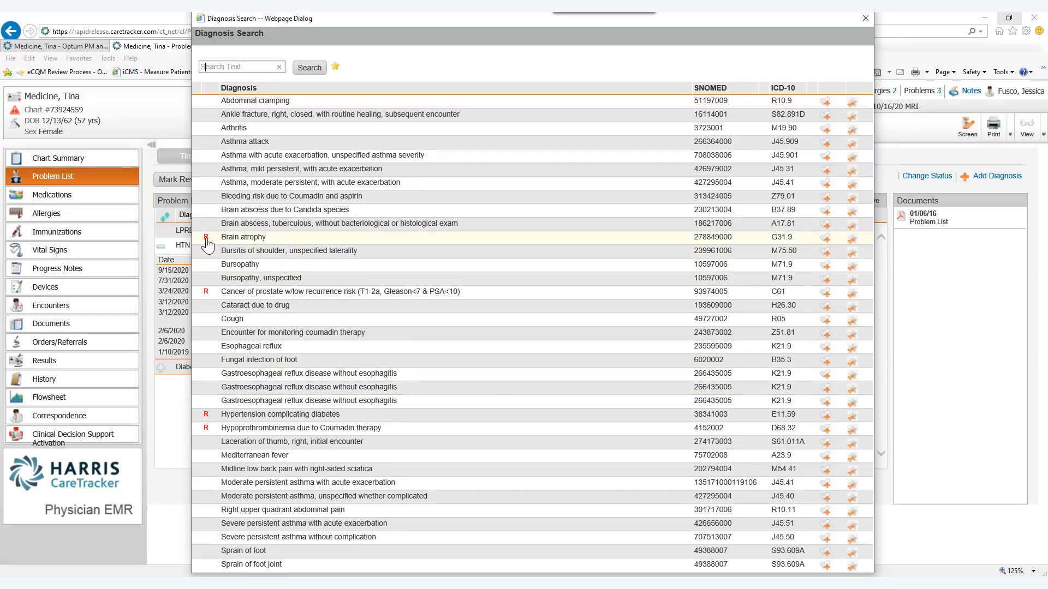
mouse_move(206, 240)
text(hypertec)
key(BackSpace)
text(nsion)
key(Return)
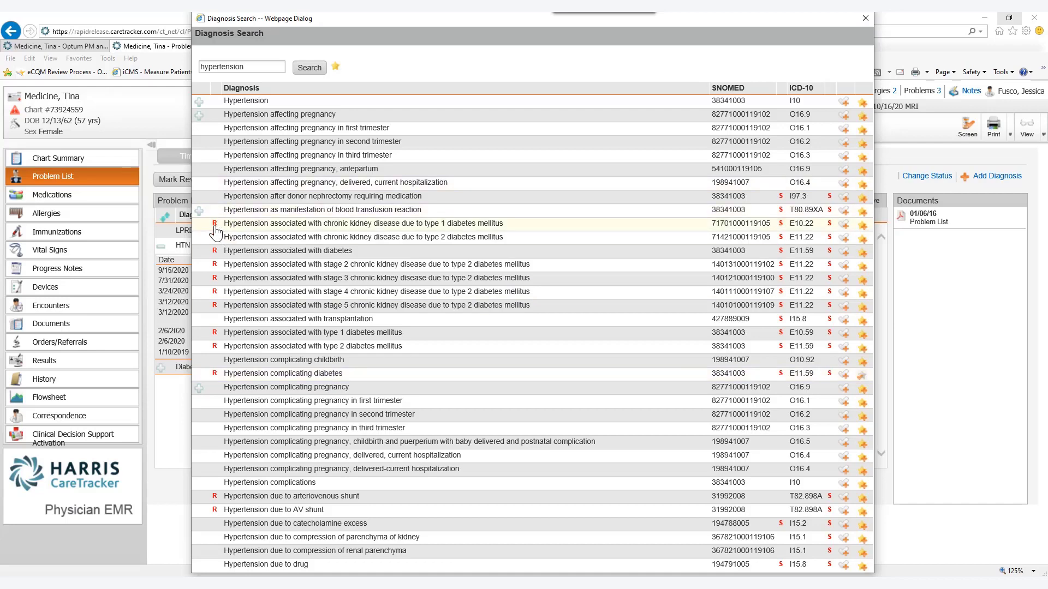
mouse_move(215, 230)
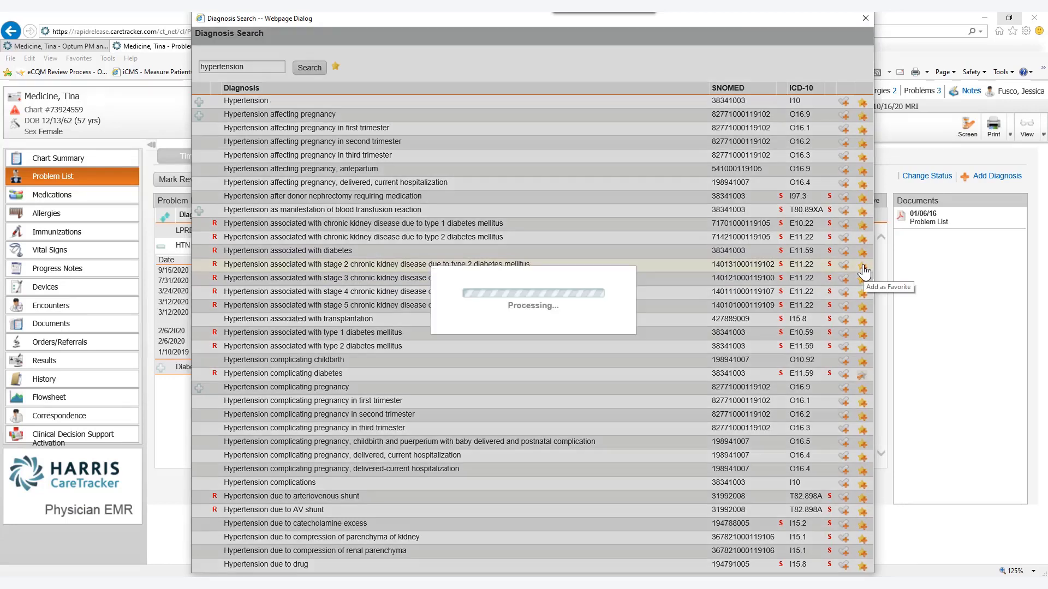
click(864, 269)
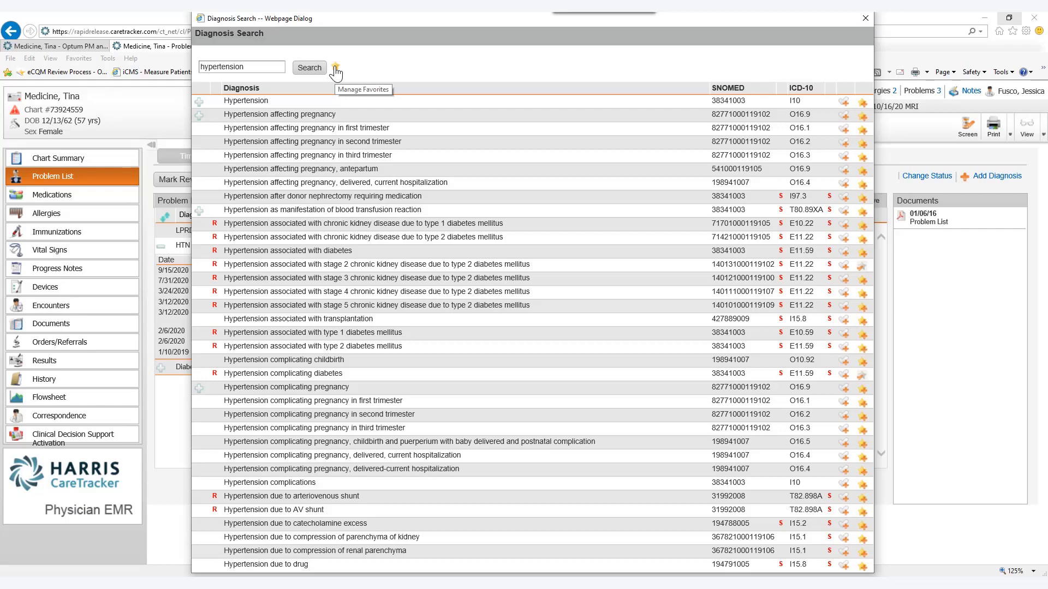
click(867, 14)
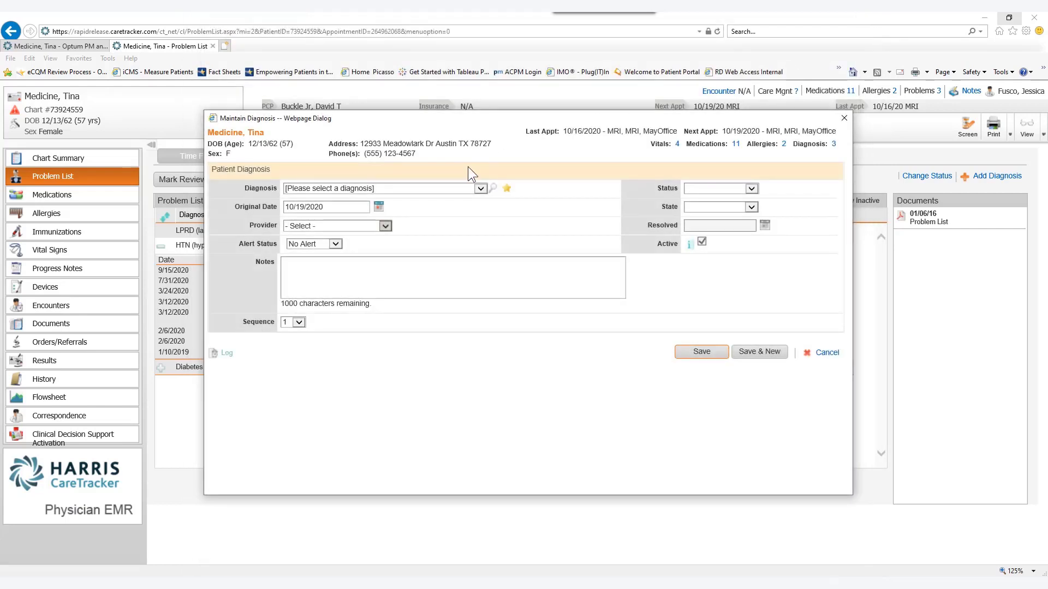
Step: Sort the provider's favorite diagnoses alphabetically and delete the favorite for hypertension associated with stage 2 chronic kidney disease
click(506, 191)
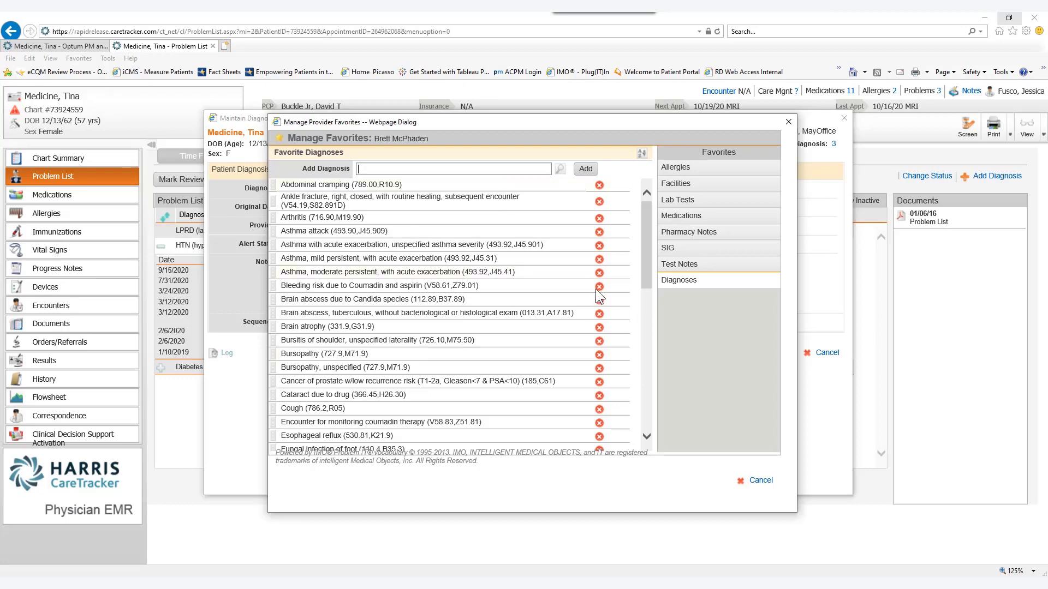
click(682, 282)
scroll(496, 347, down, 10)
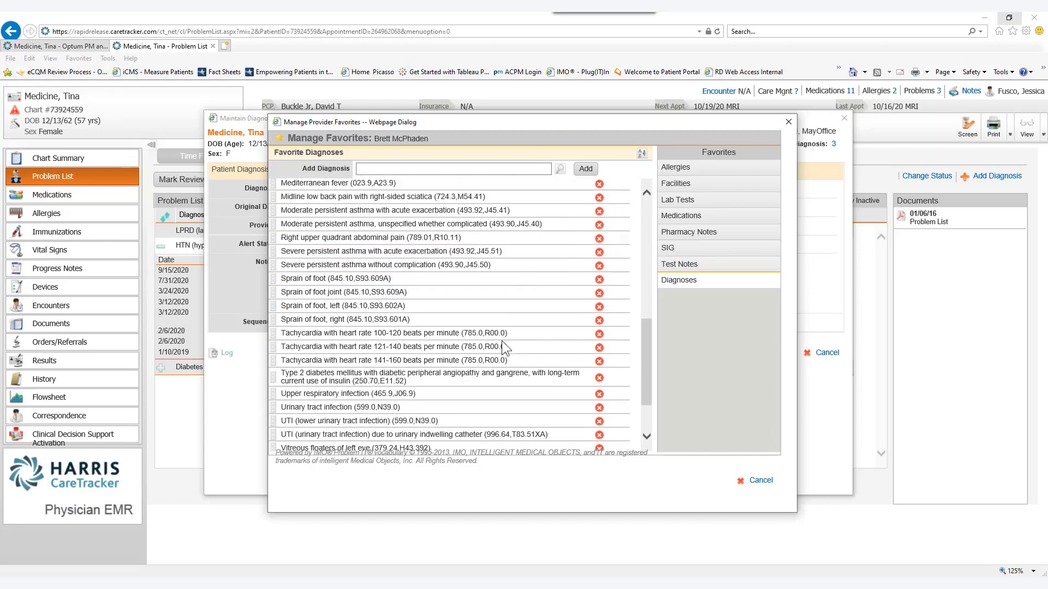
scroll(507, 350, up, 10)
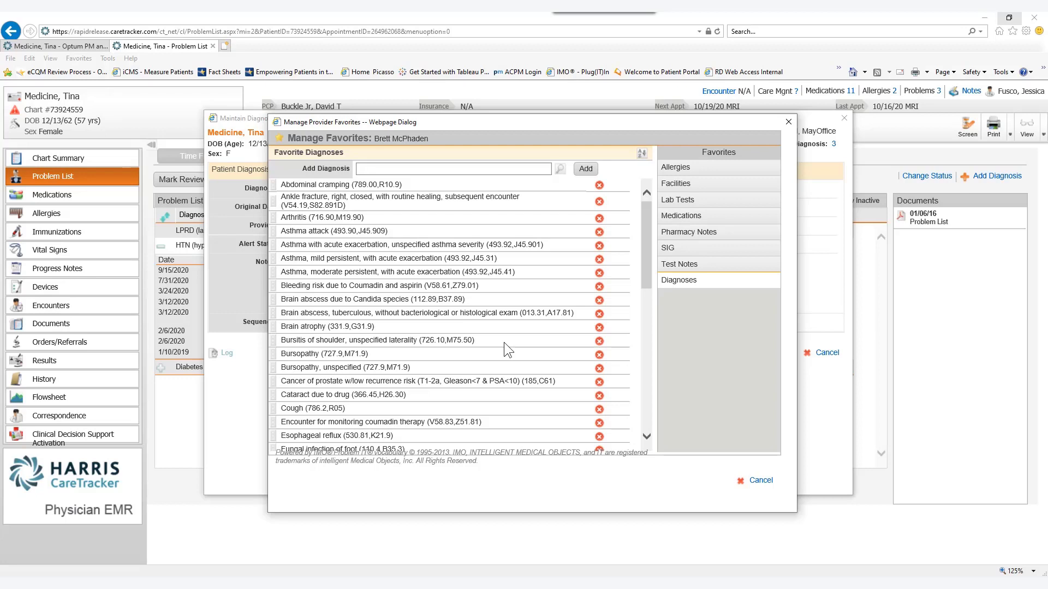
click(642, 154)
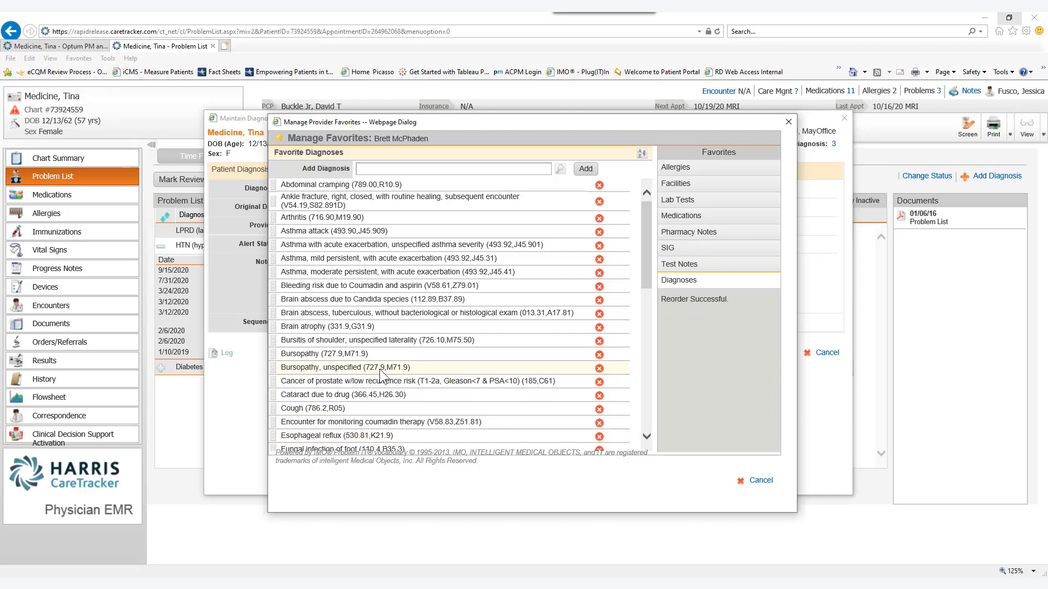
scroll(381, 374, down, 3)
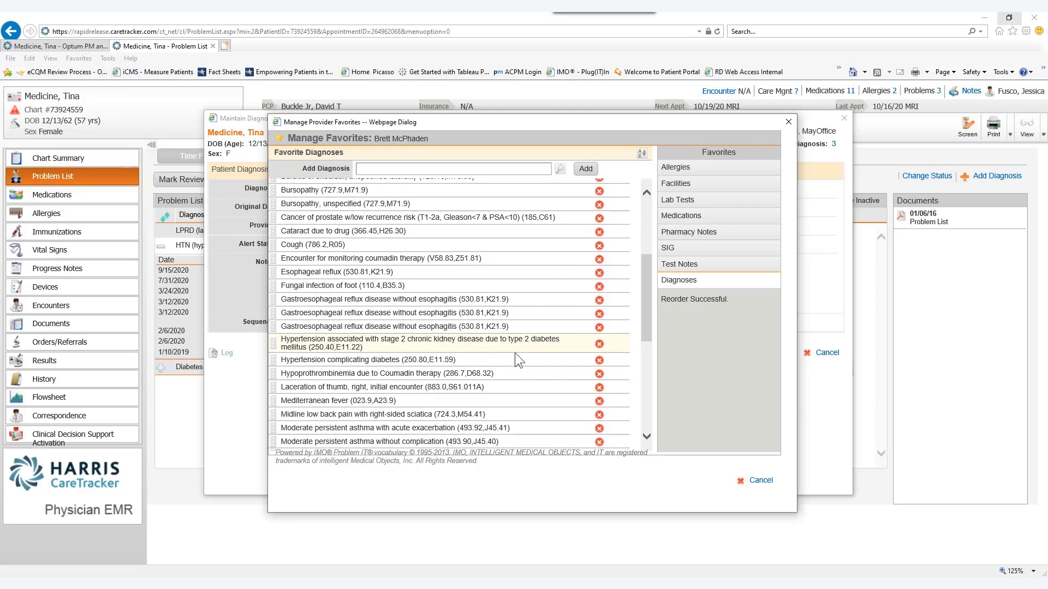
click(599, 345)
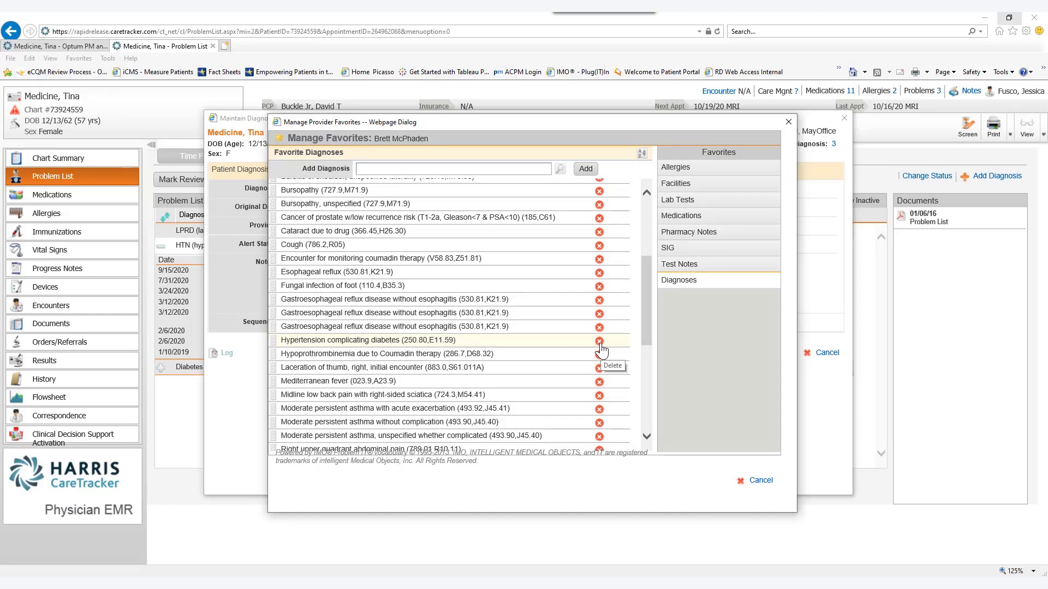
Step: Search for "Hypertension" from the favorites manager, add "Hypertension associated with diabetes" to the provider's favorites, and close the manager
click(561, 169)
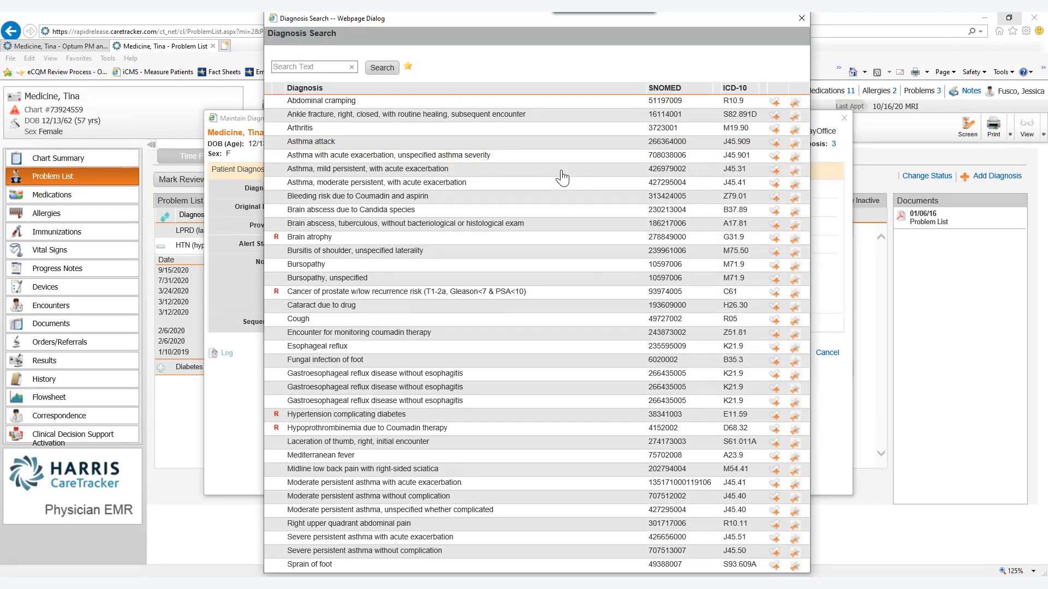
text(Hypertension)
key(Return)
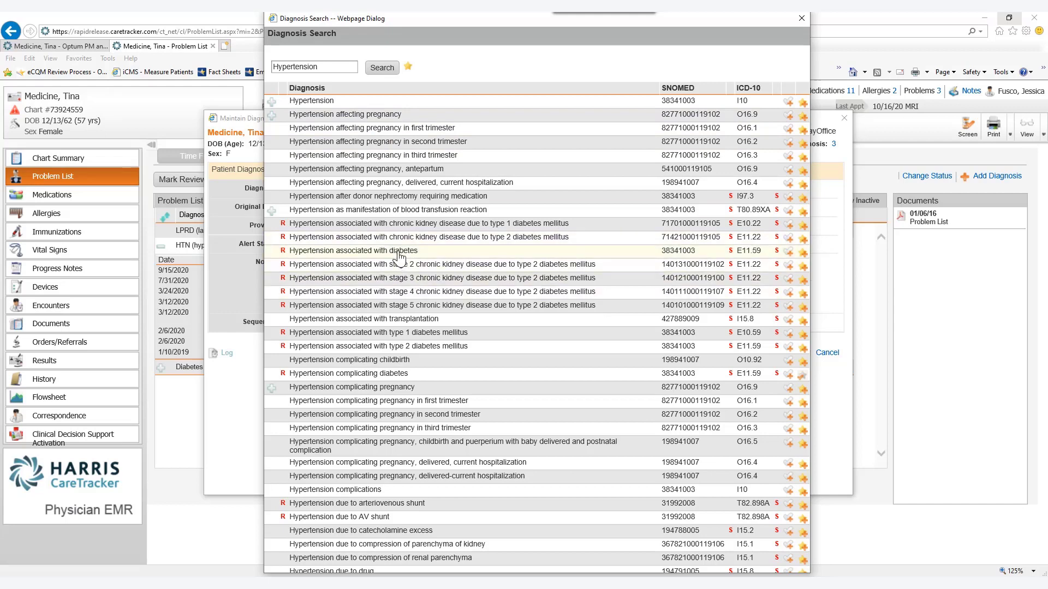
click(803, 253)
click(374, 254)
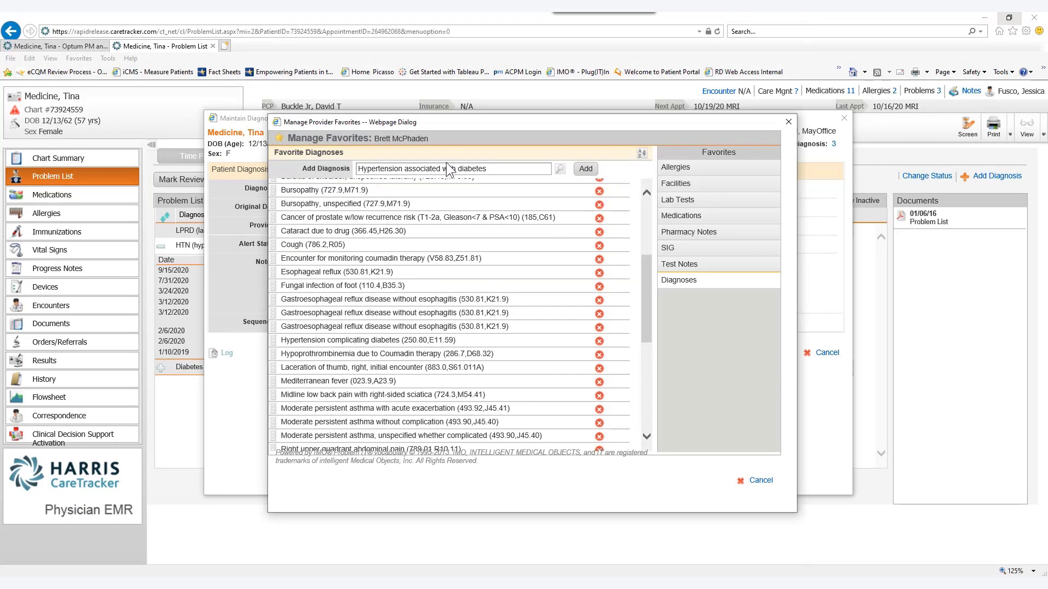
click(586, 169)
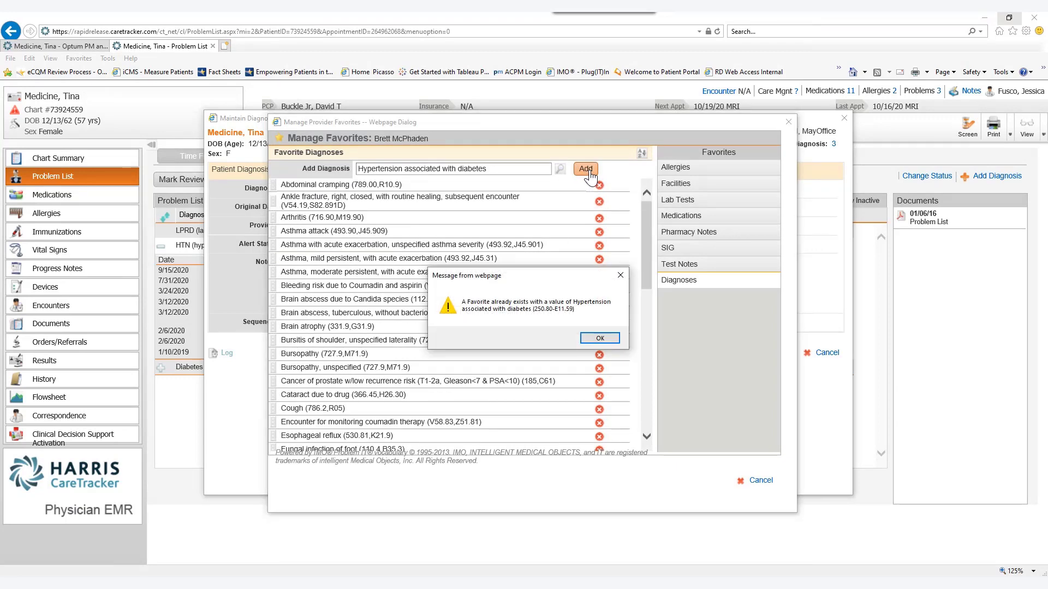
click(595, 338)
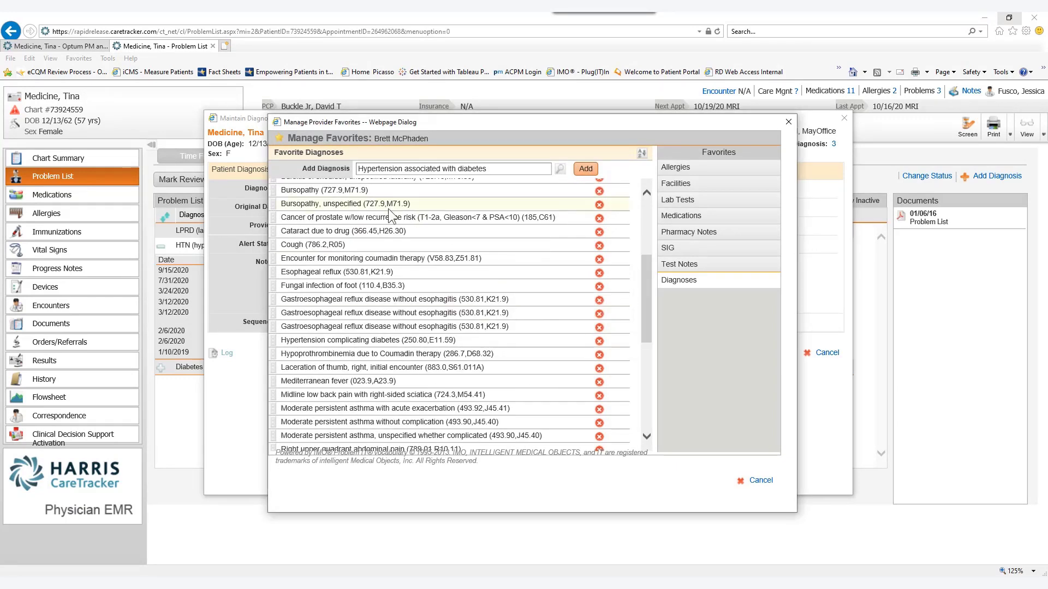
click(788, 122)
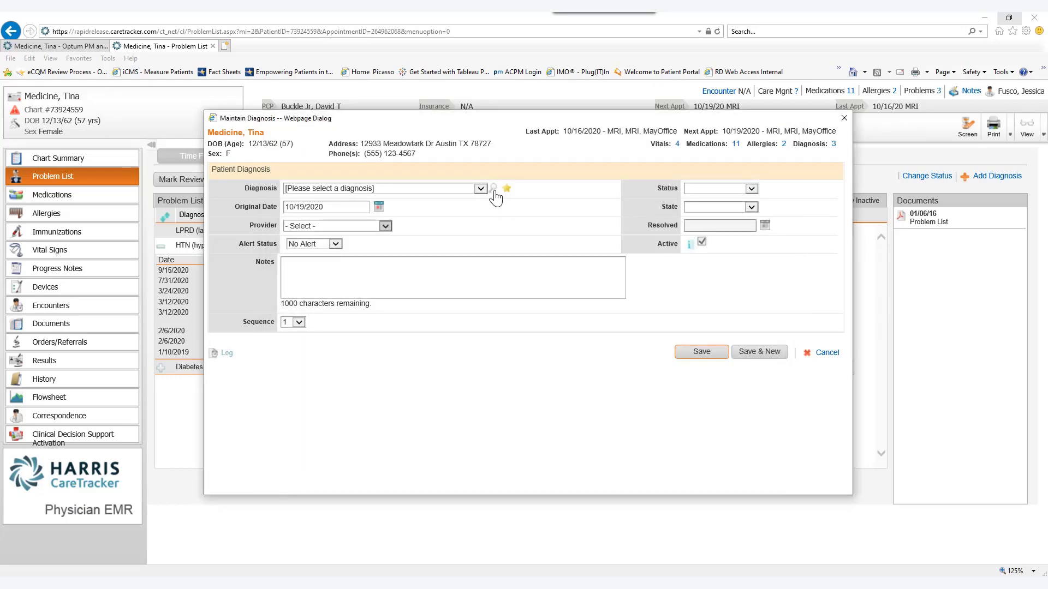
Step: Search for "hypertension" and choose "Hypertension associated with diabetes" as the diagnosis of the new entry
click(493, 189)
click(254, 70)
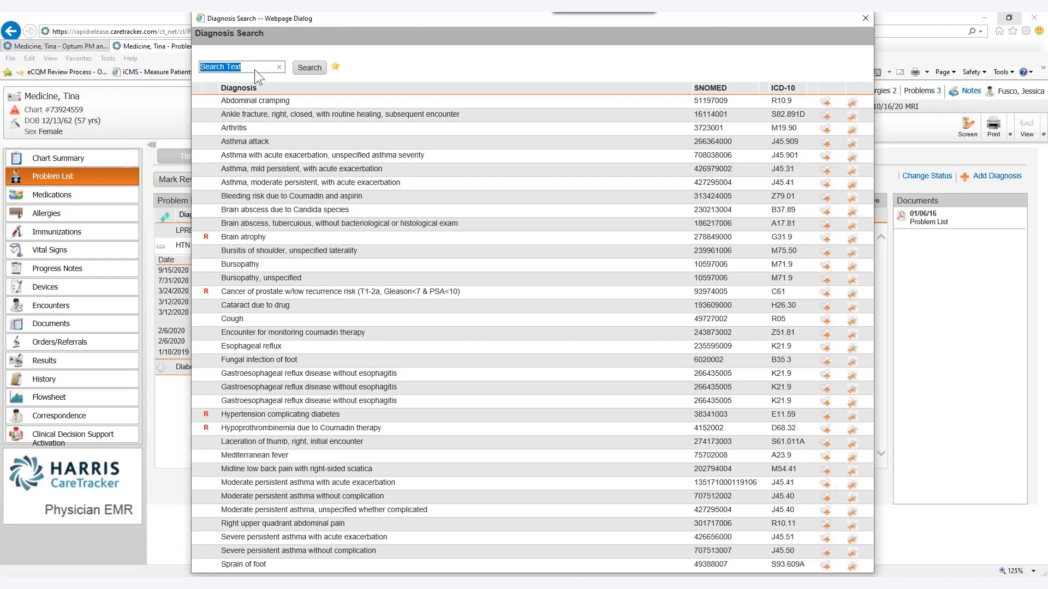
text(hypertension)
key(Return)
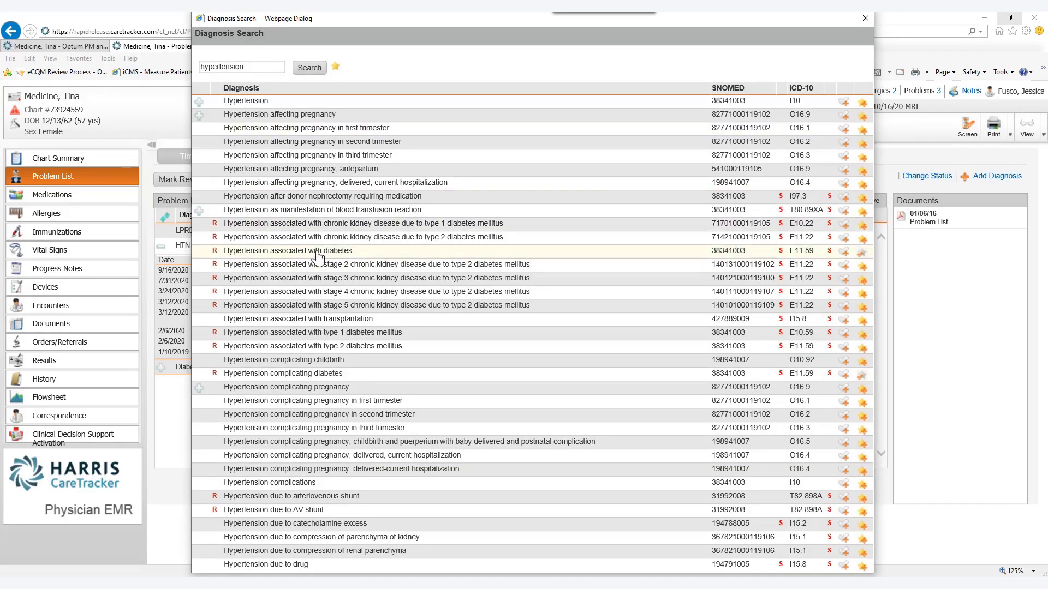
click(301, 252)
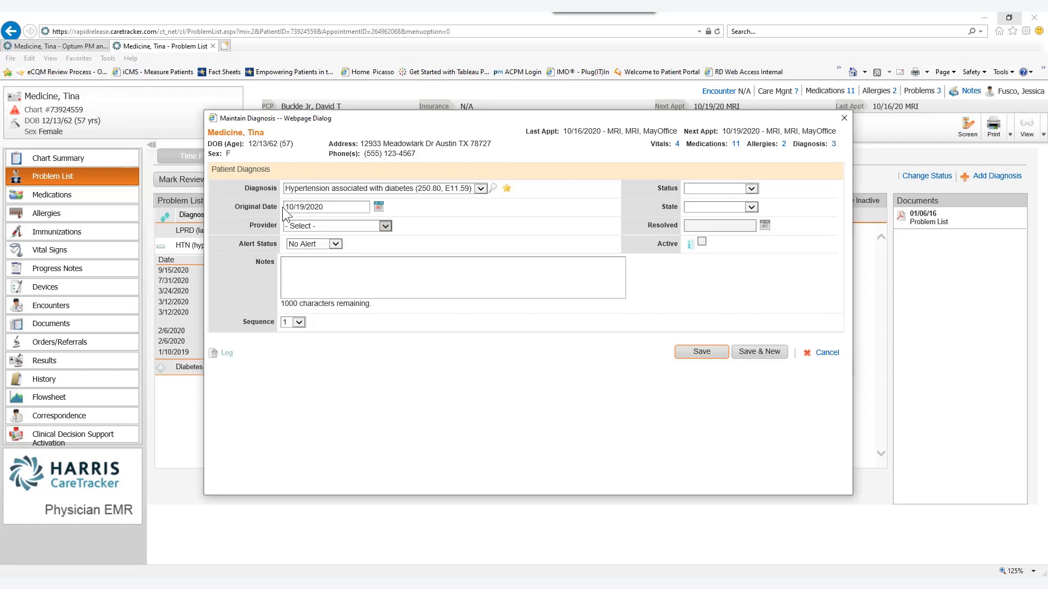
Step: Examine the Original Date calendar and the Provider and Alert Status options of the new diagnosis without changing them
click(378, 208)
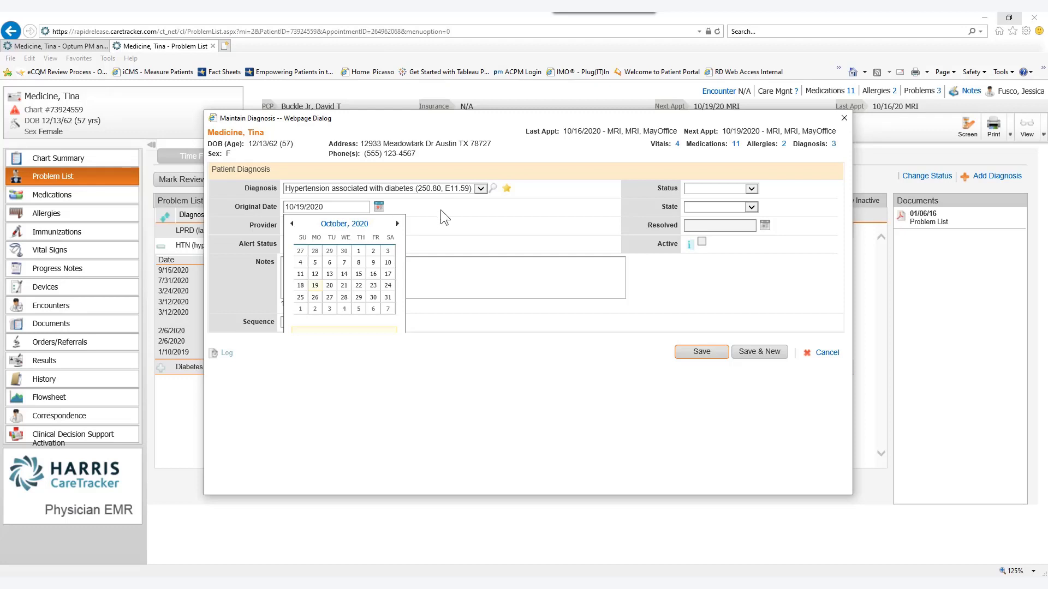
click(379, 206)
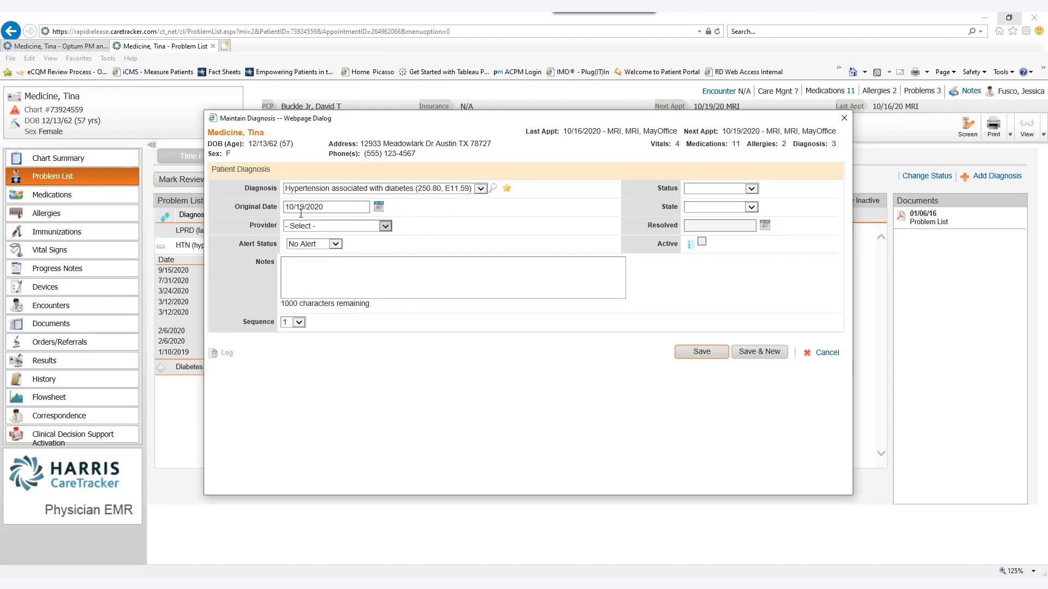
click(385, 226)
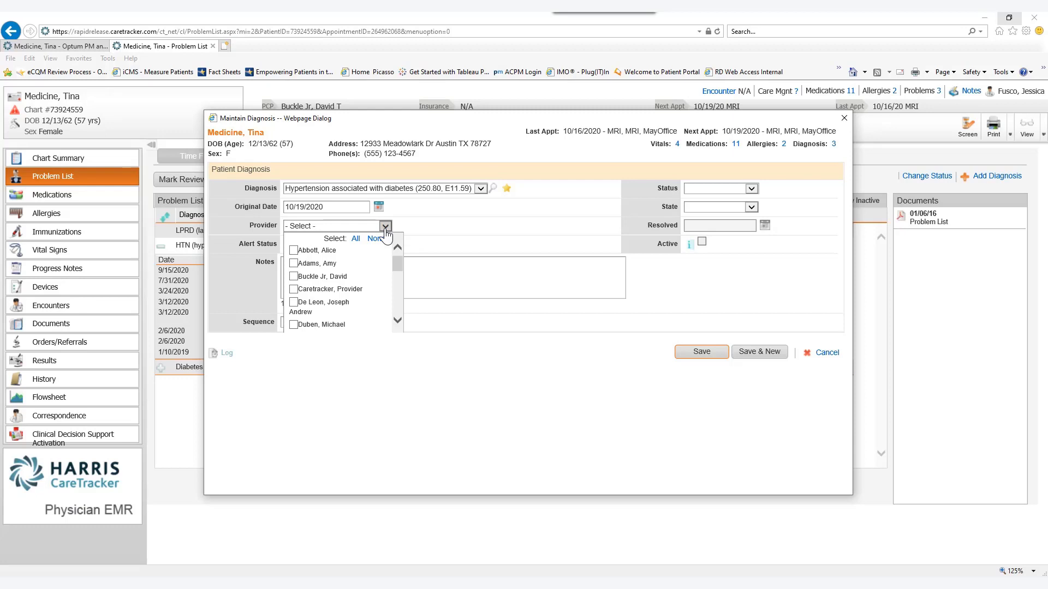
drag(401, 321, 402, 323)
click(408, 294)
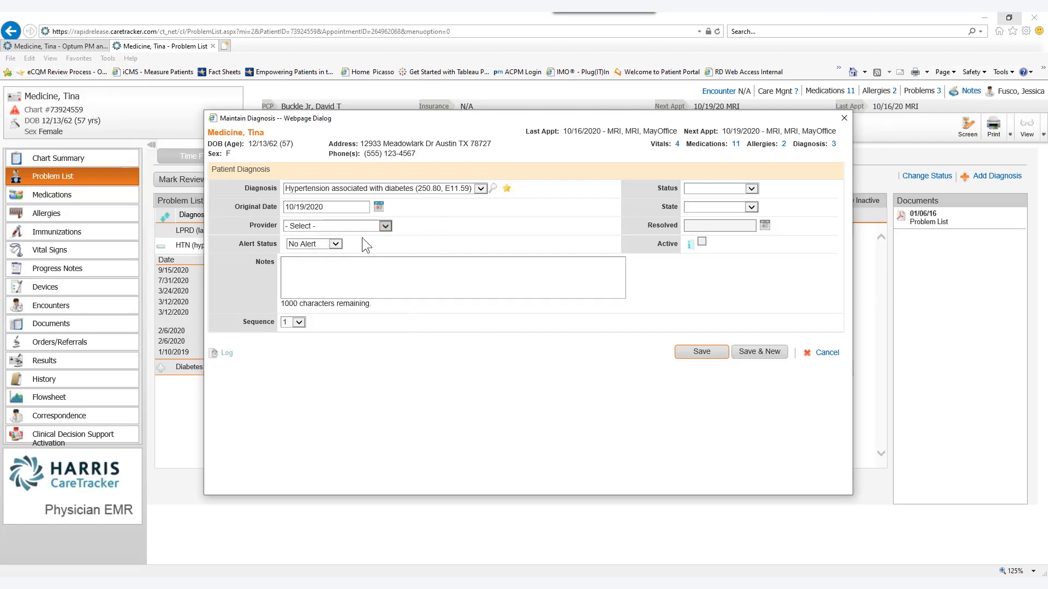
click(334, 244)
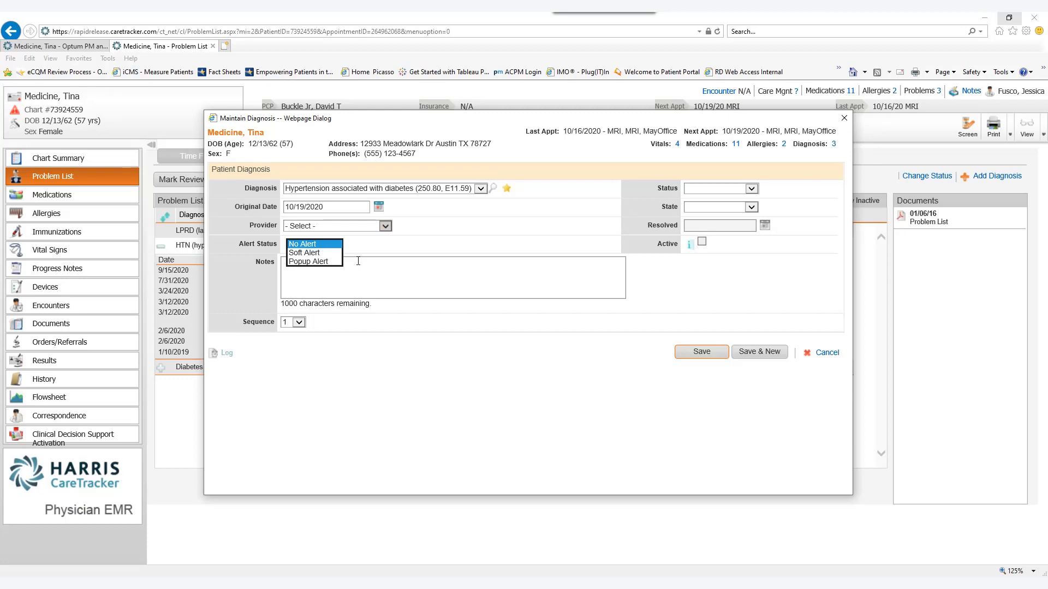
click(358, 261)
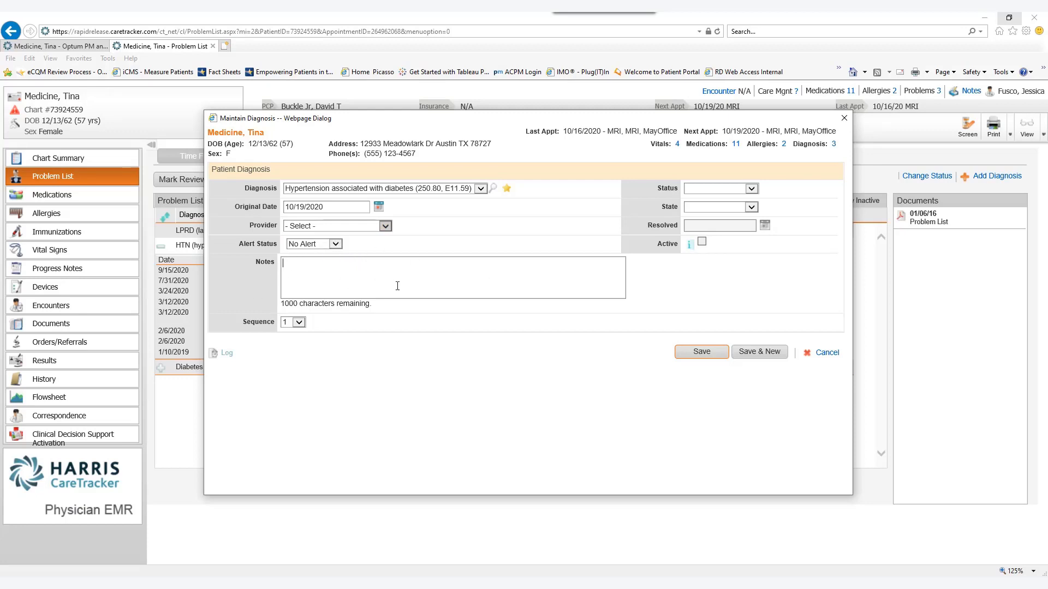
Step: Examine the Sequence options of the new diagnosis entry without changing the sequence
click(267, 324)
click(299, 323)
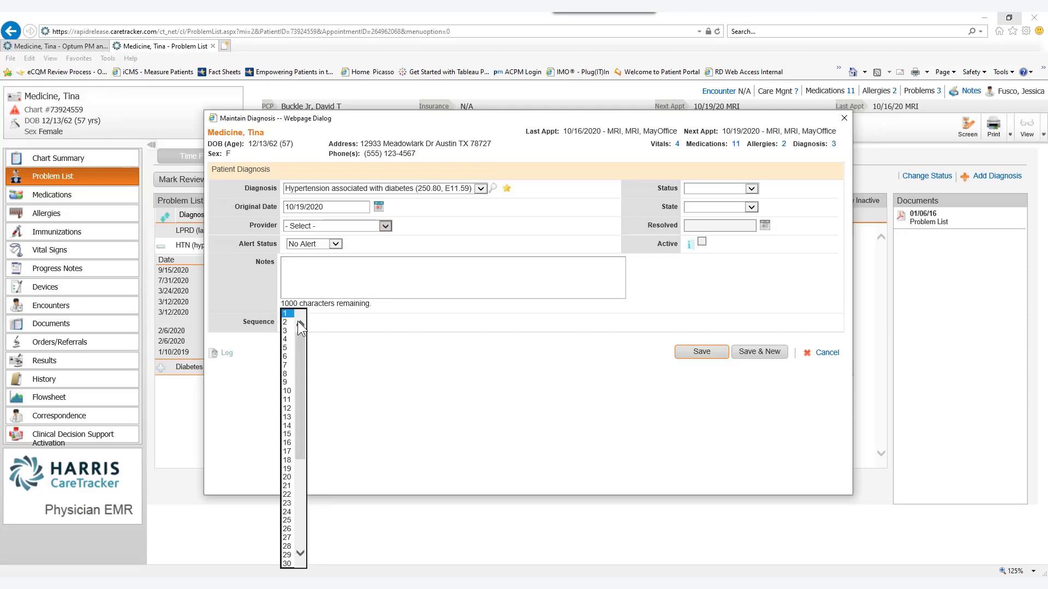
drag(460, 117, 473, 159)
click(314, 361)
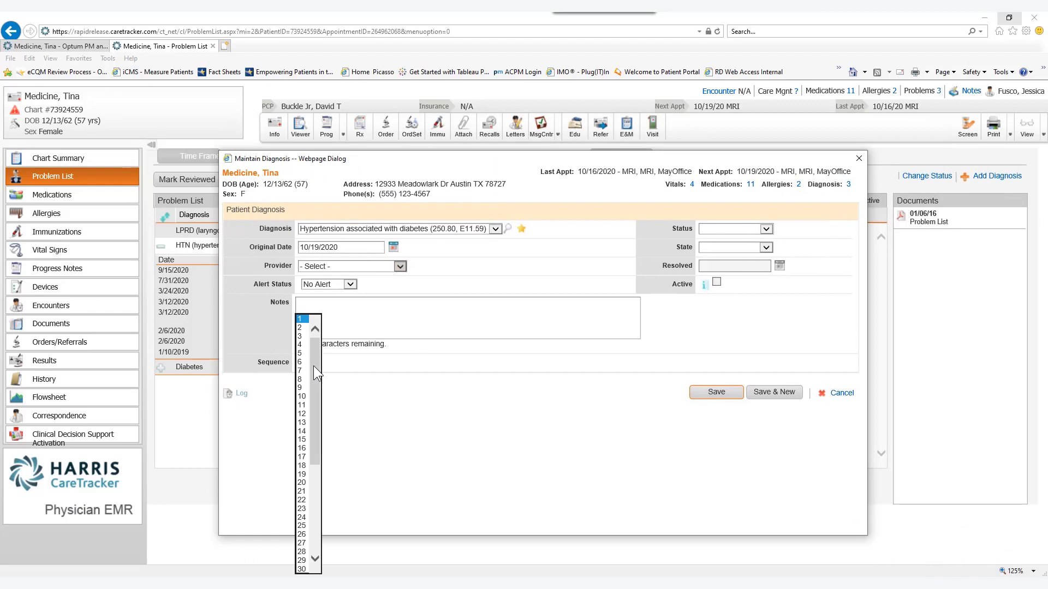
click(364, 325)
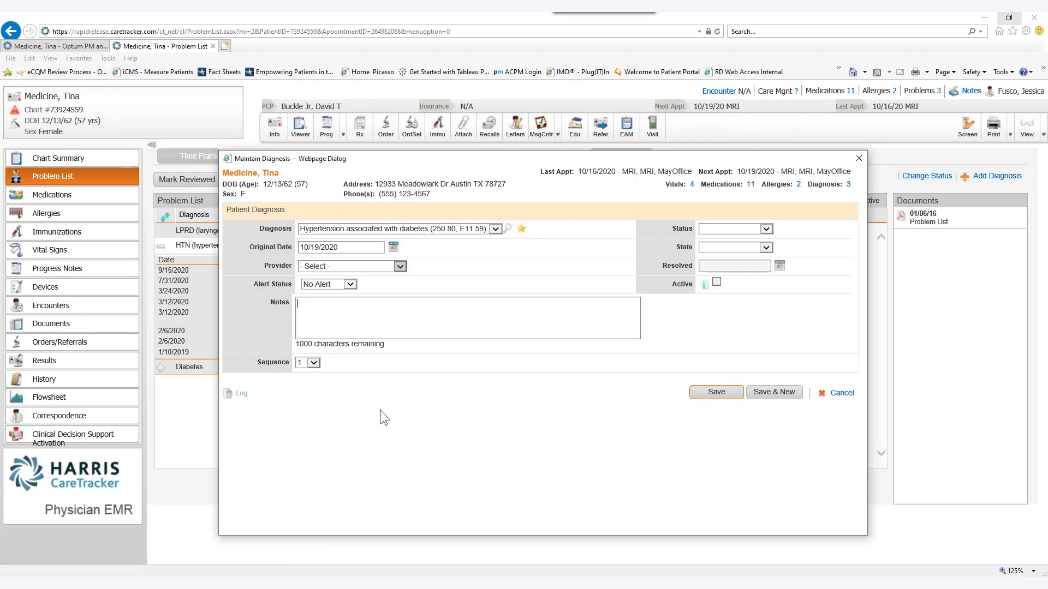
Step: Review the Status and State options, leave both blank, and save the new hypertension diagnosis to the problem list
click(766, 230)
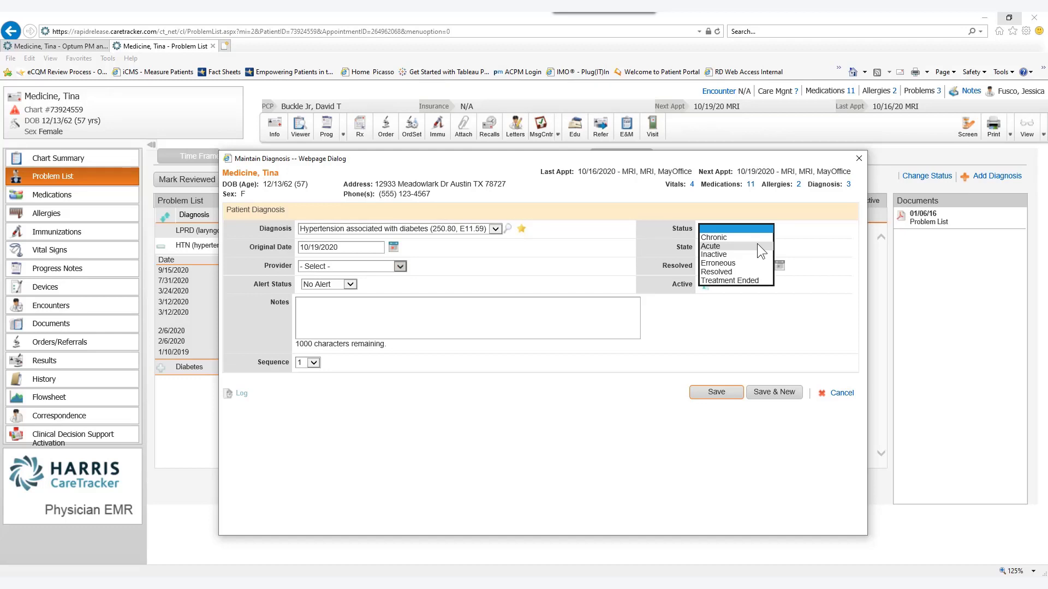
click(740, 322)
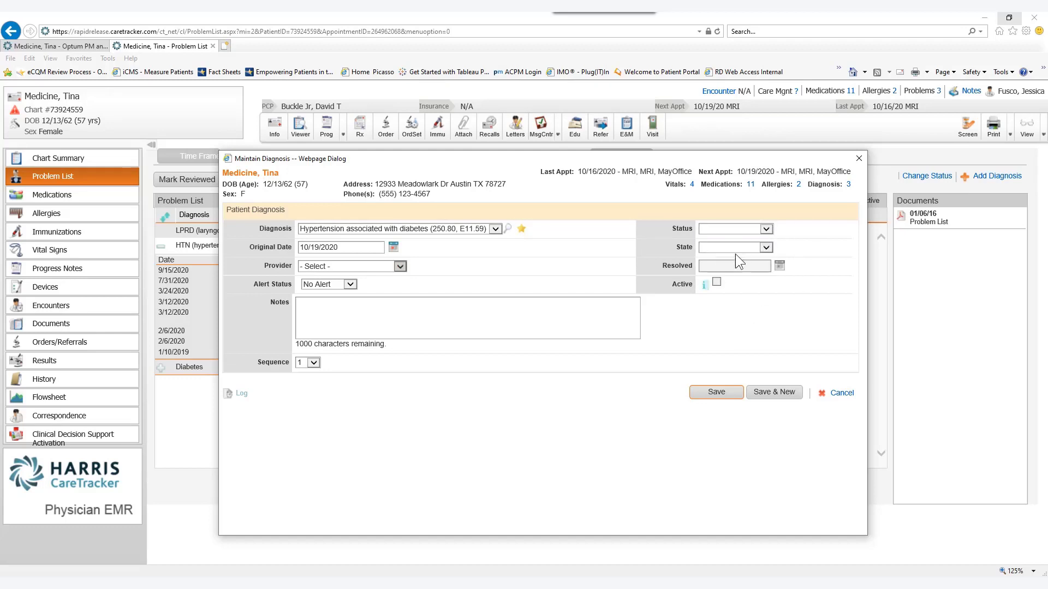
click(762, 250)
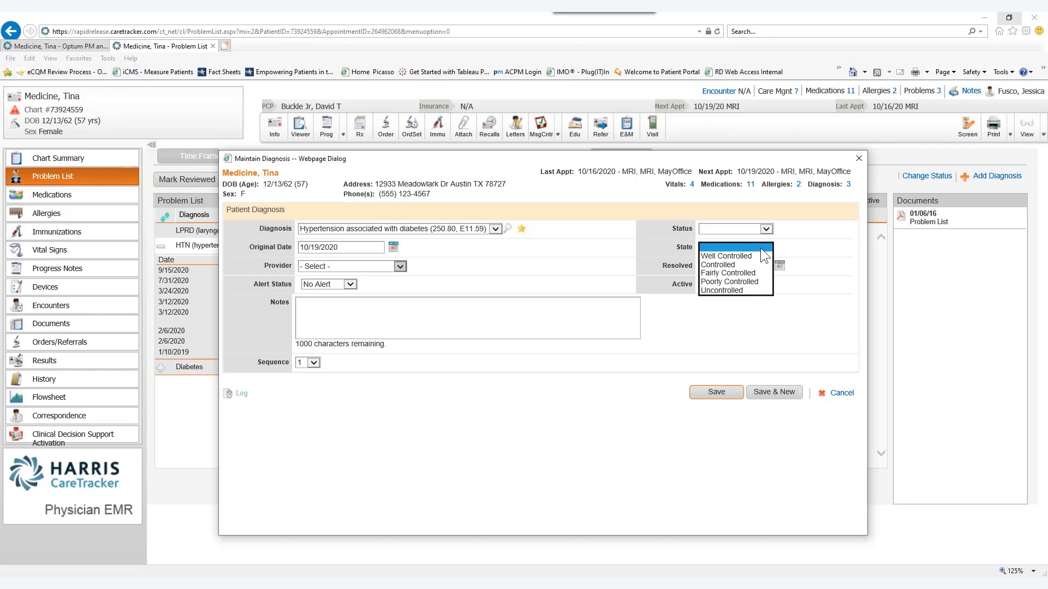
click(714, 322)
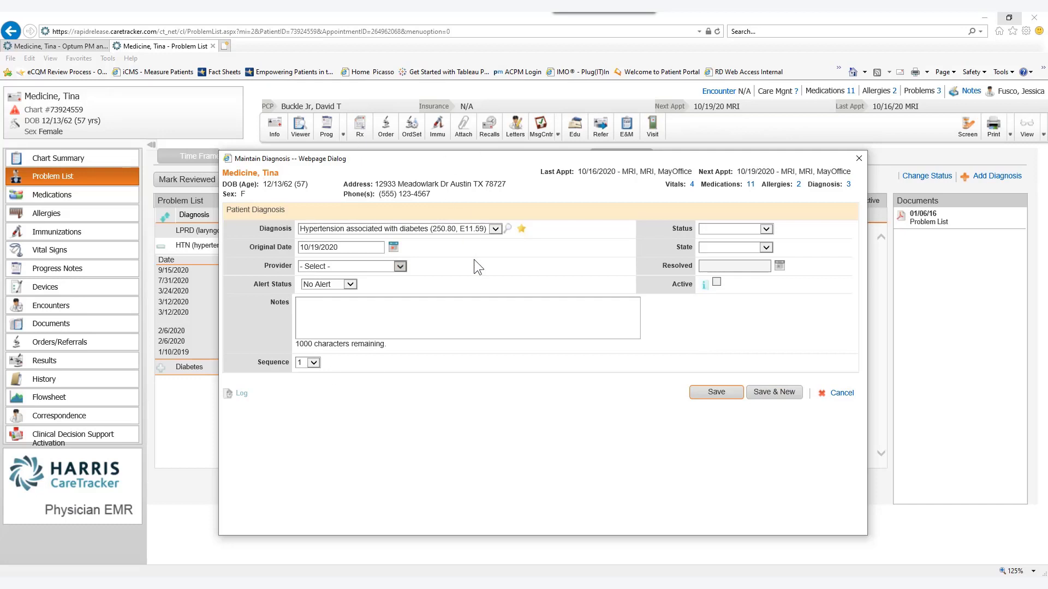
click(711, 396)
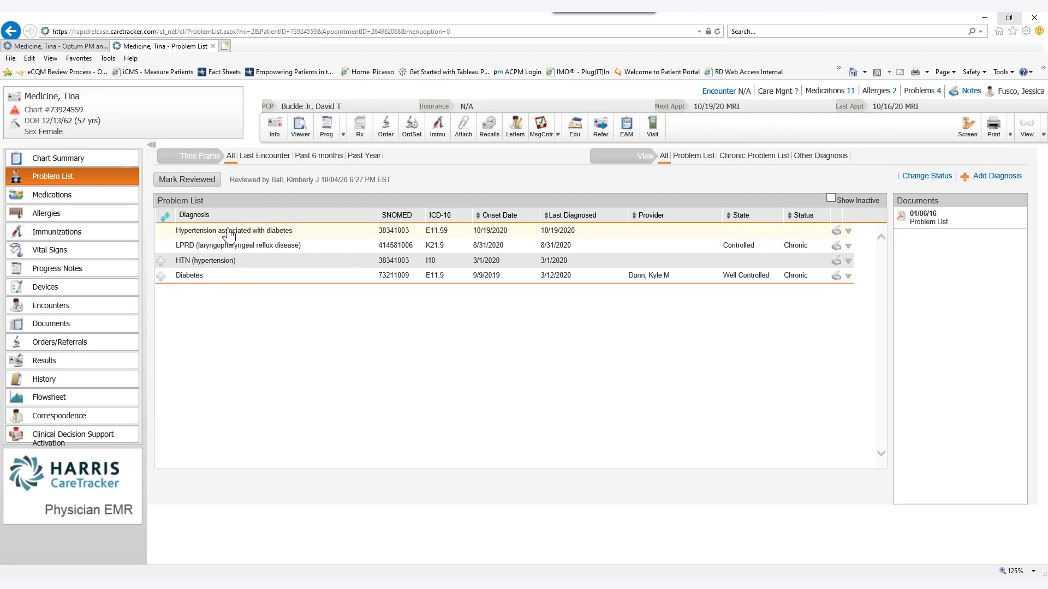
Step: Resequence the problem list as Diabetes, LPRD, Hypertension associated with diabetes, HTN (hypertension), and save the order
key(ctrl)
key(ctrl)
click(165, 218)
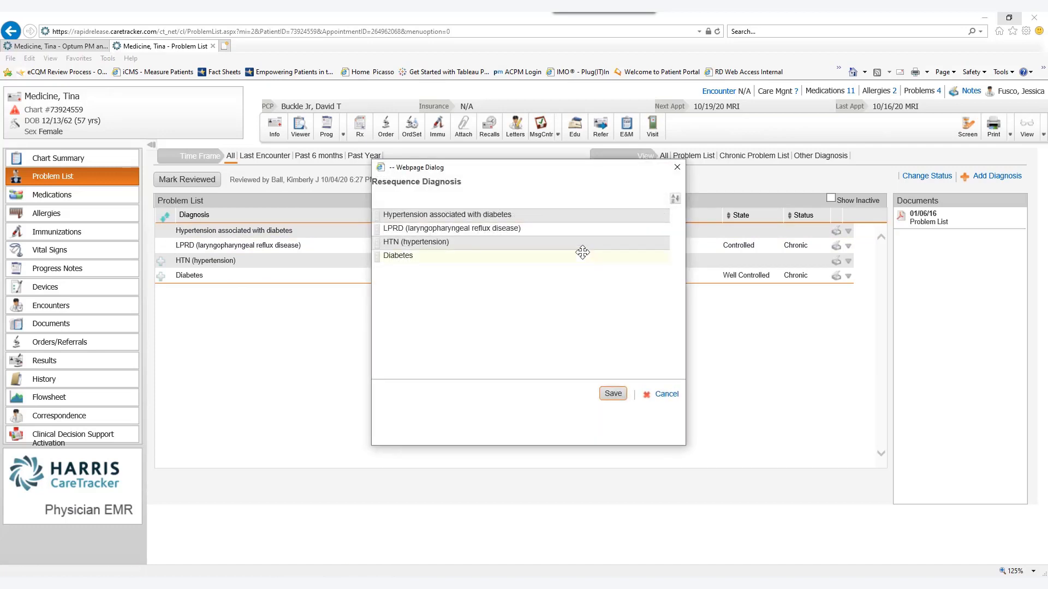
click(676, 201)
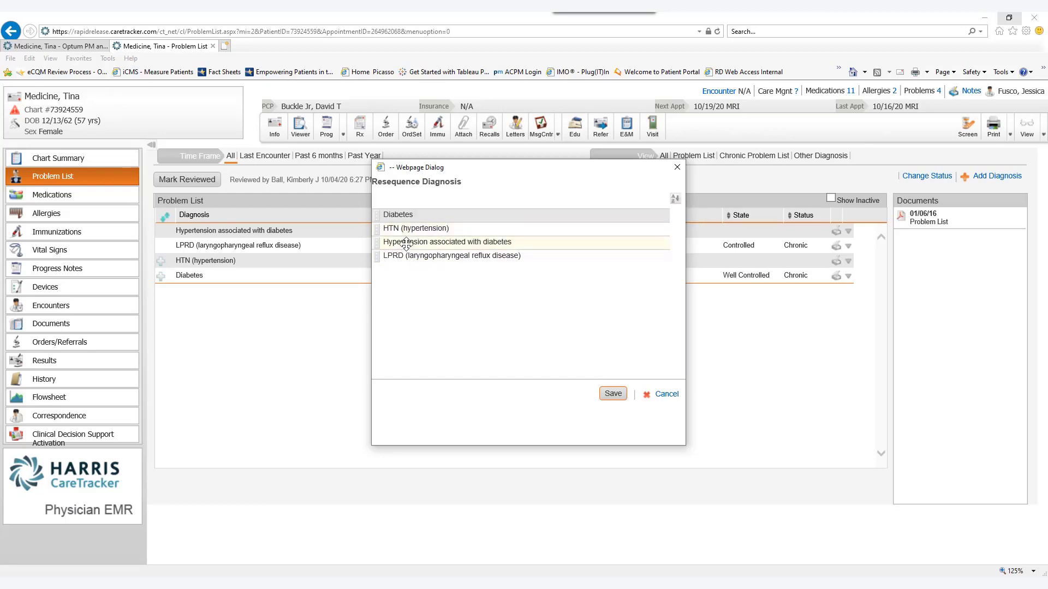
mouse_move(404, 235)
mouse_down()
mouse_move(407, 247)
mouse_move(419, 224)
mouse_up()
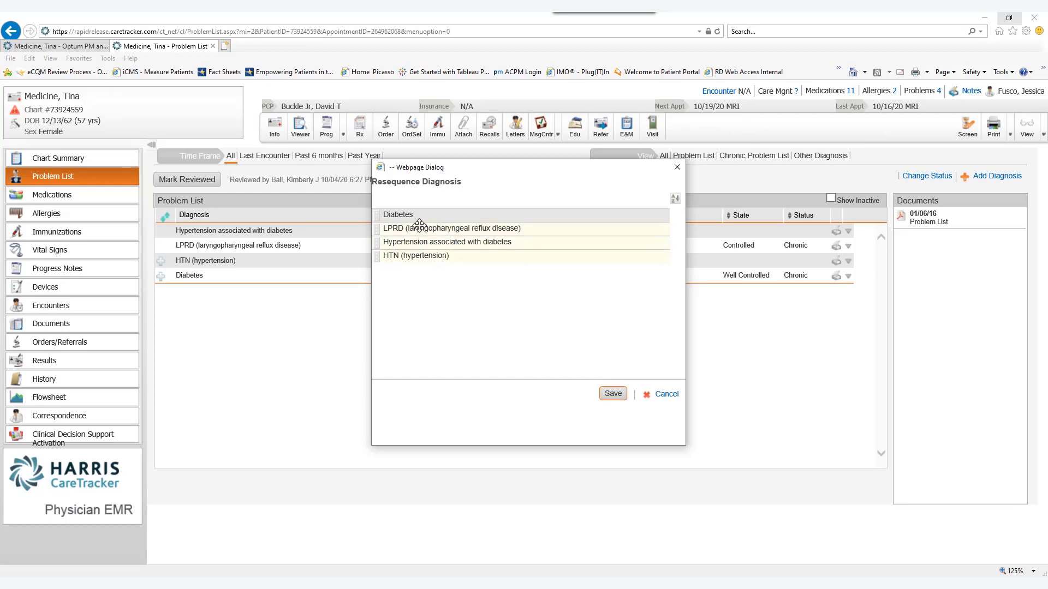
click(620, 398)
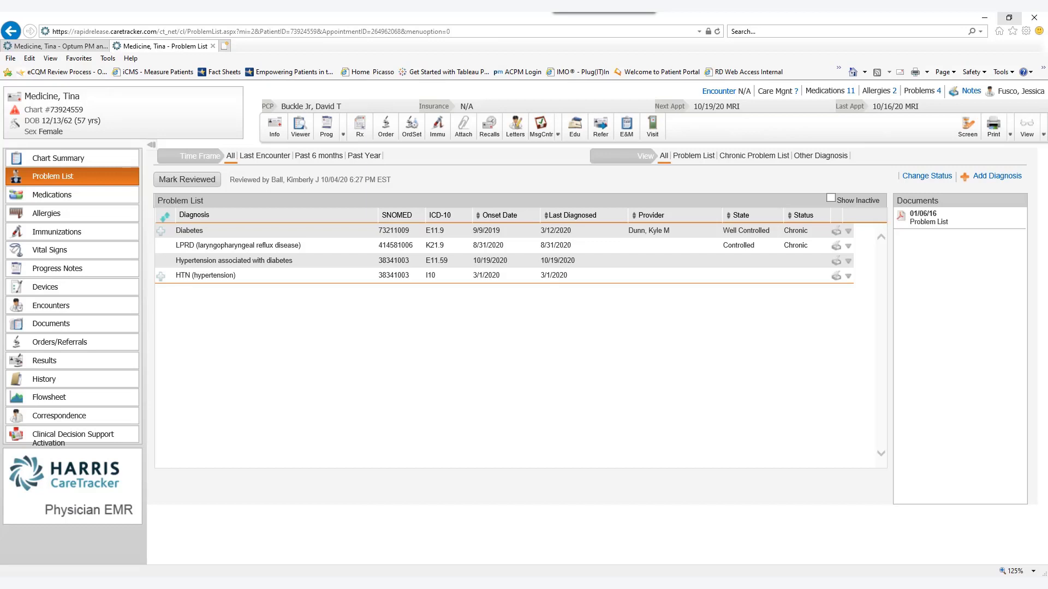
Step: Change the status of "Hypertension associated with diabetes" to Erroneous and mark the problem list as reviewed
click(922, 181)
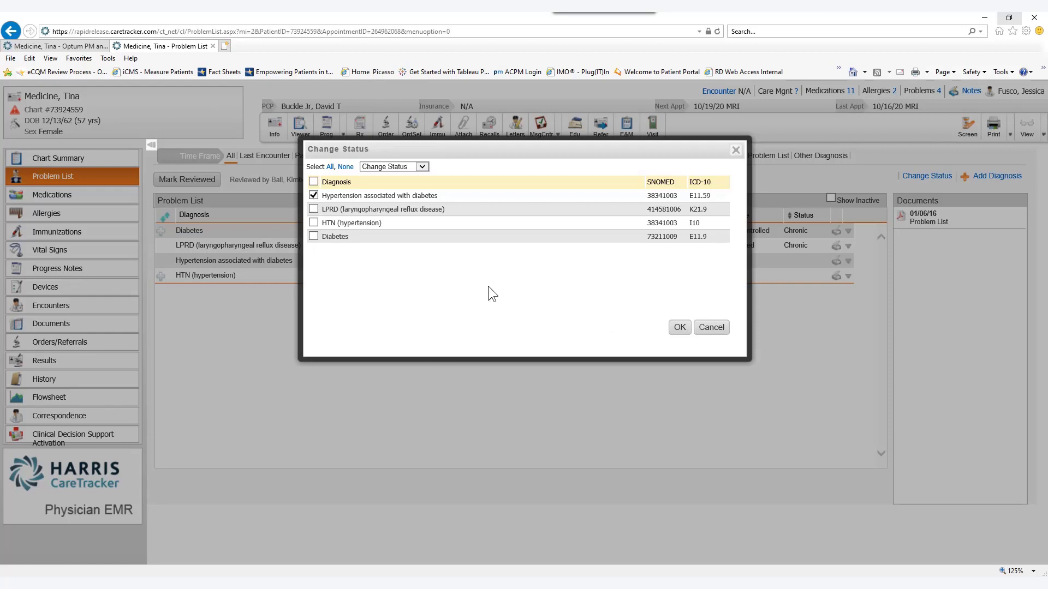
click(421, 167)
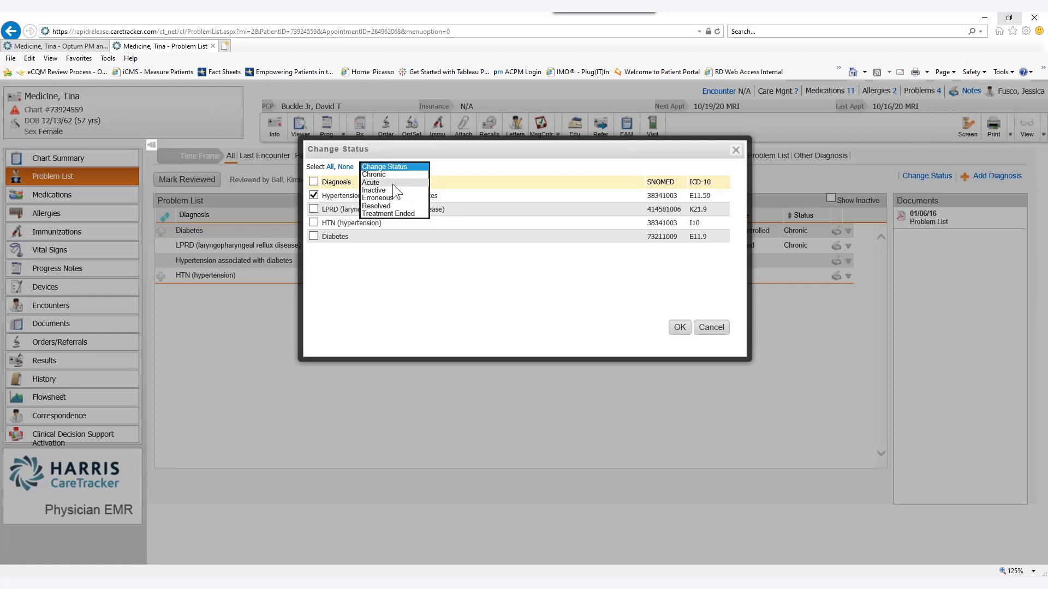
click(376, 198)
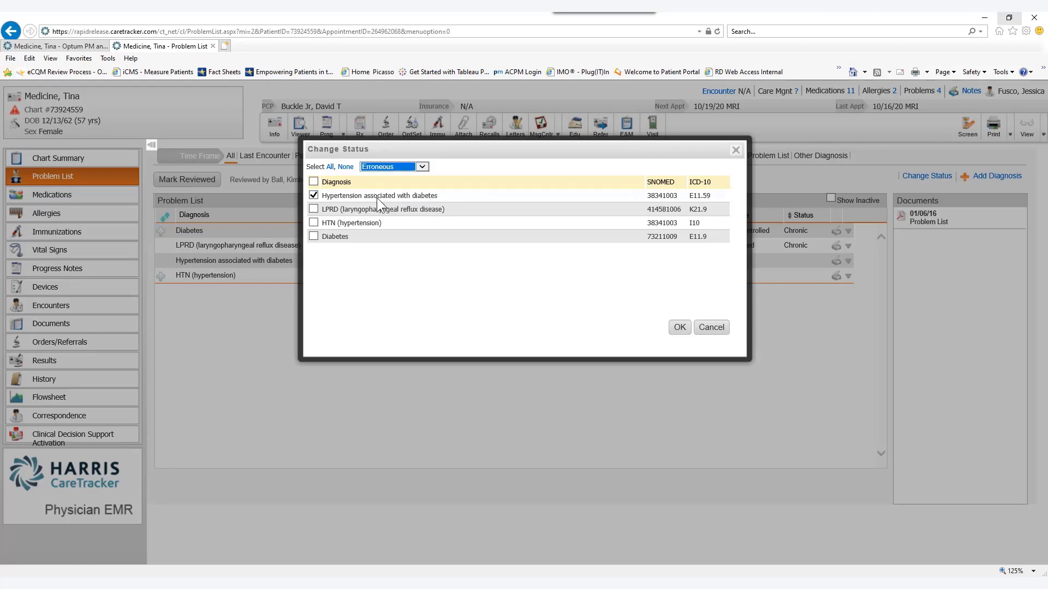
click(680, 328)
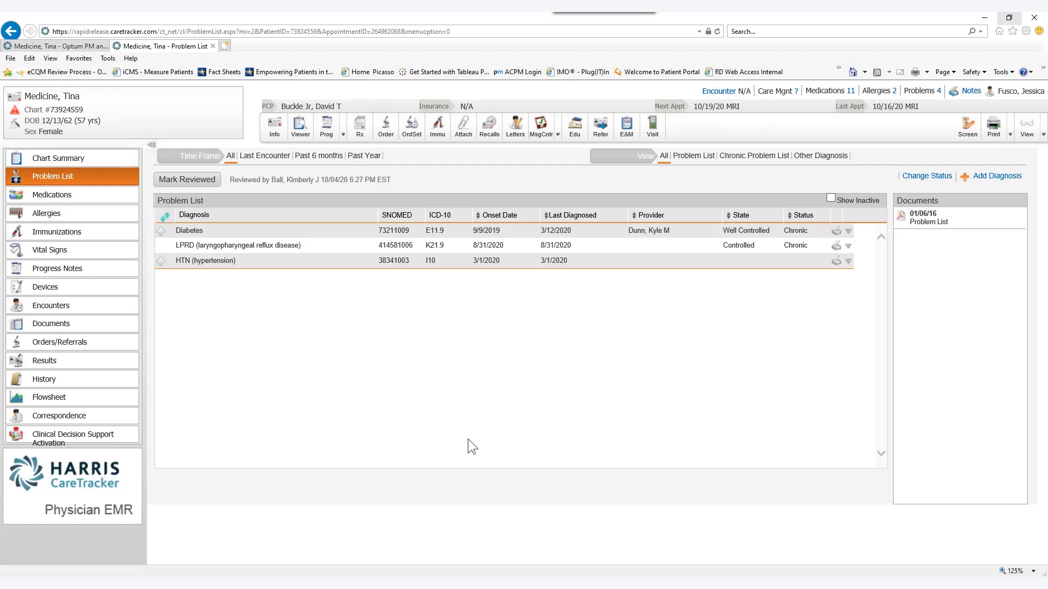
click(184, 186)
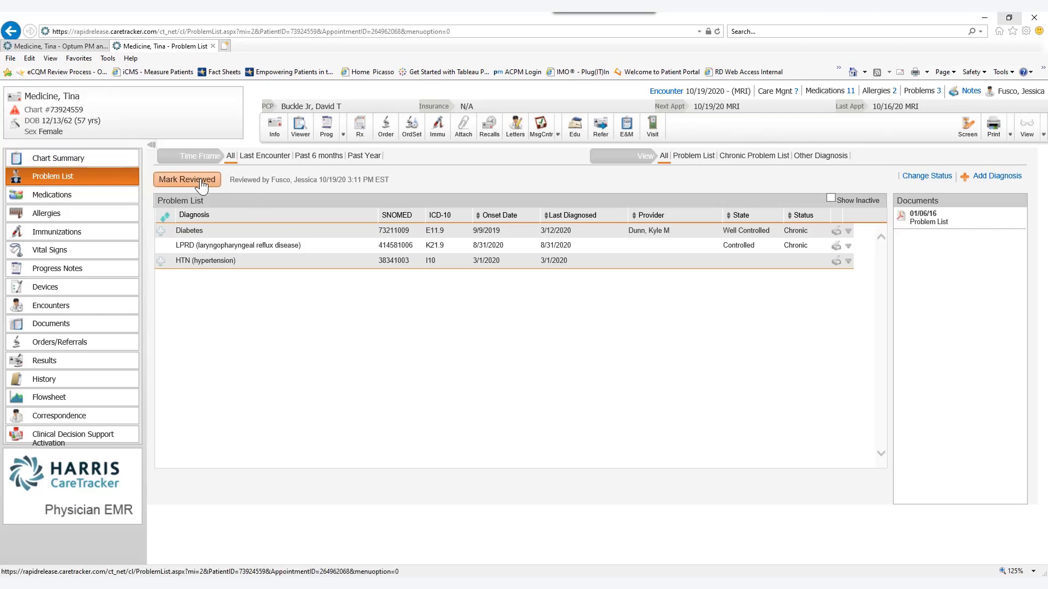
Step: Open the patient's medications and examine the actions available for Lipitor 10 MG and Aciphex and the albuterol sulfate order history
click(53, 195)
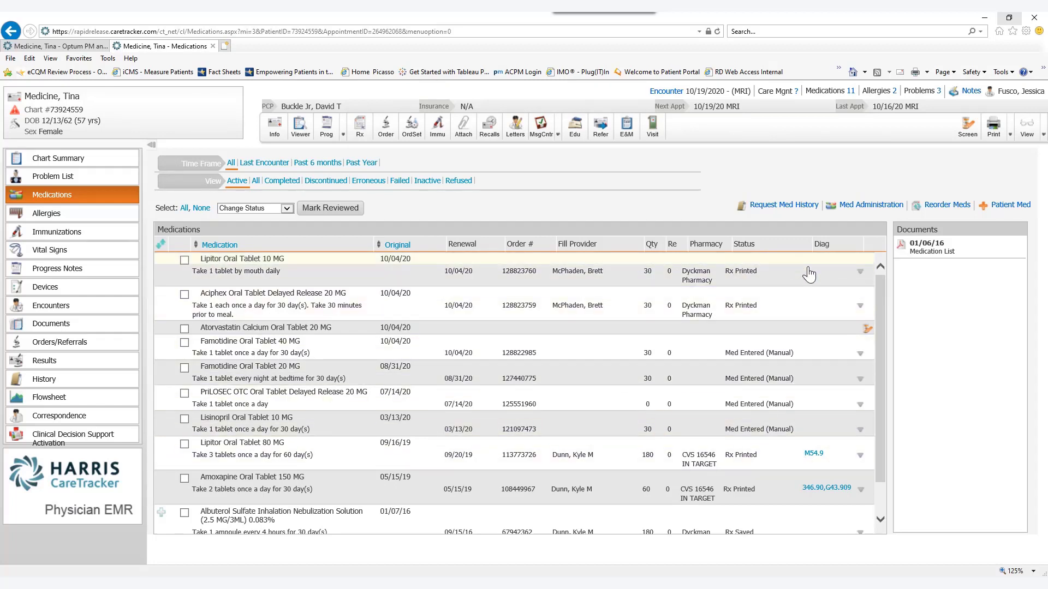
click(860, 272)
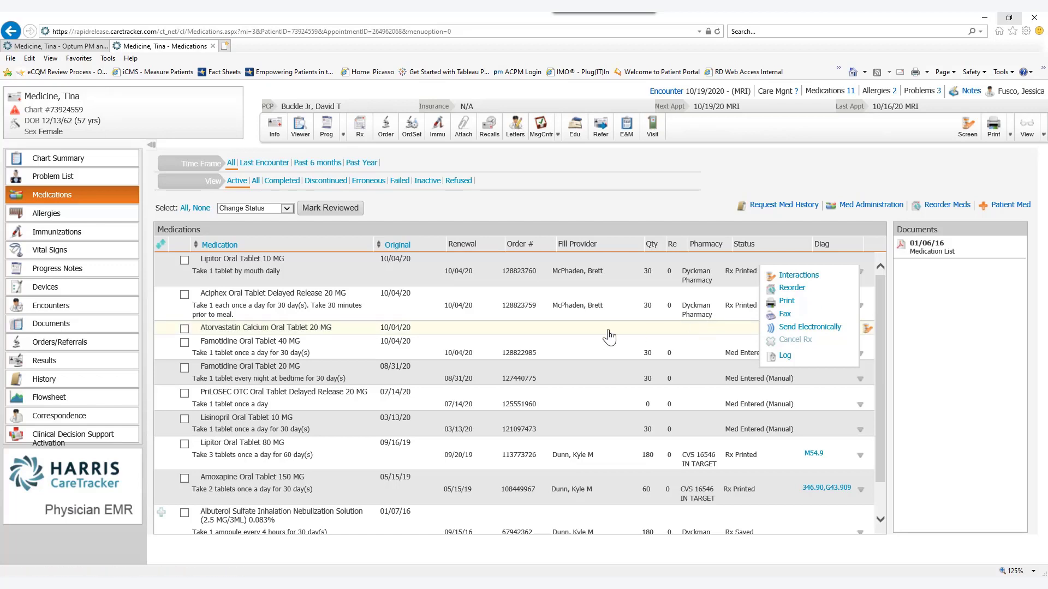
scroll(610, 338, down, 1)
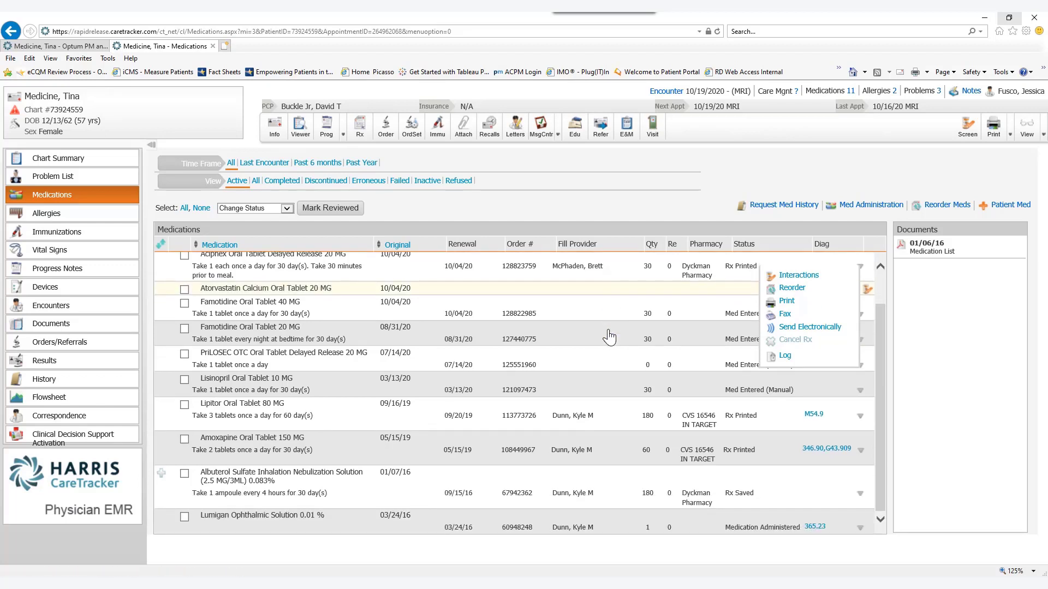
click(860, 267)
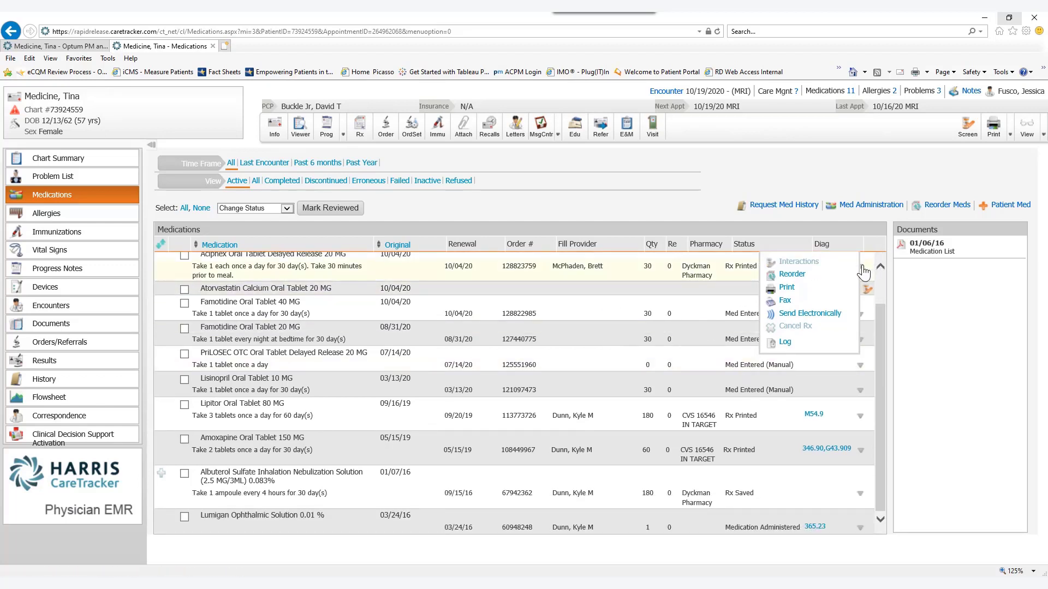
click(861, 267)
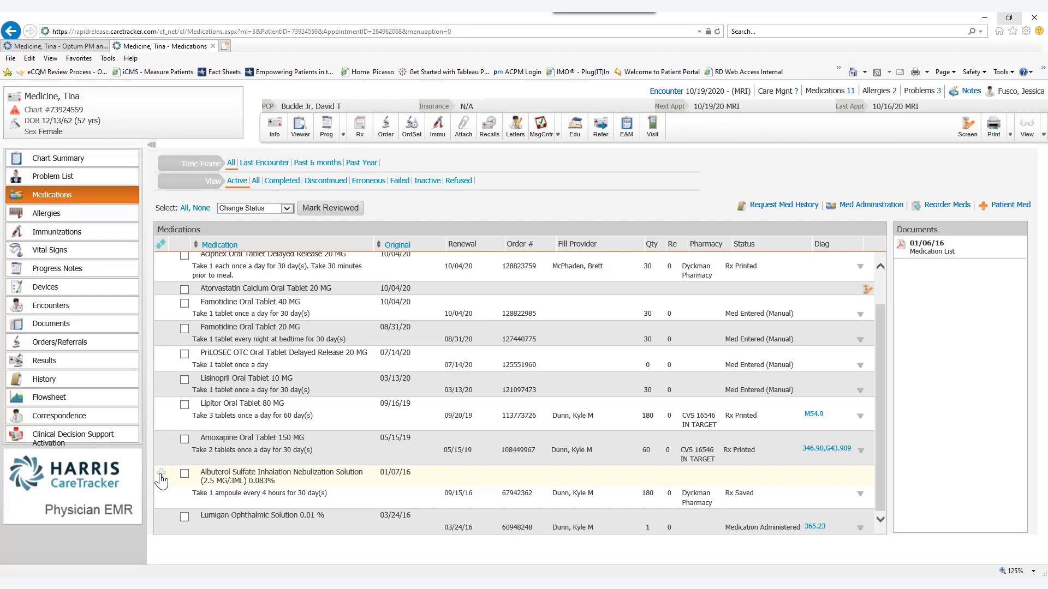
click(161, 474)
scroll(453, 429, down, 1)
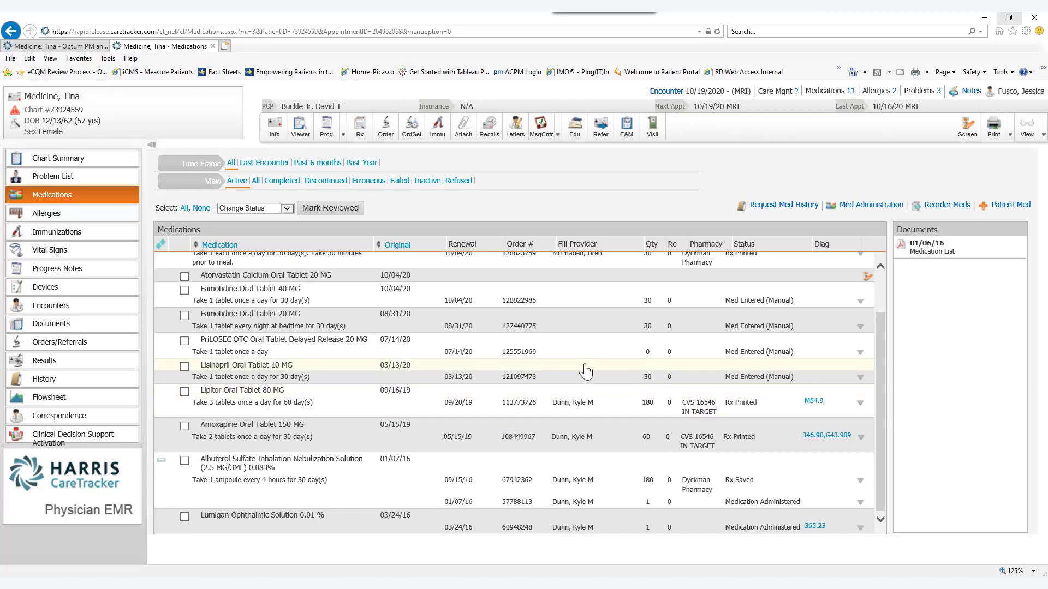
click(771, 211)
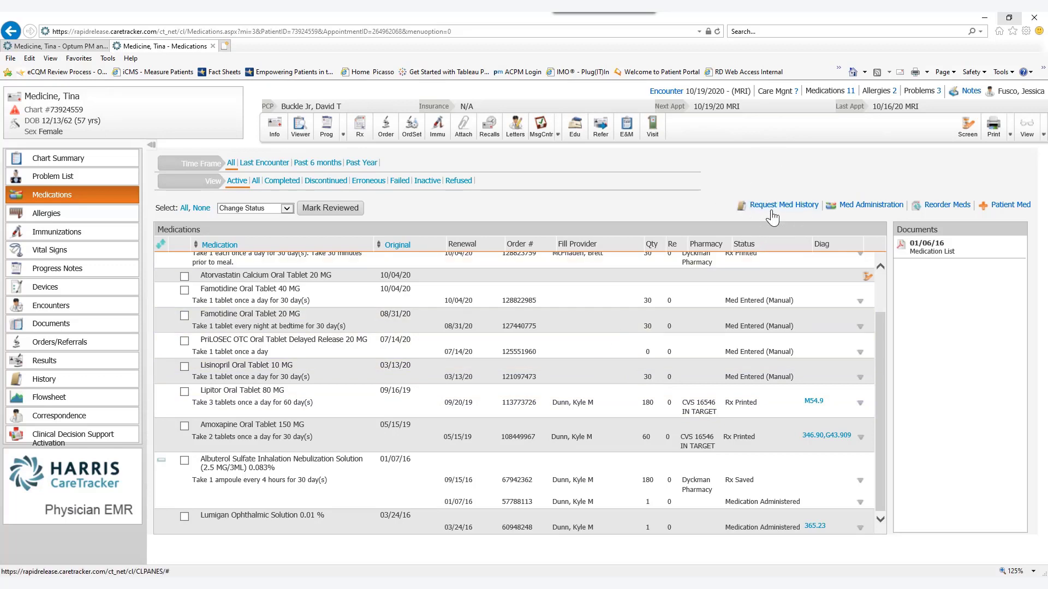
key(ctrl)
key(ctrl)
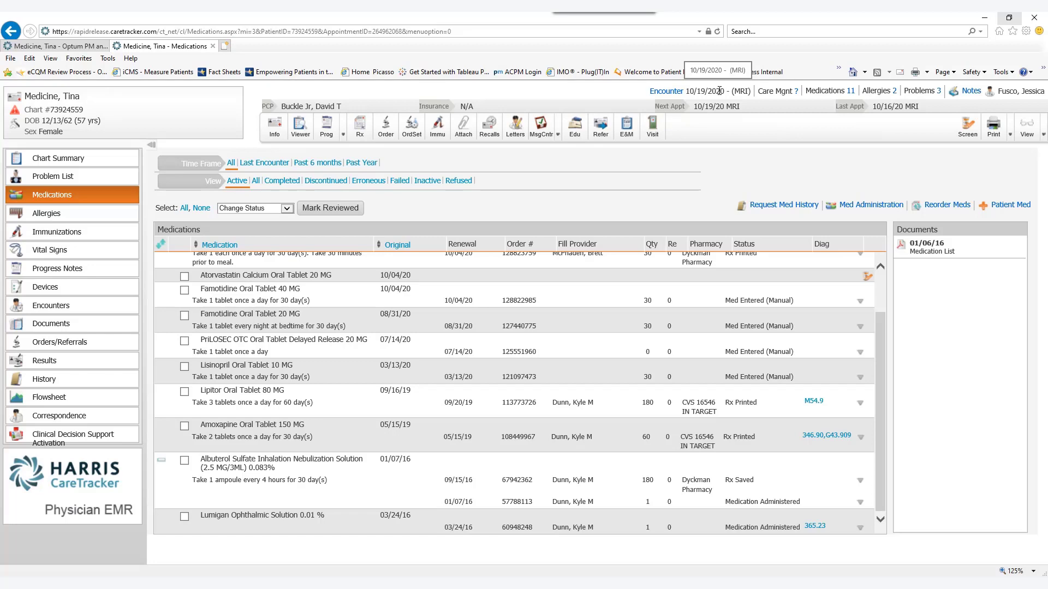
Step: Switch to the practice management page, open the patient's demographics, and examine the group provider, PCP and Consent fields
click(54, 47)
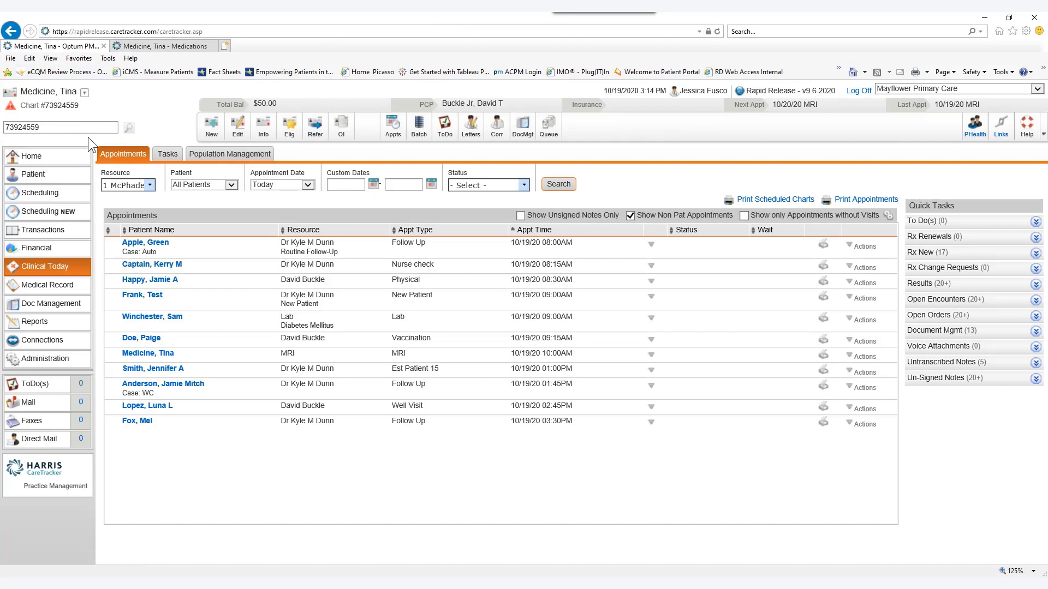
click(237, 131)
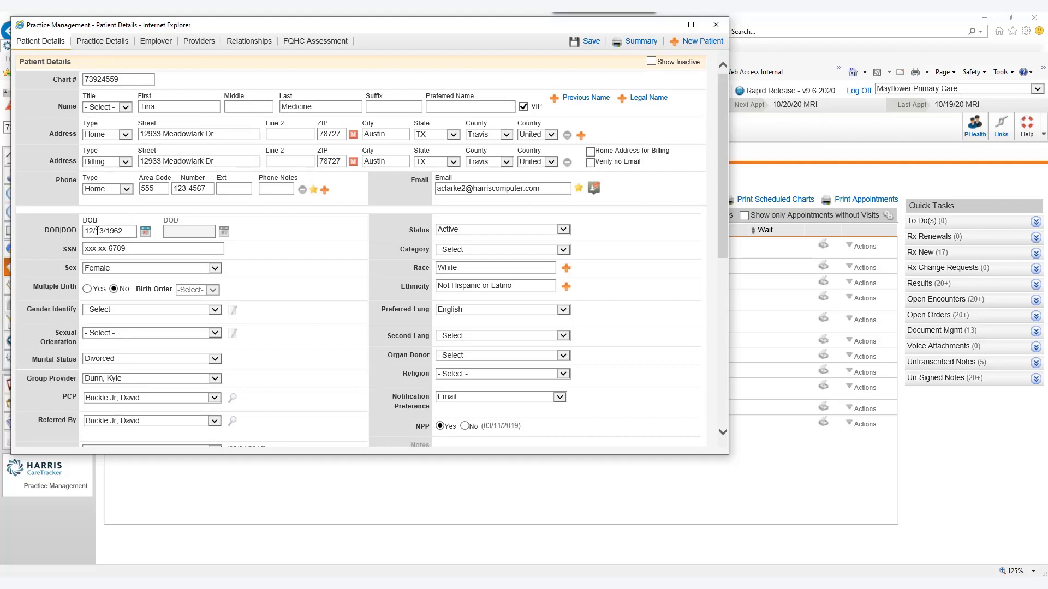
key(ctrl)
scroll(123, 286, down, 2)
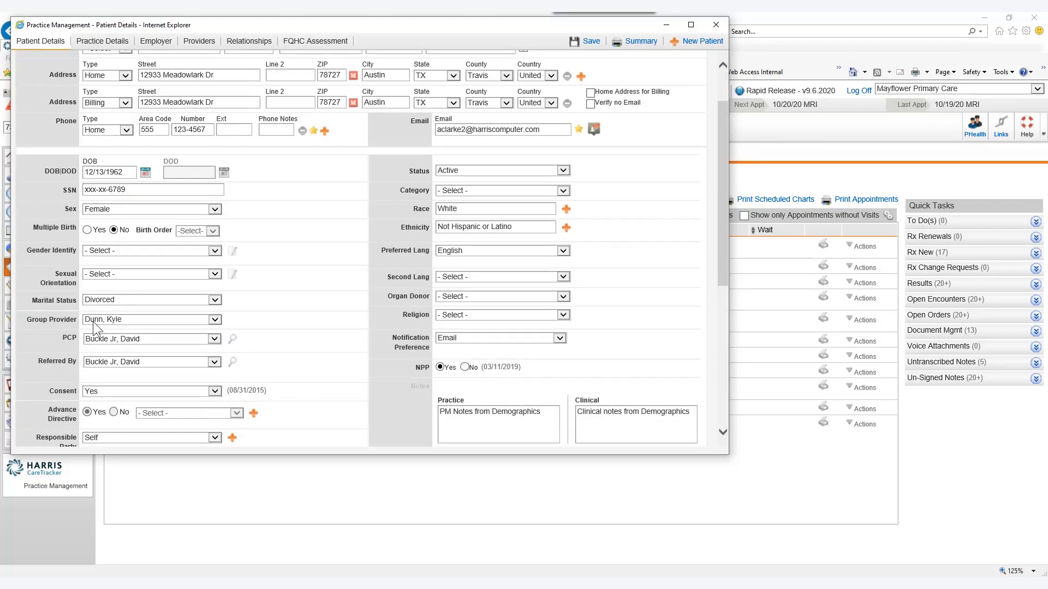
key(ctrl)
key(ctrl)
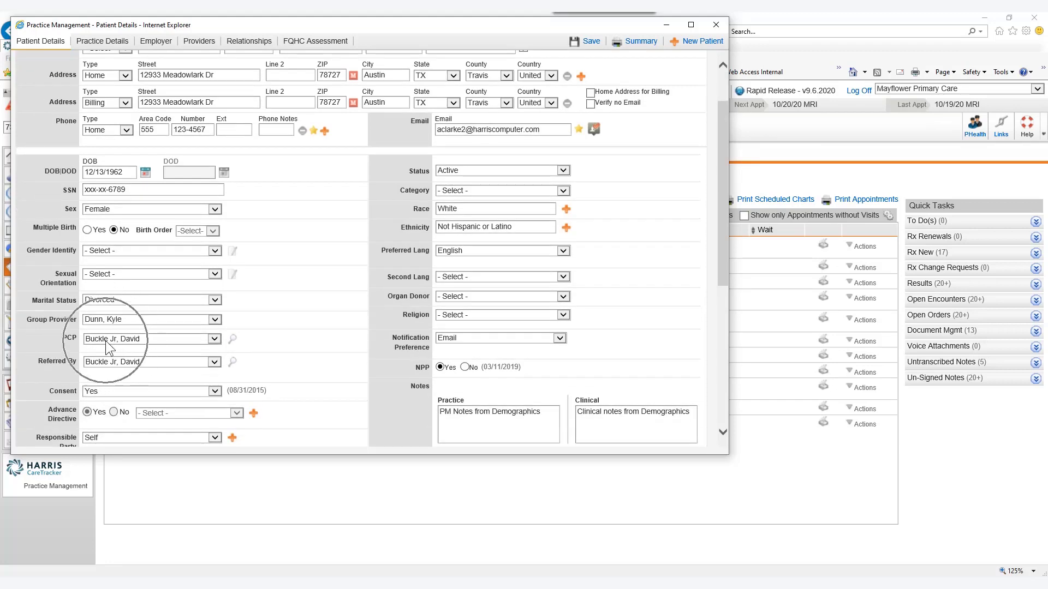
key(ctrl)
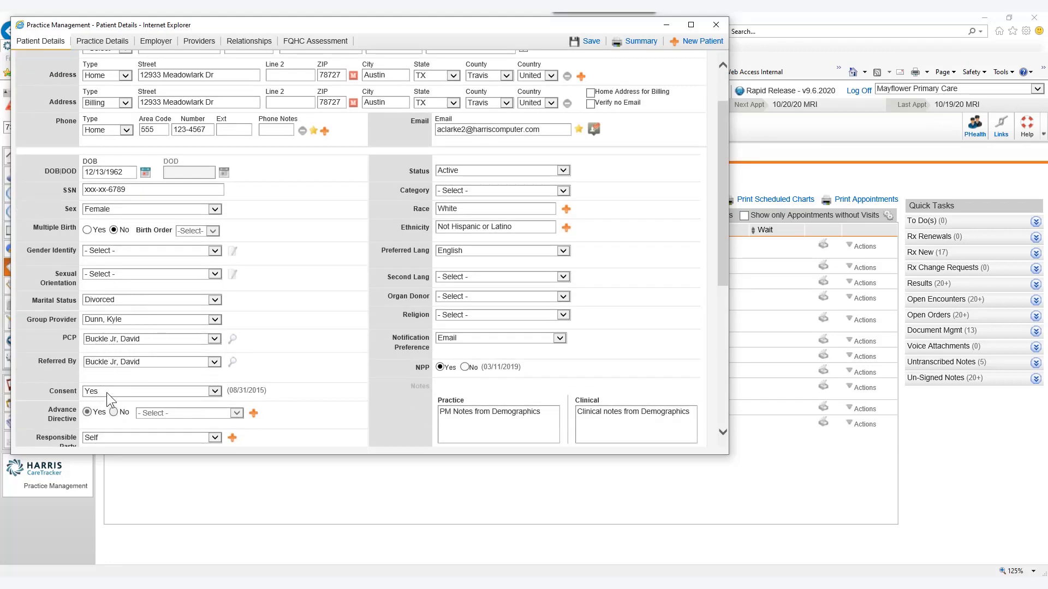
key(ctrl)
Step: Look over the insurance section of the patient details, close them without saving, and return to the chart's medications
scroll(276, 320, down, 5)
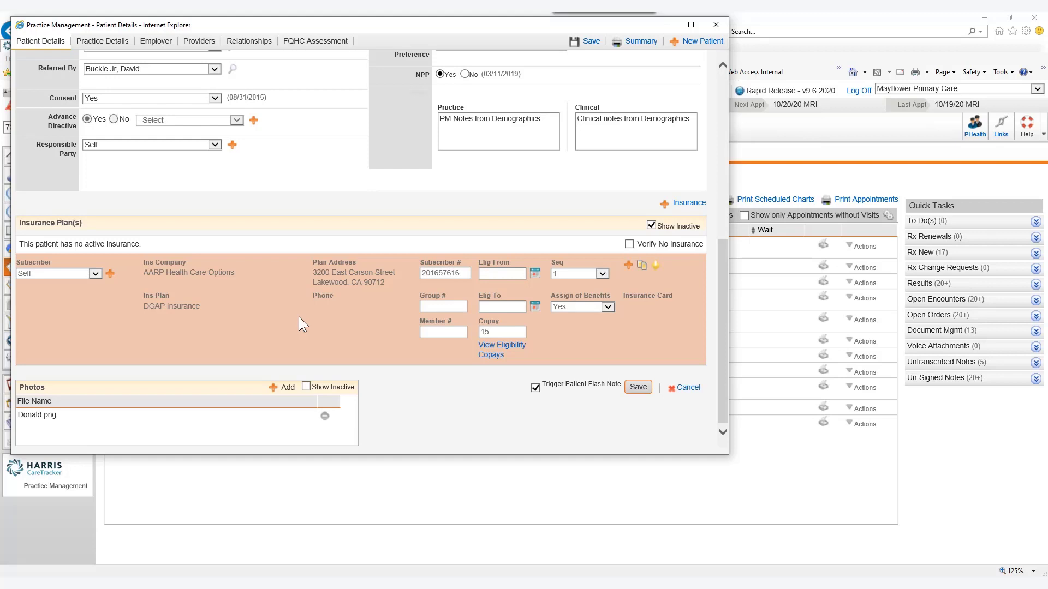
scroll(299, 316, up, 4)
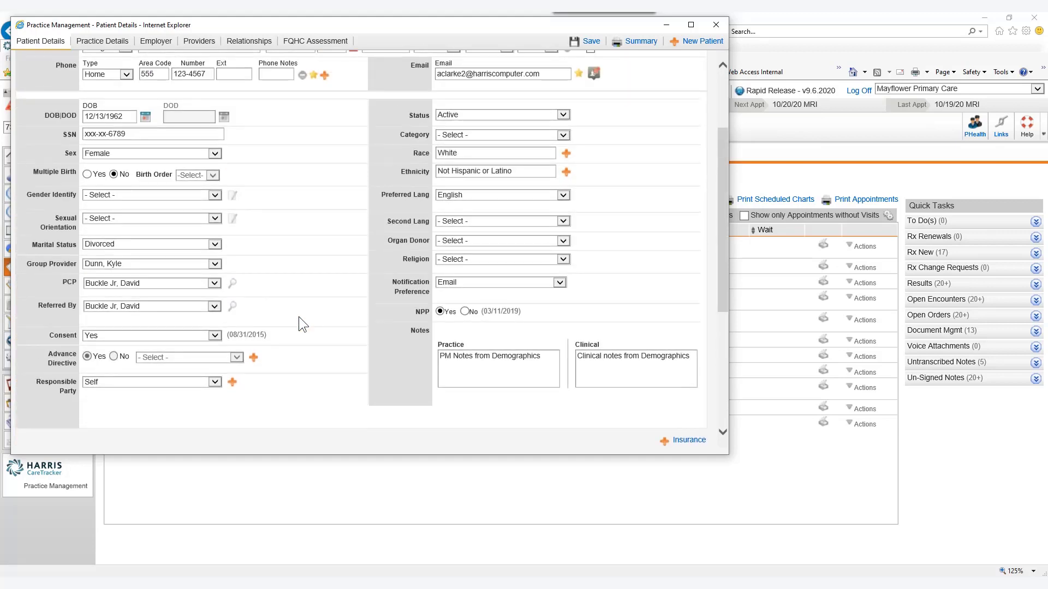
scroll(299, 317, up, 2)
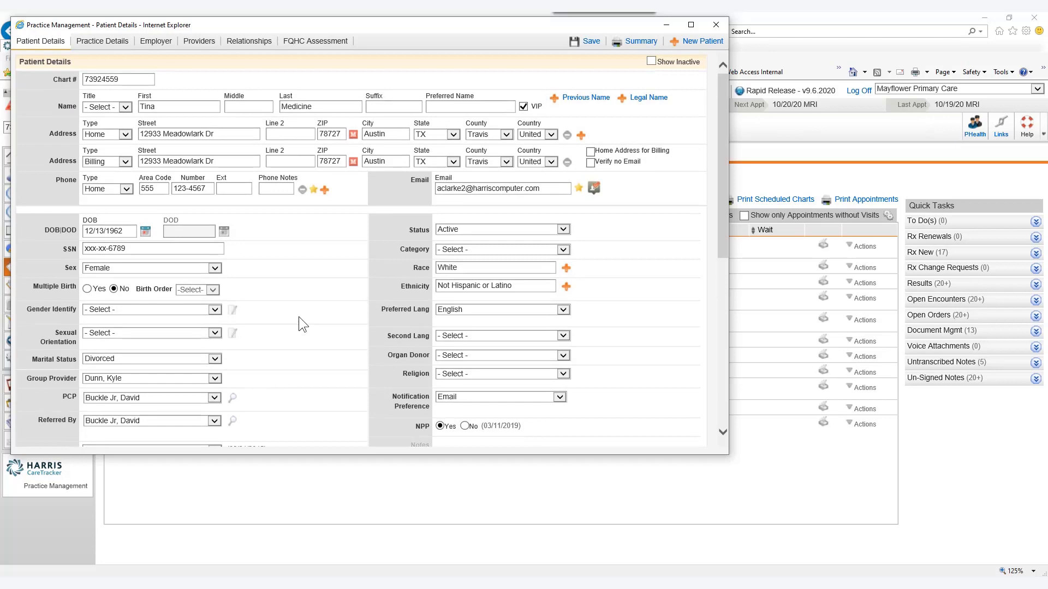
click(716, 25)
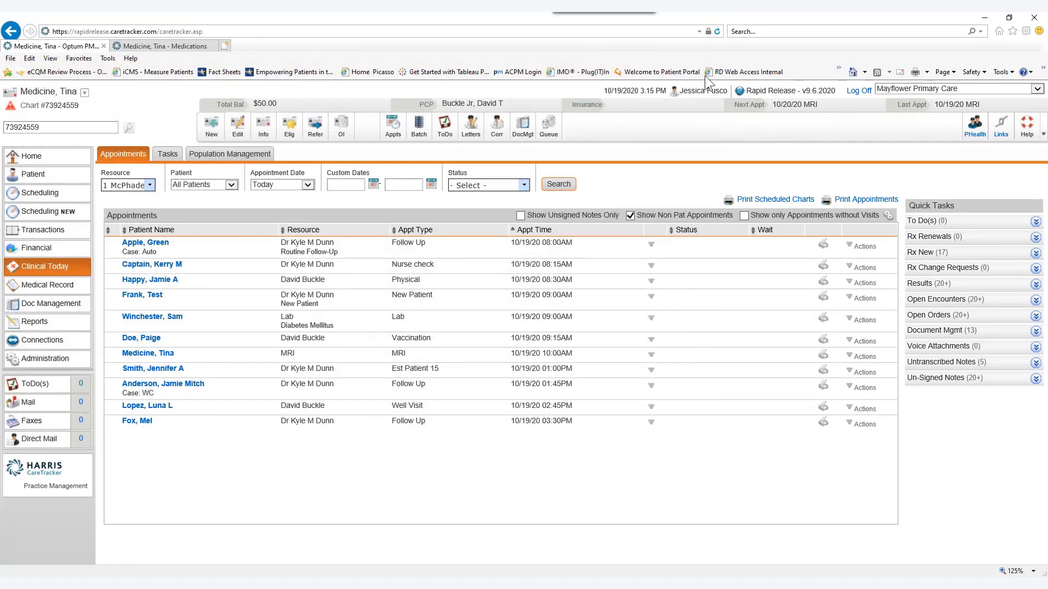
click(172, 47)
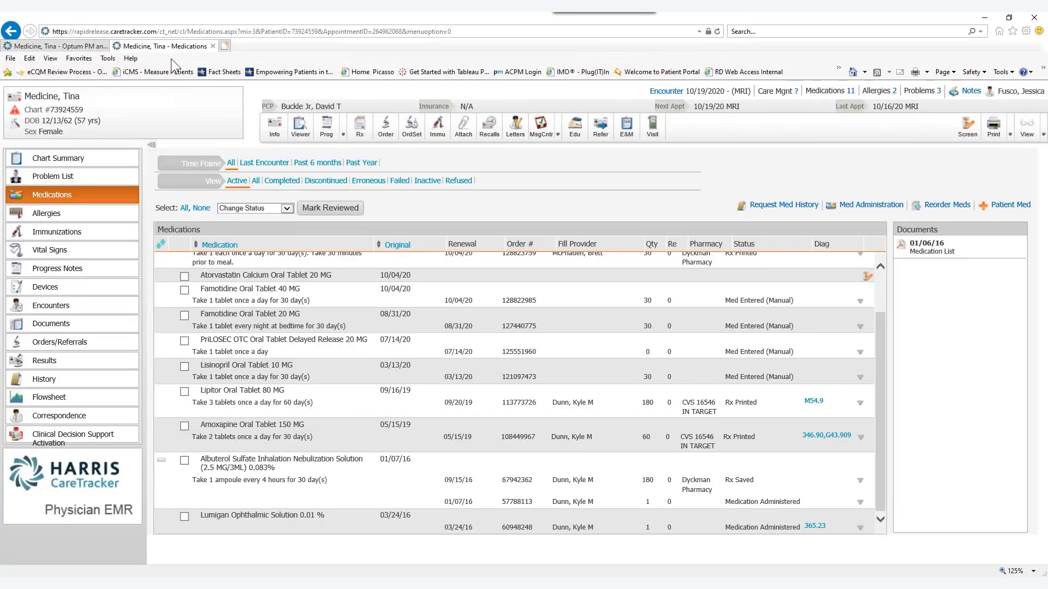
Step: Request the patient's medication history, look over the returned report, and close it
click(781, 205)
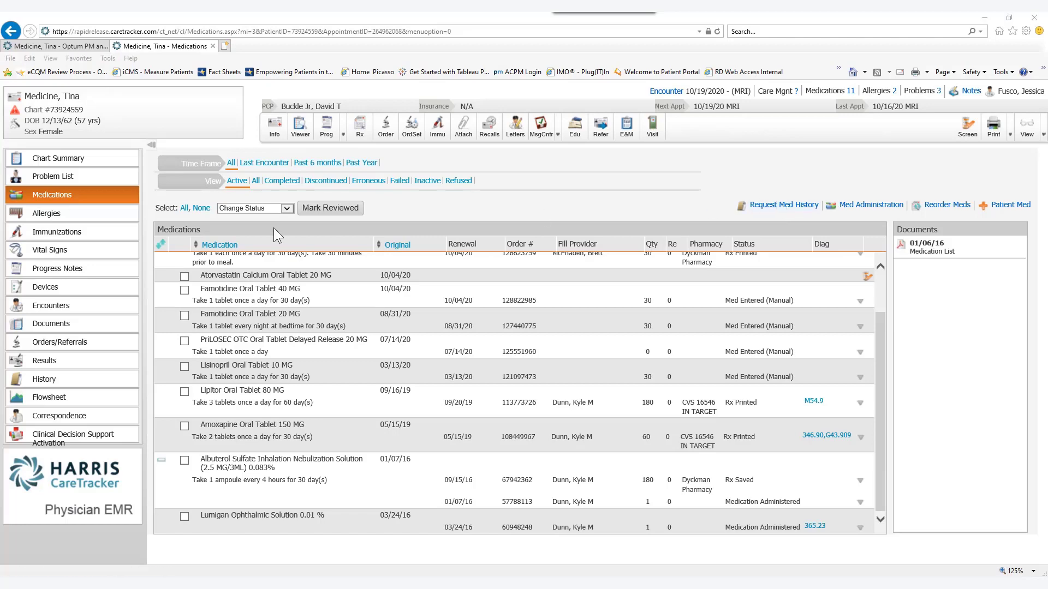
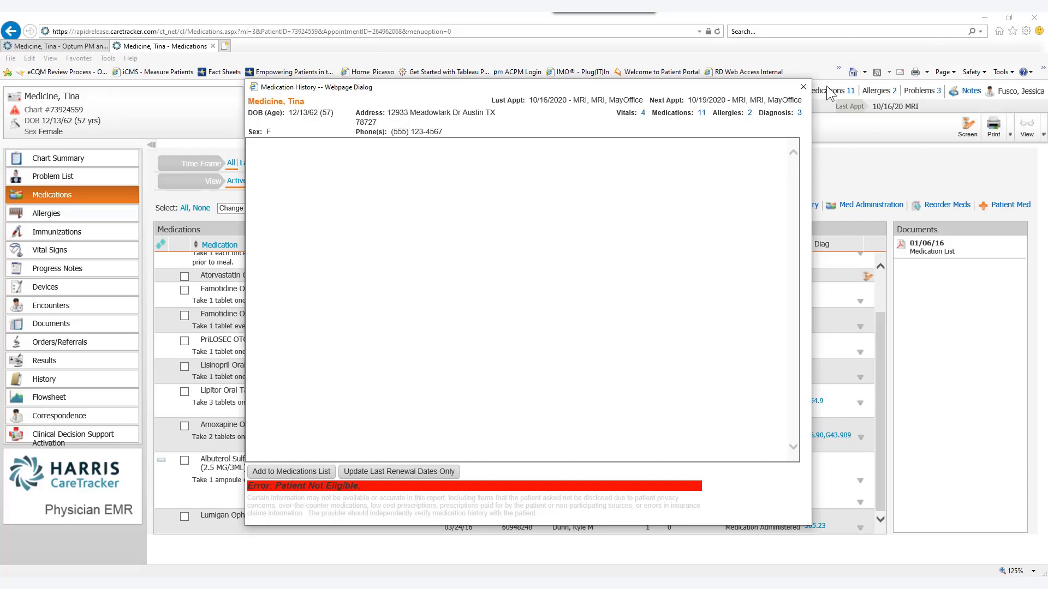
click(803, 87)
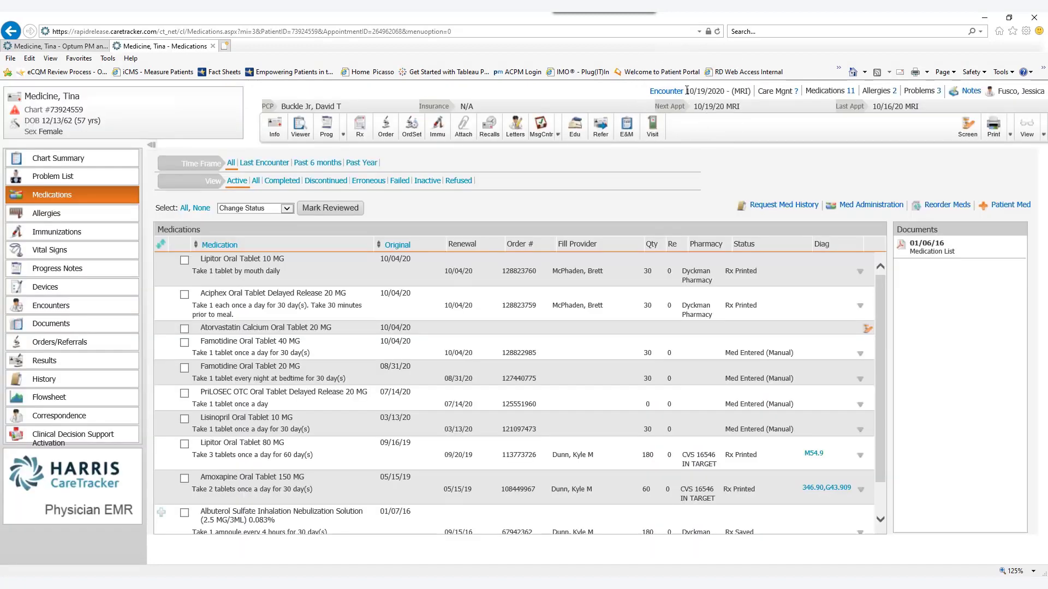
click(675, 93)
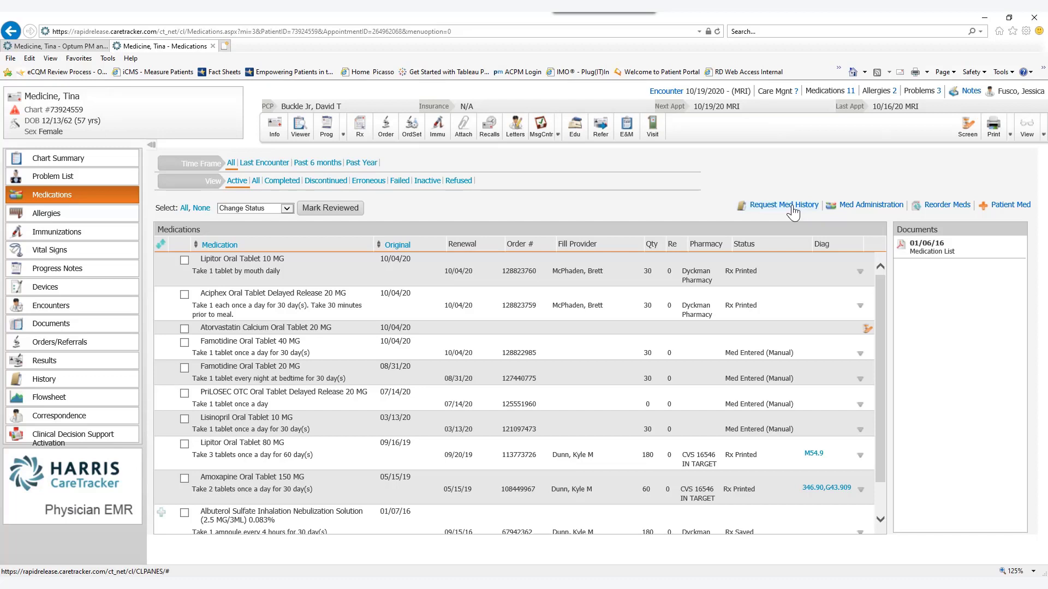
Step: Start a new patient medication entry and look through the available providers and favorite medications without choosing any
click(994, 212)
click(994, 211)
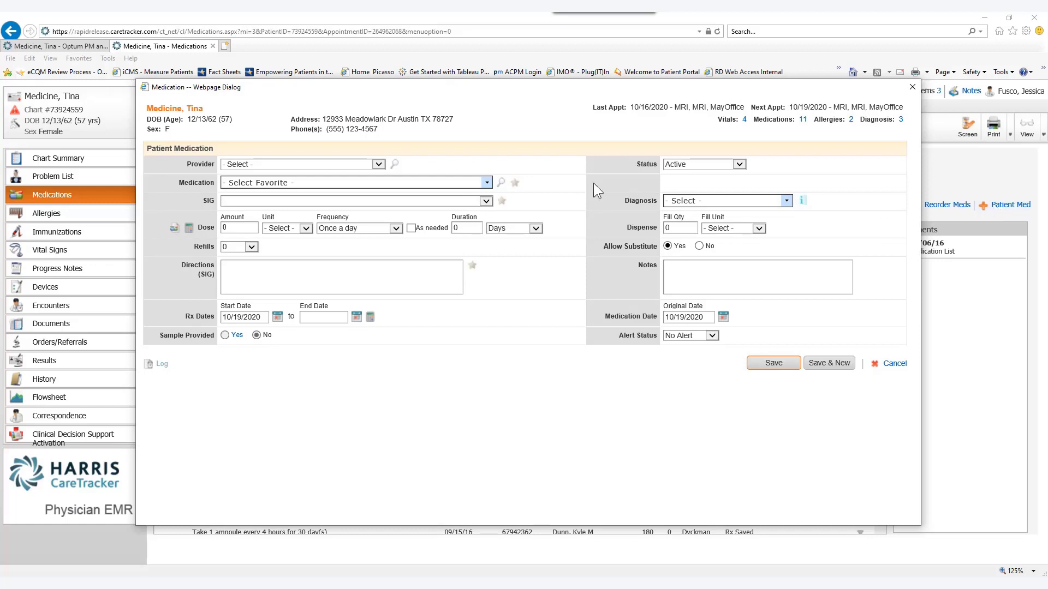
click(376, 164)
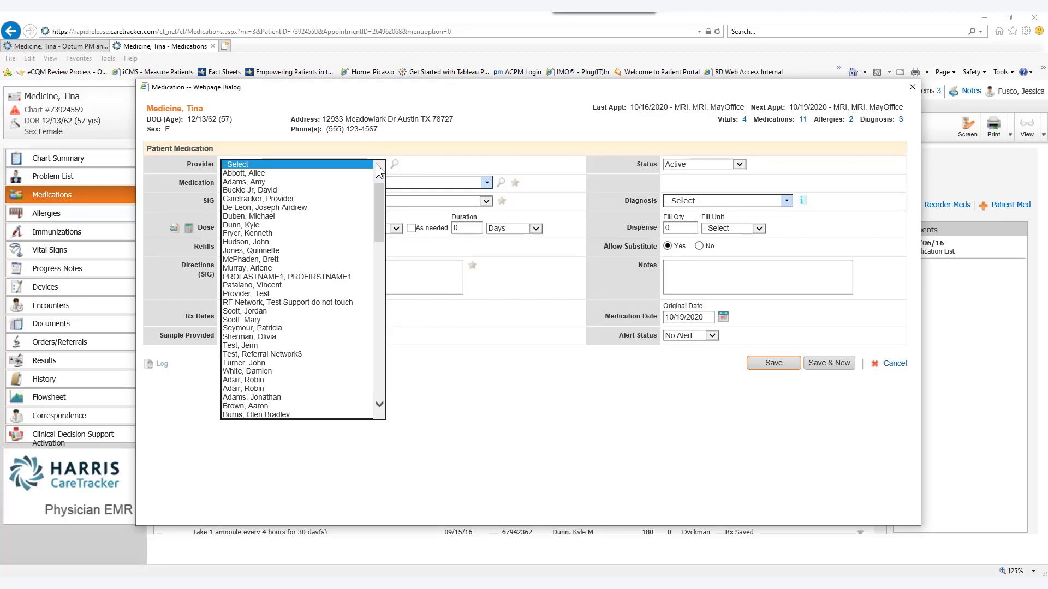
scroll(345, 290, down, 15)
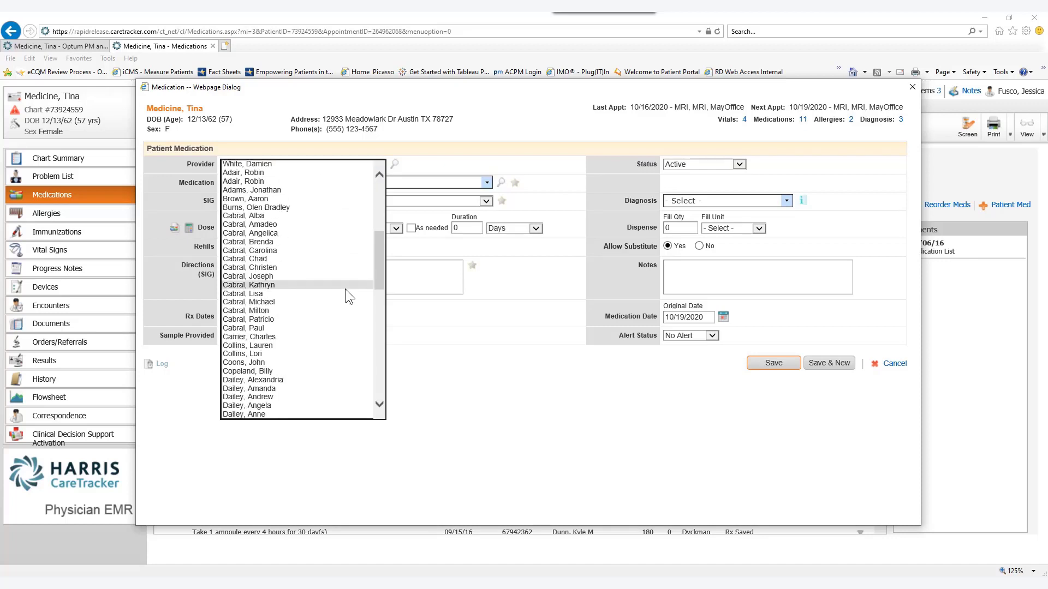
scroll(344, 289, up, 7)
click(485, 151)
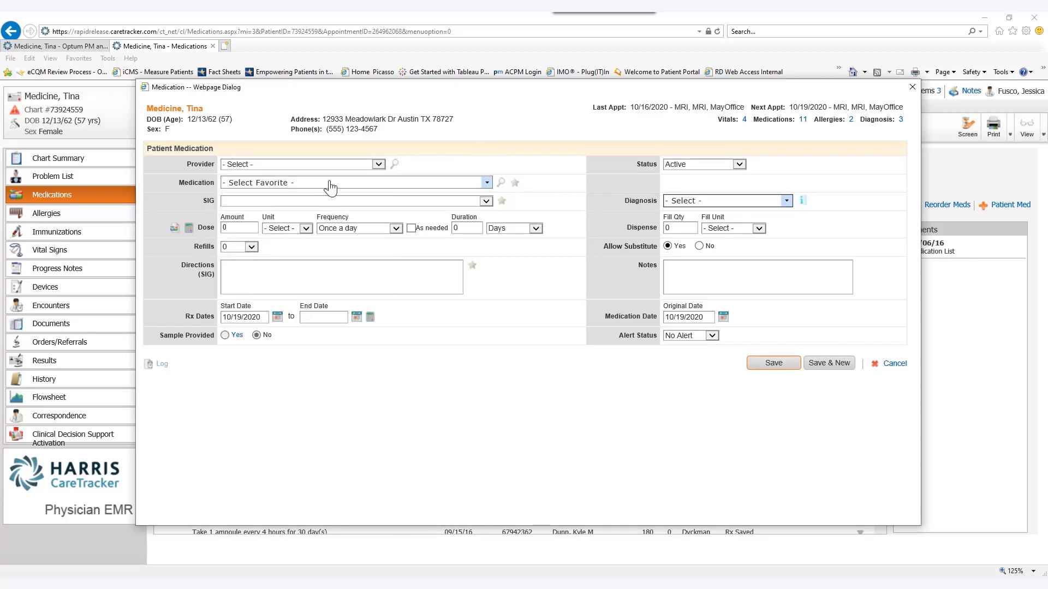
click(487, 184)
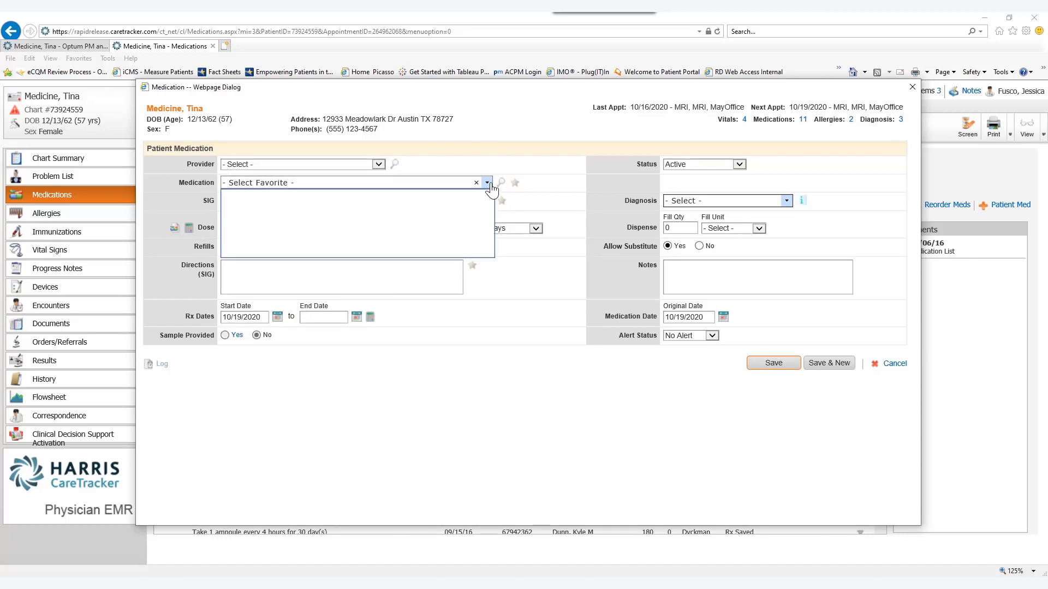
click(488, 158)
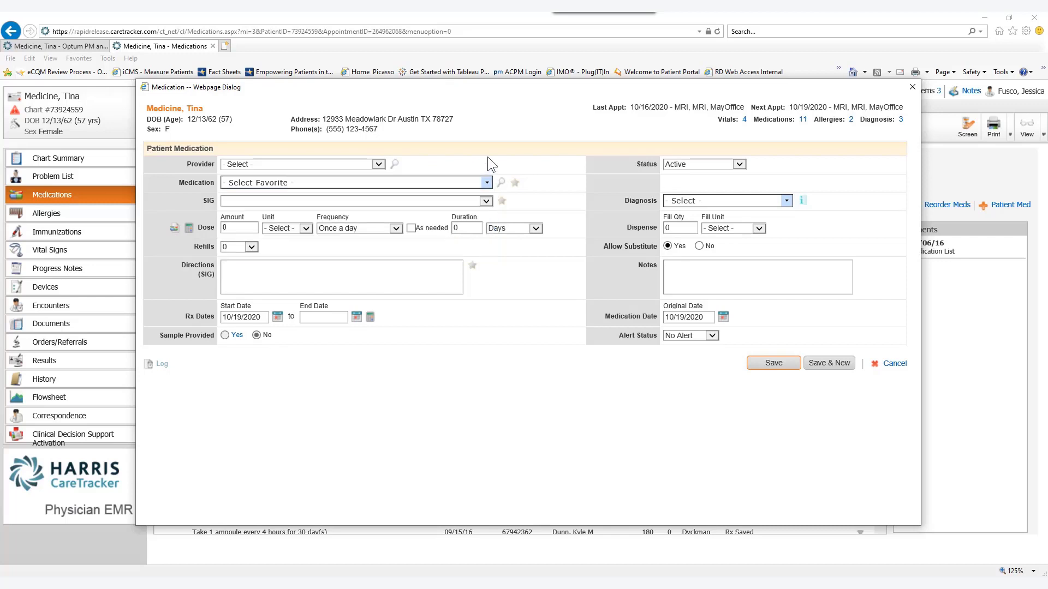
Step: Search the medications for "pepcid" with generics included, keeping the Dispensible drug type and the Contains search term
click(500, 185)
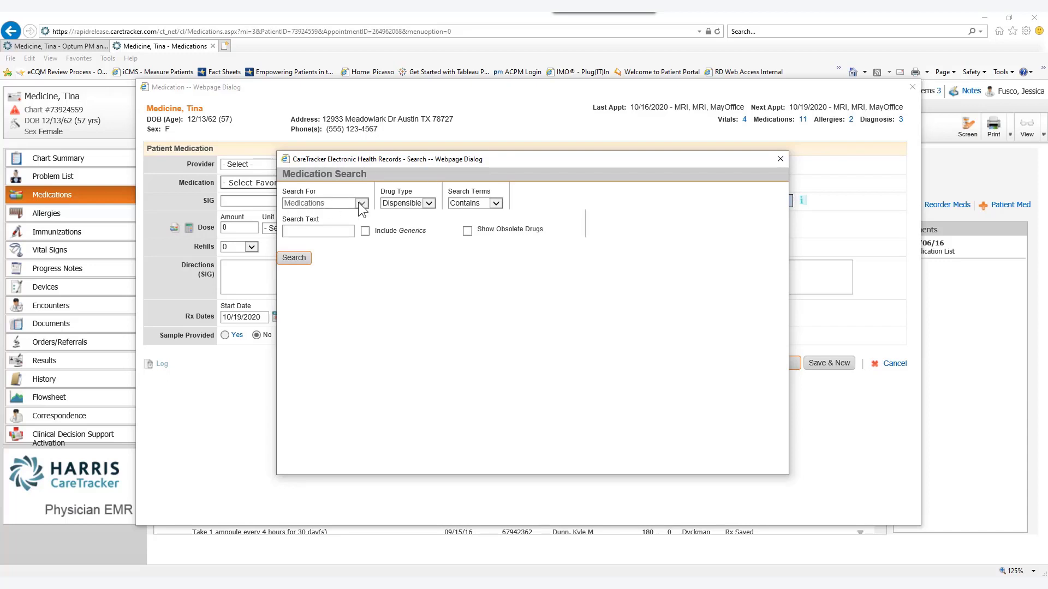
click(429, 204)
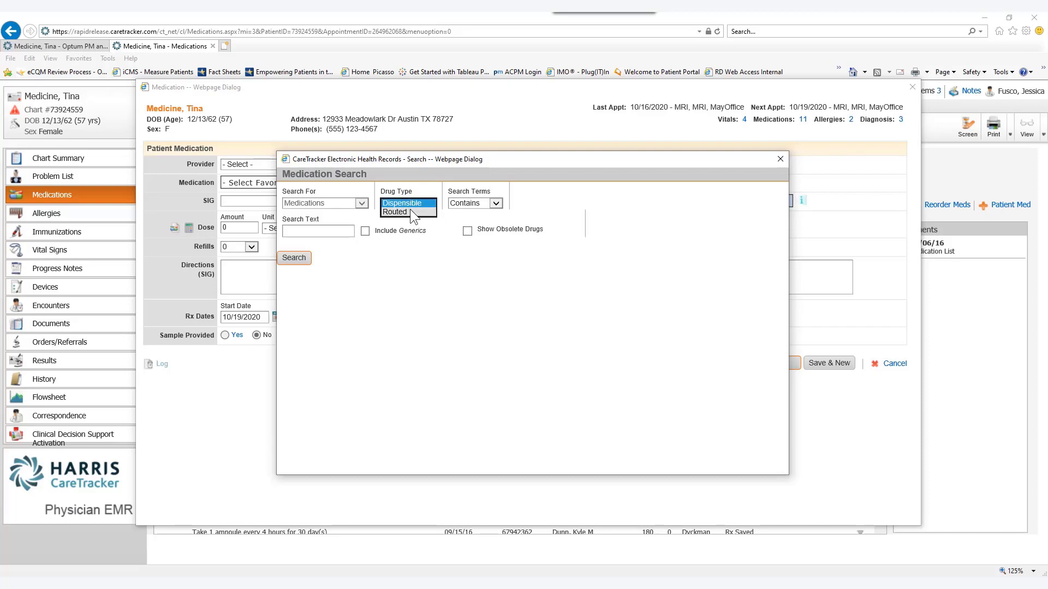
click(483, 202)
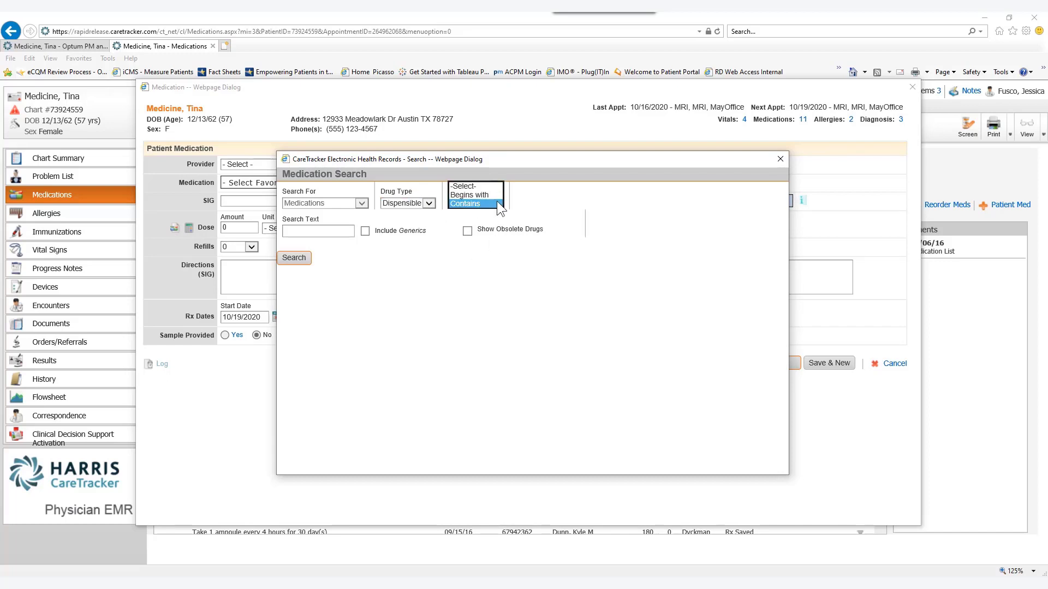
click(540, 207)
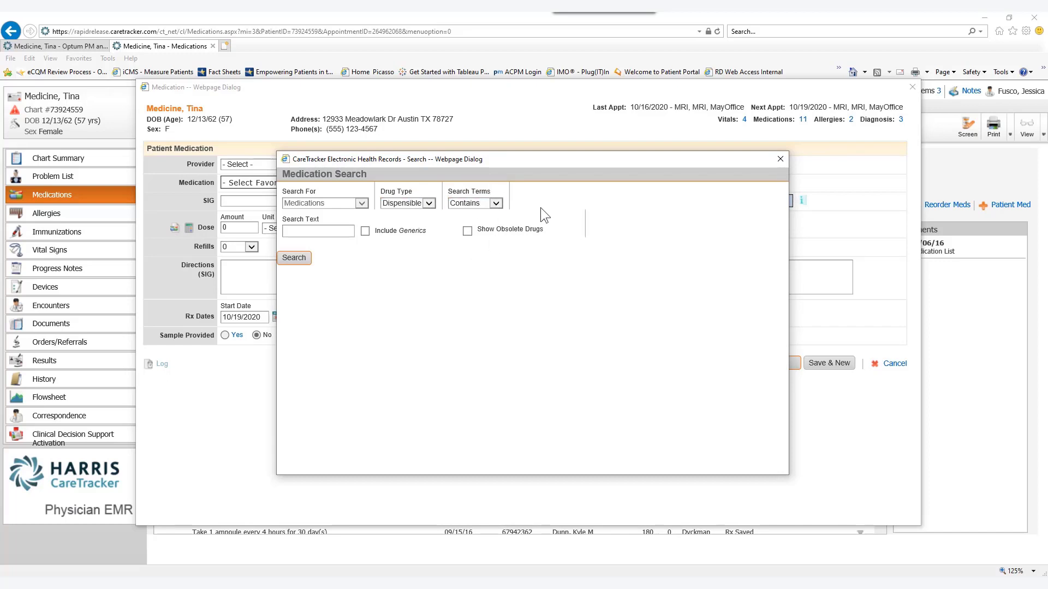
click(328, 230)
text(pepcid)
key(Return)
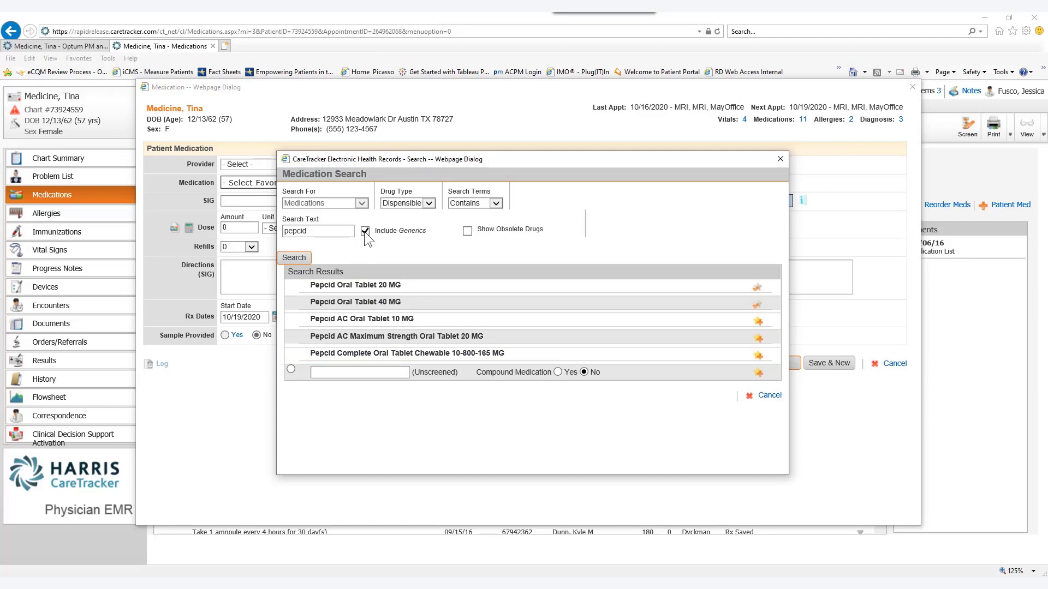
click(293, 258)
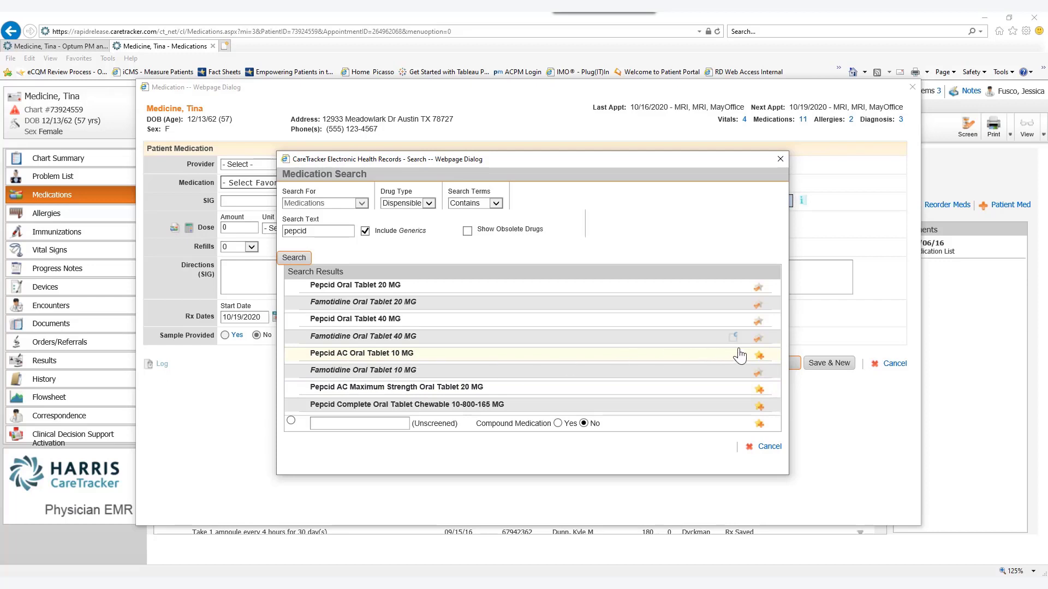
Step: Add Pepcid AC Oral Tablet 10 MG to the favorites and select it as the patient's medication, leaving the favorite SIG unselected
click(758, 356)
click(367, 356)
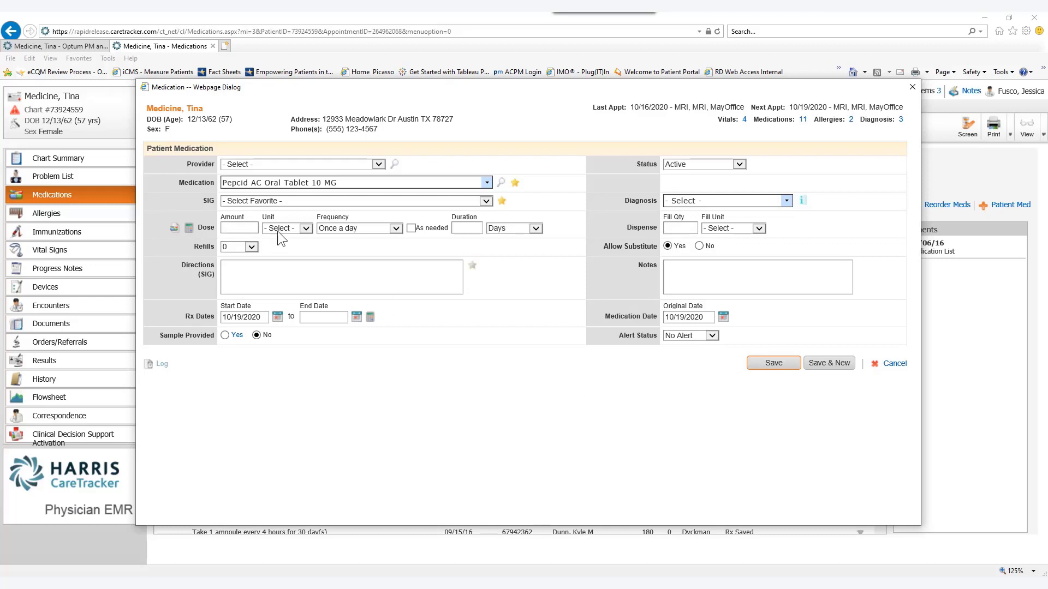
click(485, 201)
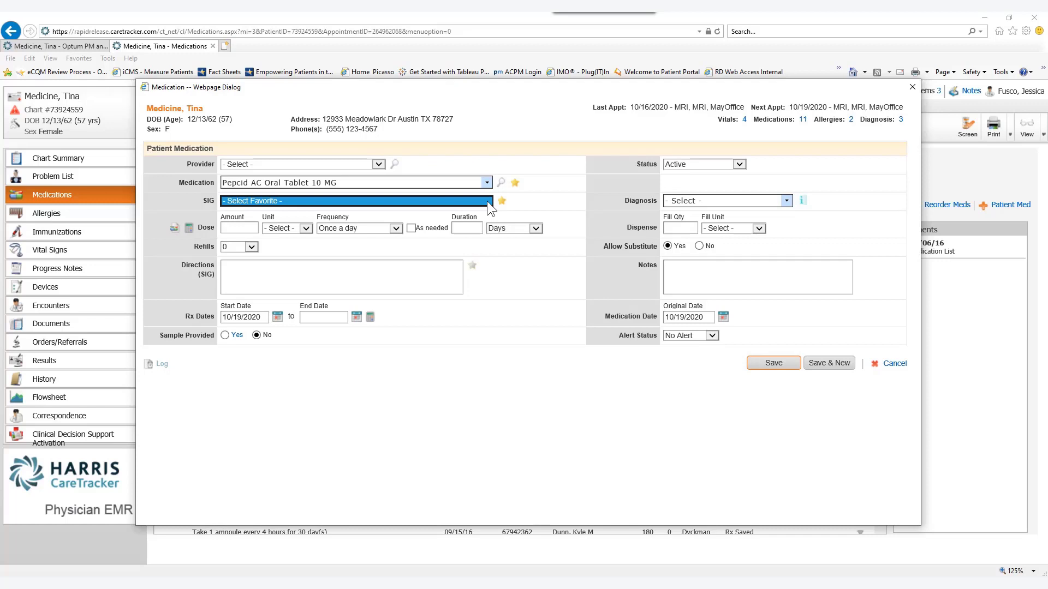
click(486, 204)
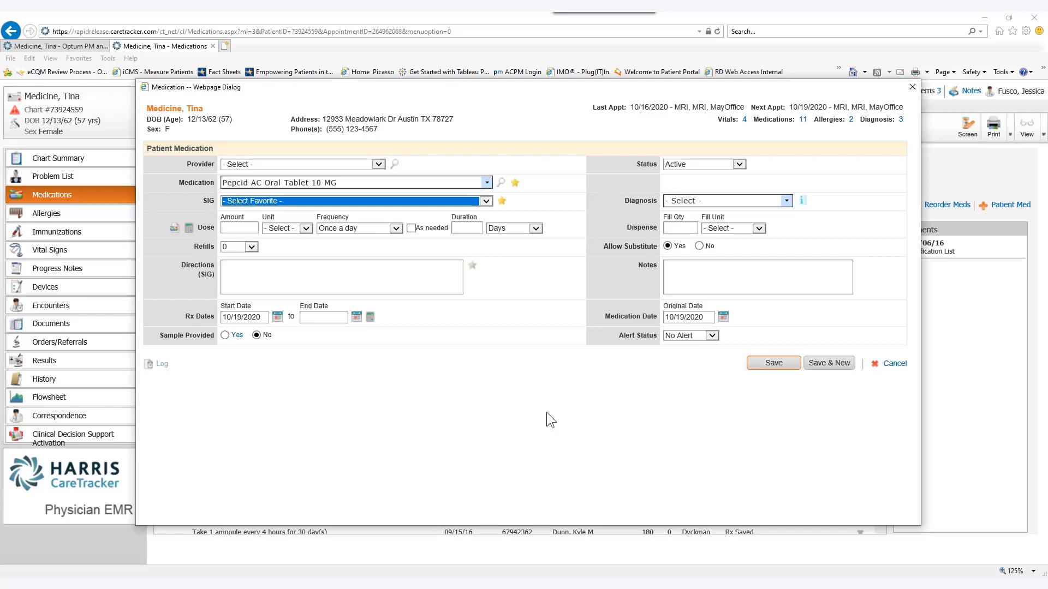
Step: Set the Pepcid AC dose to 1 tablet once a day with a duration of 90 days
click(242, 228)
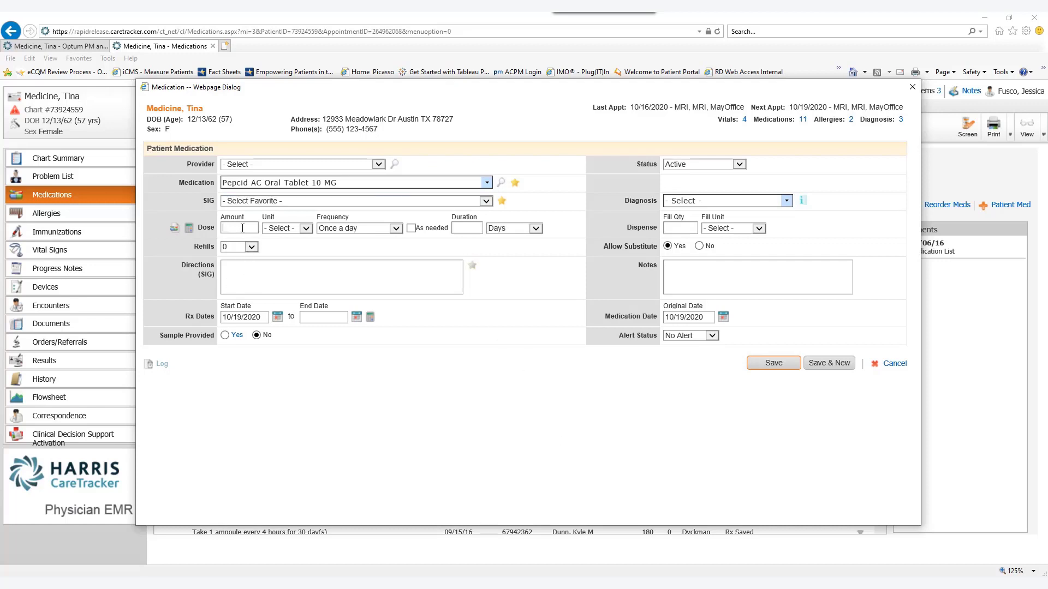
text(1)
click(303, 229)
click(278, 253)
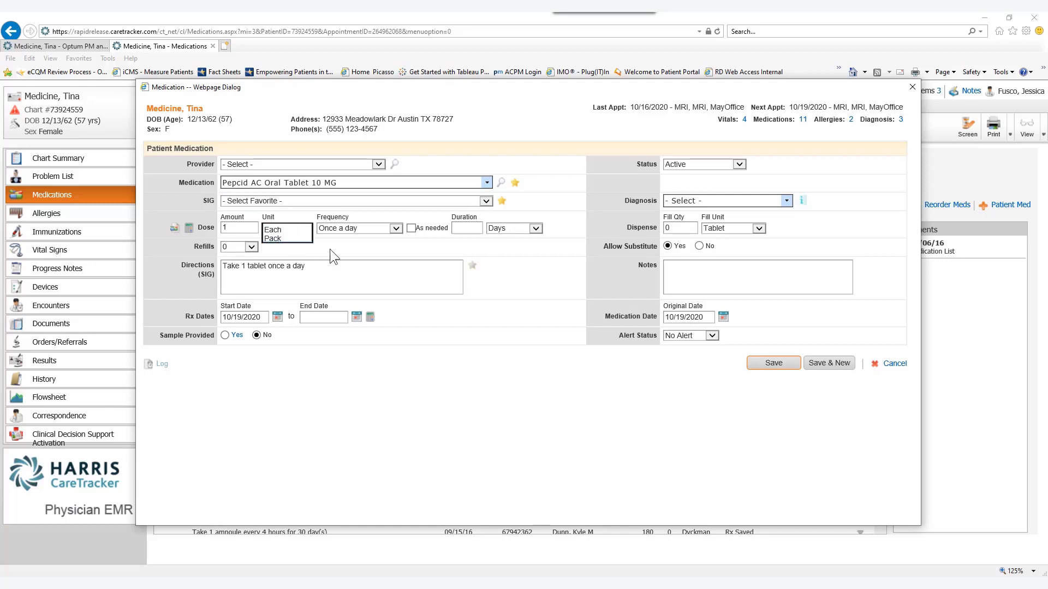
click(456, 229)
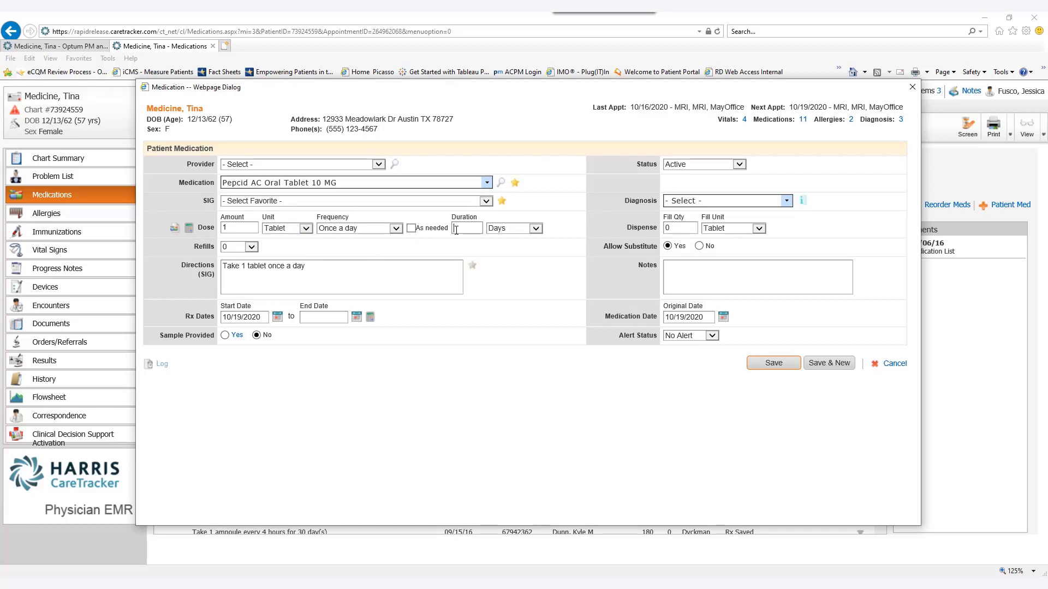
text(90)
key(Tab)
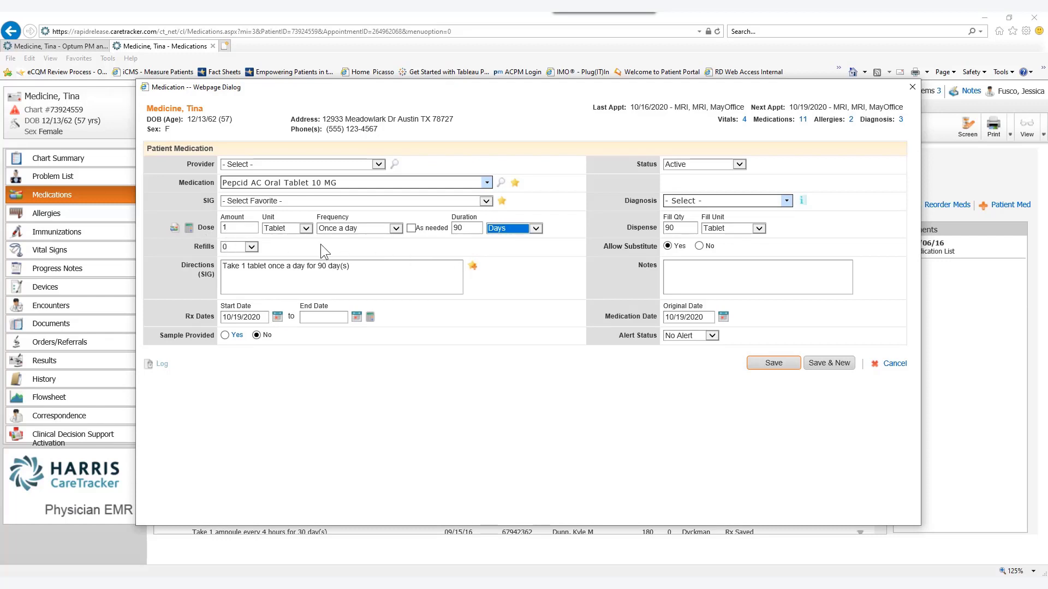
Step: Remove the duration from the directions so they read "Take 1 tablet once a day"
drag(364, 270, 221, 264)
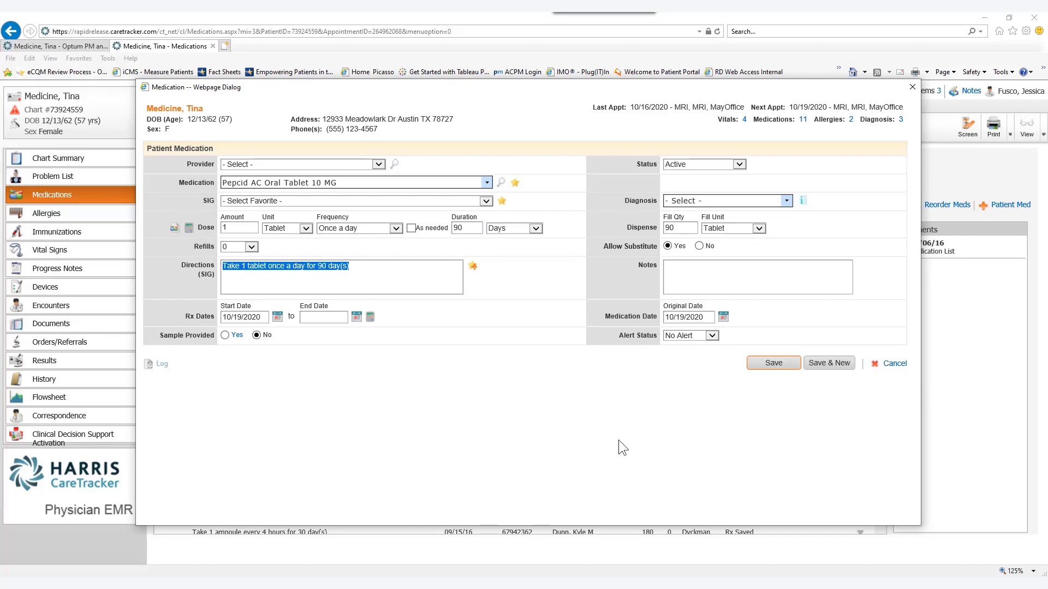
click(366, 268)
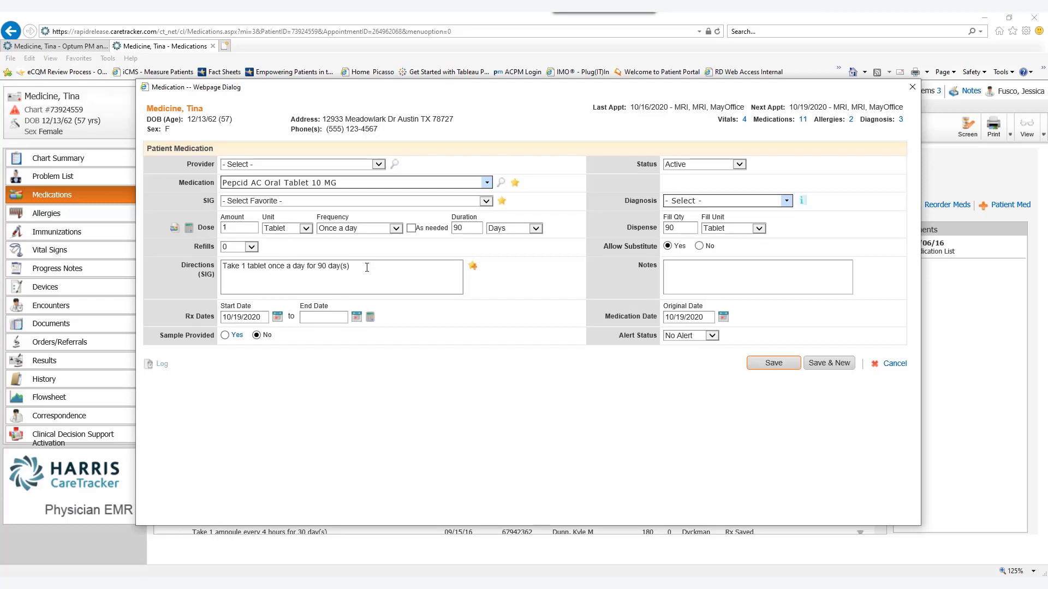
key(BackSpace)
key(BackSpace)
key(BackSpace)
key(BackSpace)
key(BackSpace)
key(BackSpace)
key(BackSpace)
key(BackSpace)
key(BackSpace)
key(BackSpace)
key(BackSpace)
key(BackSpace)
key(BackSpace)
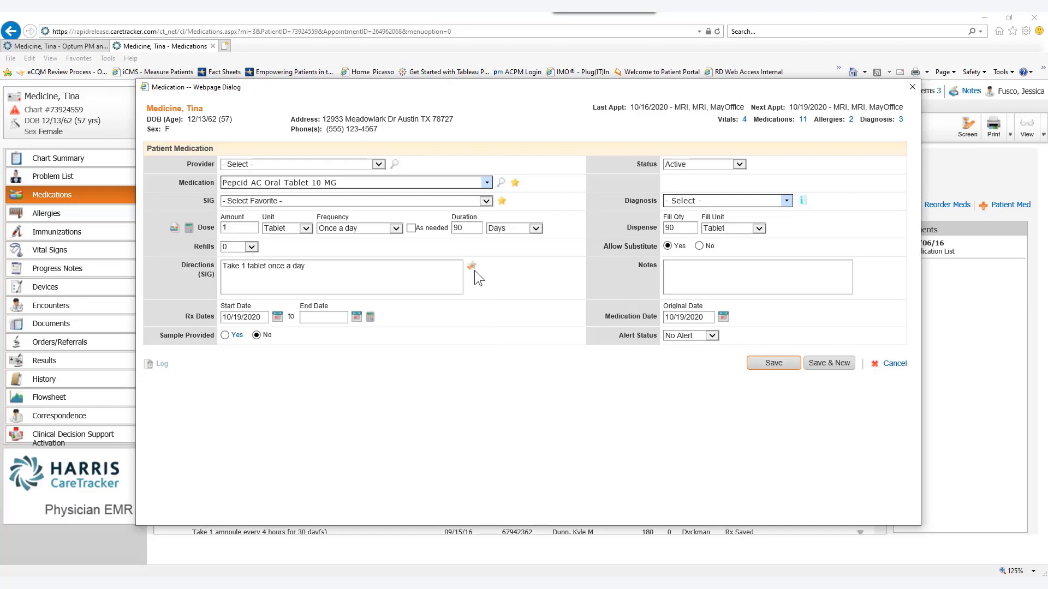
Step: Examine the recommended dose and dosing criteria for Pepcid AC in the dosing calculator, and cancel without selecting a dose
click(189, 226)
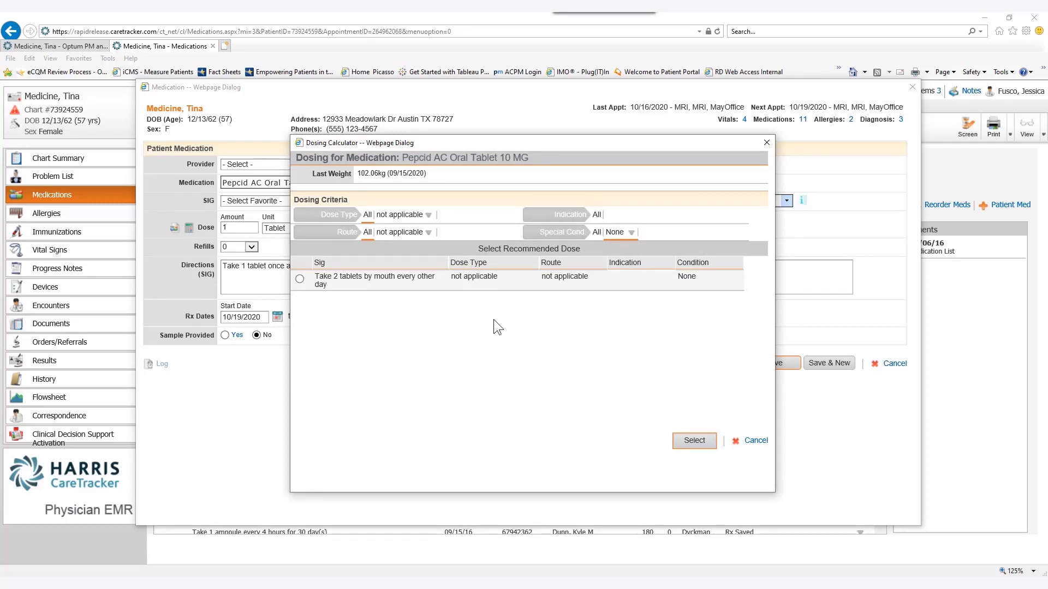
click(385, 234)
click(758, 442)
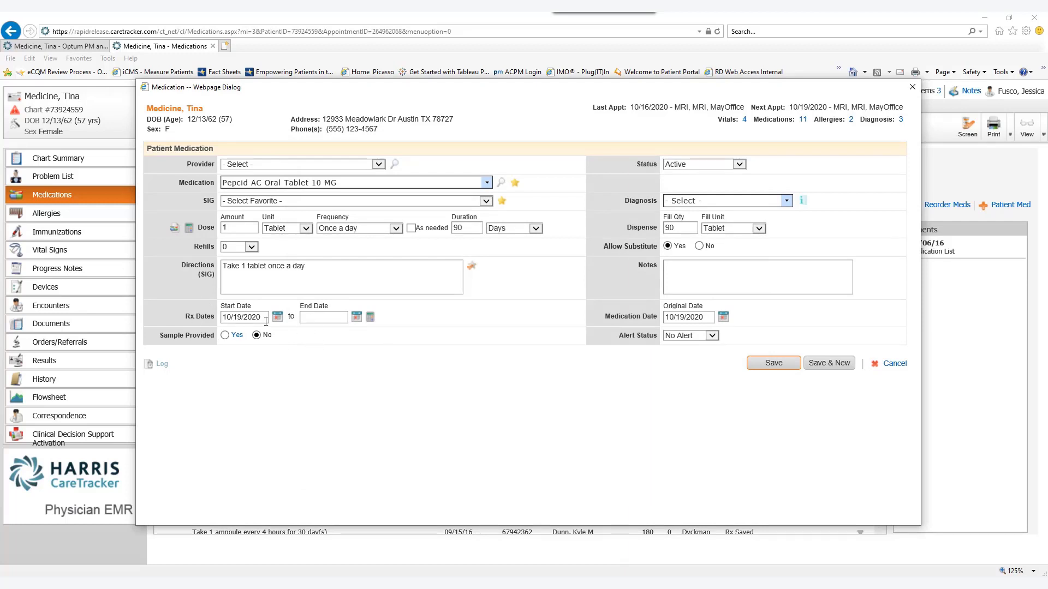
Step: Examine the prescription start date and the status and diagnosis choices for the medication without changing them
drag(266, 321, 205, 322)
click(323, 366)
click(740, 163)
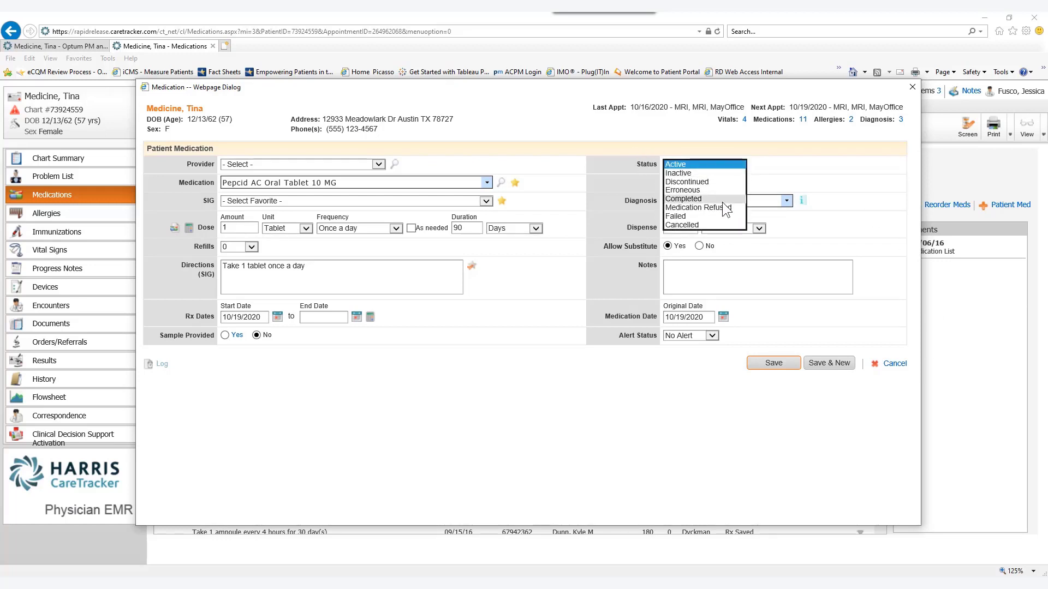
click(773, 174)
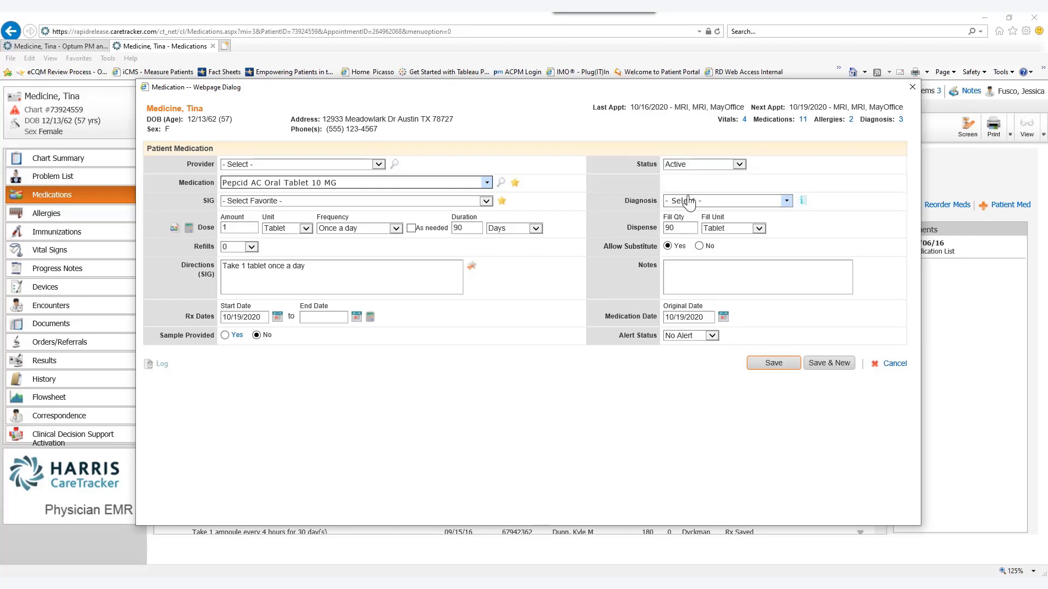
click(786, 202)
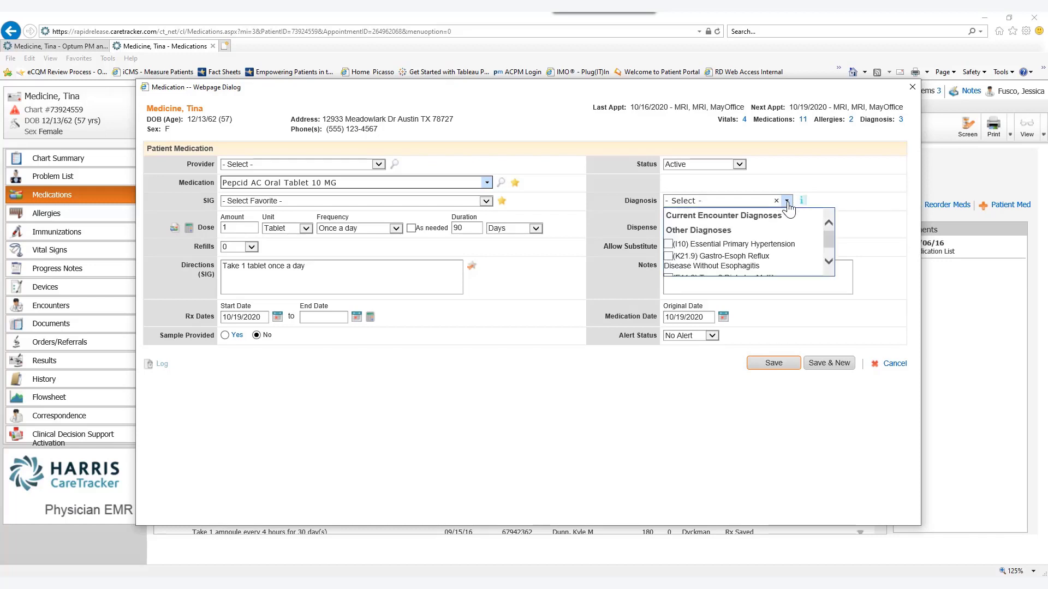
click(828, 261)
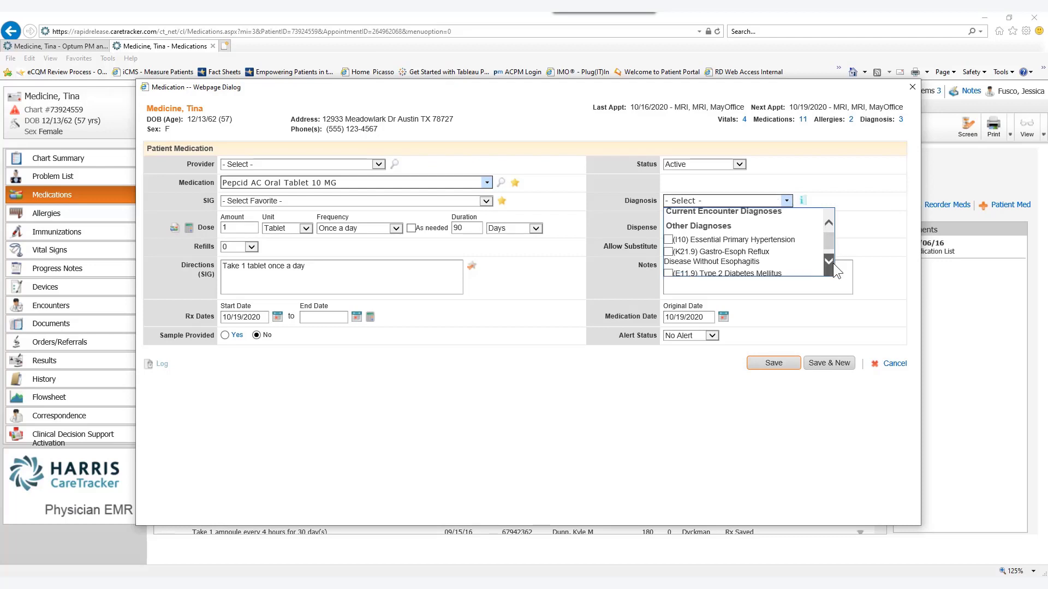
click(850, 189)
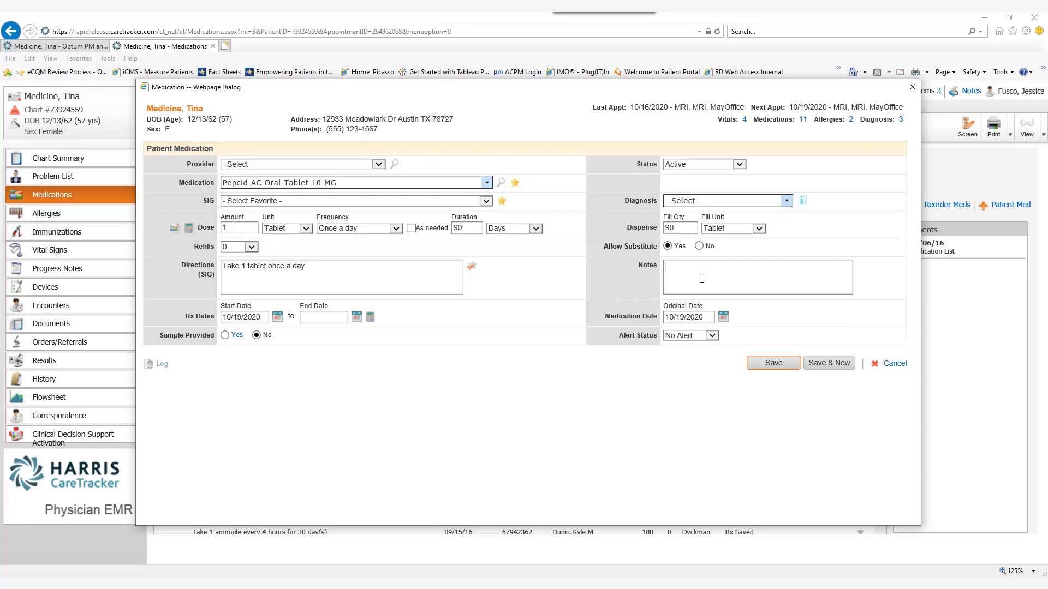
Step: Enter the medication note "discontinue after 90 days" and check the original date calendar without picking another date
text(Test)
key(BackSpace)
key(BackSpace)
key(BackSpace)
key(BackSpace)
text(discontinue after 90 days)
click(723, 319)
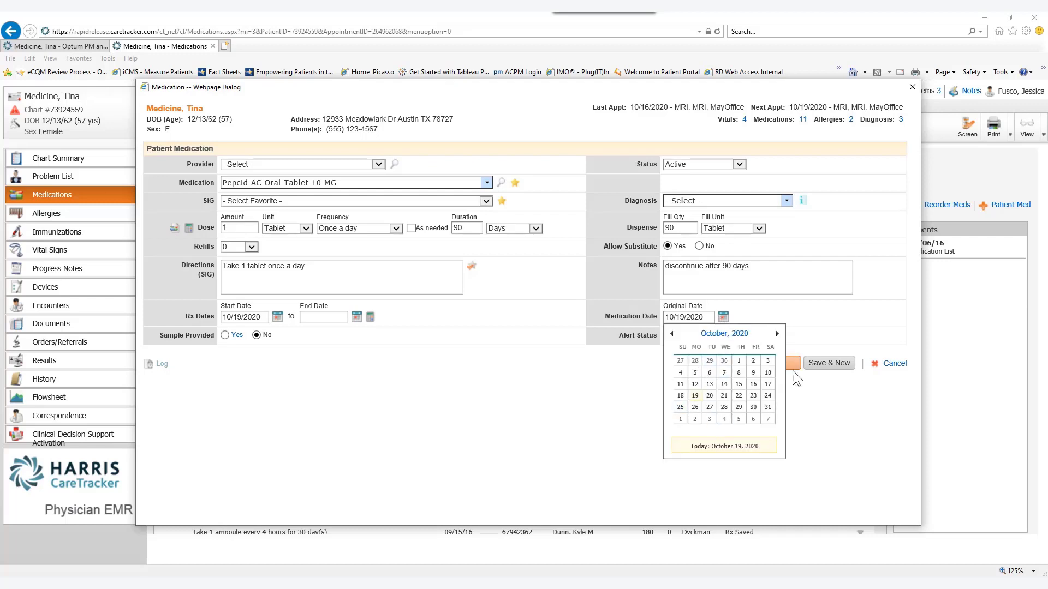
click(791, 303)
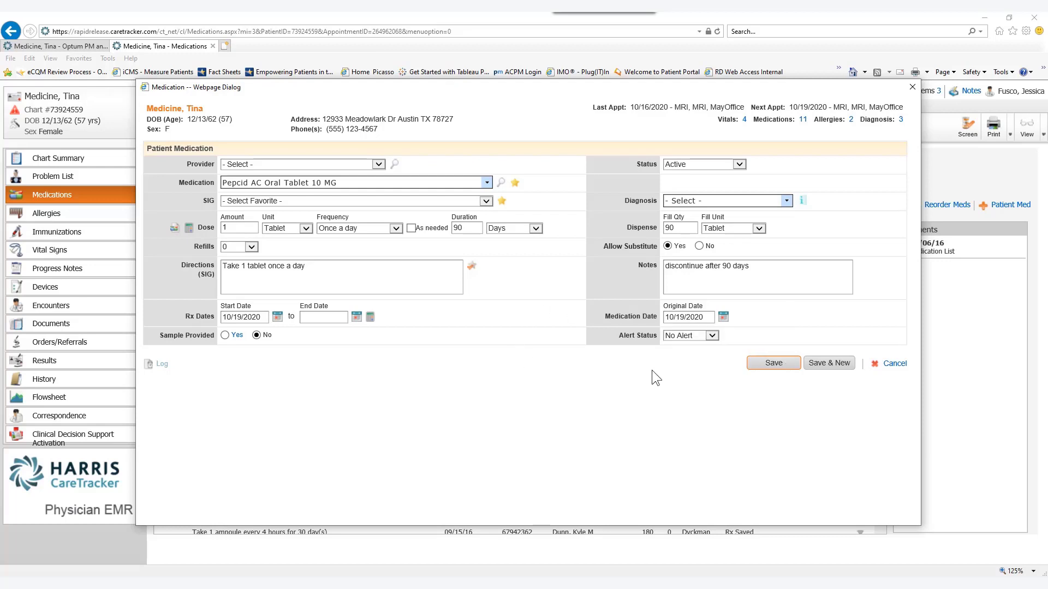
Step: Check the alert status choices, save the Pepcid AC medication with No Alert, and close the blank medication form without adding another
click(713, 336)
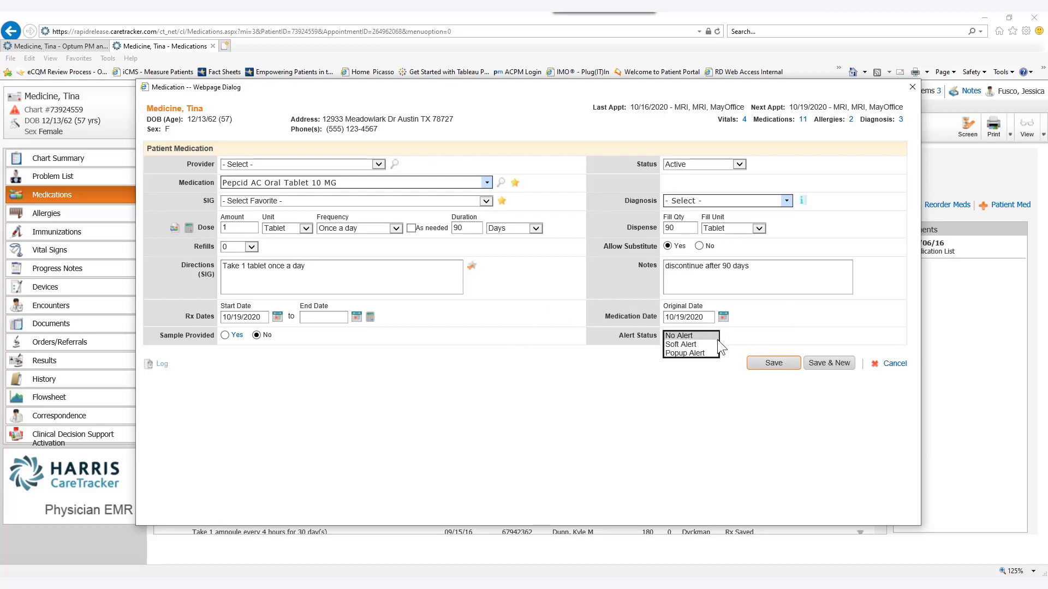
click(717, 339)
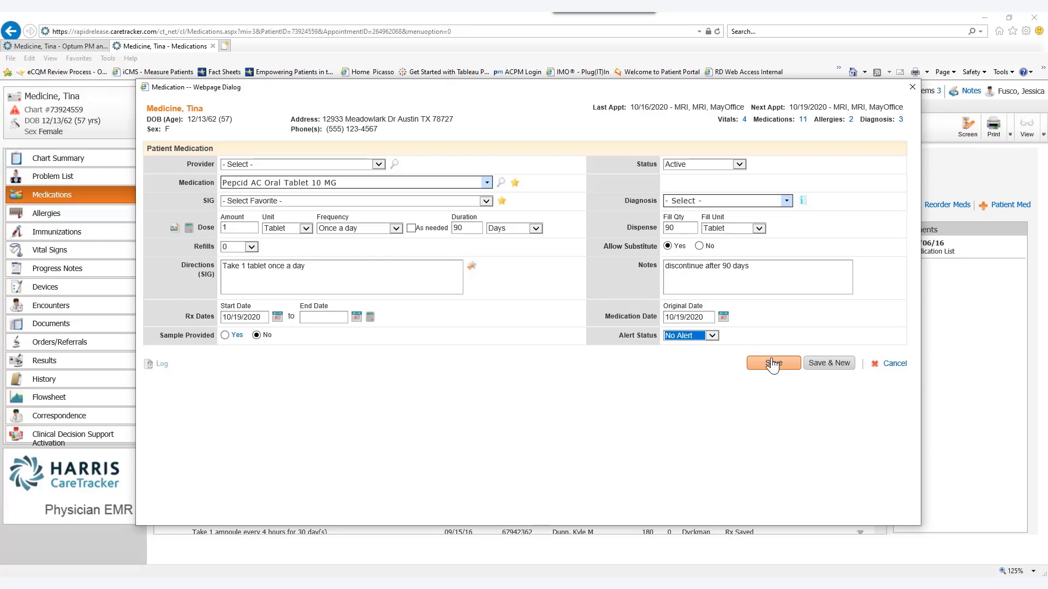
click(828, 363)
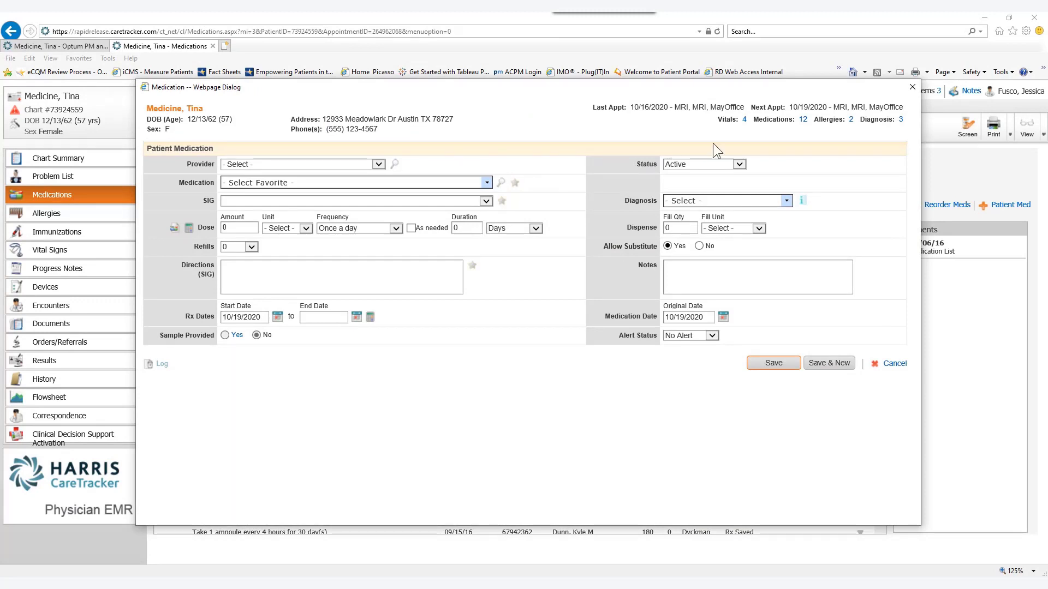
click(909, 84)
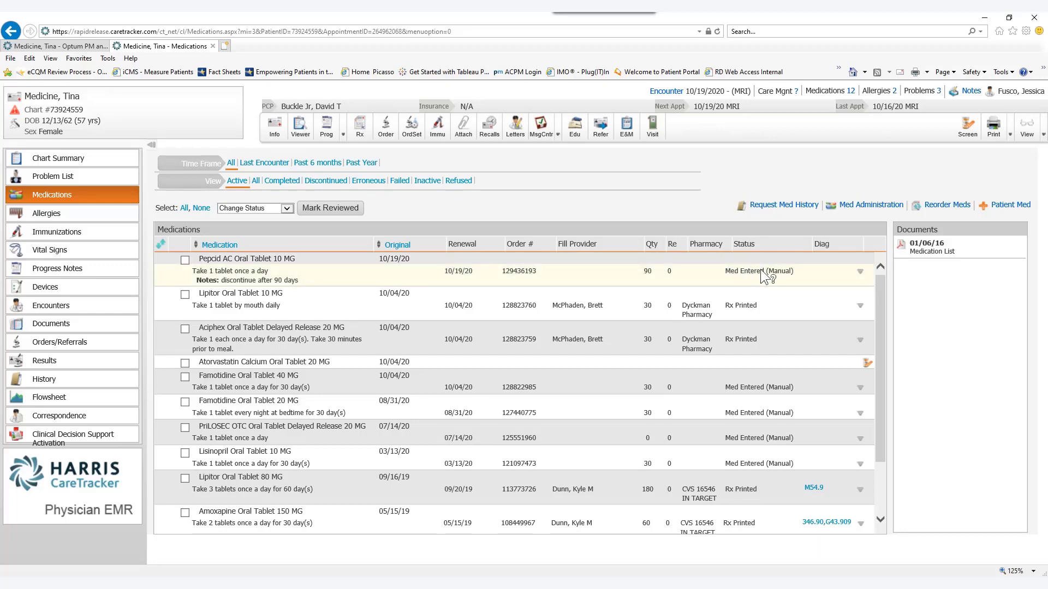
Step: Review the statuses of the listed medications and examine the blank medication administration form, closing it without recording anything
mouse_move(760, 269)
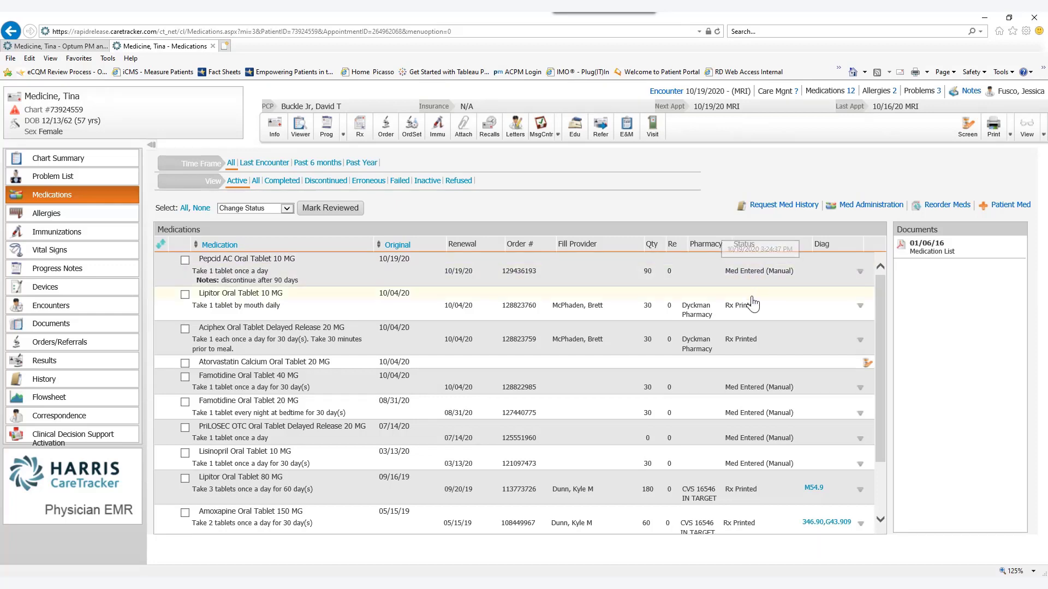
scroll(796, 369, down, 1)
scroll(797, 368, down, 2)
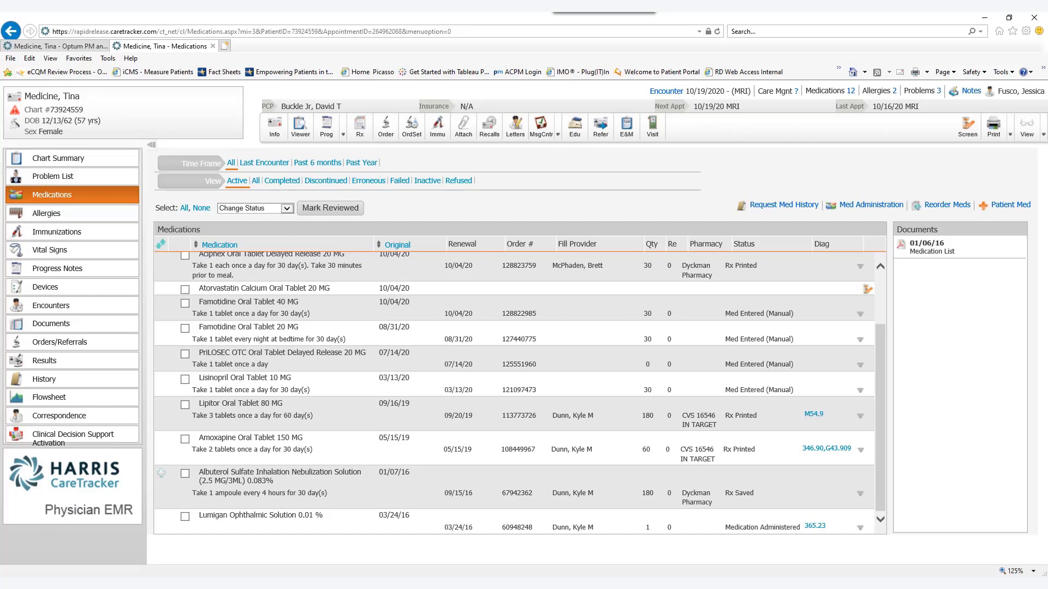
mouse_move(755, 527)
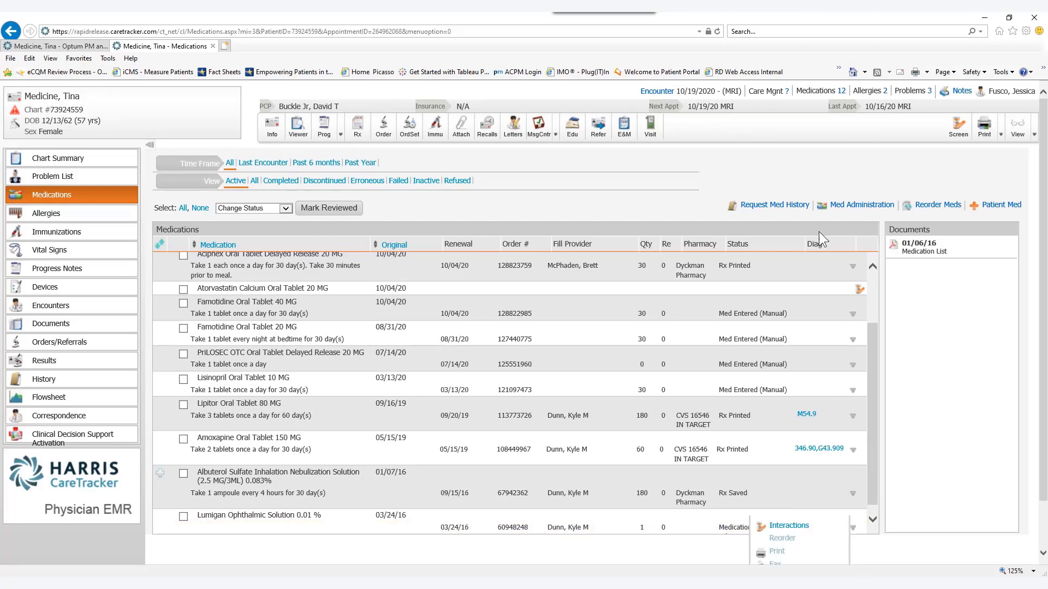
click(860, 206)
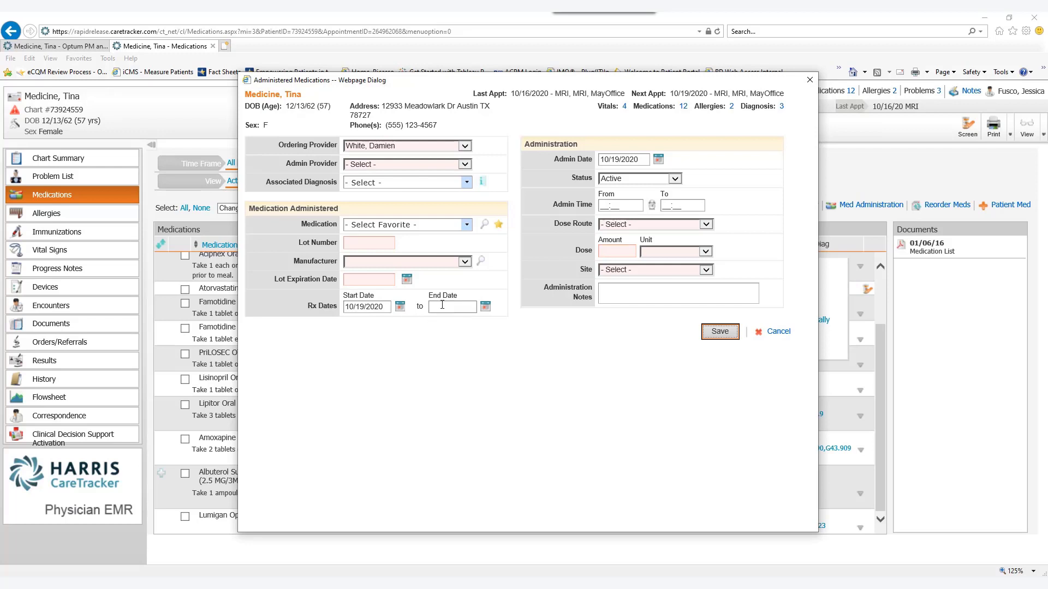
click(809, 82)
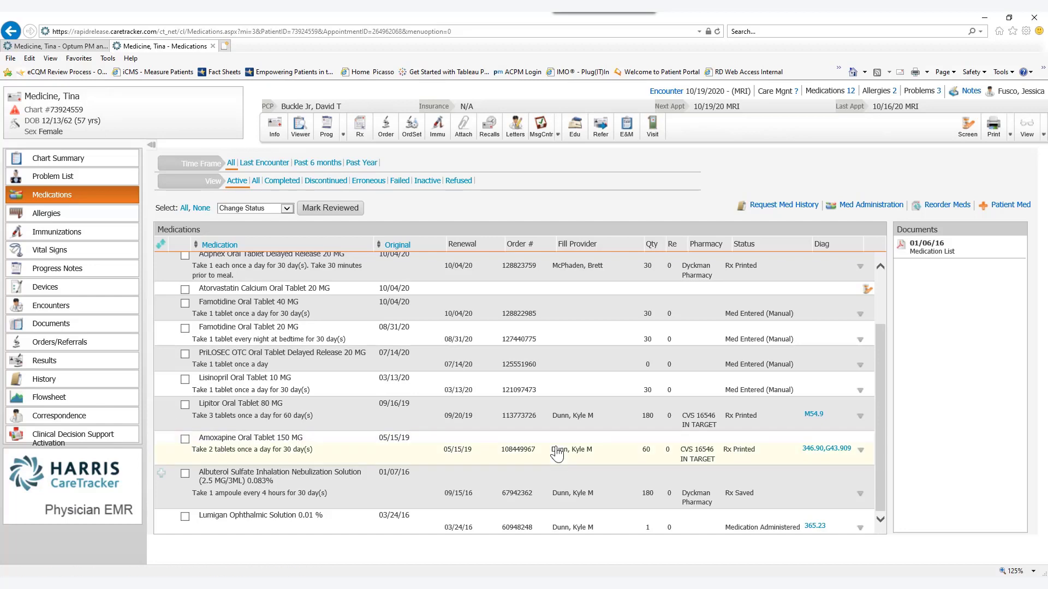
Step: Start a reorder of Pepcid AC Oral Tablet 10 MG and examine the pharmacy choices, keeping Dyckman Pharmacy
scroll(786, 355, up, 2)
click(860, 272)
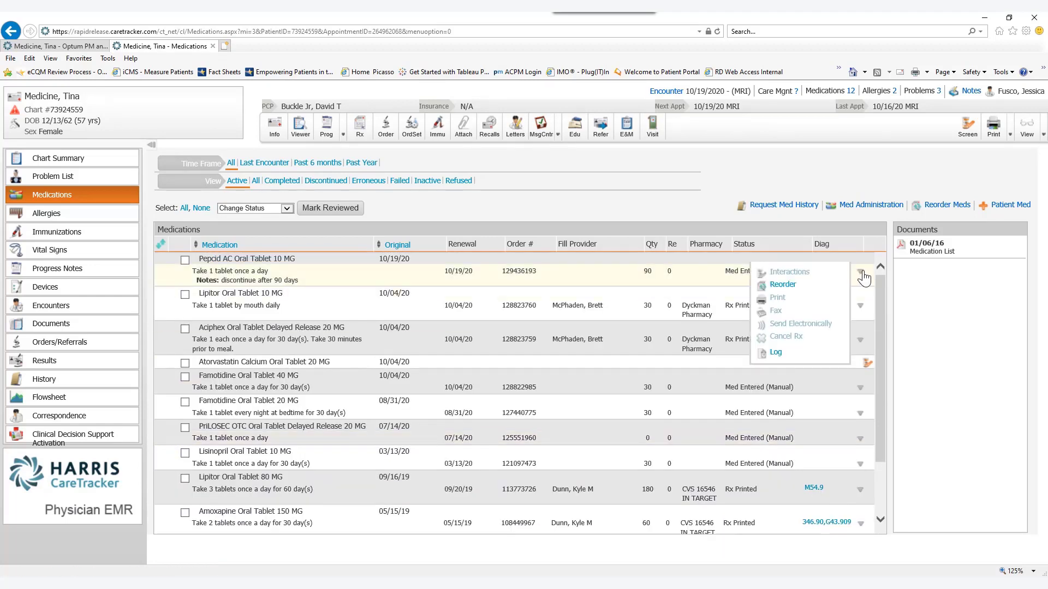
click(779, 287)
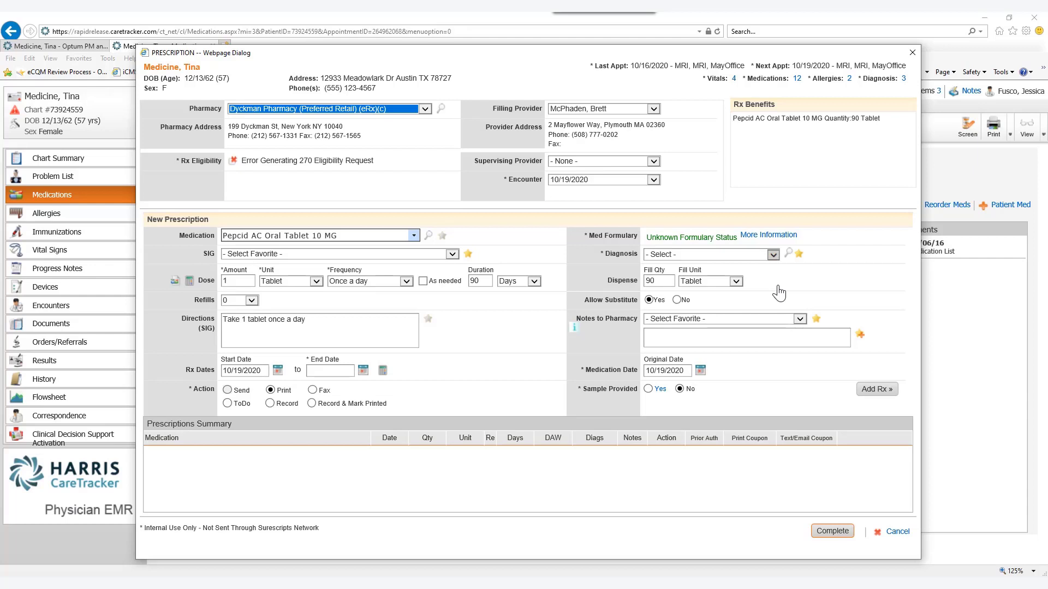
click(423, 110)
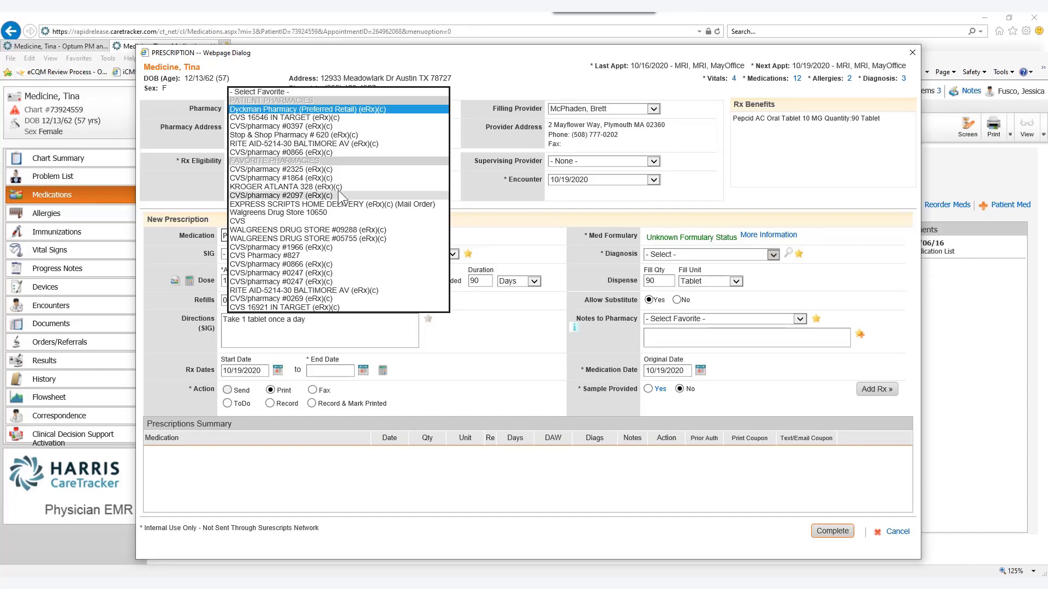
mouse_move(343, 176)
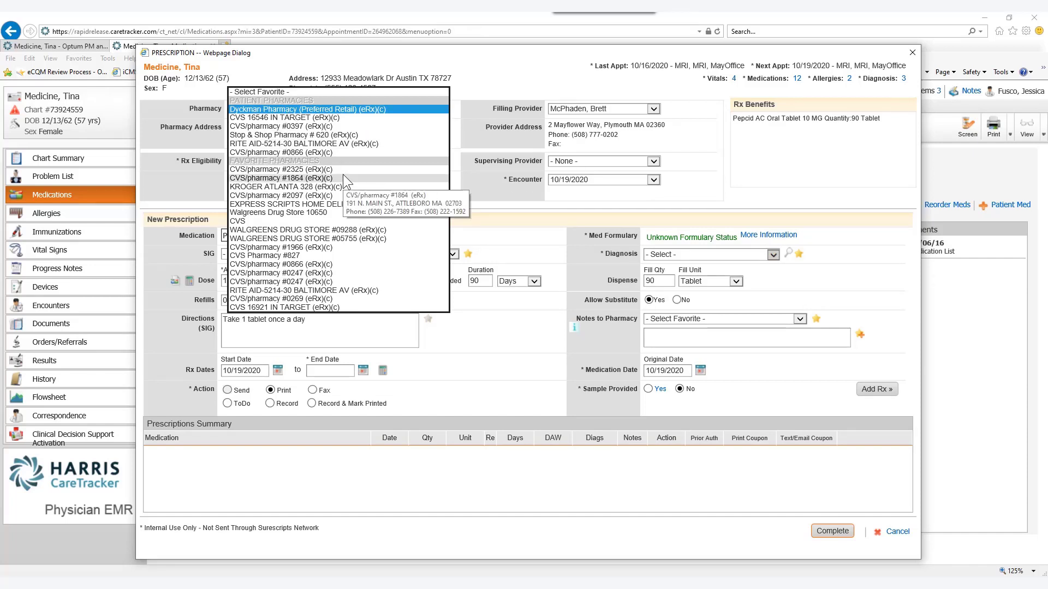
click(489, 65)
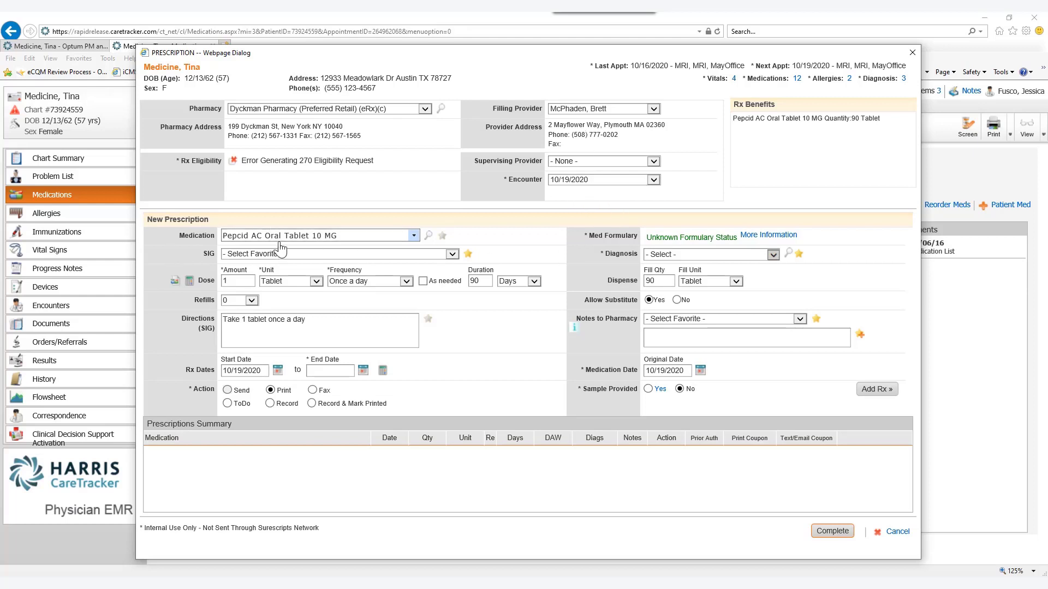
Step: Examine the favorite SIG and diagnosis choices and the directions of the Pepcid AC prescription without changing them
click(452, 254)
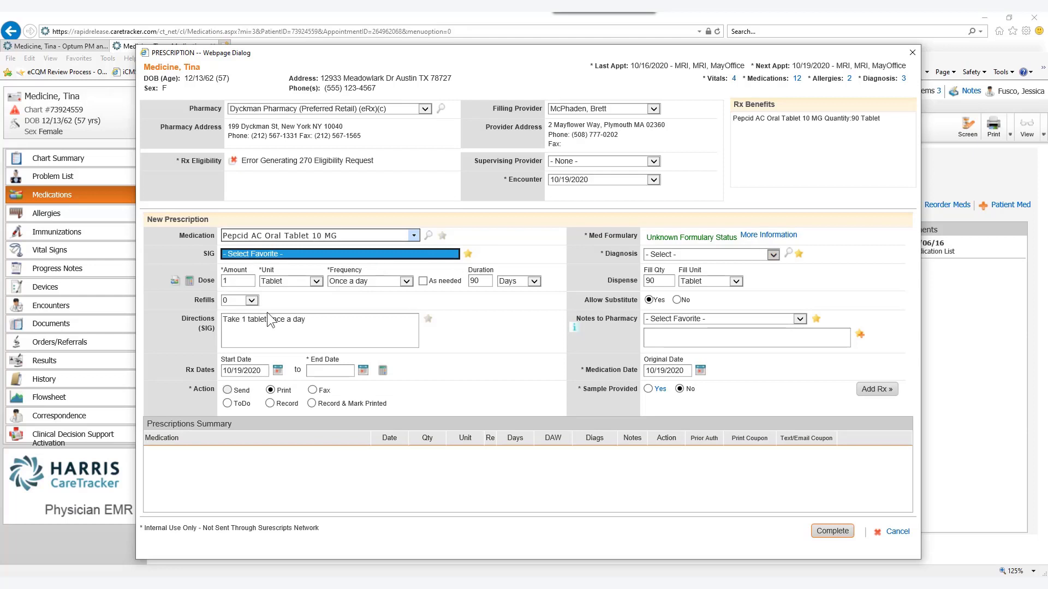
click(326, 321)
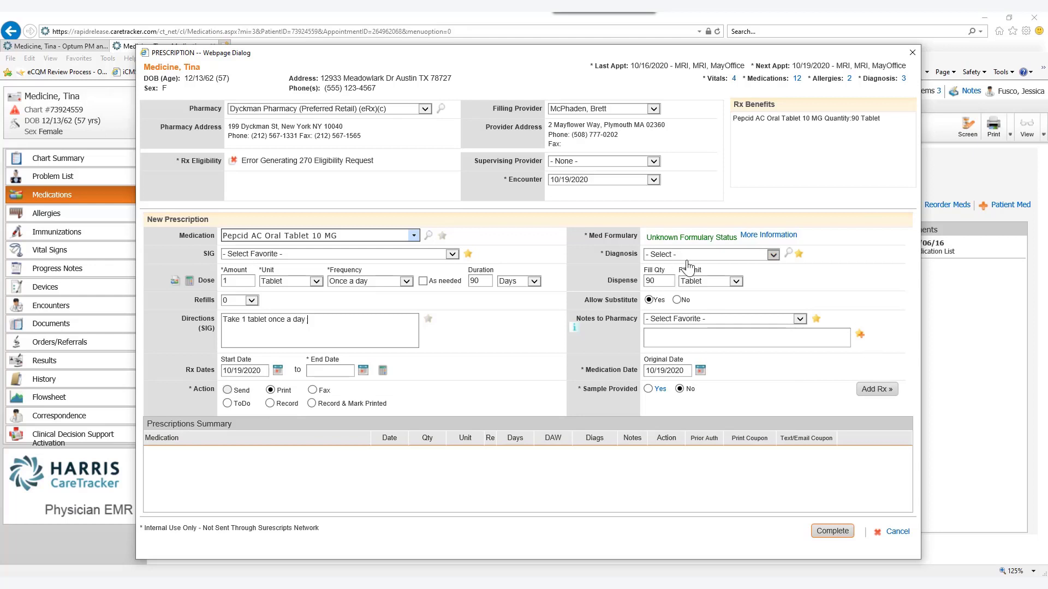
click(772, 255)
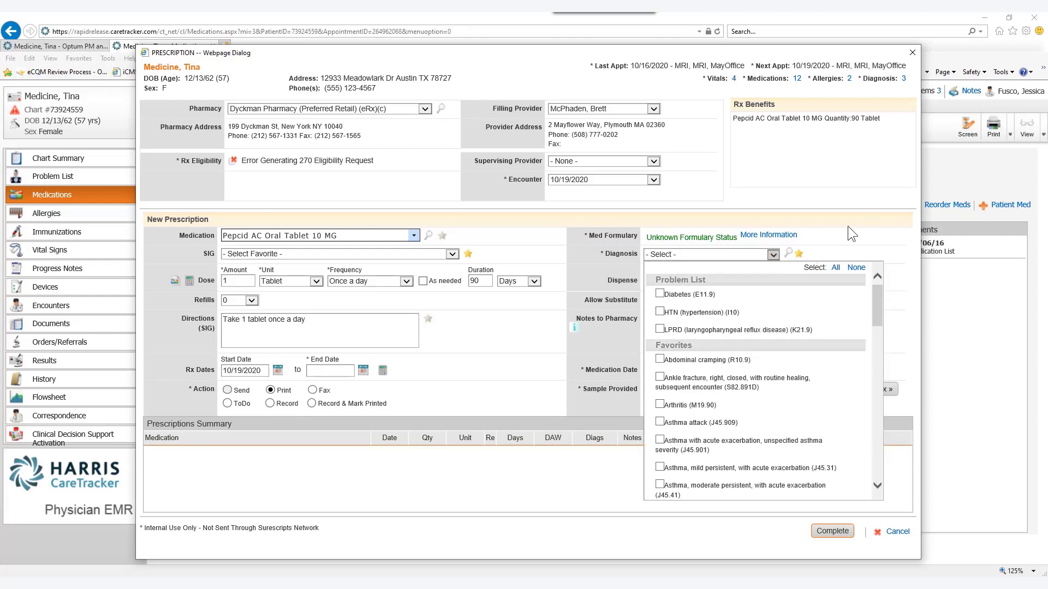
click(774, 257)
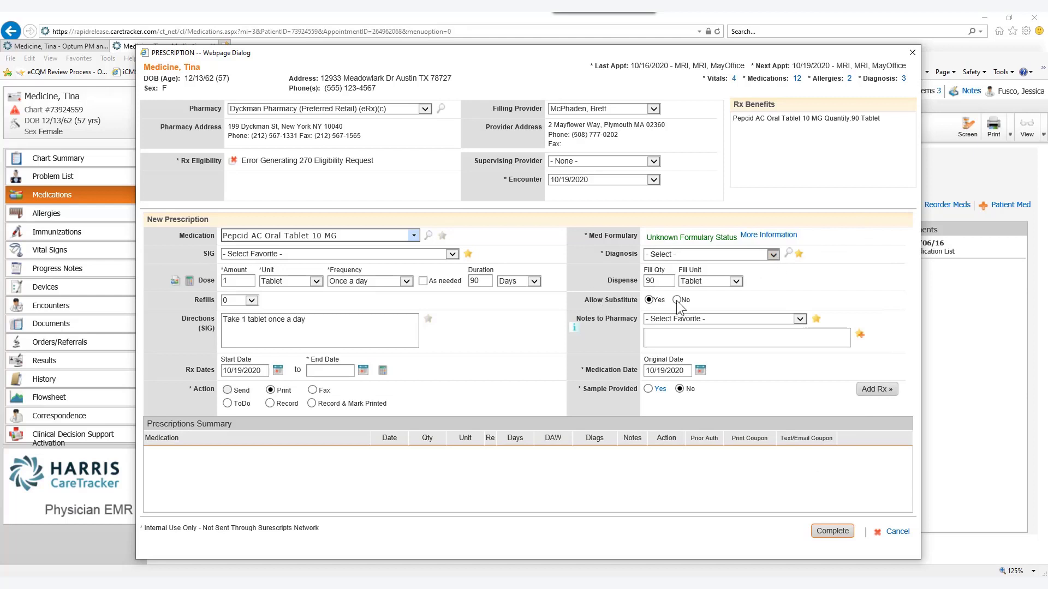
Step: Set the note to pharmacy to "ALLOW ANY SUBSTITION", add the Pepcid AC prescription to the summary and complete it
click(798, 320)
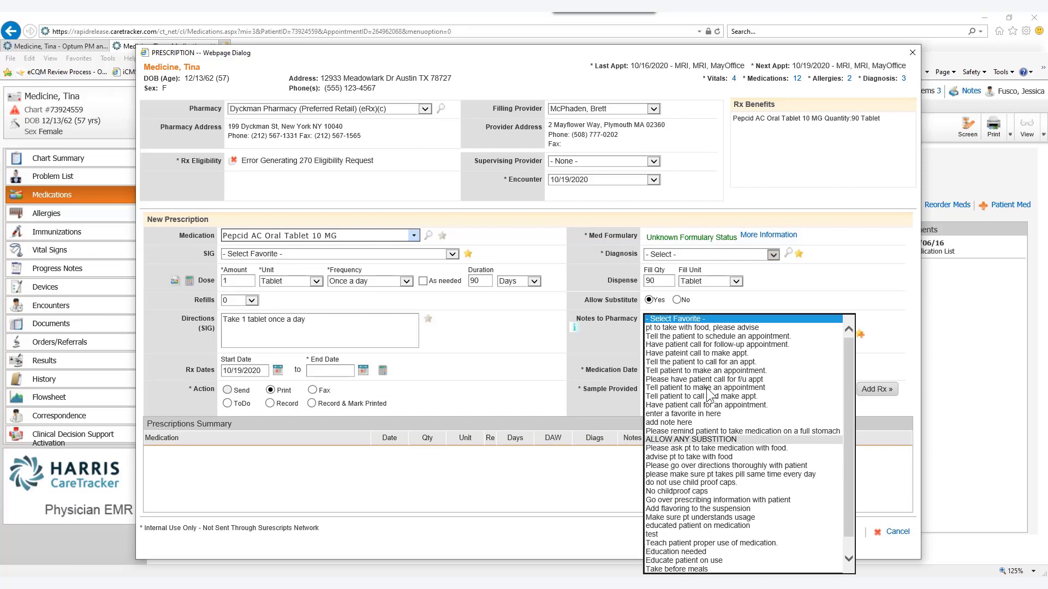
click(710, 440)
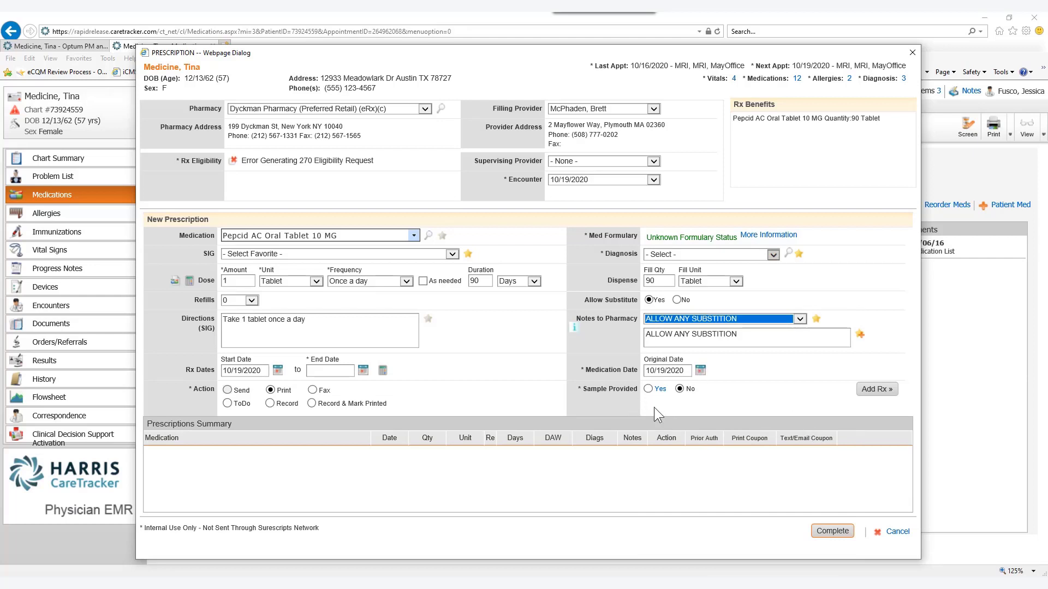
click(873, 389)
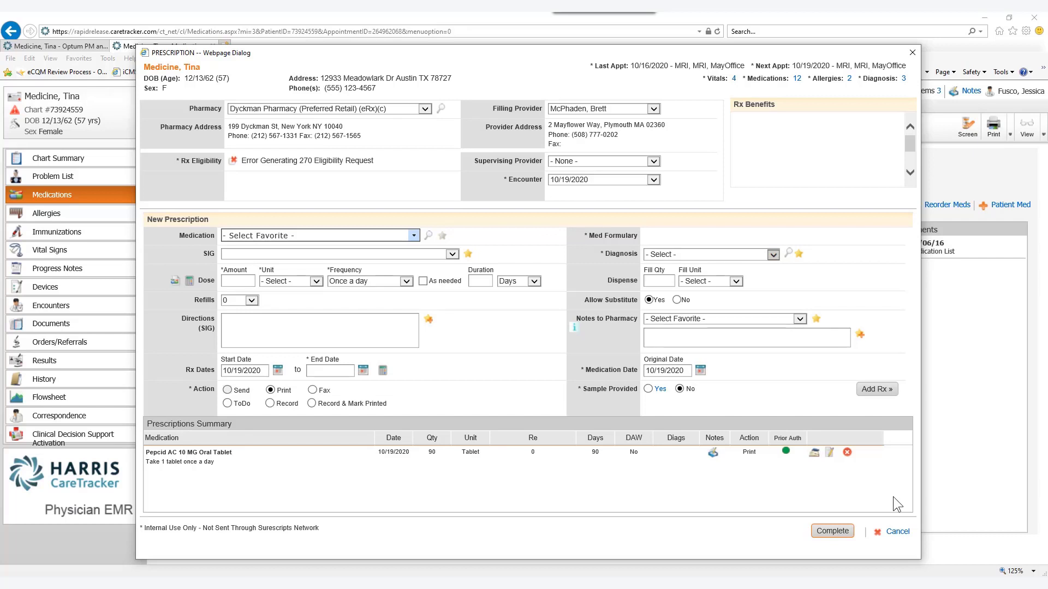
click(833, 533)
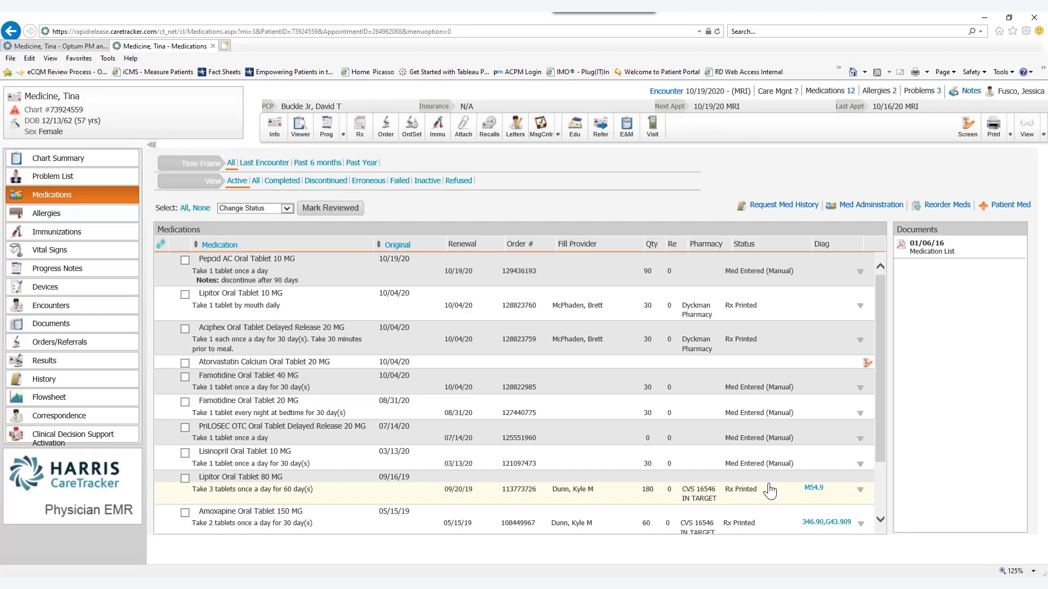
Step: Compare the actions available for Pepcid AC and Aciphex, and examine the pharmacy choices and pharmacy search for reordering several medications
click(861, 270)
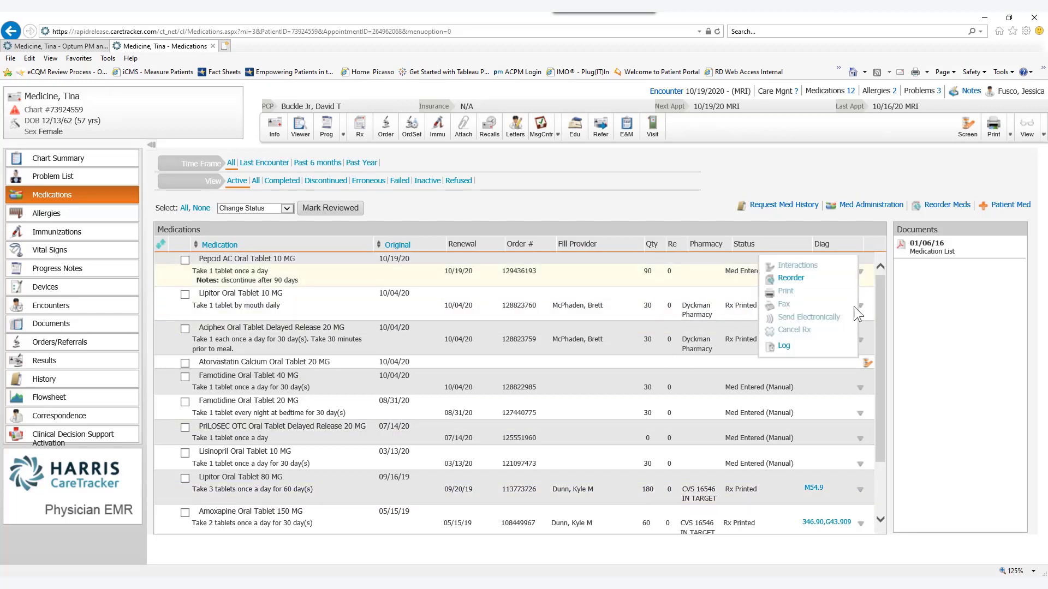
click(861, 340)
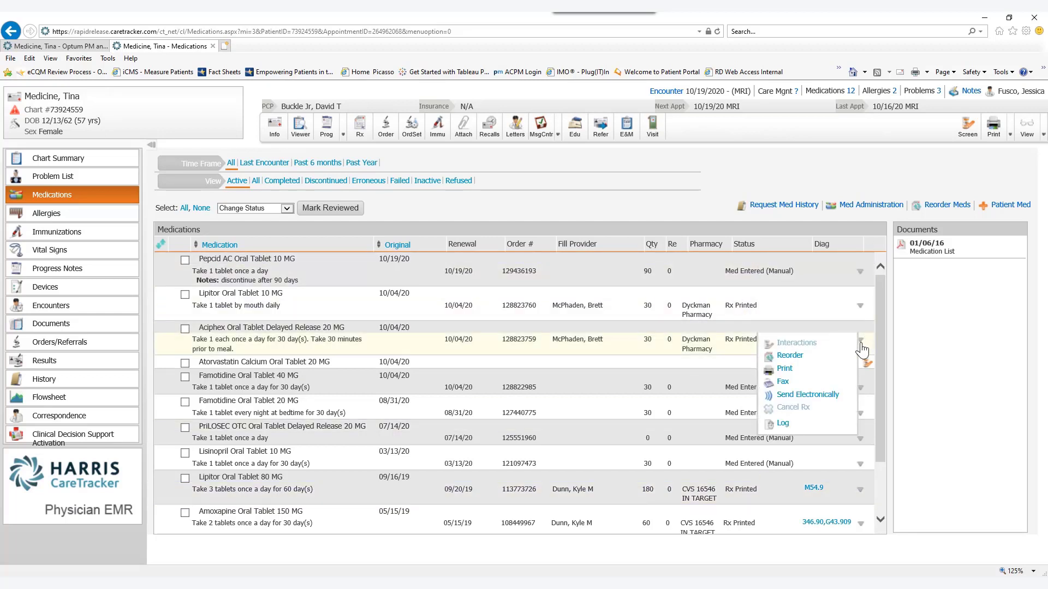
click(936, 211)
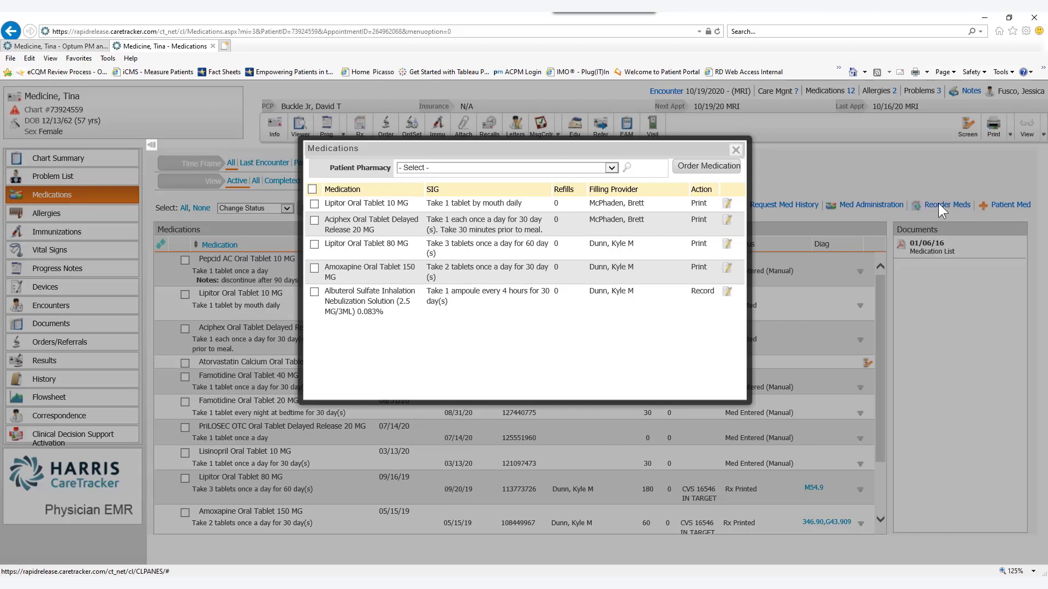
click(611, 166)
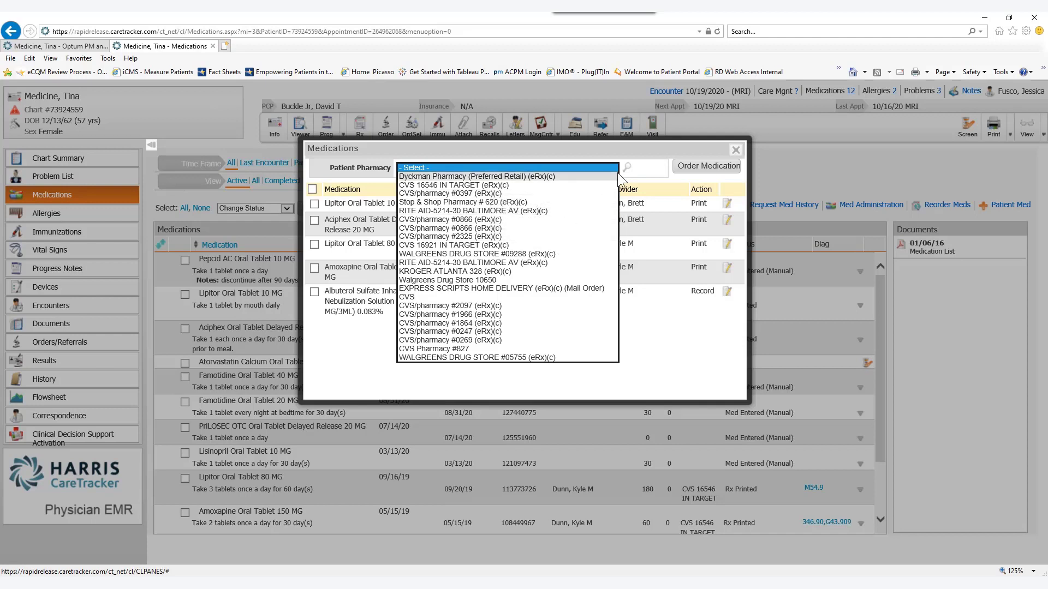
click(641, 166)
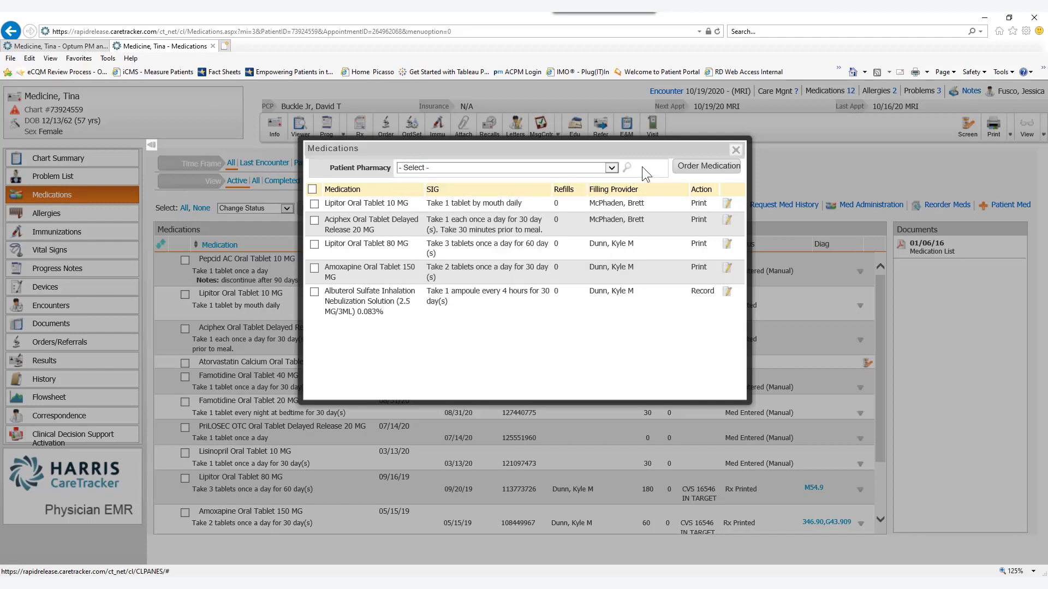
click(629, 167)
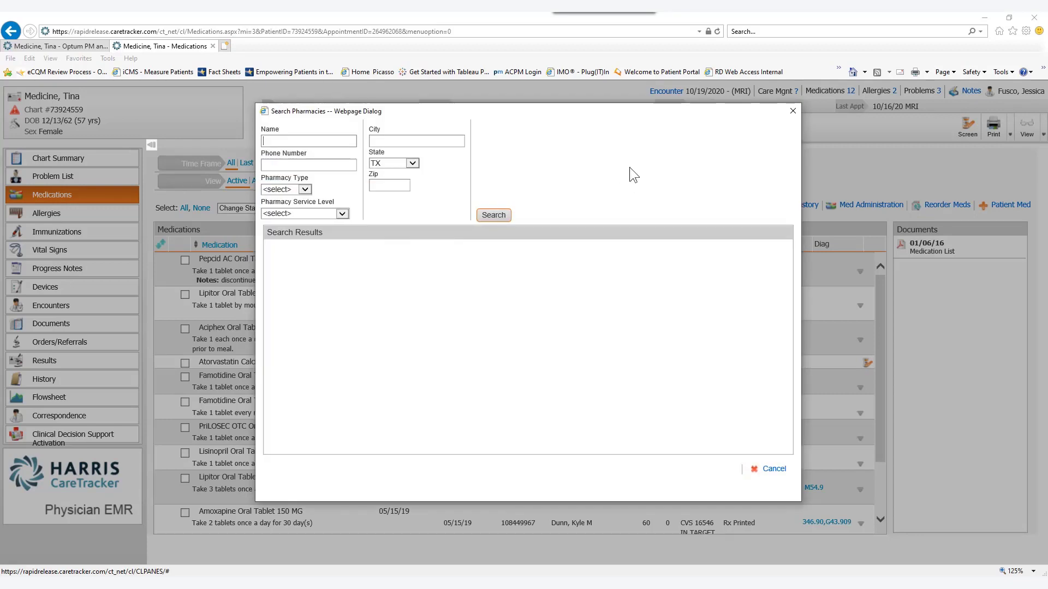
click(793, 111)
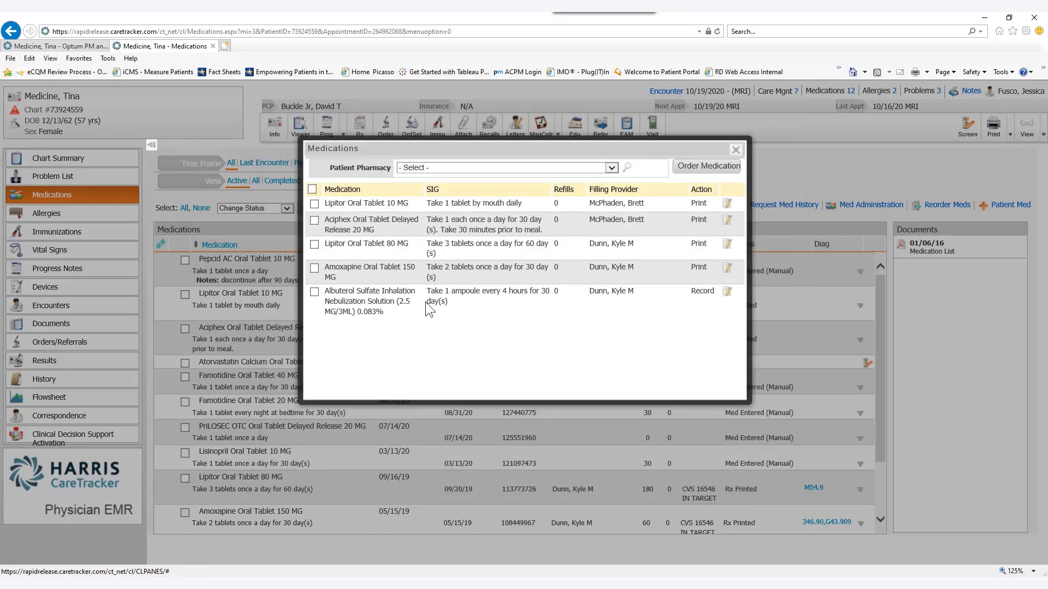
Step: Mark Lipitor 10 MG, Aciphex 20 MG and Lipitor 80 MG for reordering and open the Lipitor 10 MG entry for editing
click(314, 244)
click(701, 170)
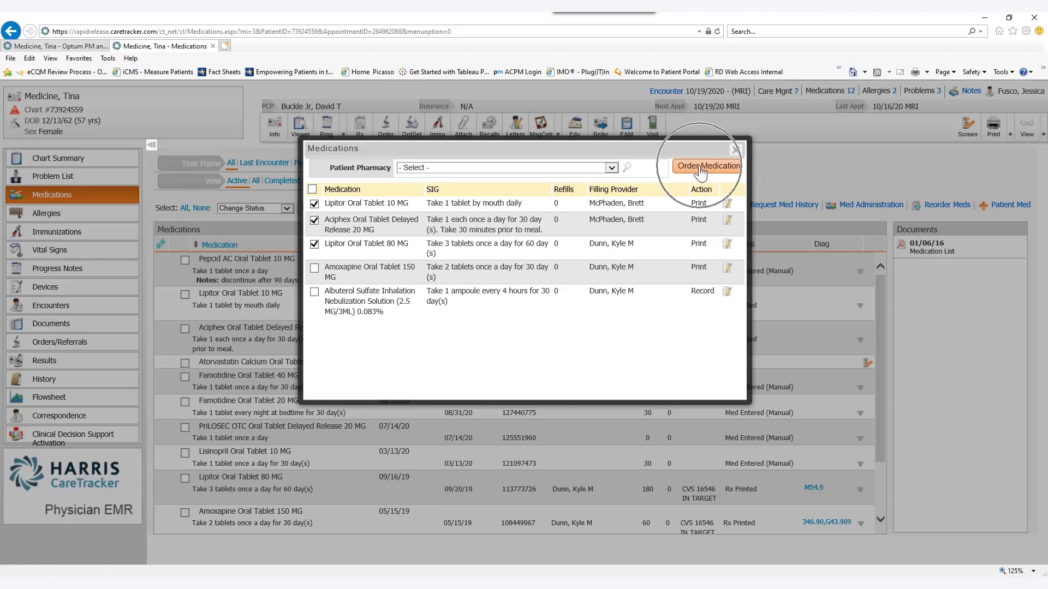
click(728, 204)
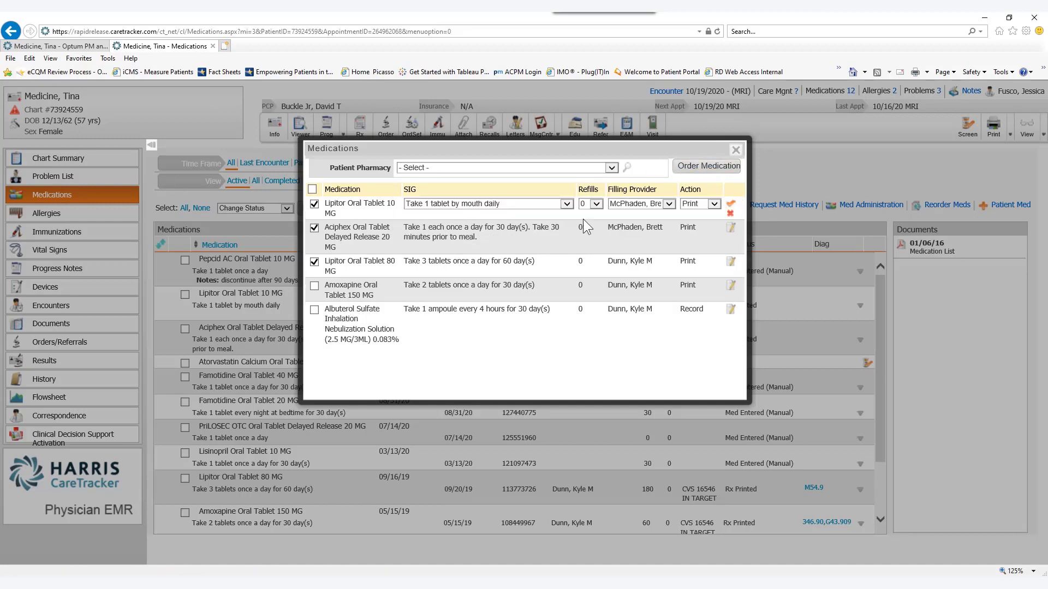
Step: Examine the SIG, refill, filling provider and action choices of the Lipitor 10 MG reorder entry, and close the reorder window
click(568, 205)
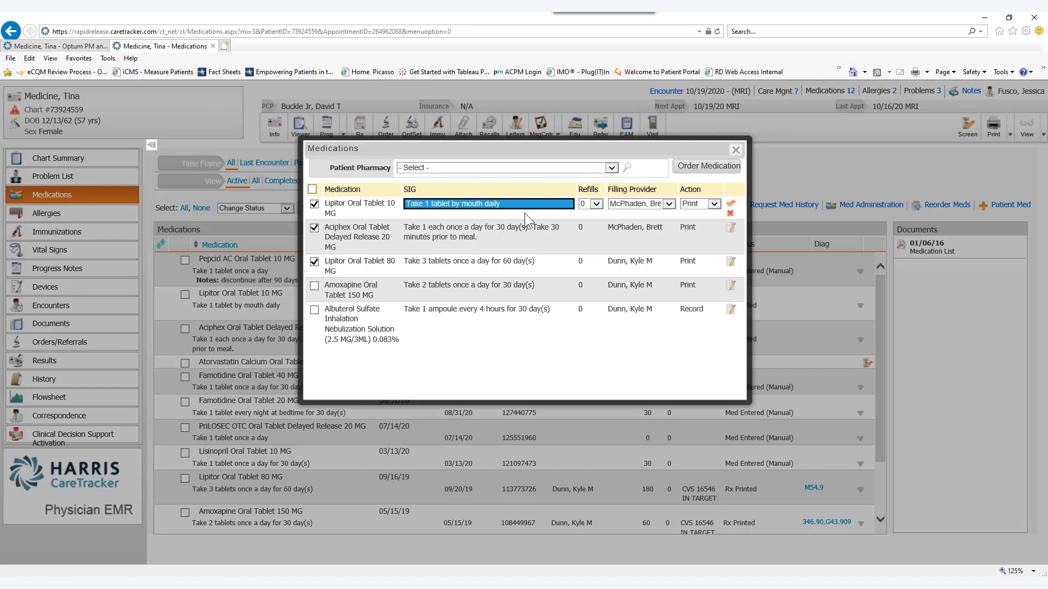
click(596, 205)
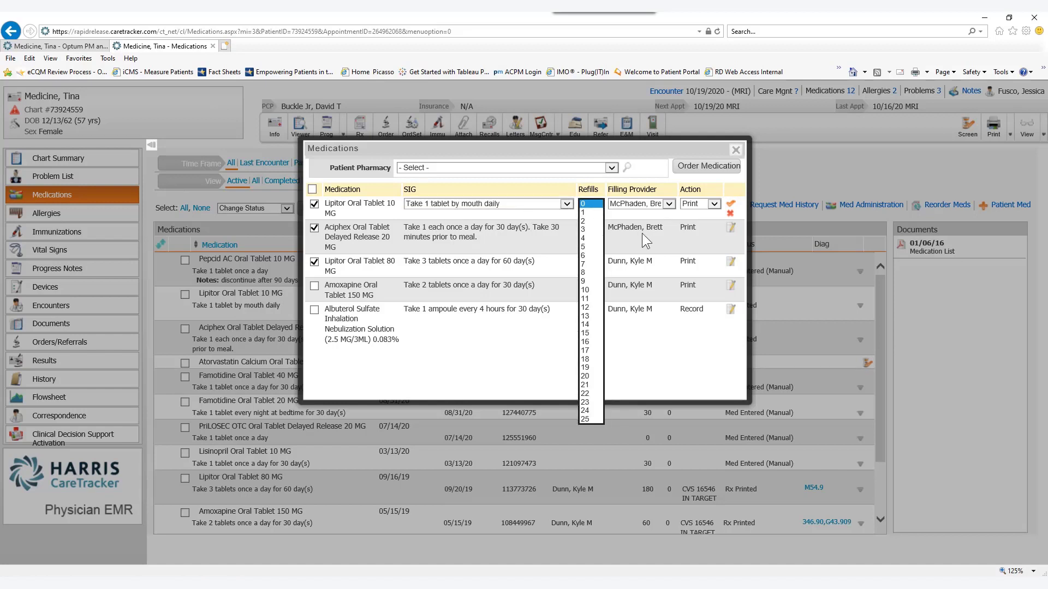
click(673, 220)
click(668, 204)
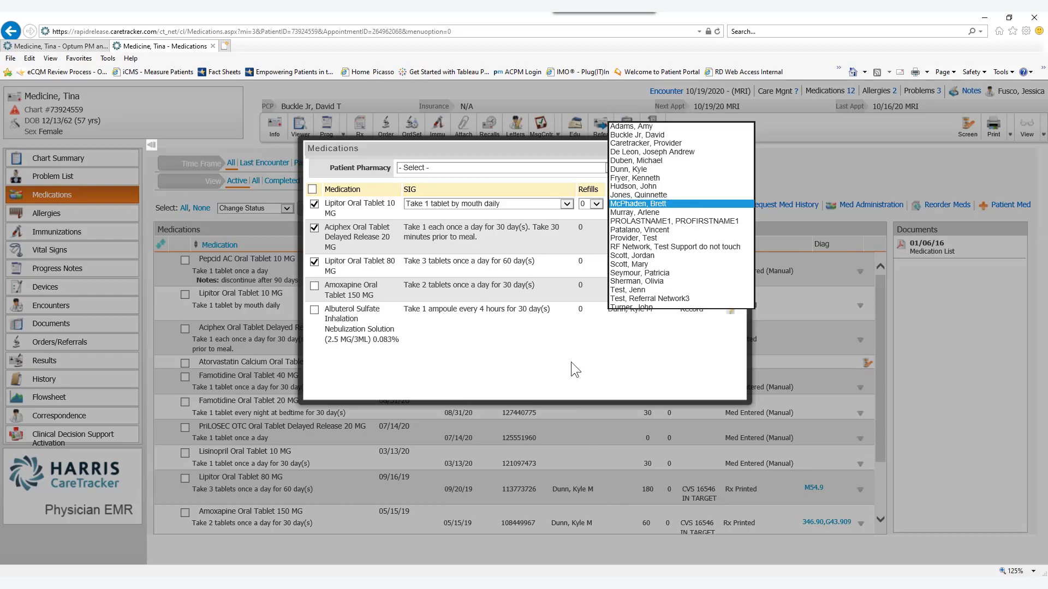
key(Return)
click(713, 204)
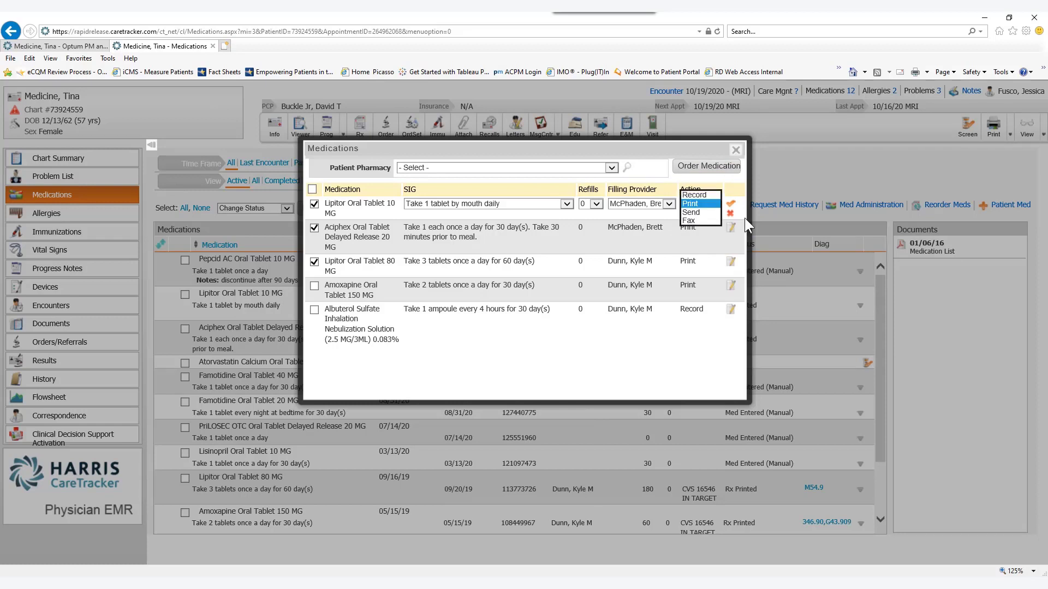
key(Return)
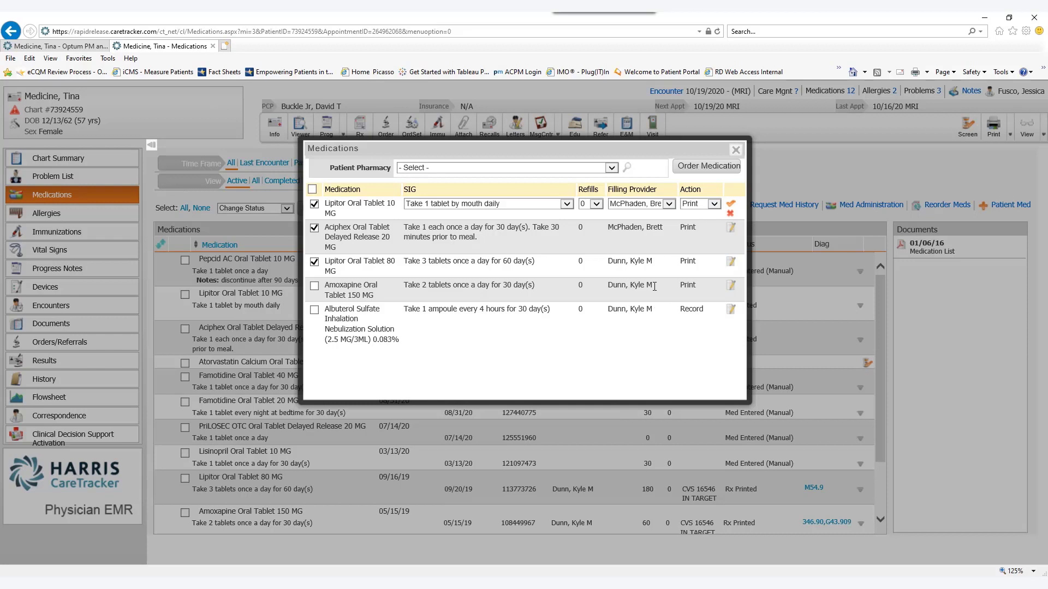
click(730, 205)
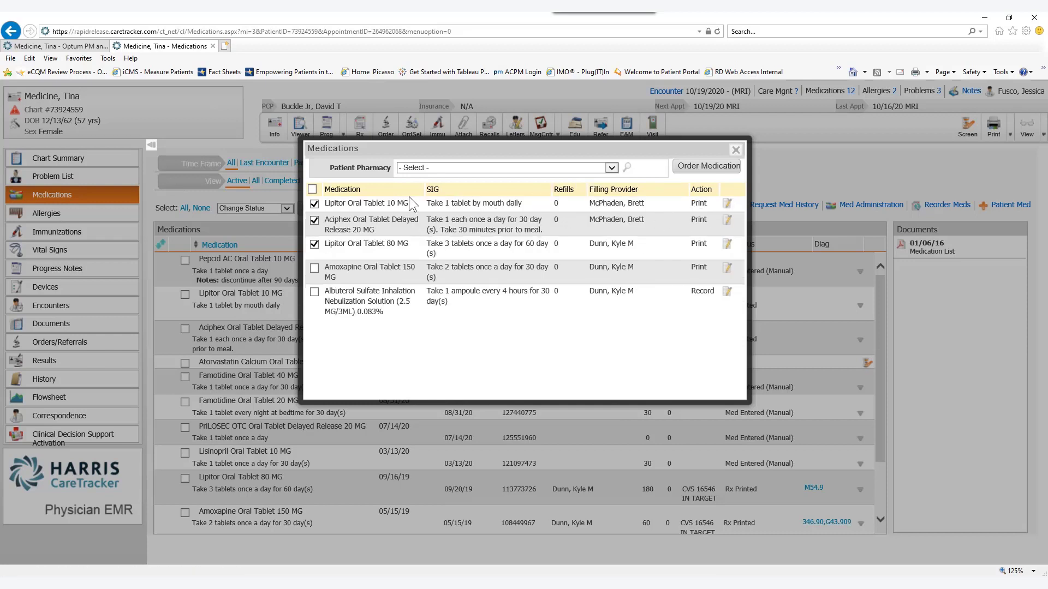
click(714, 169)
click(735, 149)
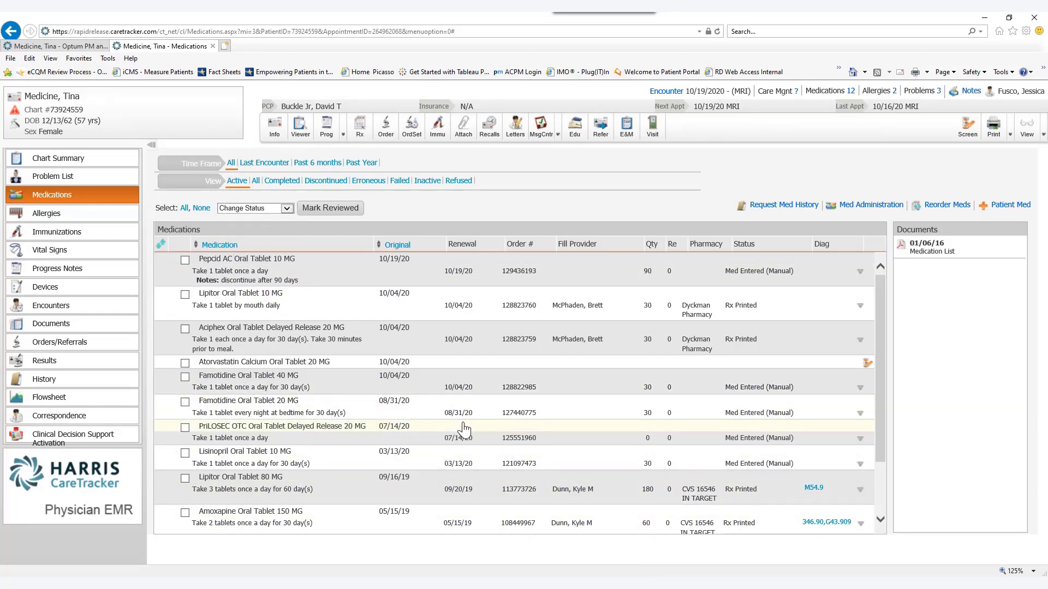
Step: Change the status of Pepcid AC Oral Tablet 10 MG to Completed and mark the medication list as reviewed
click(185, 260)
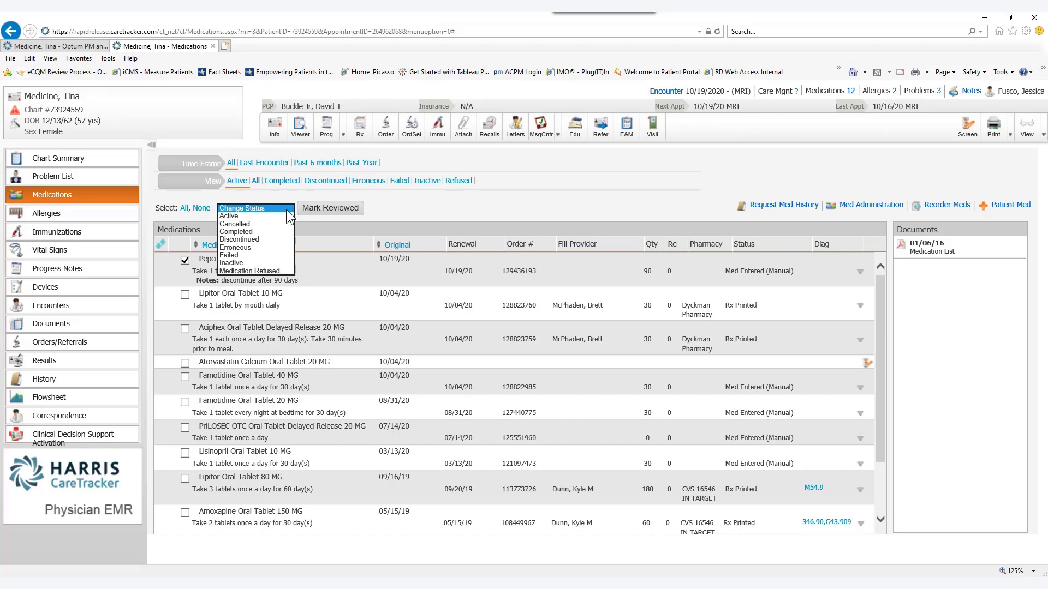
click(266, 232)
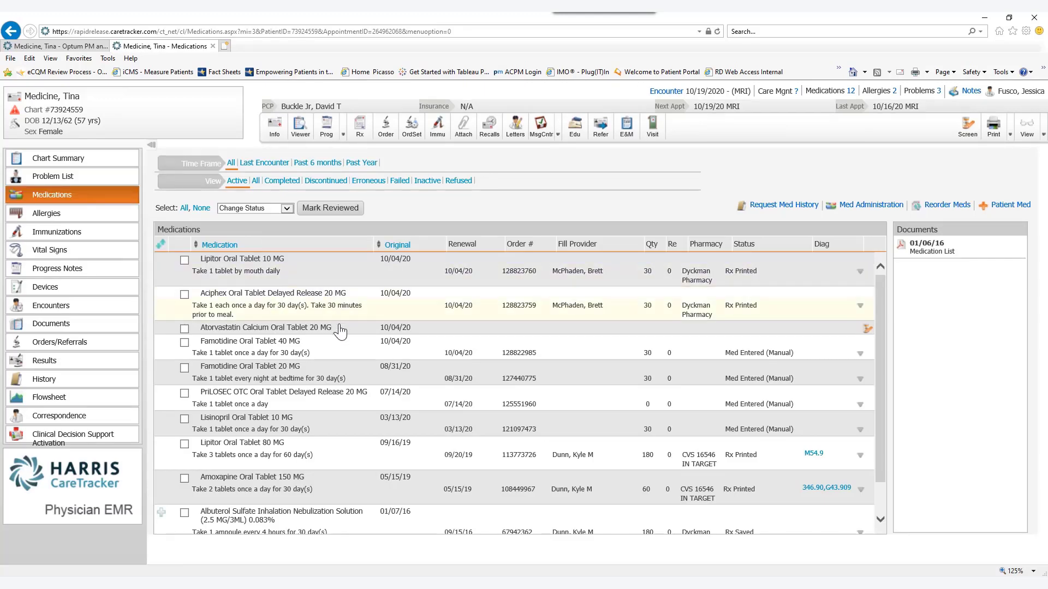
scroll(343, 349, down, 1)
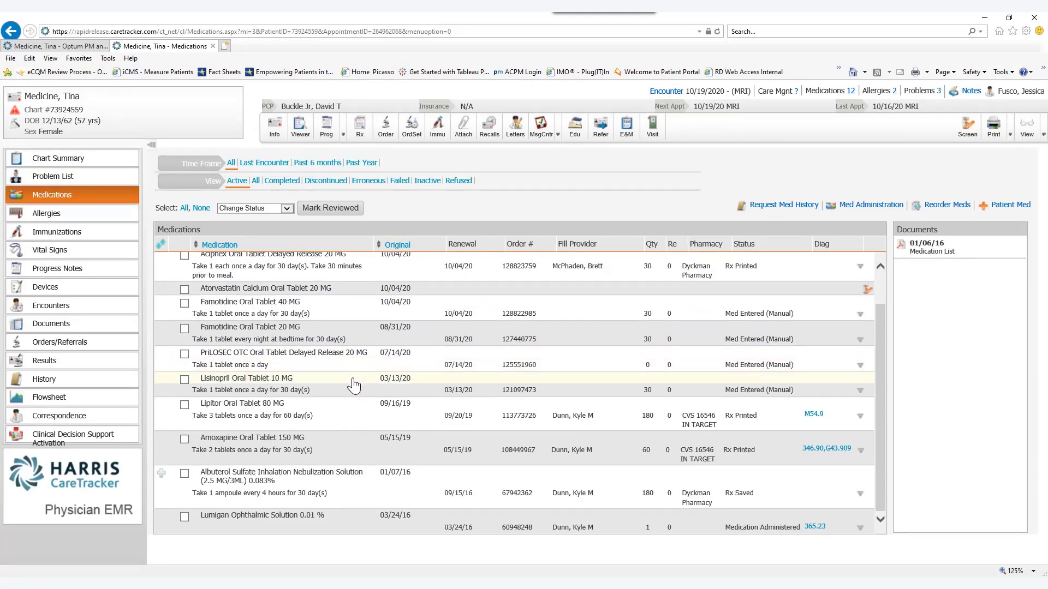
scroll(353, 385, up, 1)
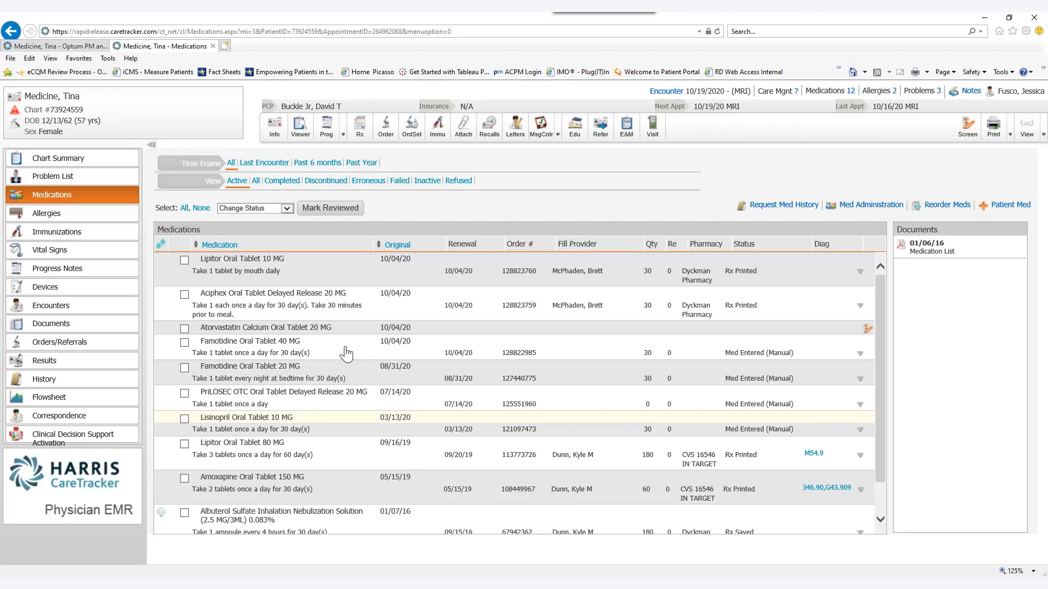
click(342, 214)
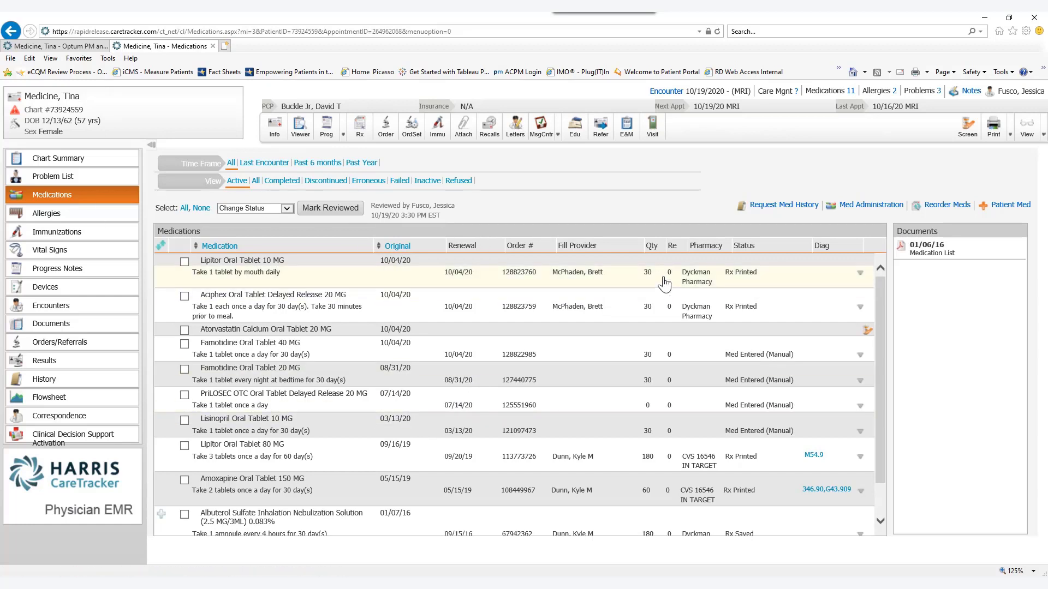
Step: Examine the reports available for printing from the patient's medication list and problem list, and return to the medications
click(1011, 141)
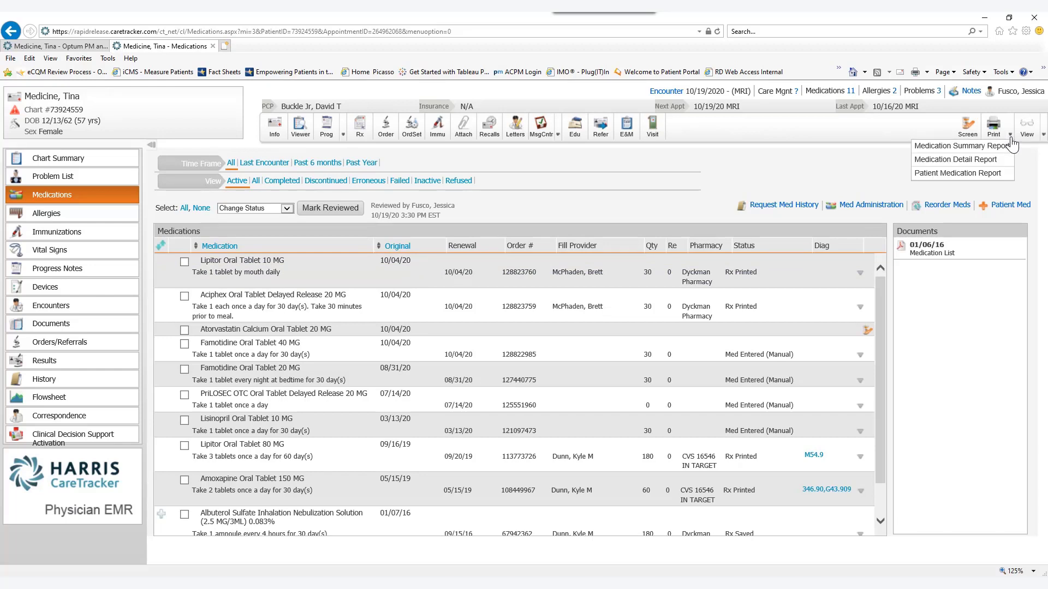
click(1009, 136)
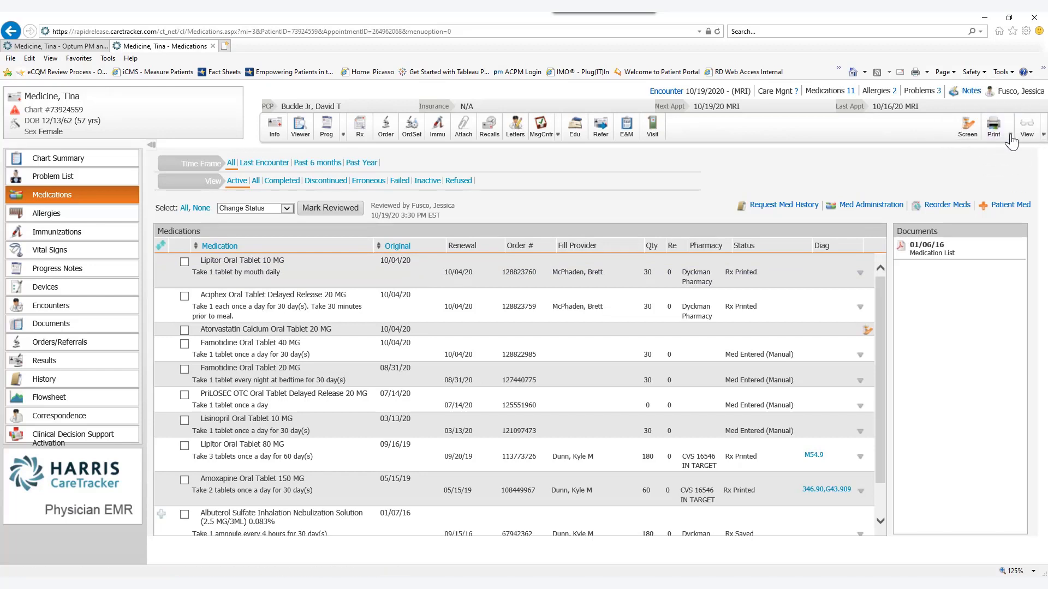
click(1011, 138)
click(37, 180)
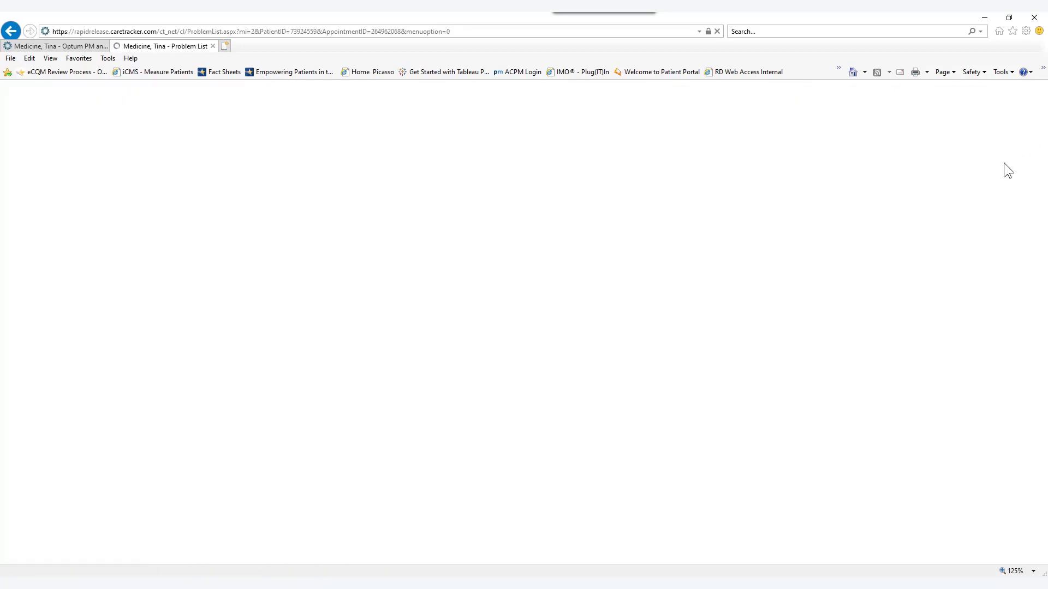
click(1010, 136)
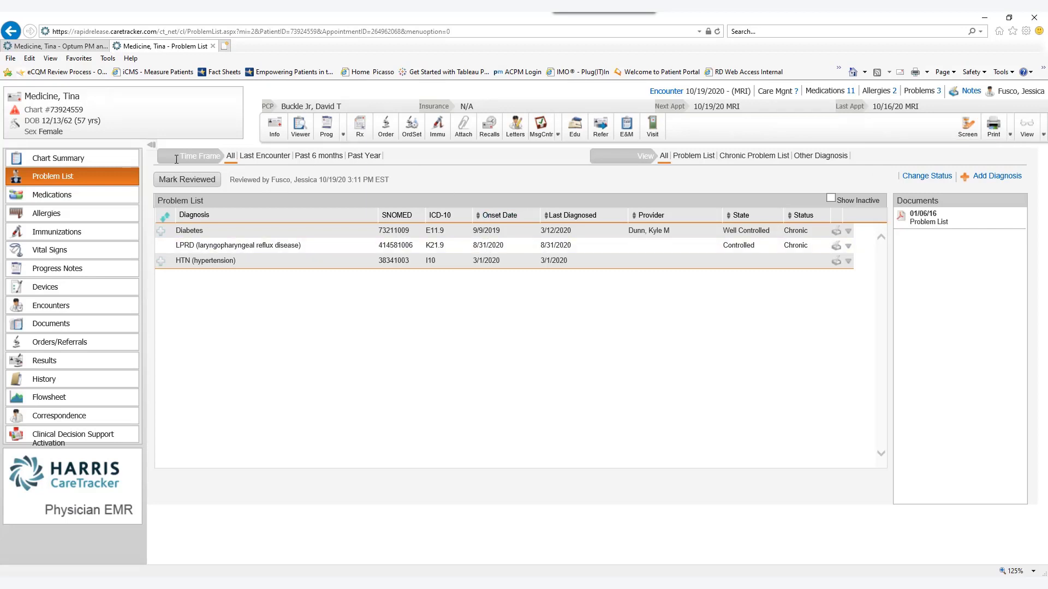
click(48, 201)
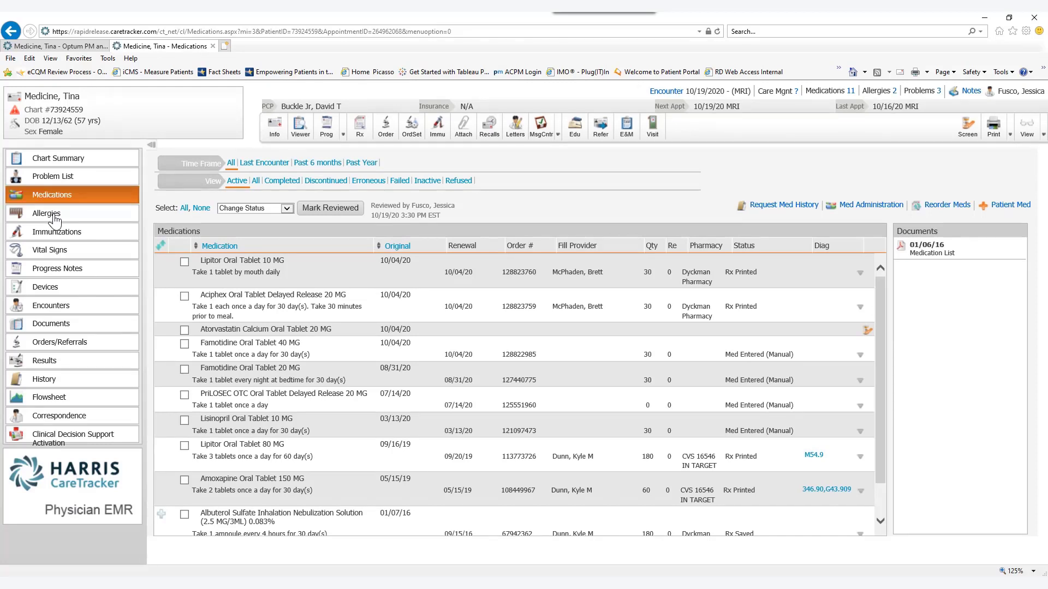
Step: Start a new entry in the patient's allergy list and examine the favorite allergies offered
click(51, 214)
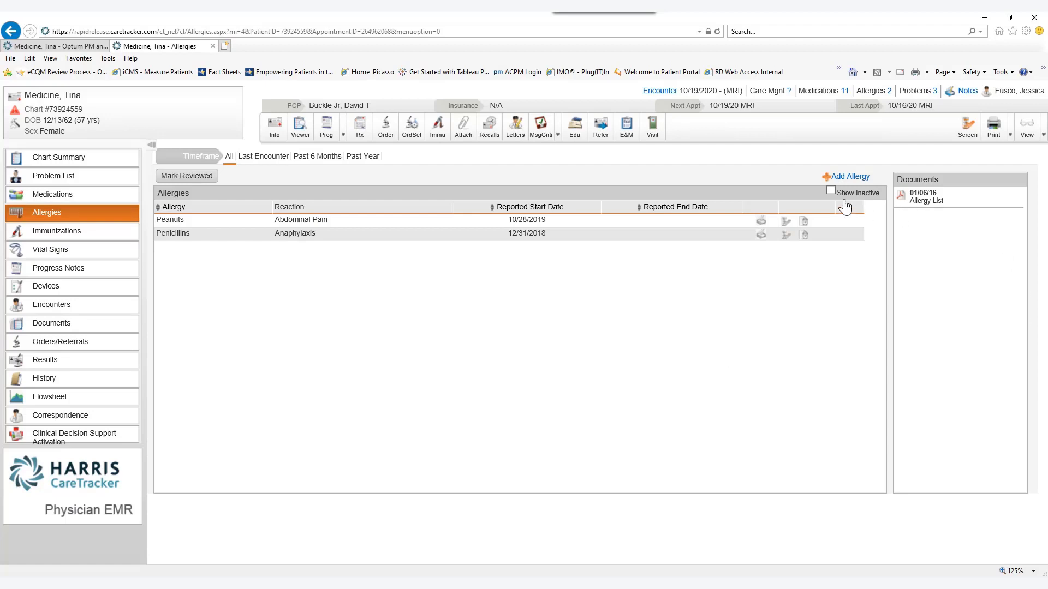
click(839, 183)
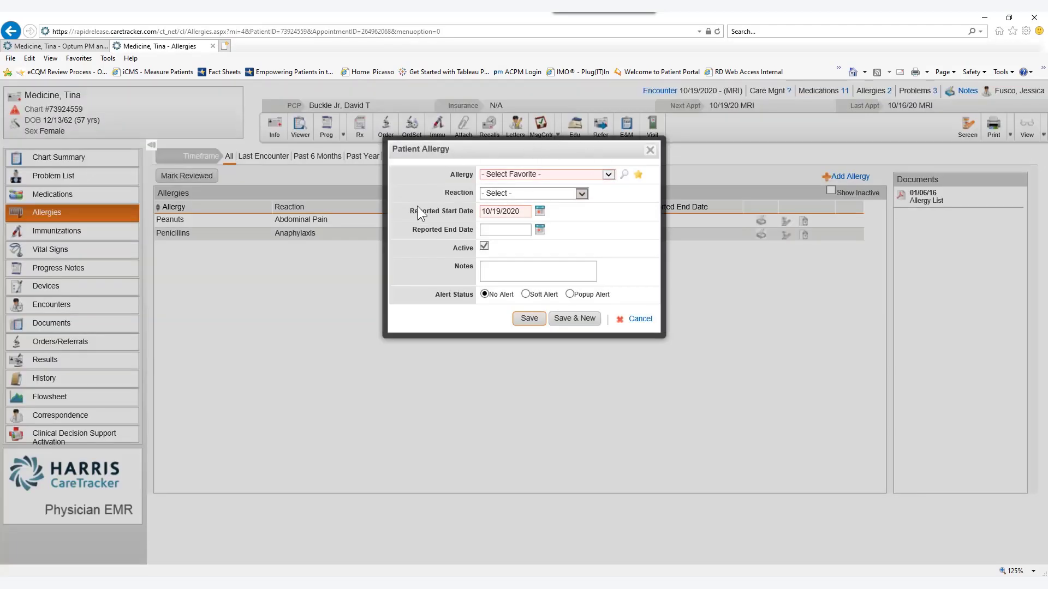
click(612, 173)
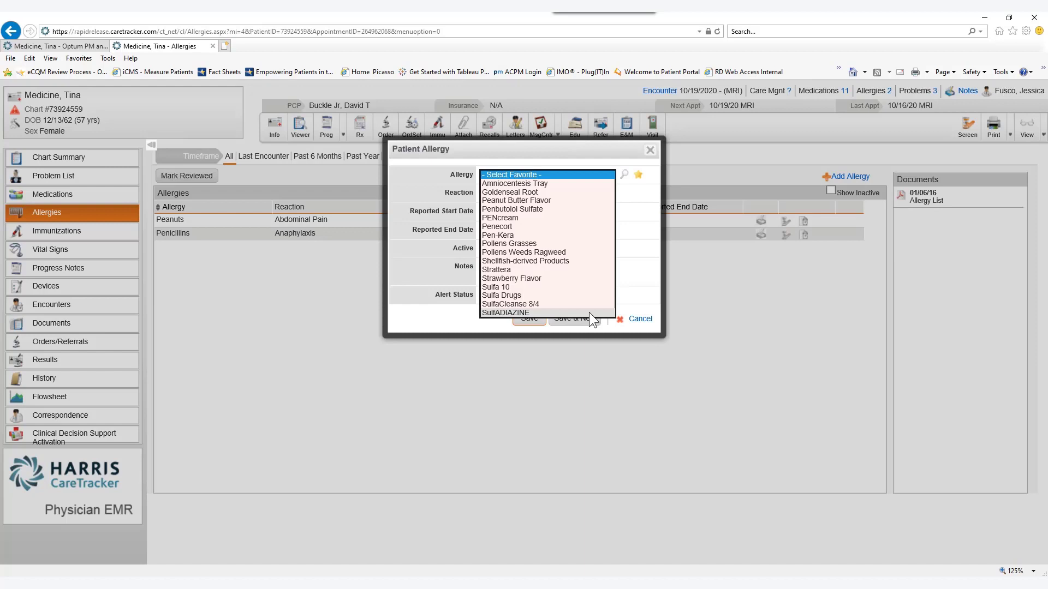
Step: Search all allergies for names that begin with "pollen" for the new allergy entry
click(624, 174)
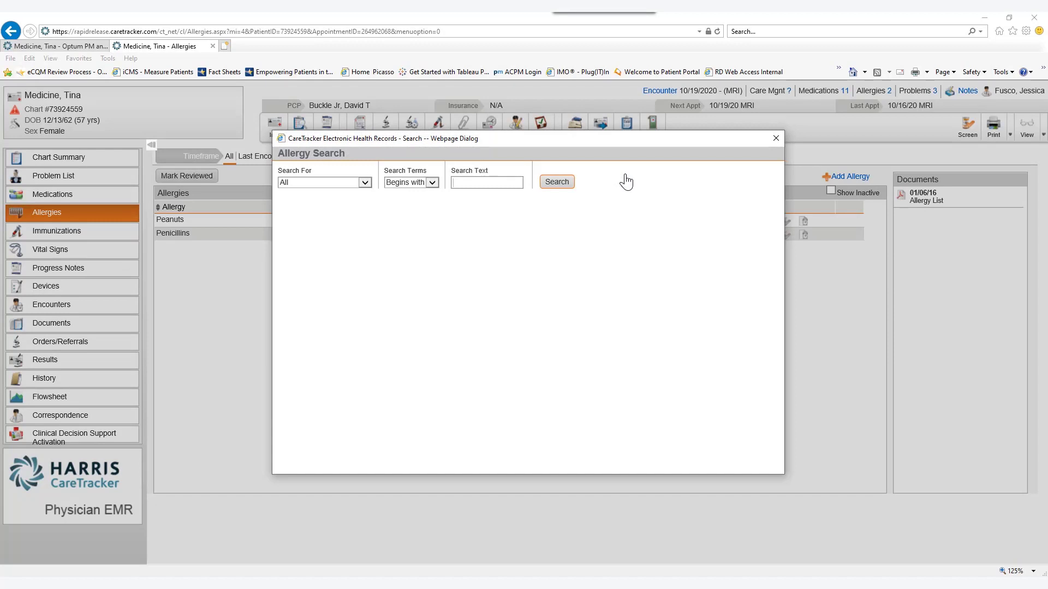
click(365, 182)
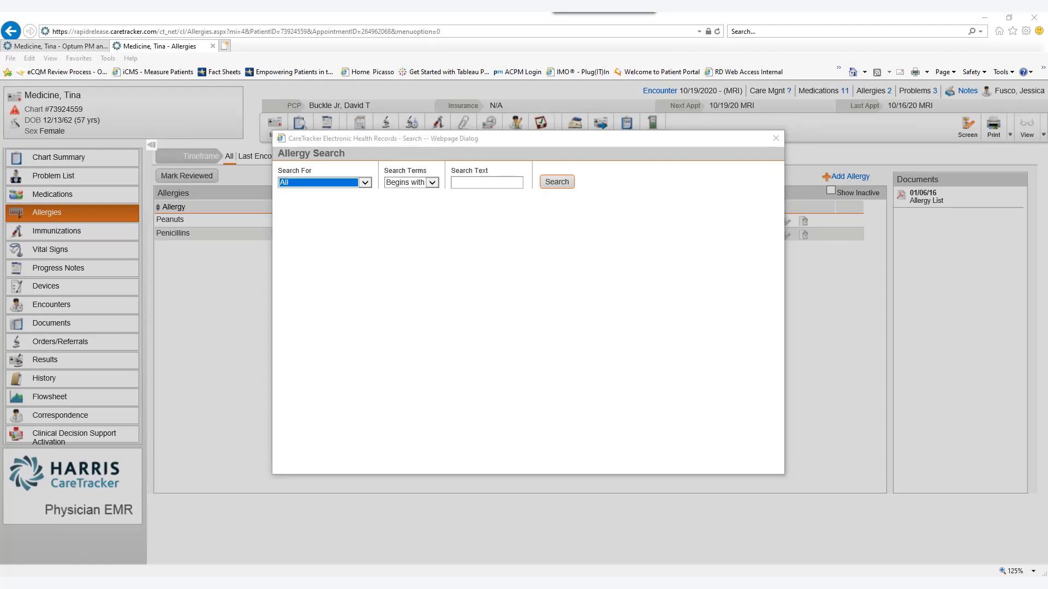
click(429, 182)
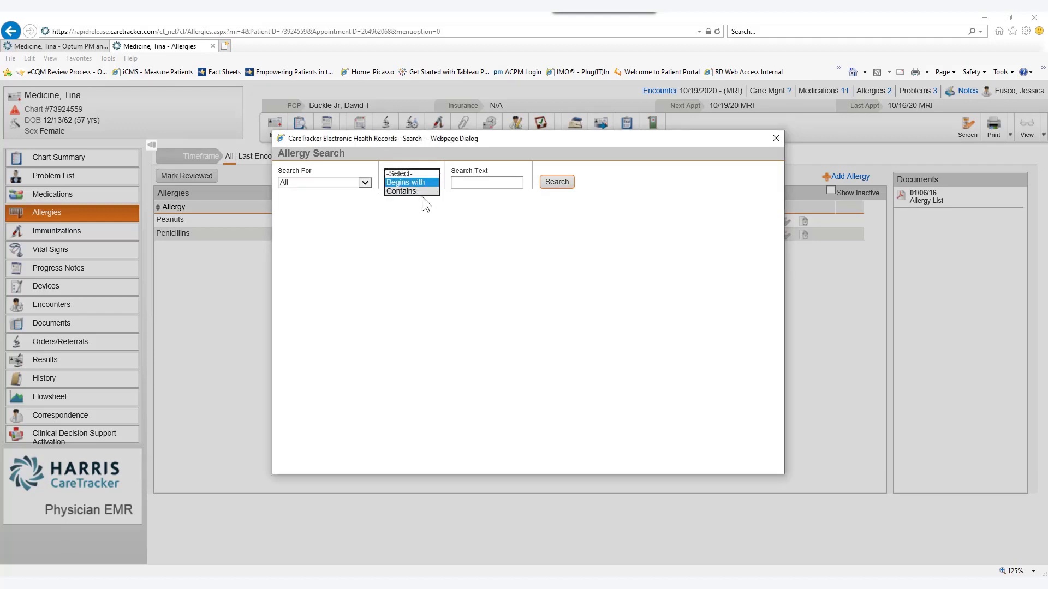
click(406, 182)
click(463, 181)
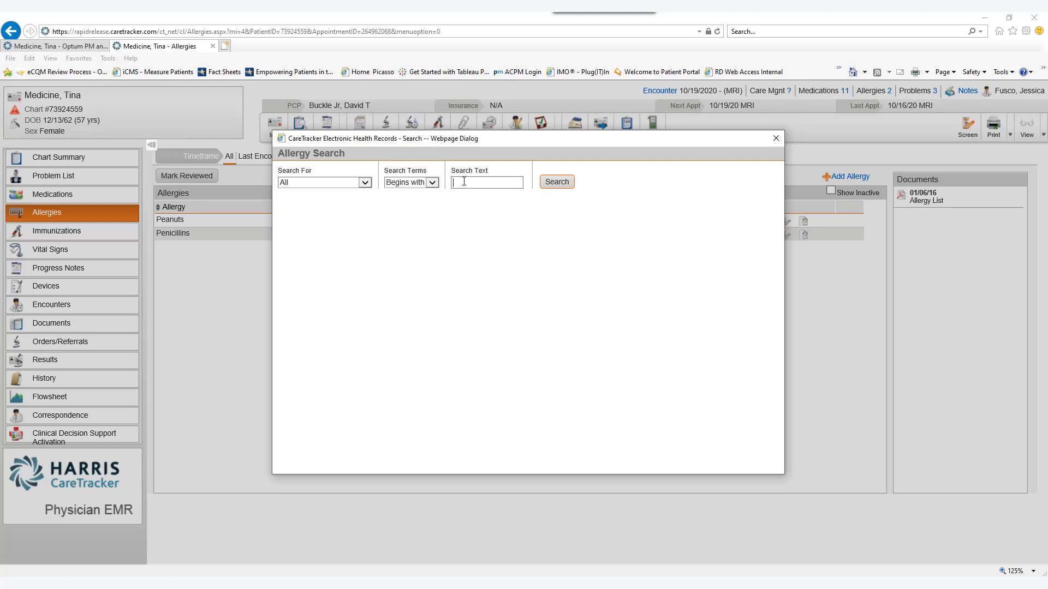
text(pollen)
key(Return)
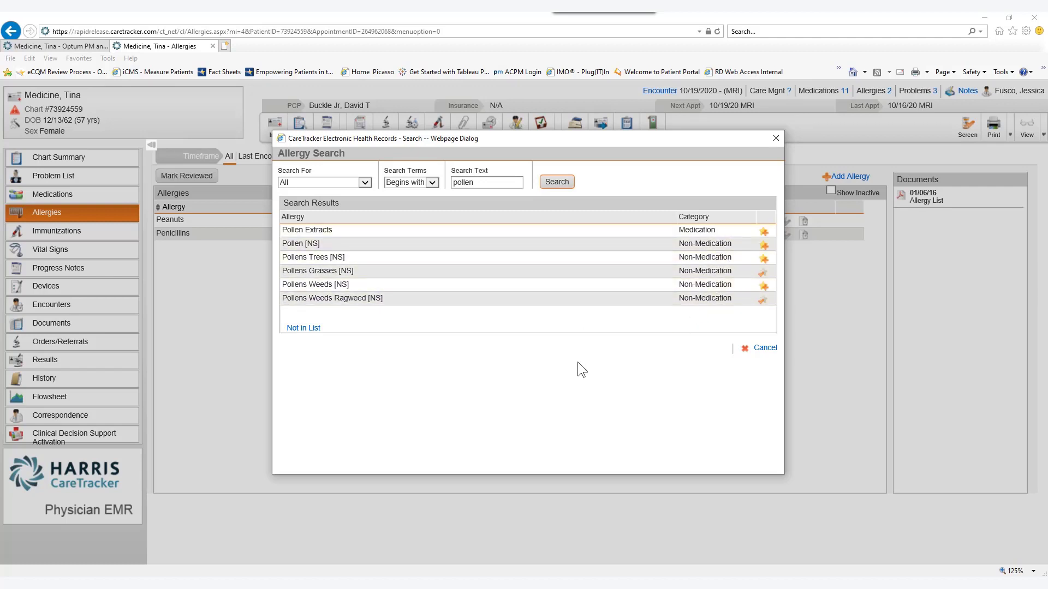
Step: Record pollen as an allergy not in the list, with the reaction Anaphylaxis and a Popup Alert, and save it
click(303, 328)
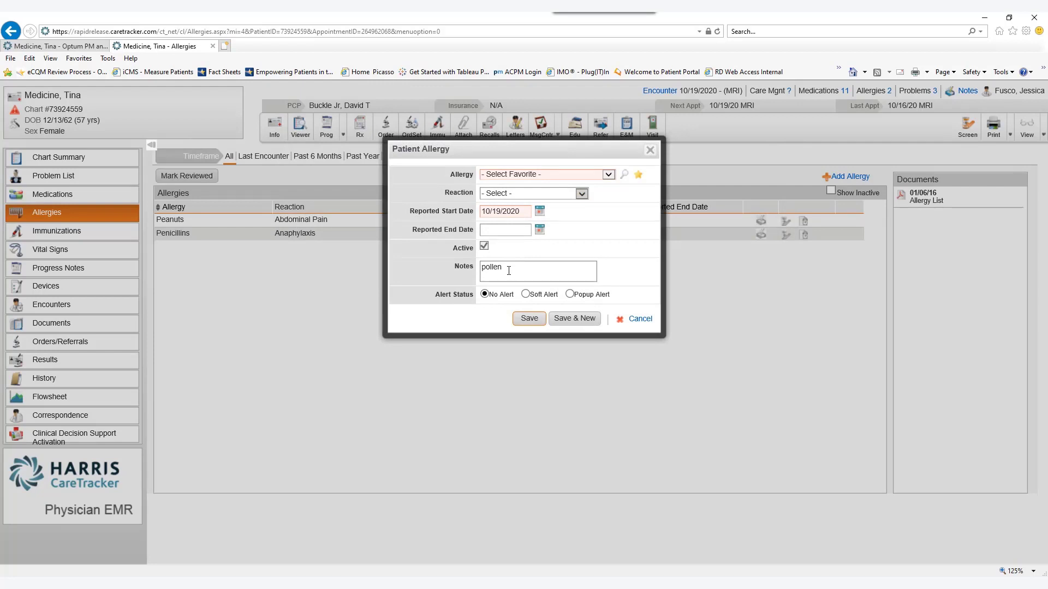
drag(507, 269, 479, 268)
click(581, 195)
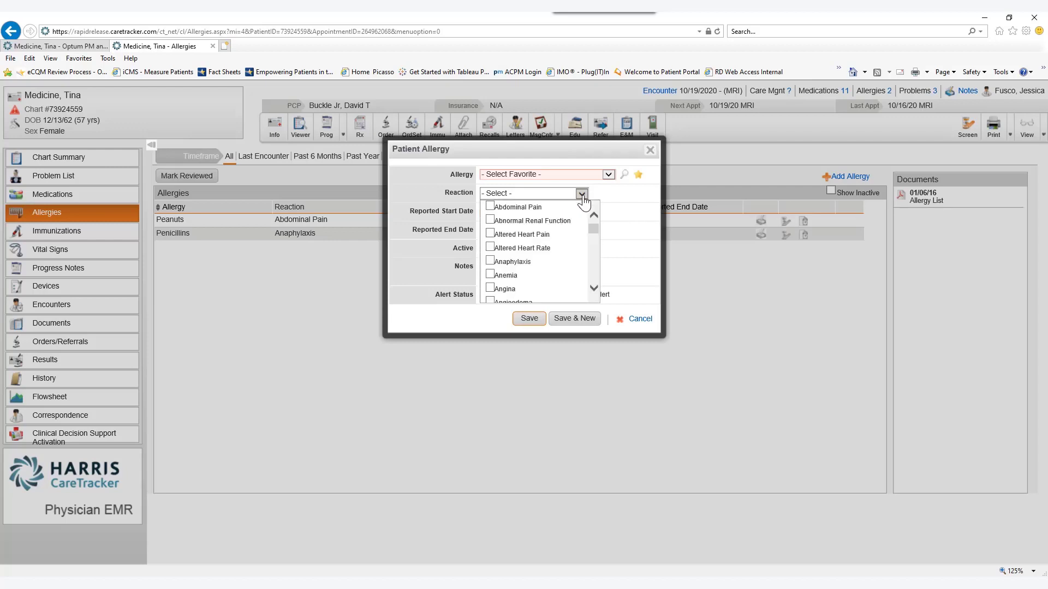
click(490, 262)
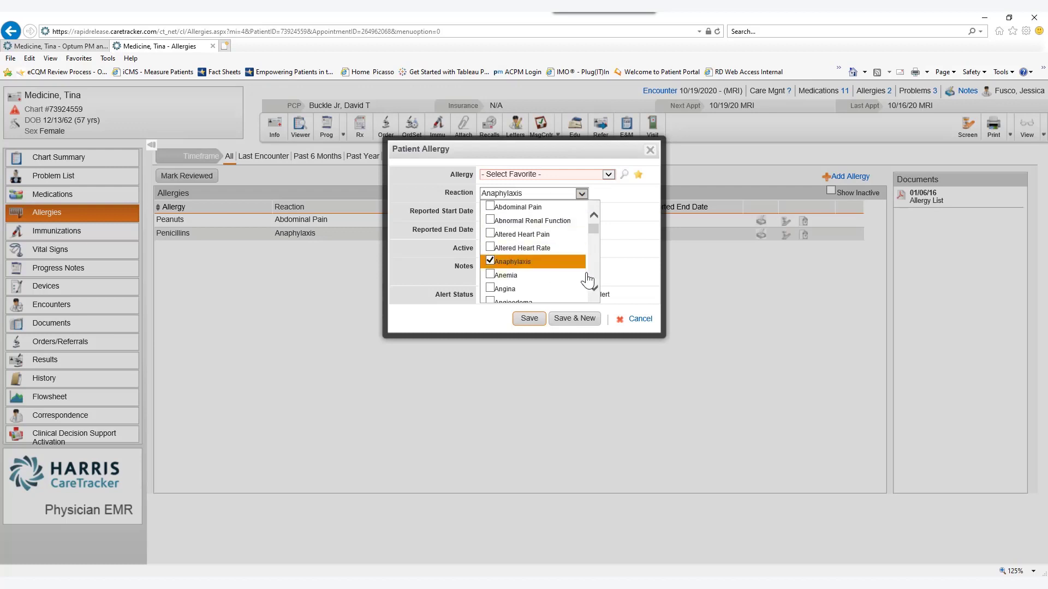
click(582, 194)
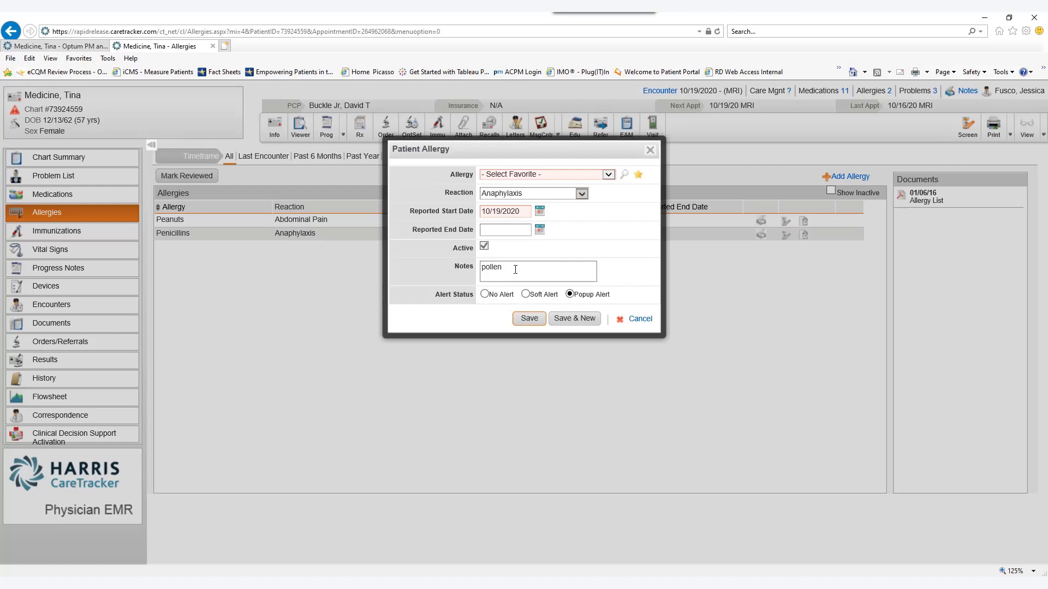
click(533, 322)
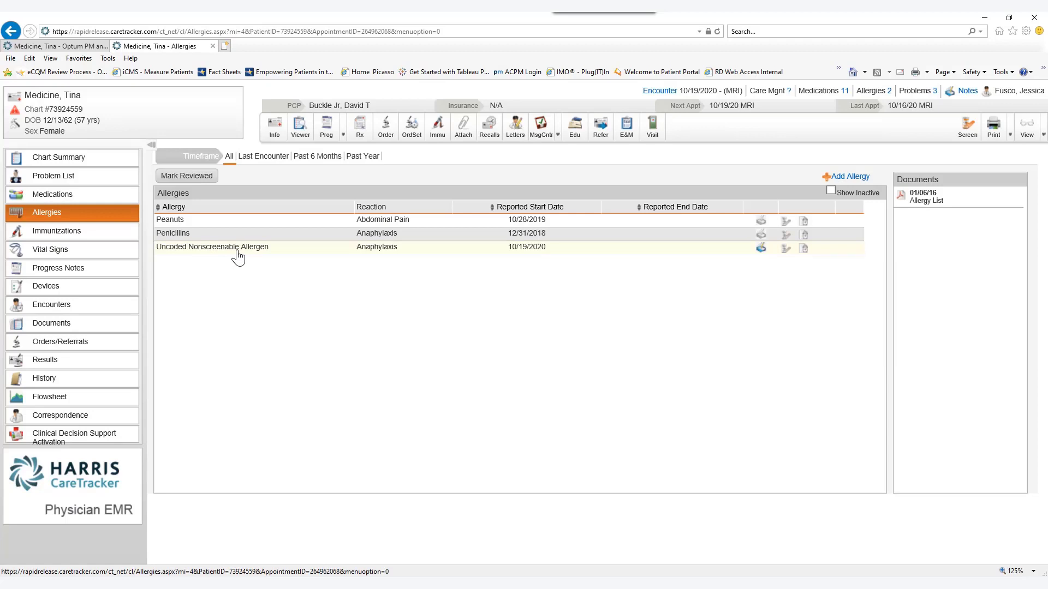
Step: Deactivate the Uncoded Nonscreenable Allergen entry by setting its reported end date to 10/19/2020, and save it
mouse_move(761, 250)
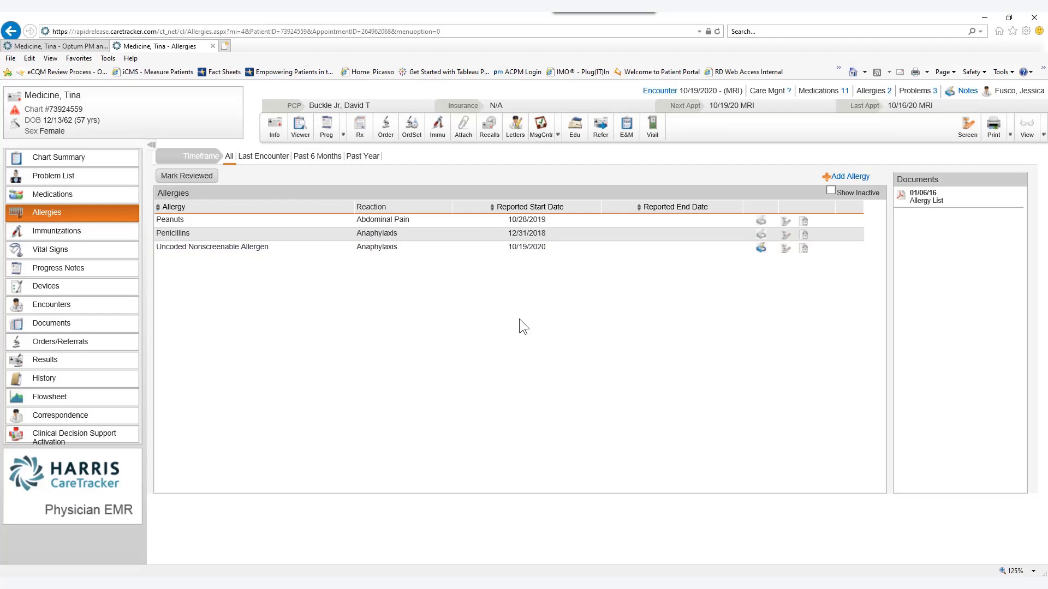
click(187, 254)
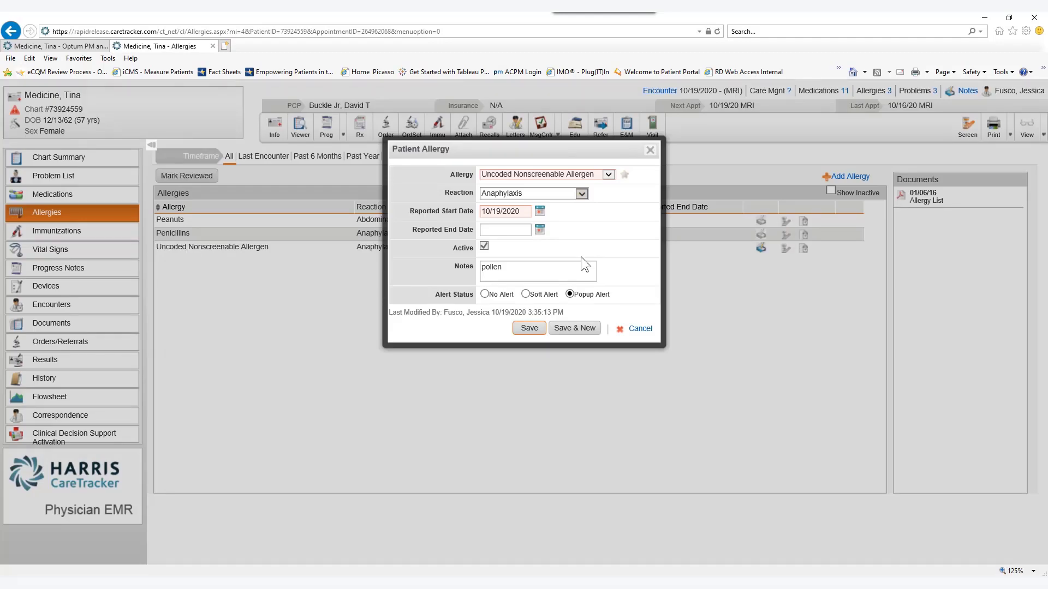
click(540, 229)
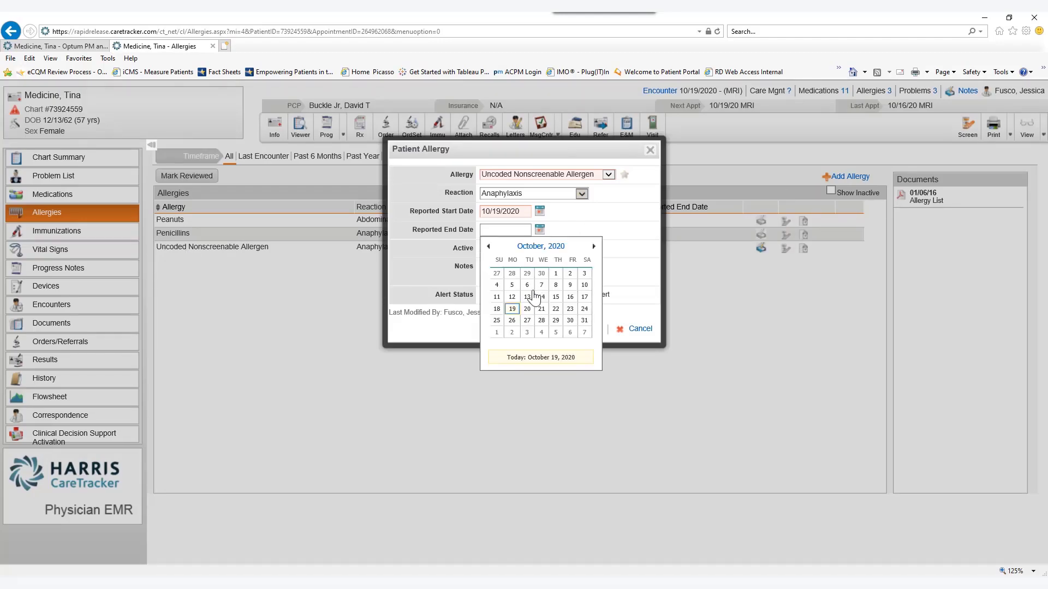
click(515, 309)
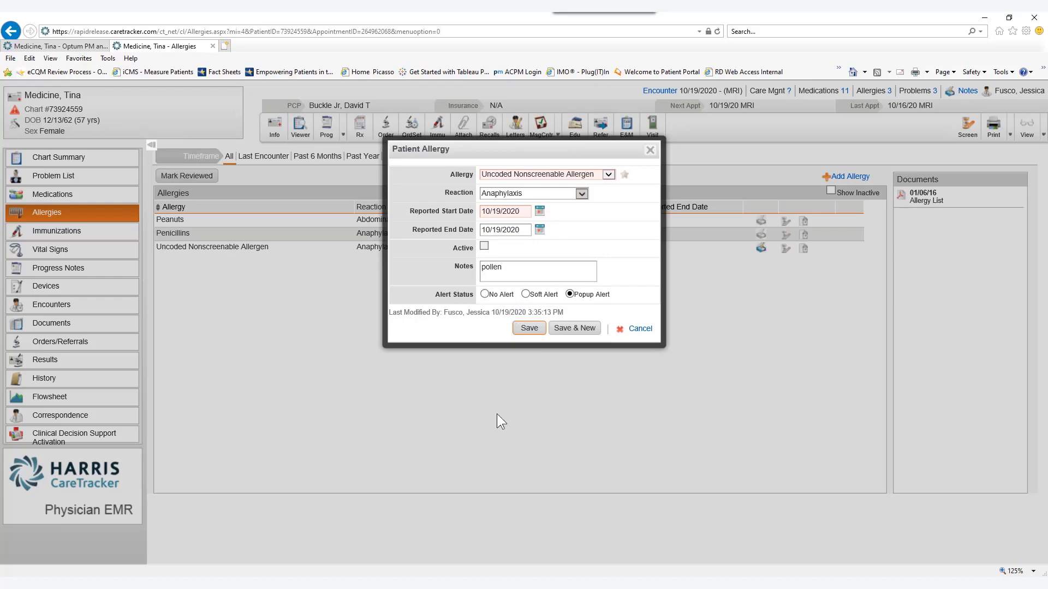
click(529, 332)
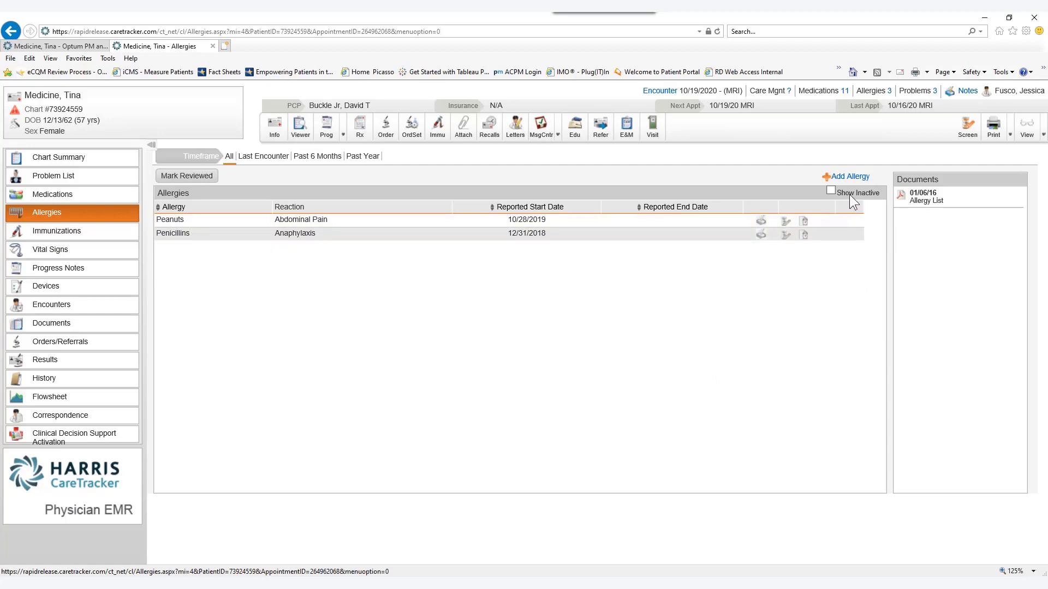
Step: Include the inactive entries in the patient's allergy list, look through them, and hide them again
click(830, 190)
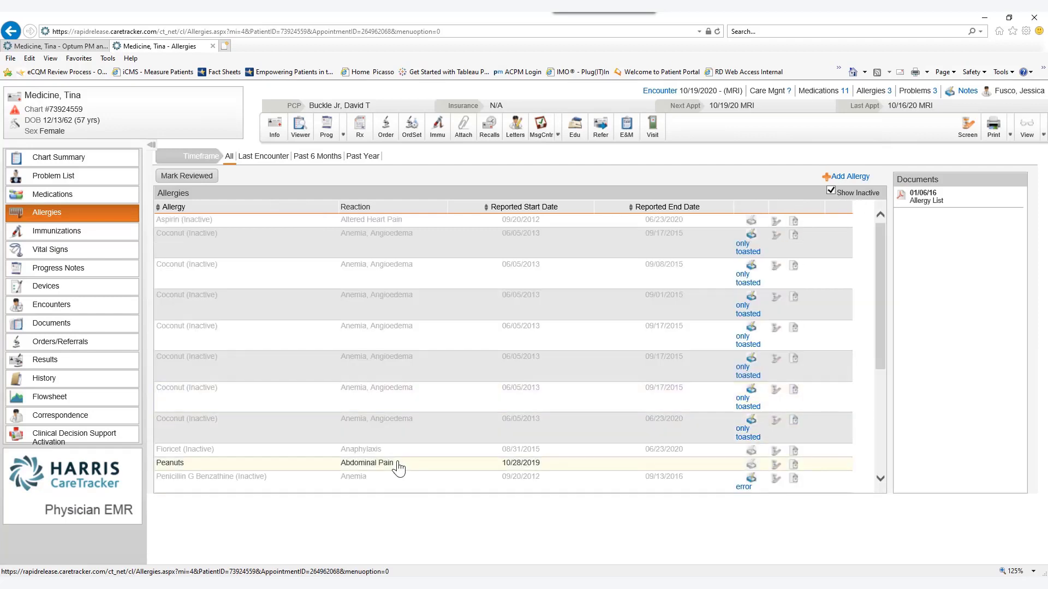
scroll(444, 398, down, 3)
scroll(448, 400, up, 4)
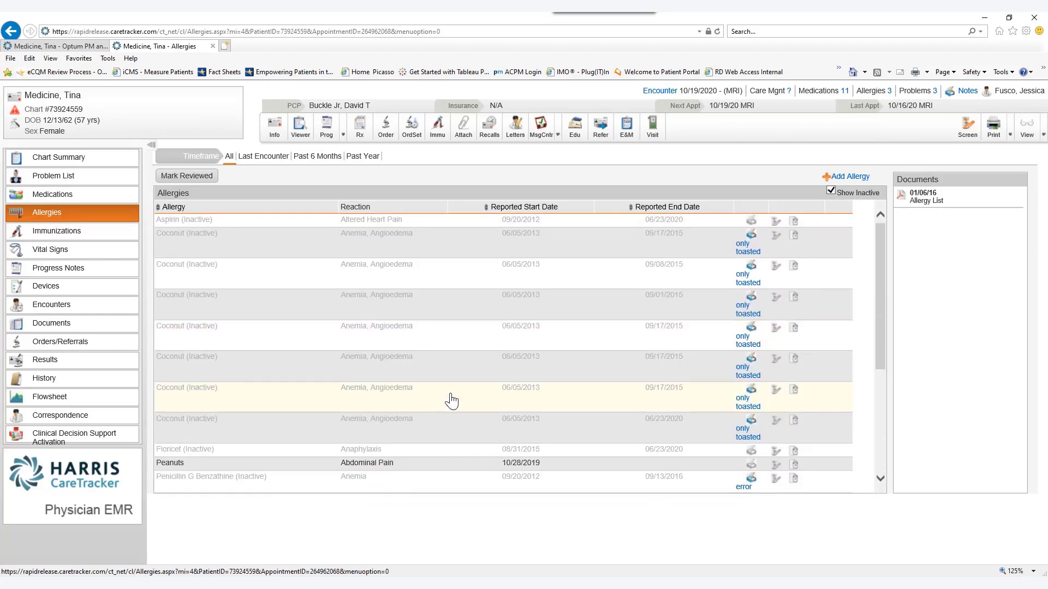
scroll(451, 401, down, 3)
scroll(451, 401, up, 3)
click(830, 191)
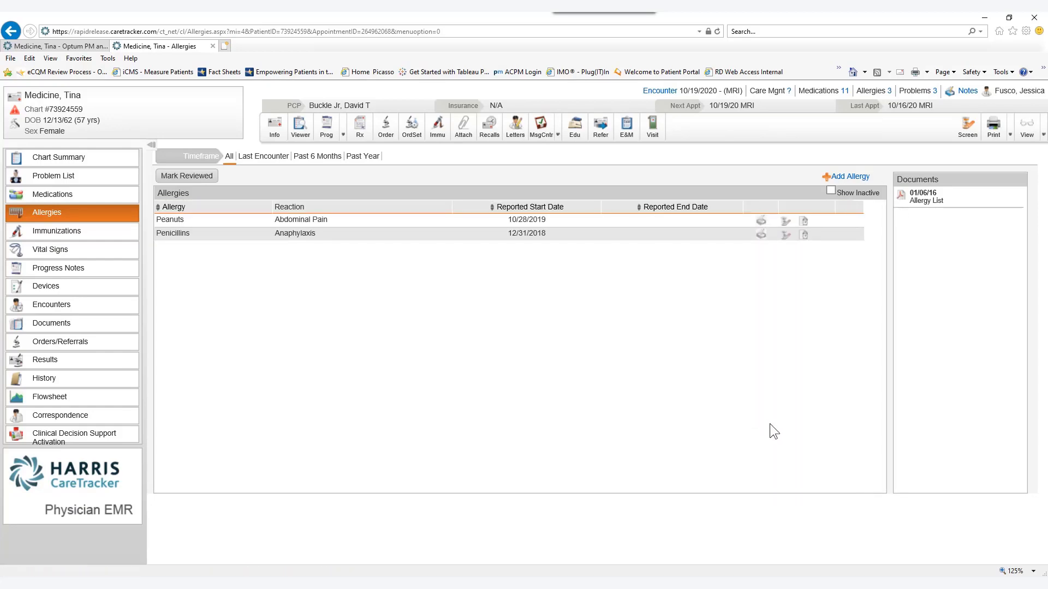
Step: Mark the patient's allergy list as reviewed
click(1009, 136)
click(184, 178)
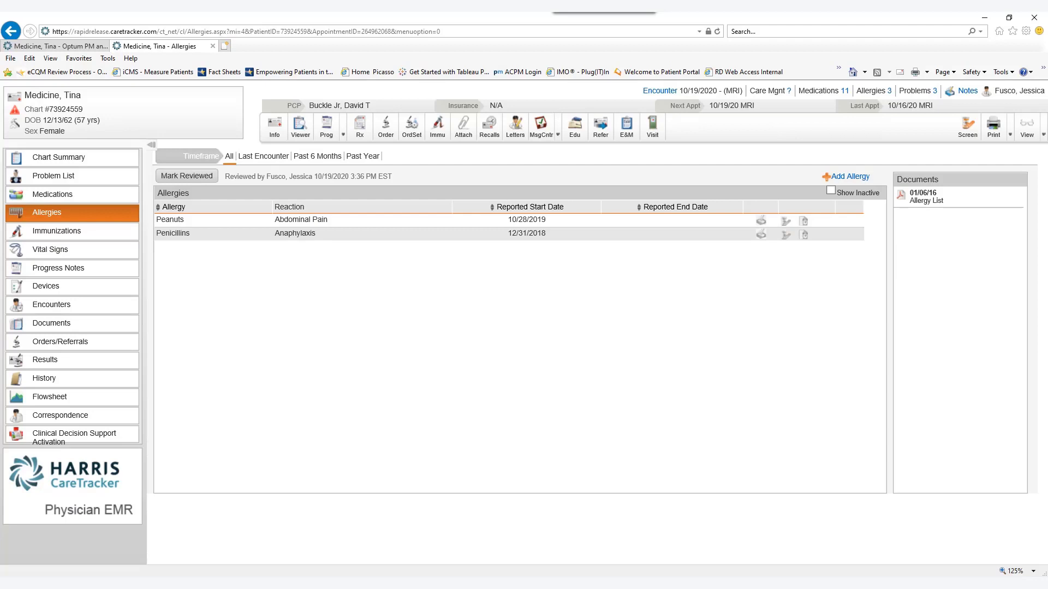
Step: Open a new prescription, examine the diagnosis and allergy summaries and the pharmacy details, and close it without entering anything
click(362, 137)
click(360, 130)
click(360, 131)
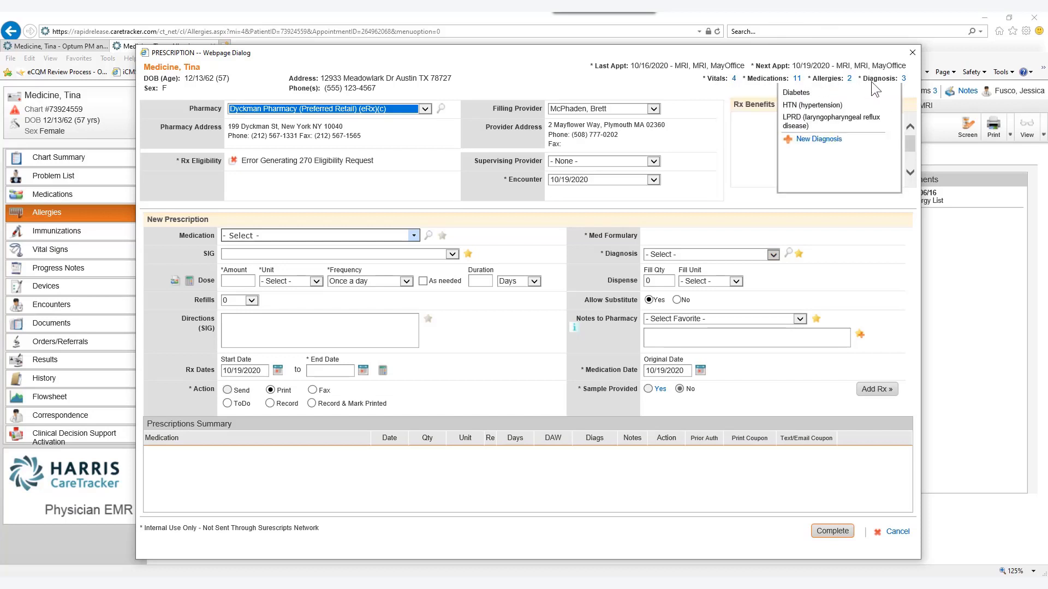
mouse_move(832, 82)
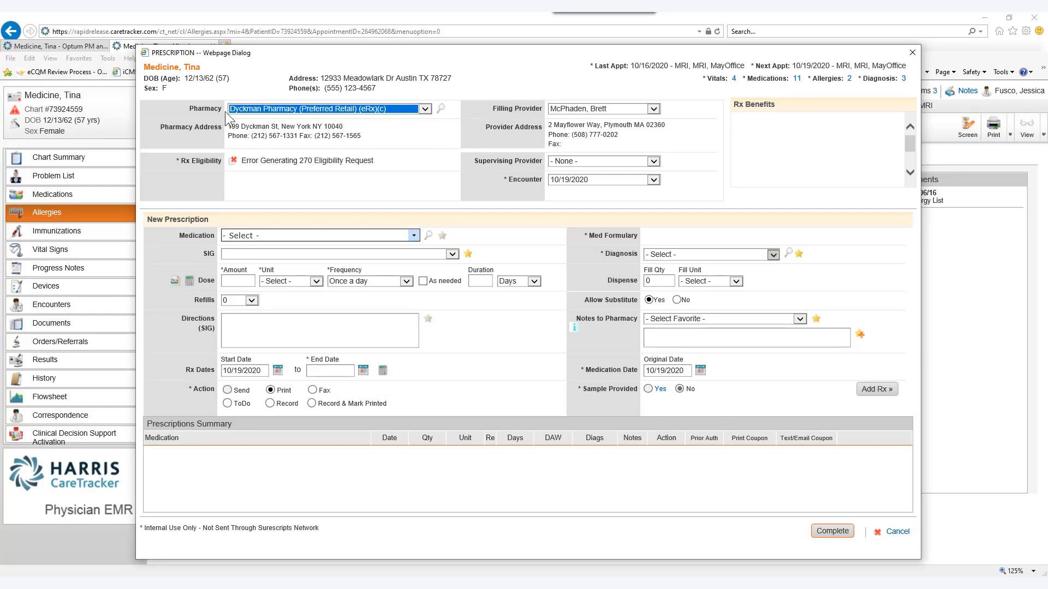
click(912, 53)
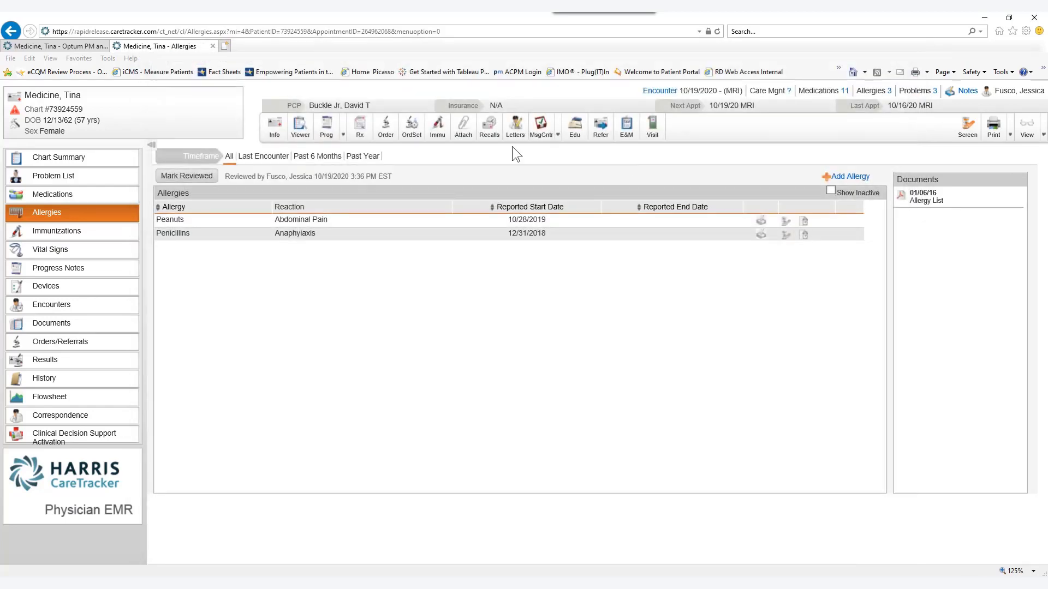
Step: Open the relationships in the patient's demographics, start adding a pharmacy and examine the favorite pharmacies offered
click(31, 47)
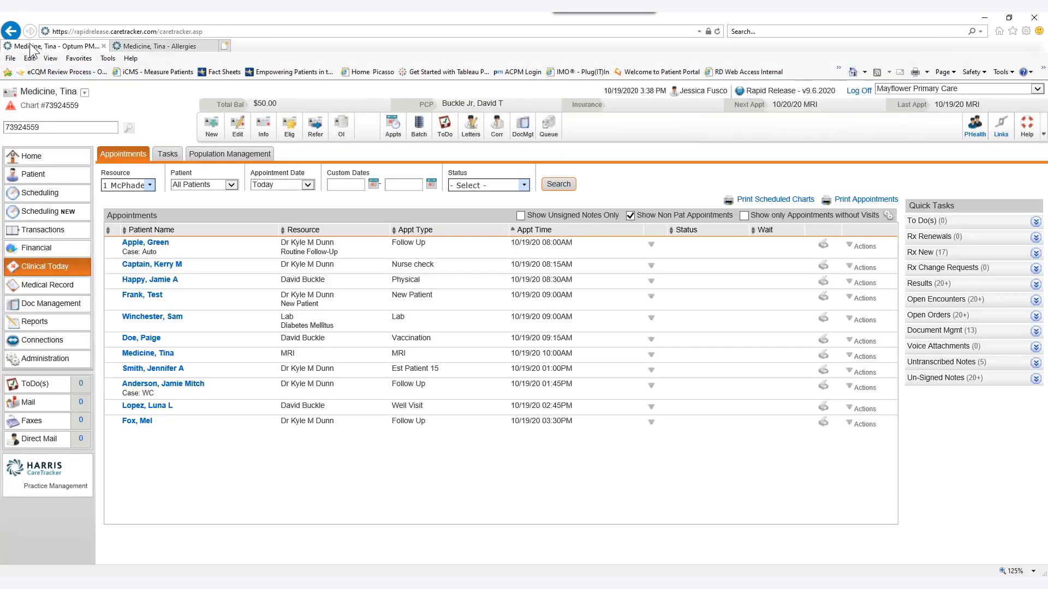
click(238, 130)
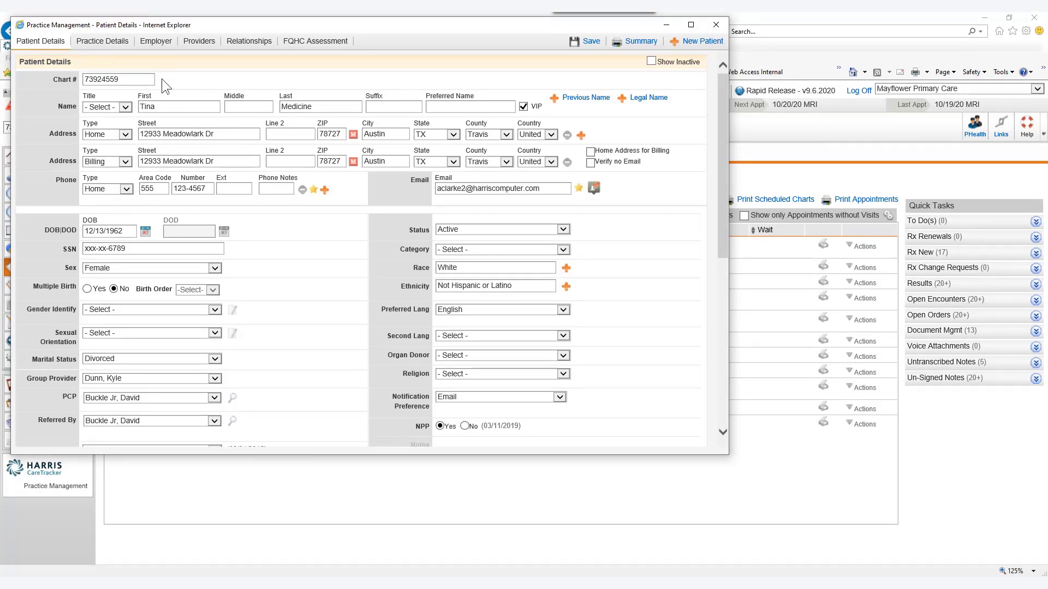
click(245, 49)
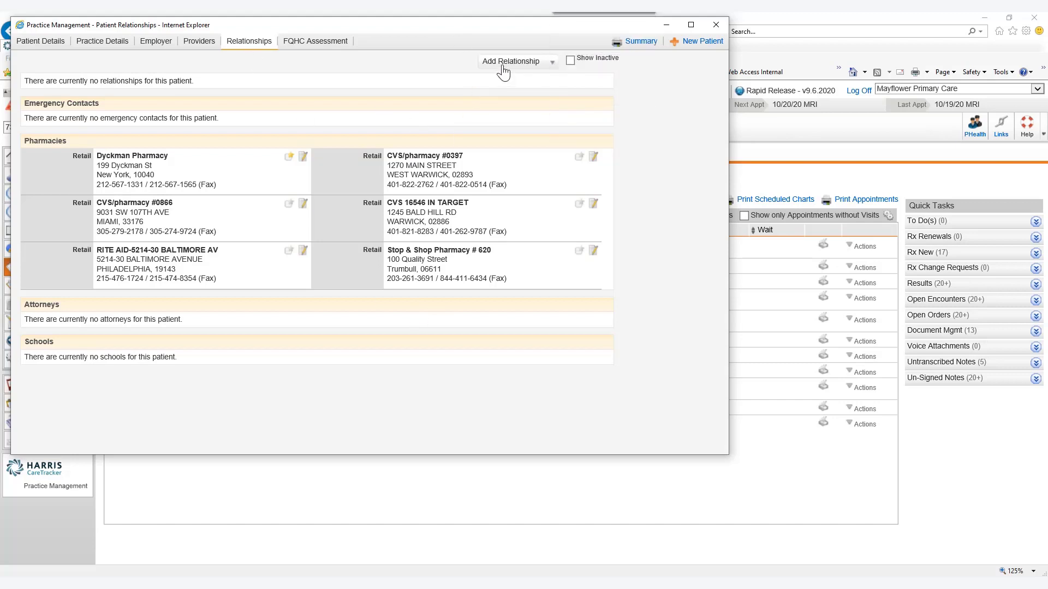
click(554, 62)
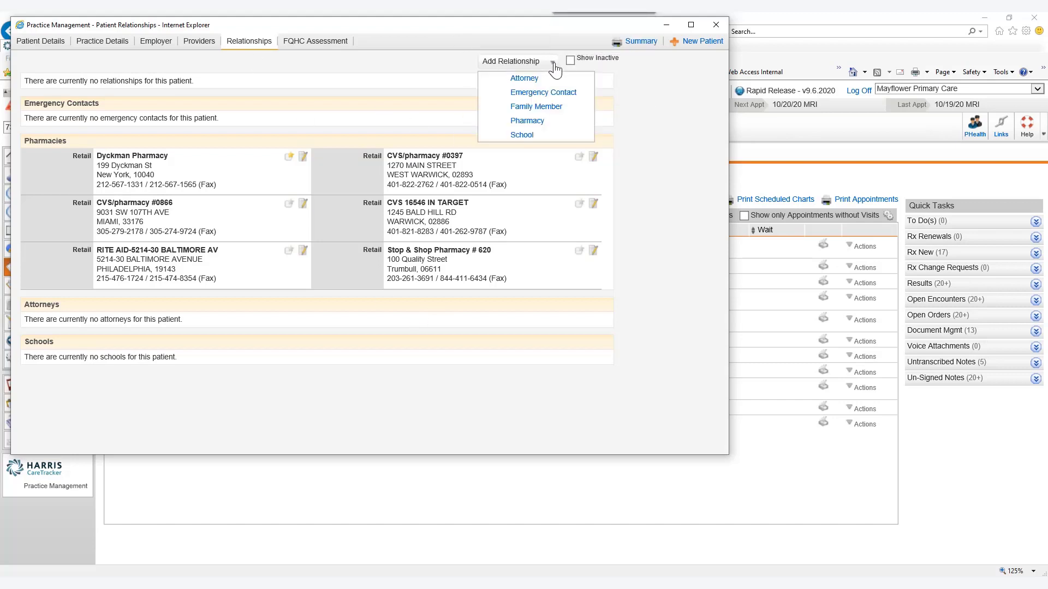
click(522, 122)
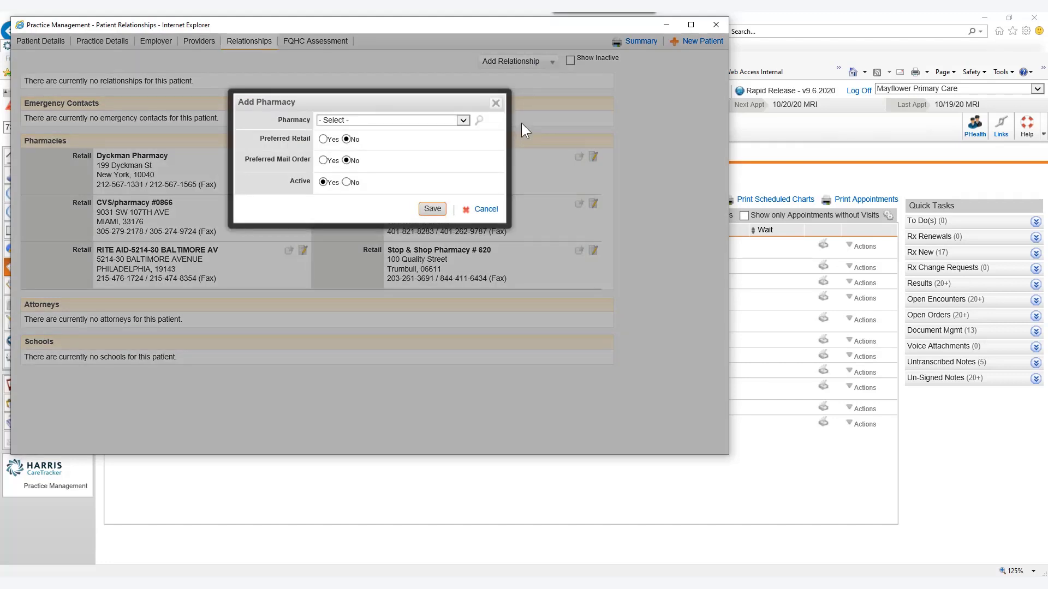
click(459, 121)
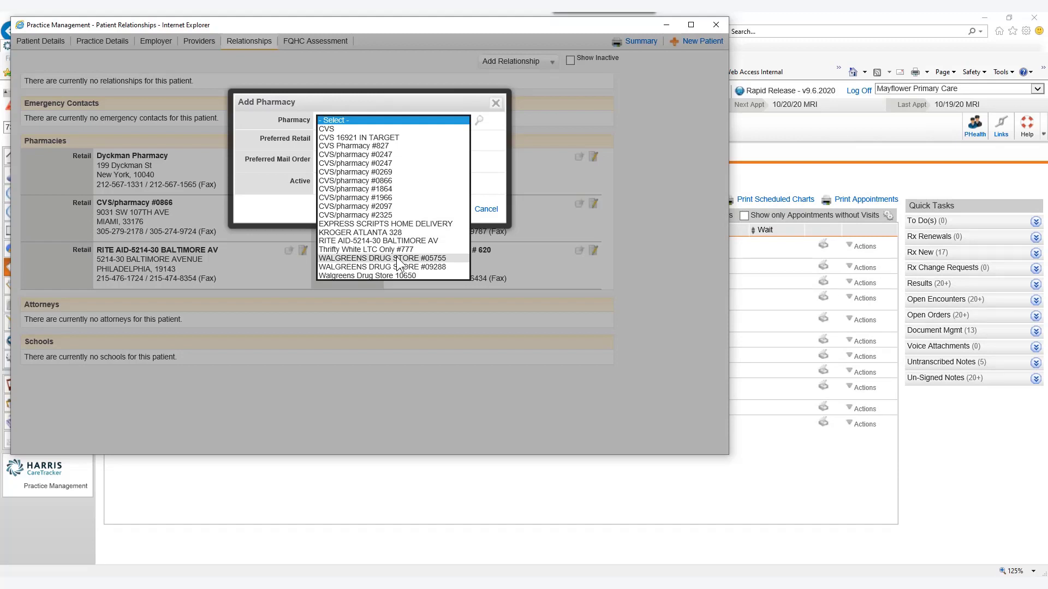
click(493, 162)
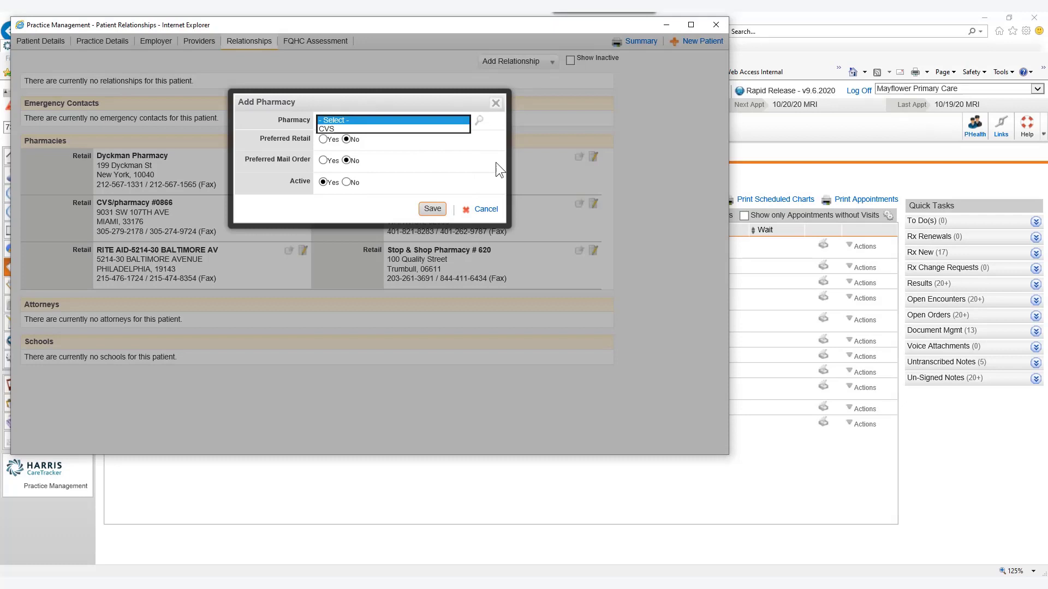
Step: Search all pharmacies for the name "cvs" in the city Providence and the state RI
click(480, 122)
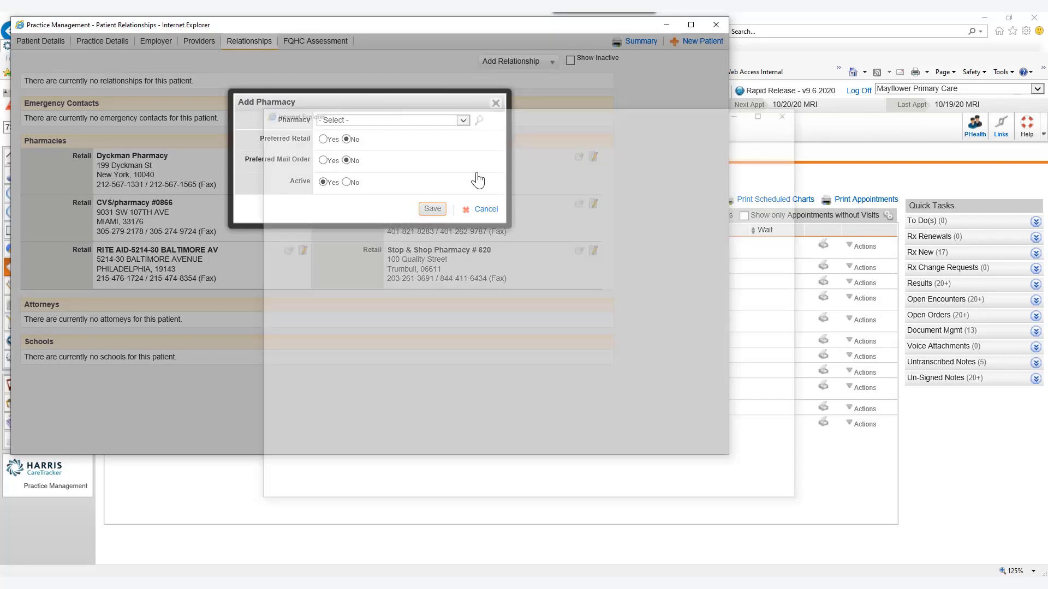
click(288, 140)
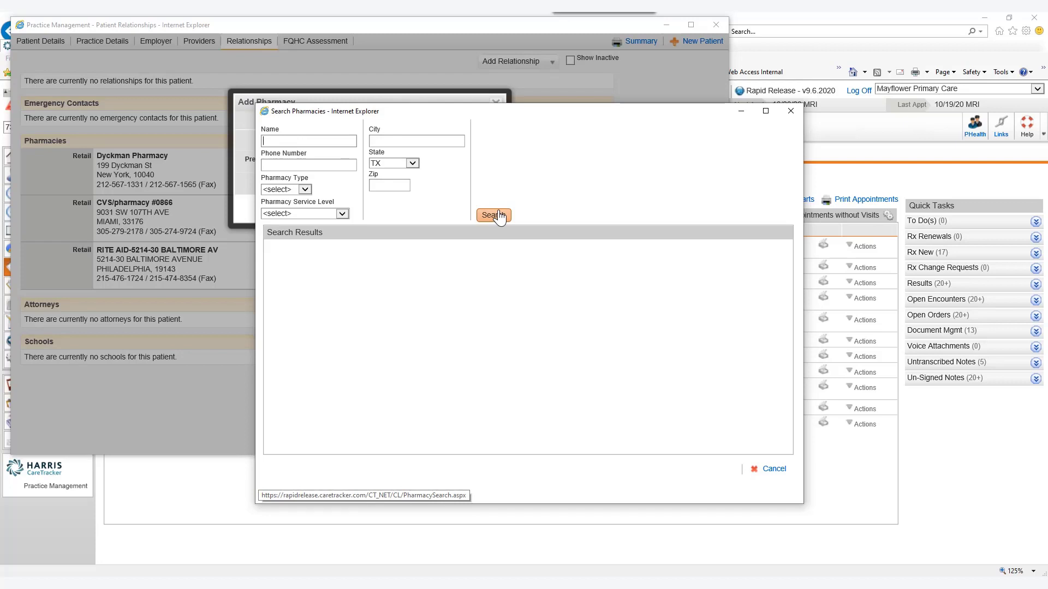
text(cvs)
click(441, 140)
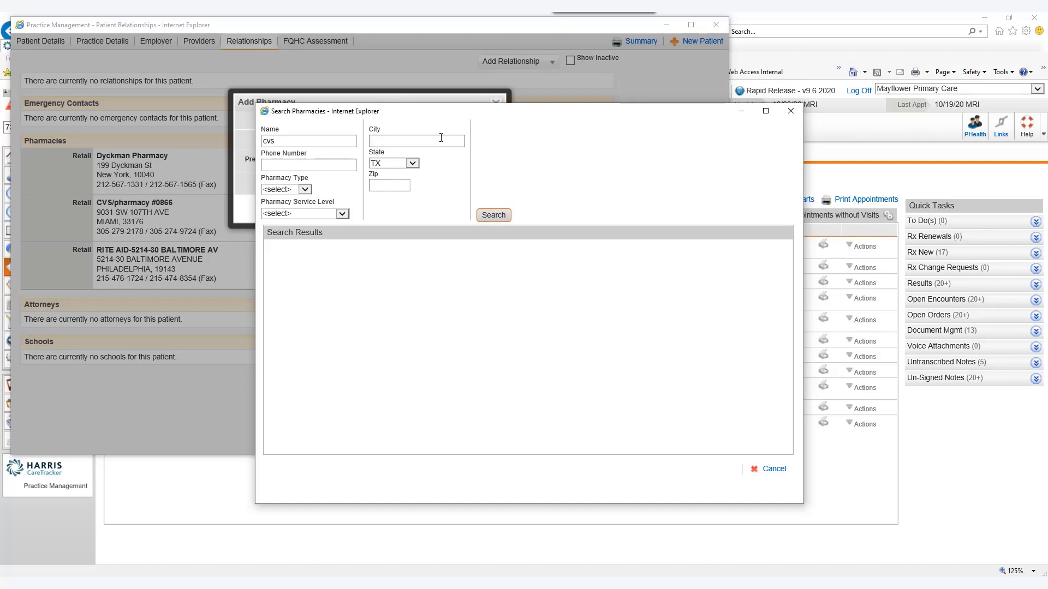
text(Wa)
key(BackSpace)
key(BackSpace)
text(providence)
click(391, 163)
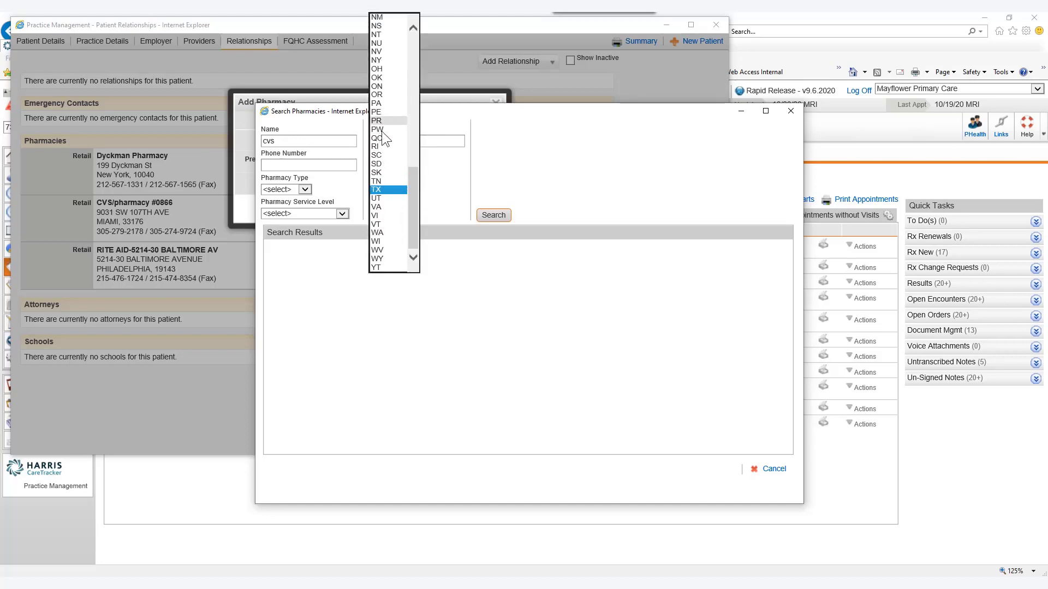
click(379, 149)
click(488, 219)
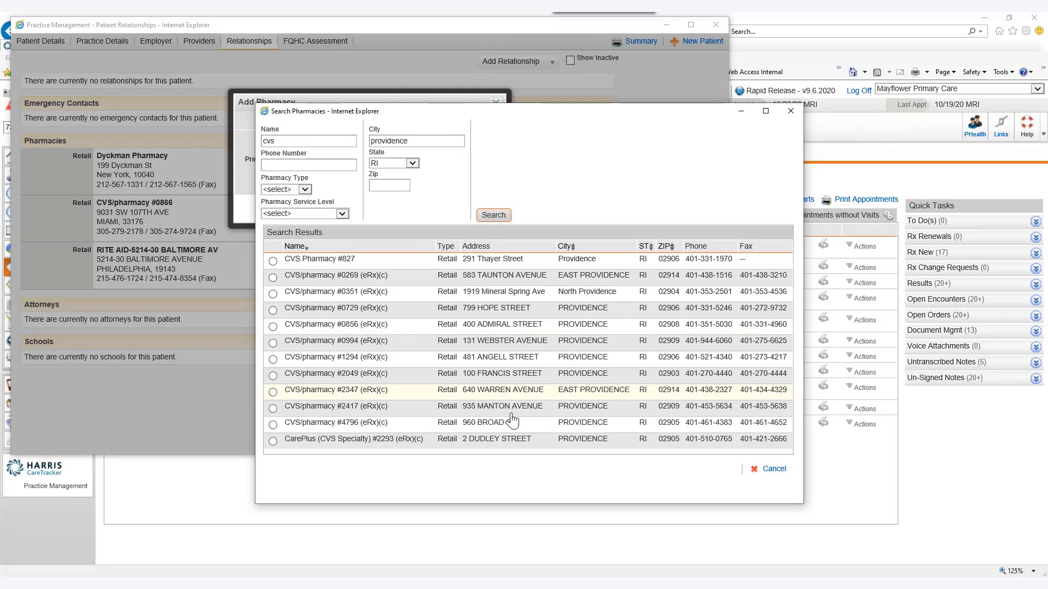
Step: Pick CVS/pharmacy #0269 for the new pharmacy entry, and close the entry and the patient's details without saving
click(369, 281)
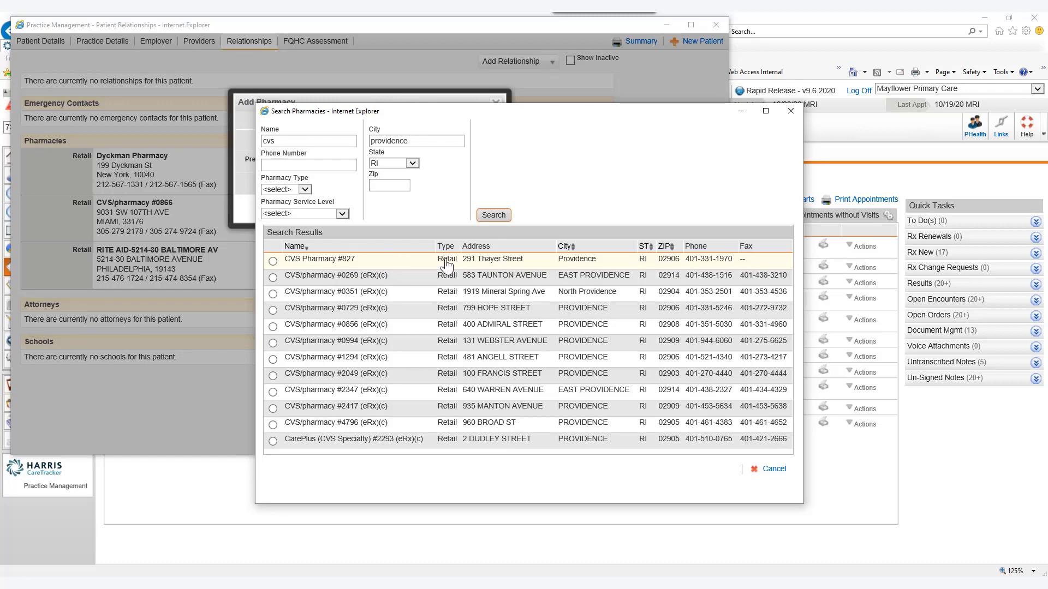
click(272, 277)
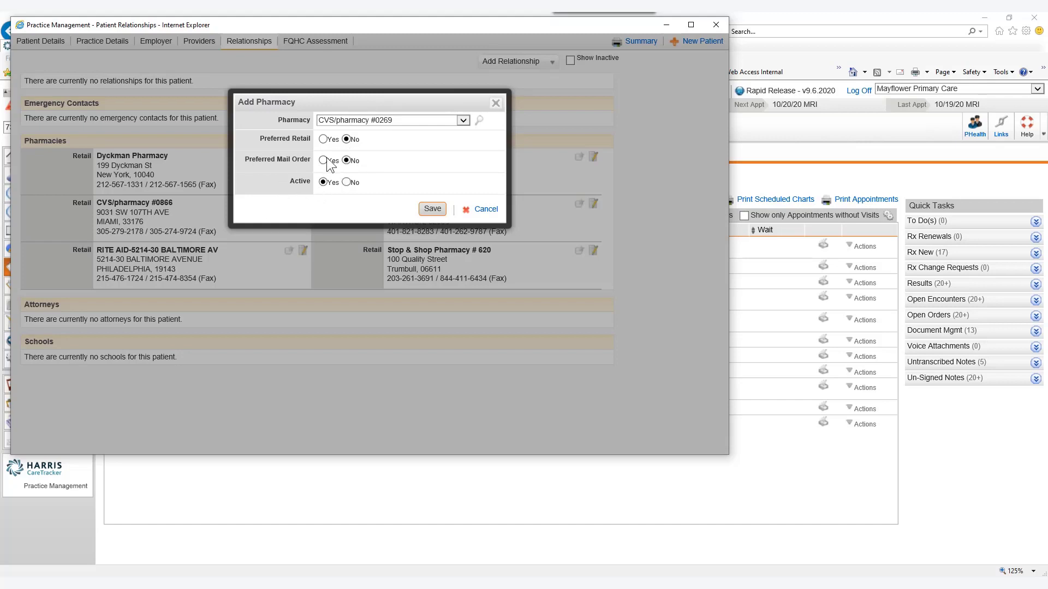
click(495, 103)
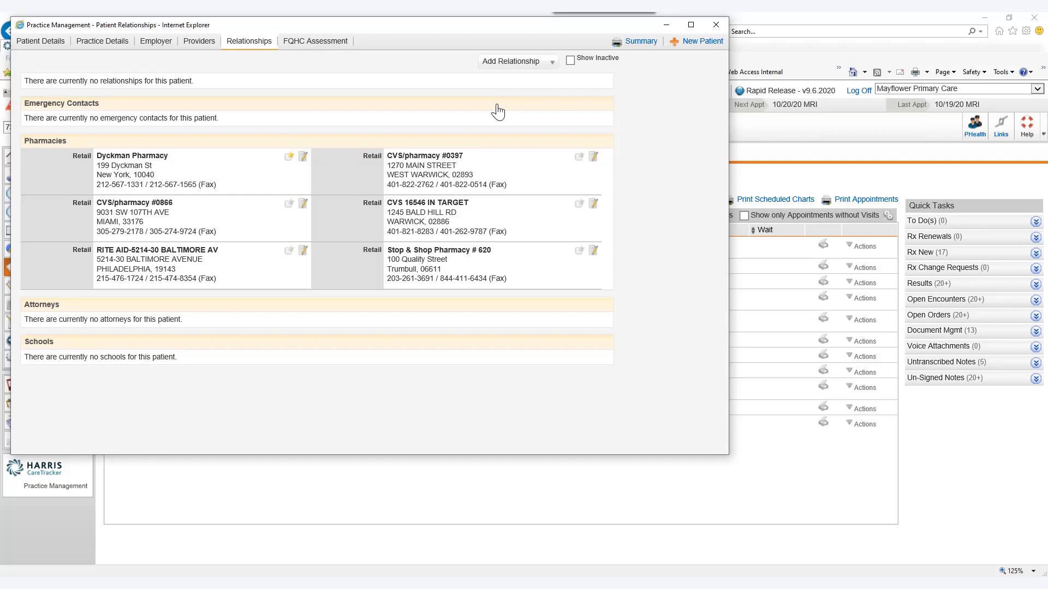
click(709, 25)
Step: Return to the patient's chart, start a new prescription and set its pharmacy to CVS/pharmacy #0397 (eRx)(c)
click(160, 46)
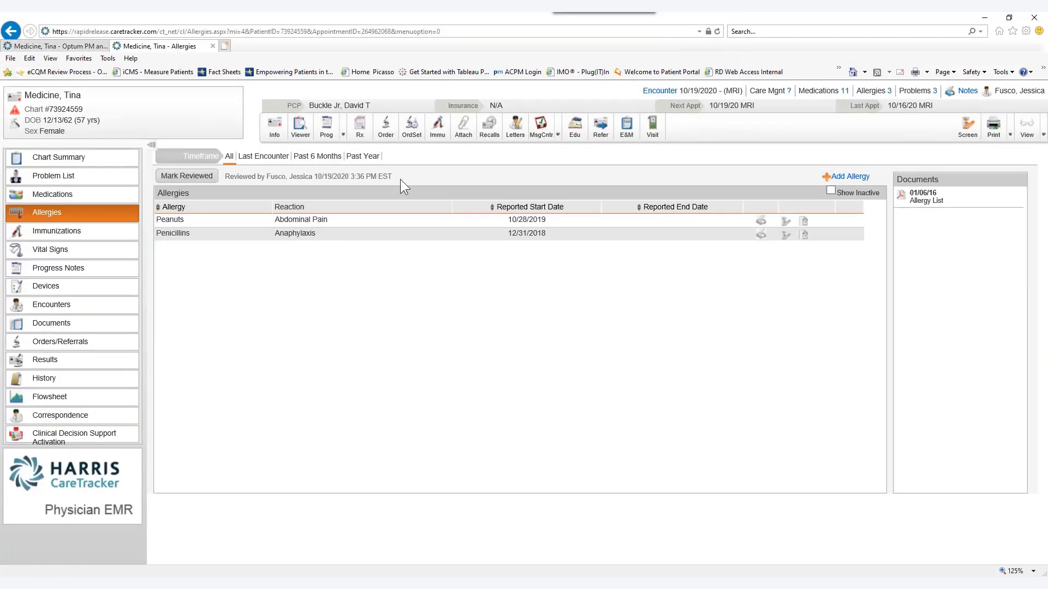
click(360, 137)
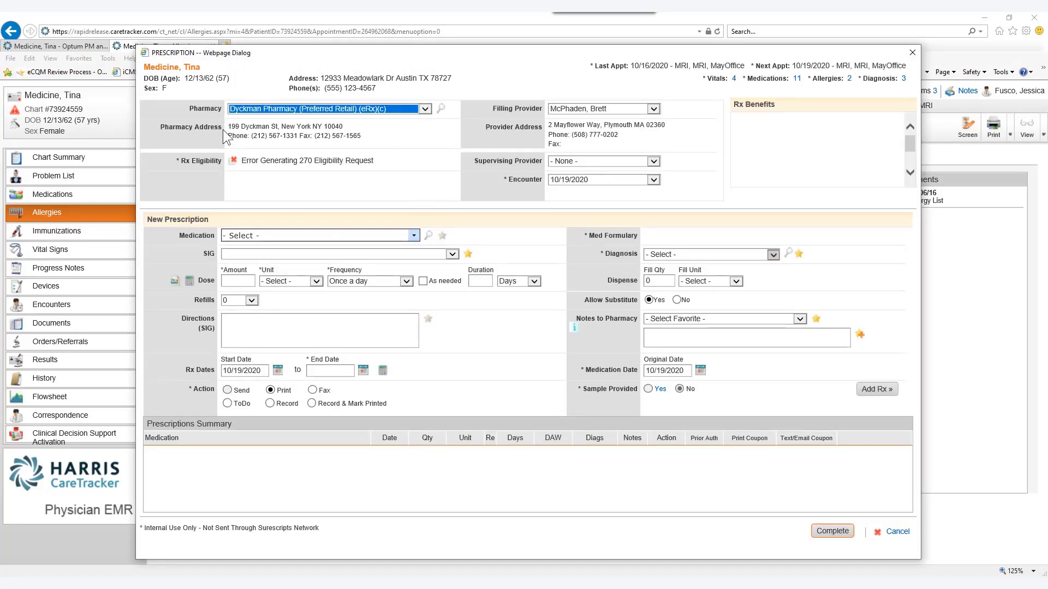
click(424, 109)
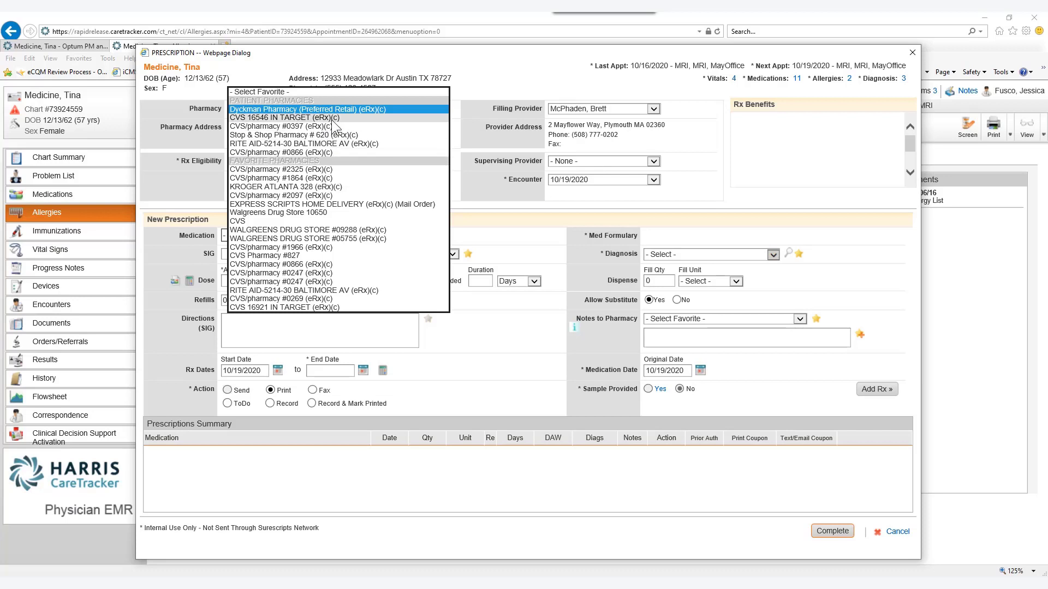
mouse_move(336, 148)
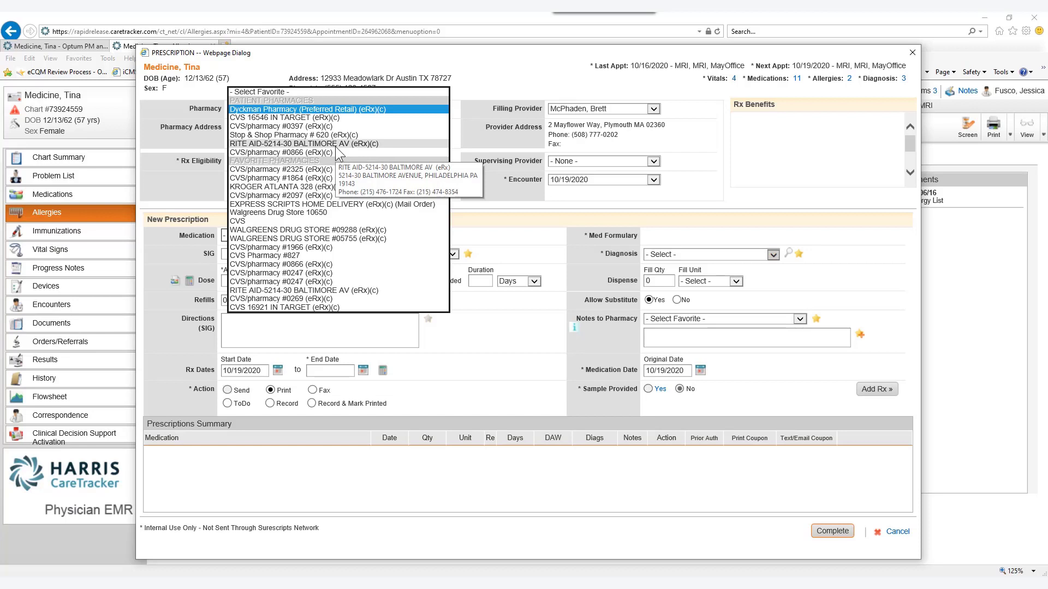
click(300, 126)
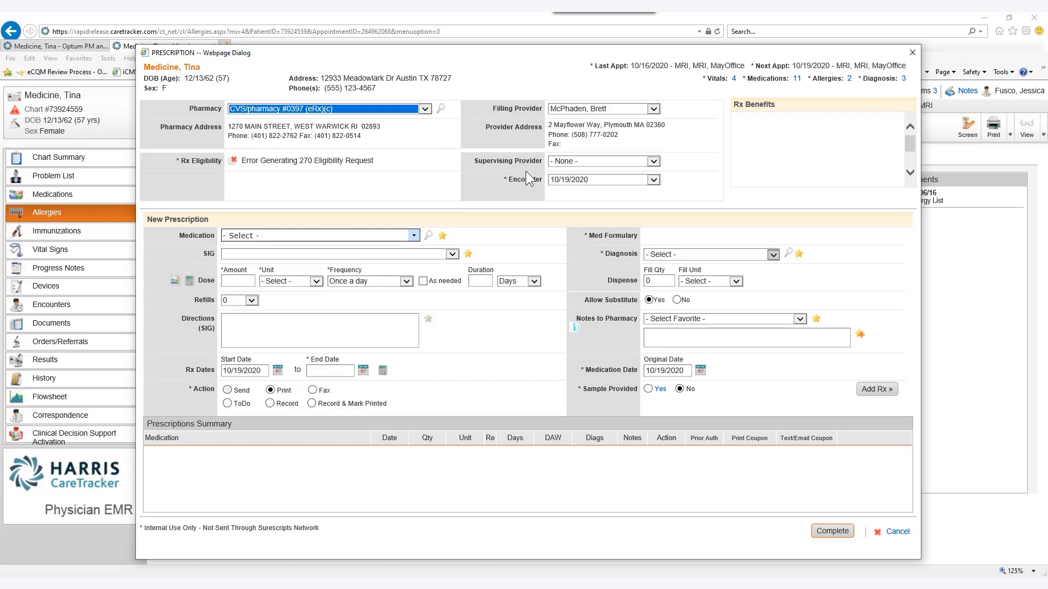
Step: Move the prescription window to check the chart's current encounter, and move it back to examine the filling provider
drag(649, 48, 654, 130)
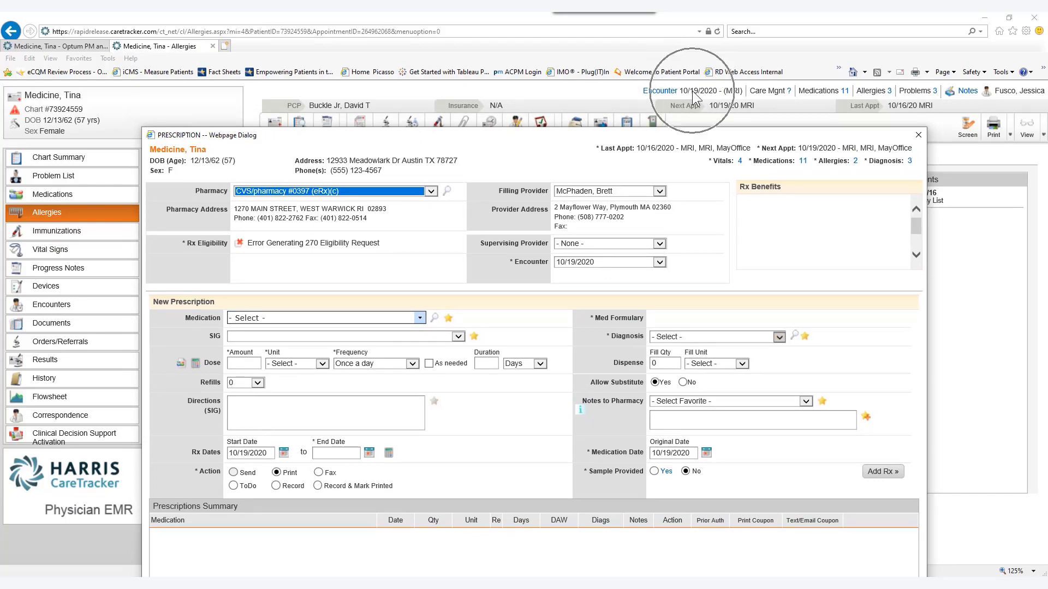
drag(567, 135, 503, 44)
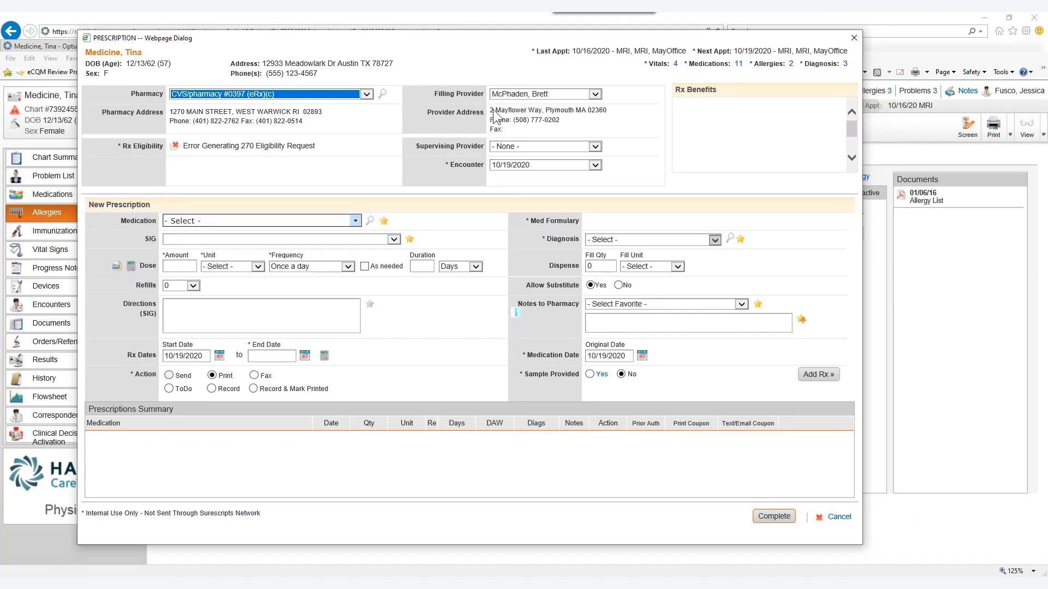
key(ctrl)
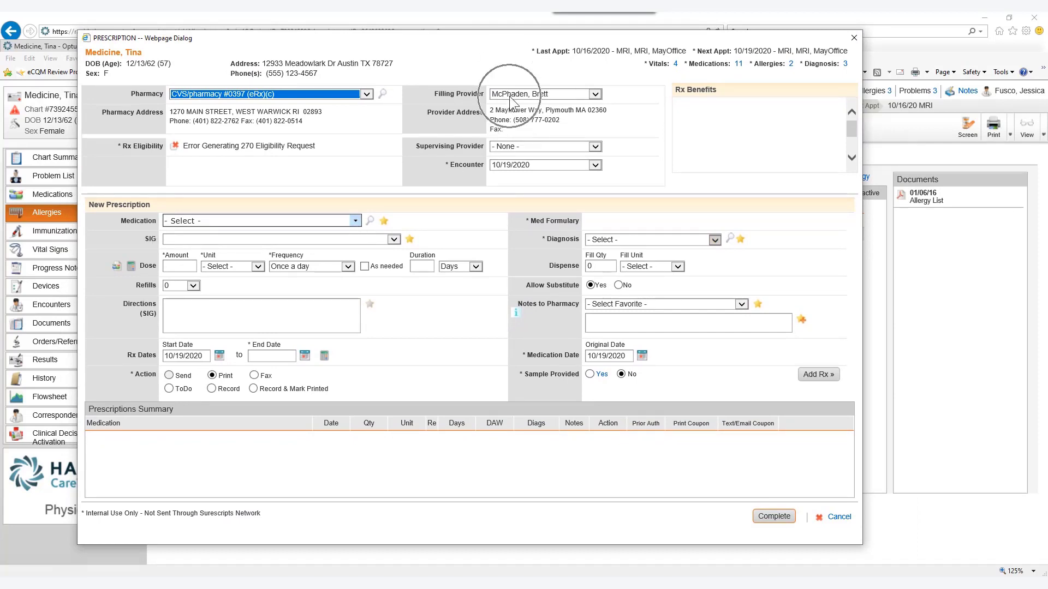
Step: Look through the favorite medications offered for the new prescription without choosing one
click(355, 221)
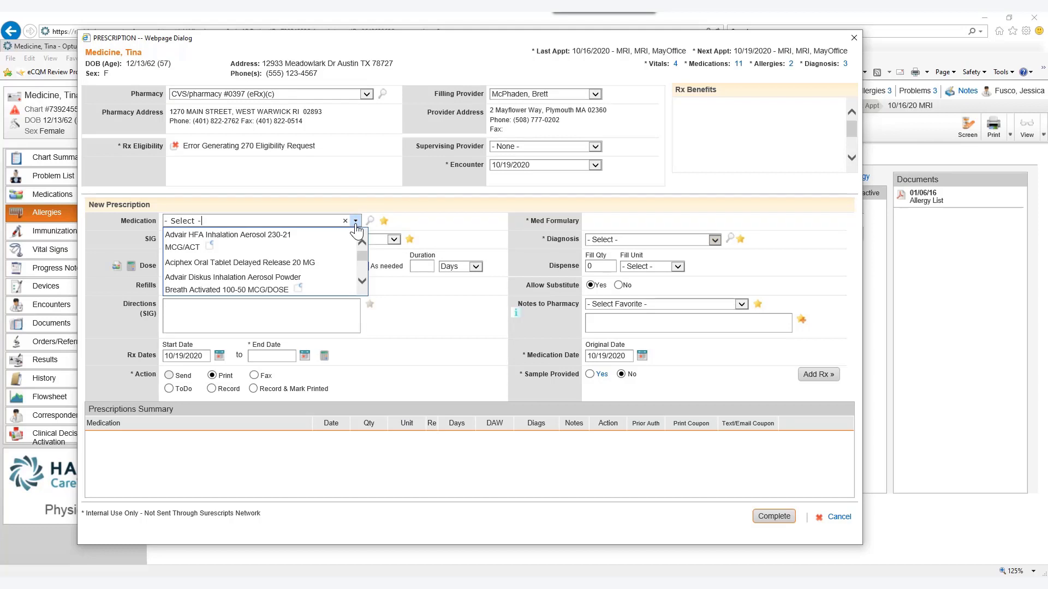
click(363, 280)
click(362, 280)
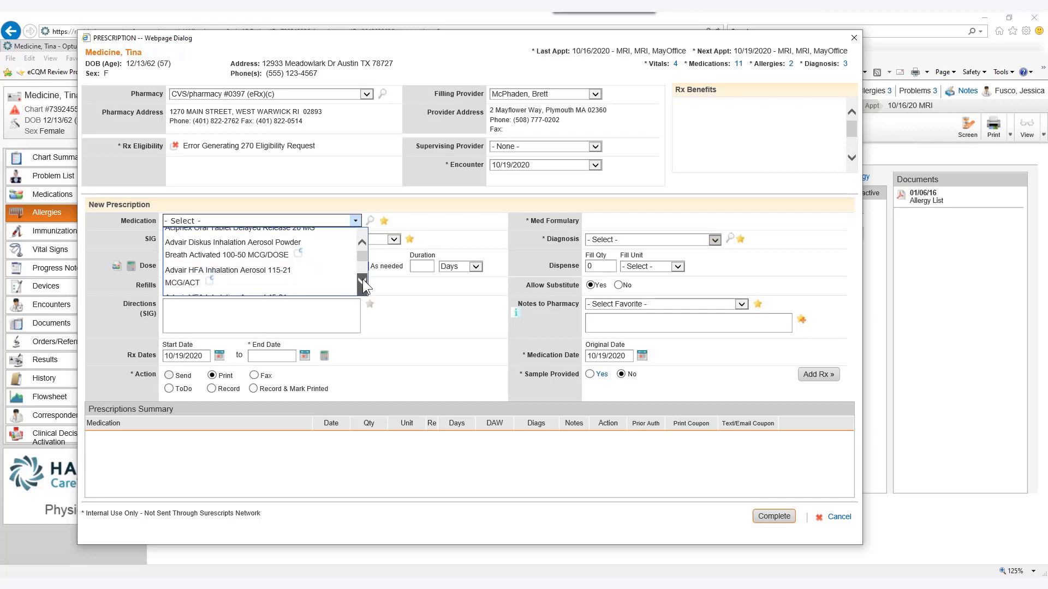
click(363, 279)
click(362, 279)
click(362, 279)
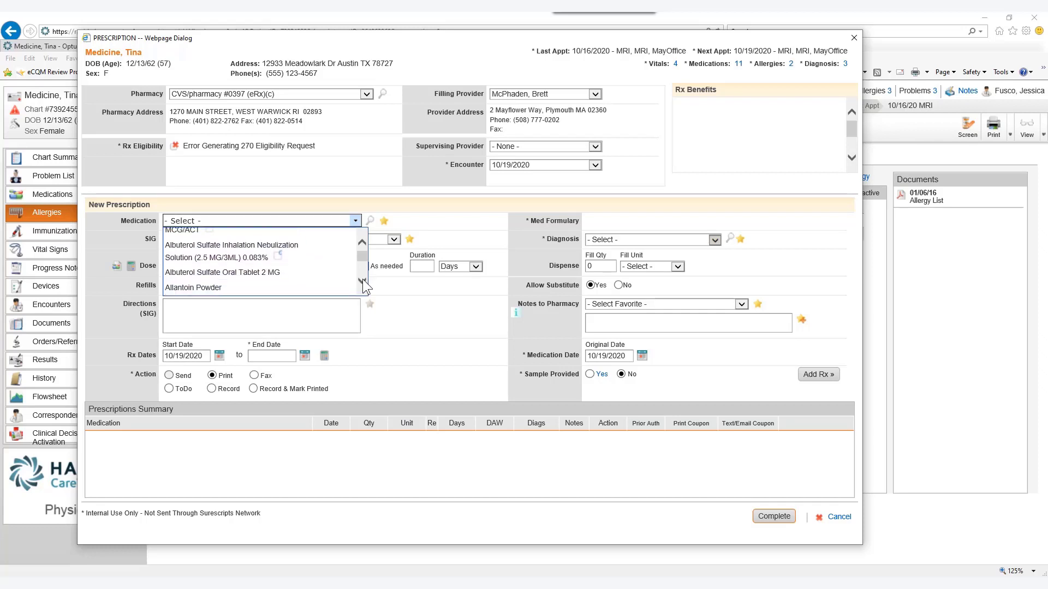
click(363, 279)
click(362, 279)
click(362, 279)
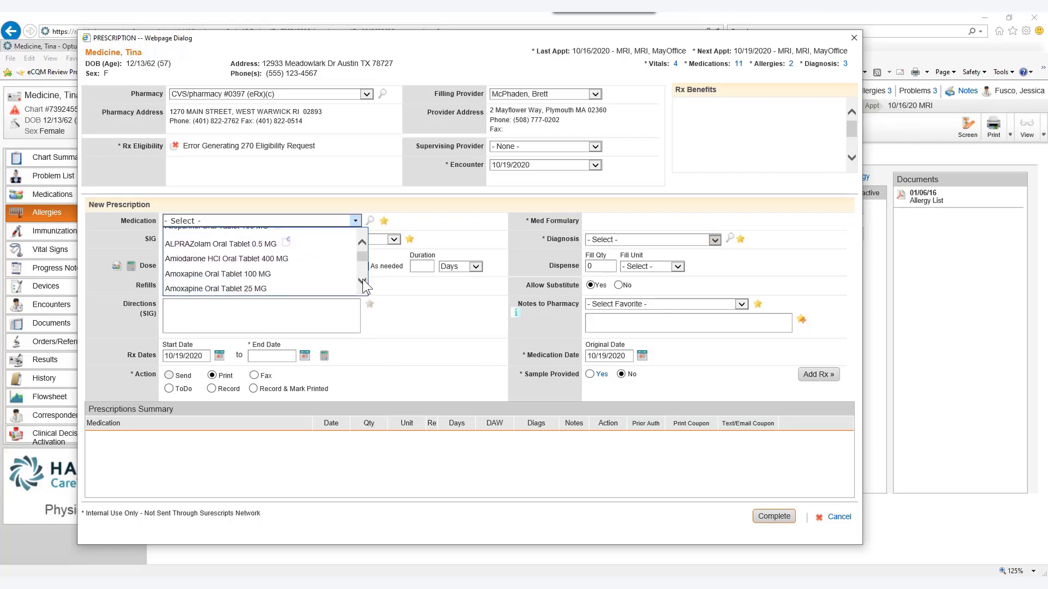
click(427, 216)
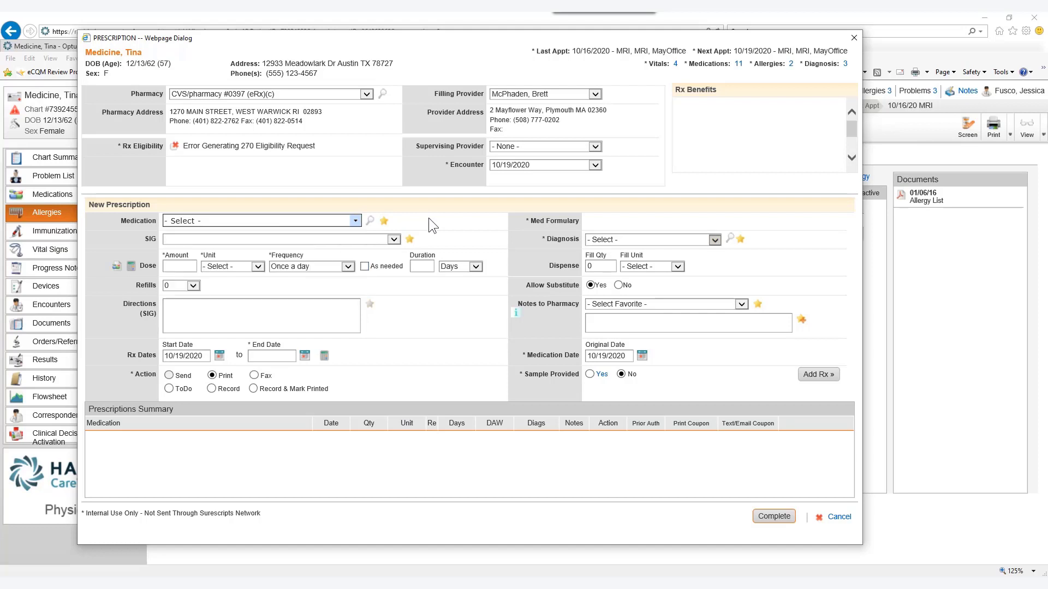
Step: Search the medications for lipitor with generics included and choose Atorvastatin Calcium Oral Tablet 10 MG for the prescription
click(370, 220)
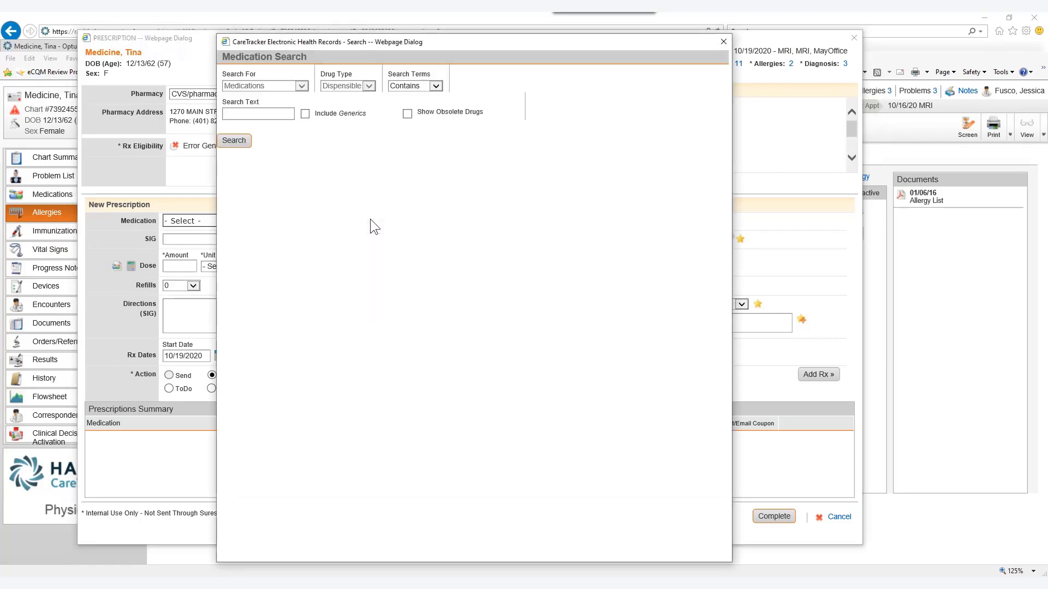
text(lipitor)
key(Return)
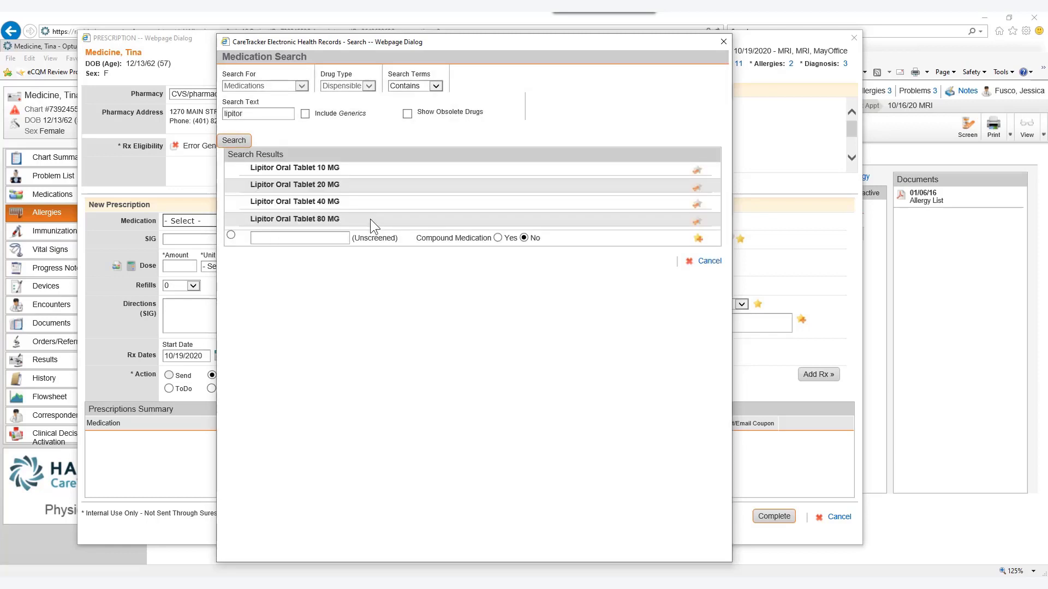
click(304, 114)
click(234, 140)
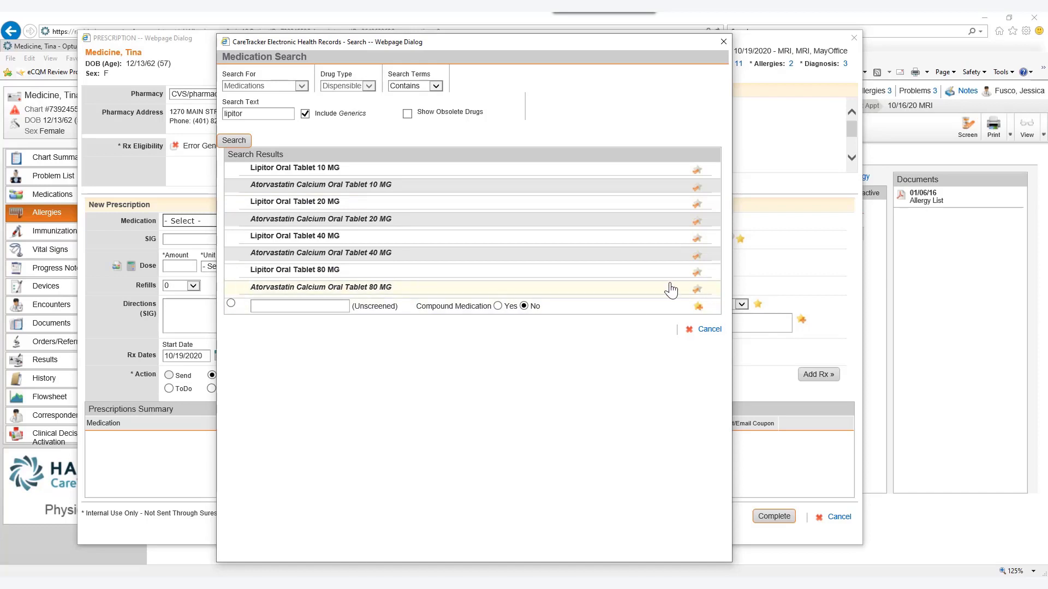
click(351, 193)
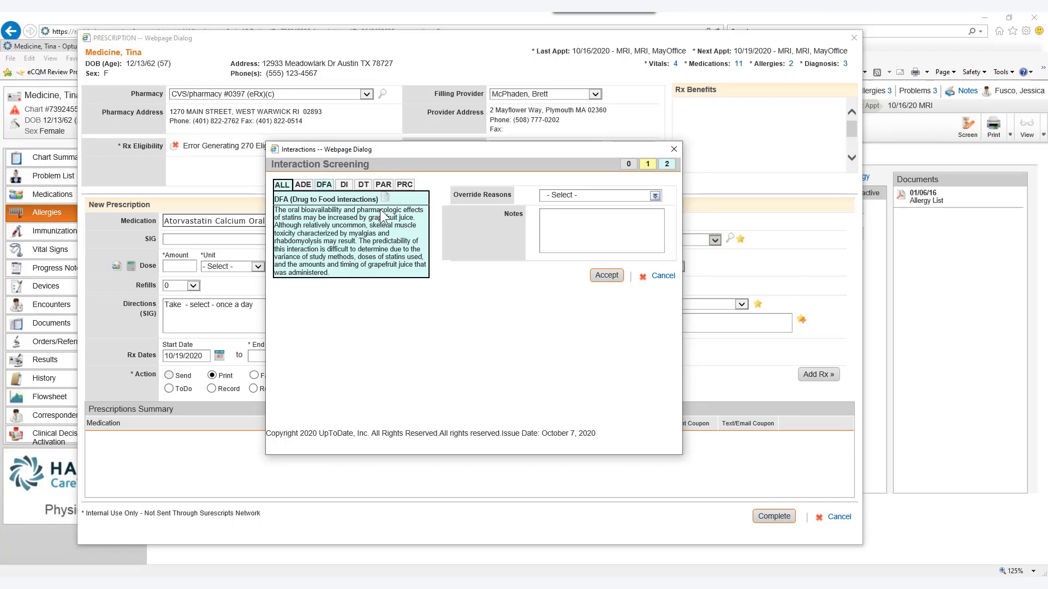
Step: Override the drug-to-food interaction with the reason "Benefit outweighs risk" and accept the screening
click(654, 197)
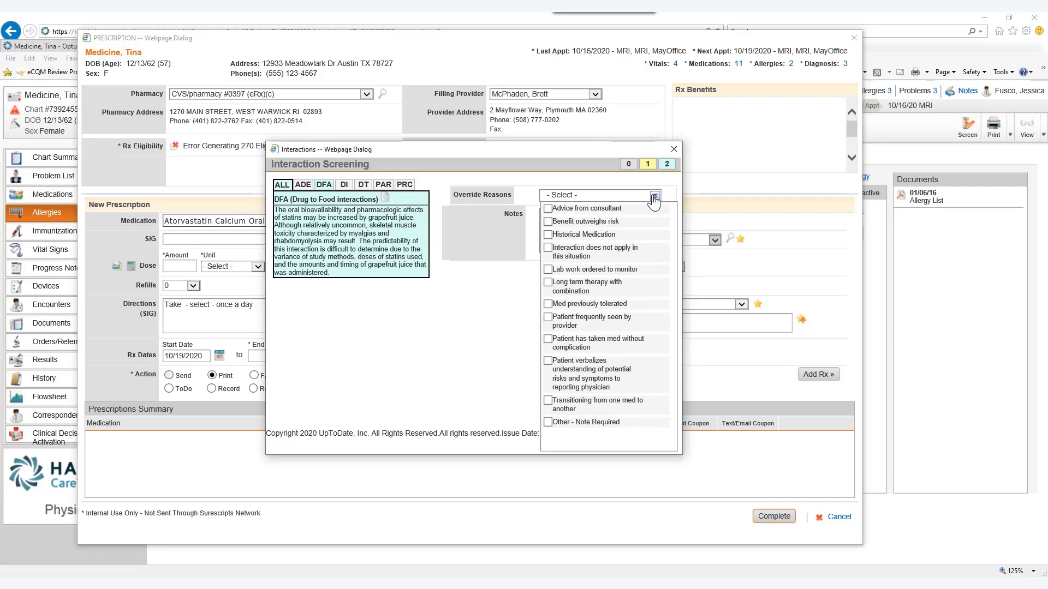
click(548, 221)
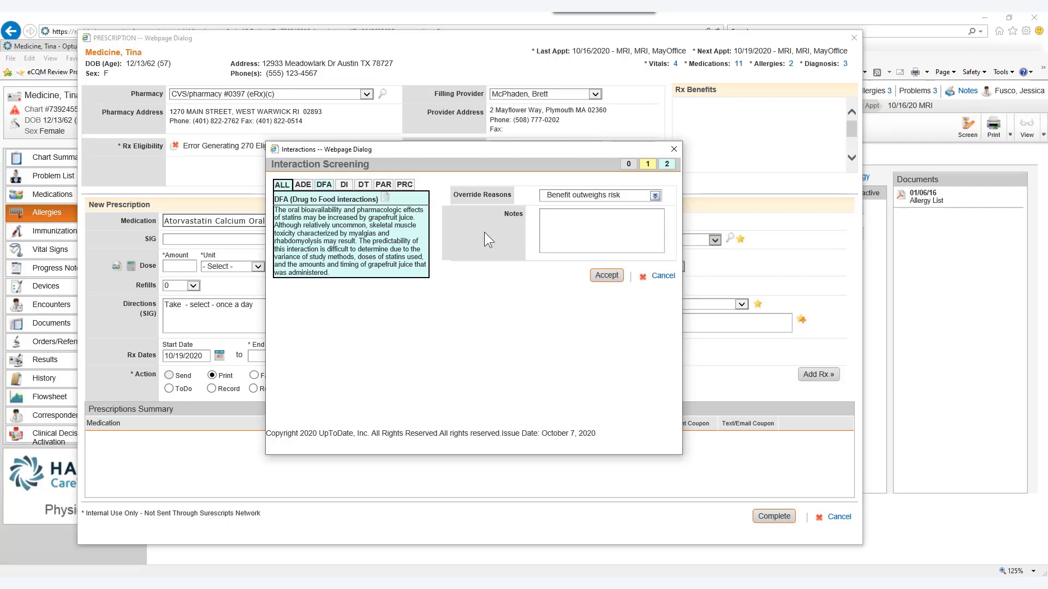
click(571, 231)
click(607, 276)
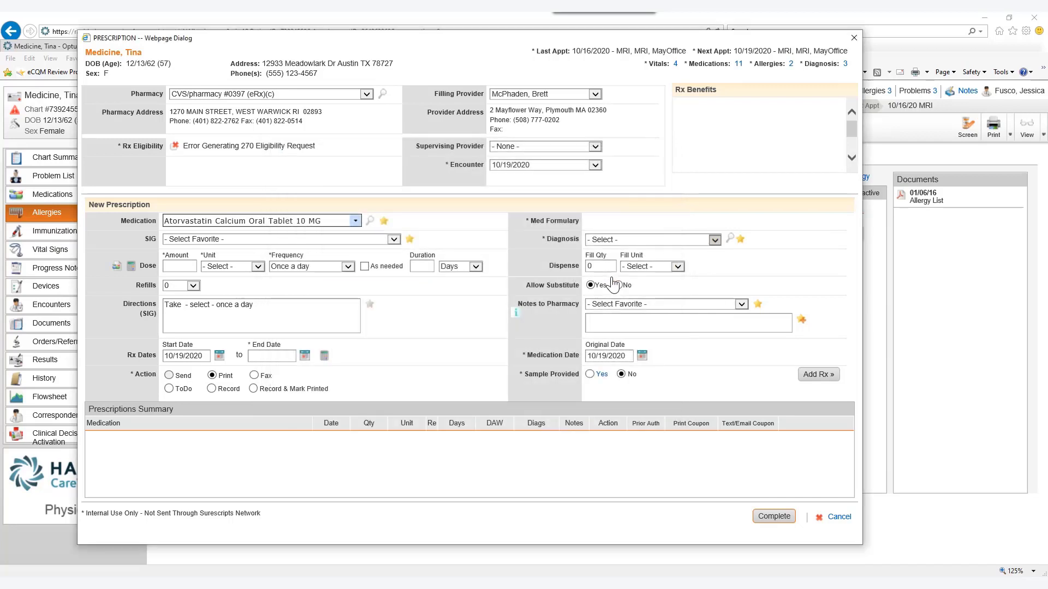
Step: Check the favorite SIGs without choosing one, and set the dose to 1 tablet once a day
click(393, 240)
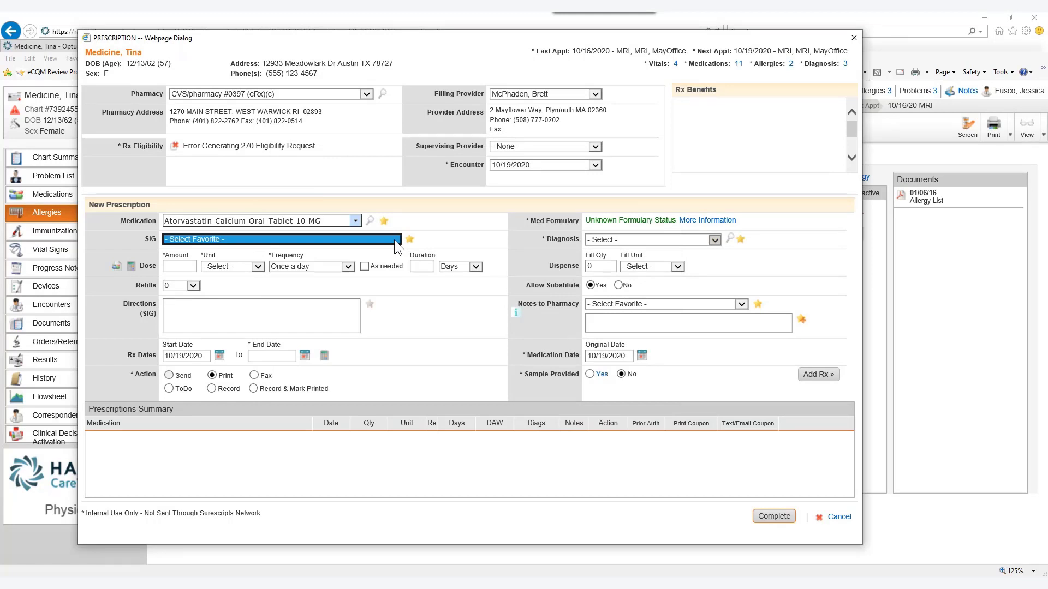
click(305, 241)
click(405, 322)
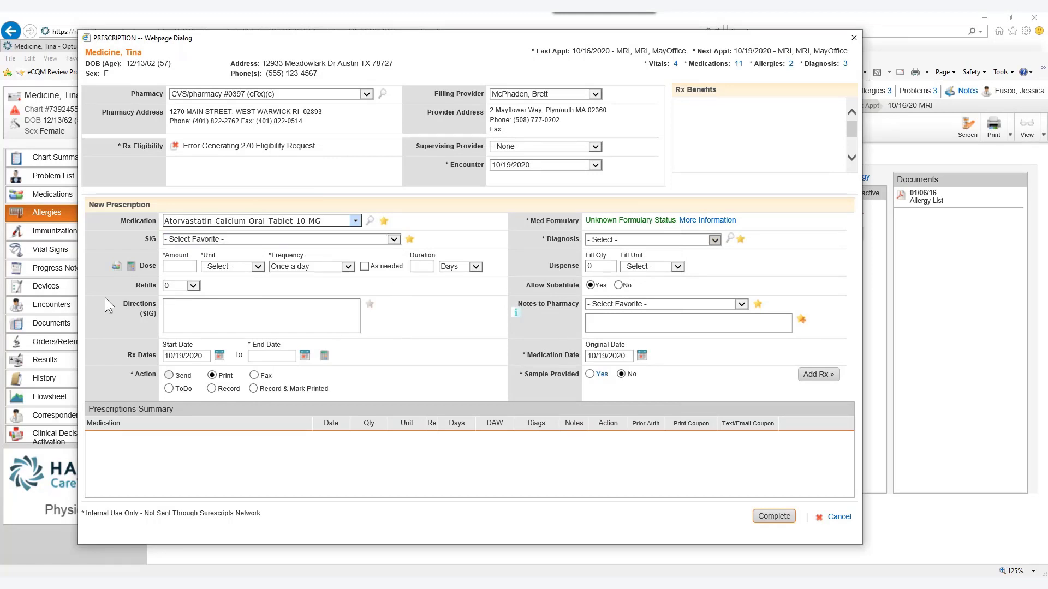
click(179, 265)
text(1)
key(Tab)
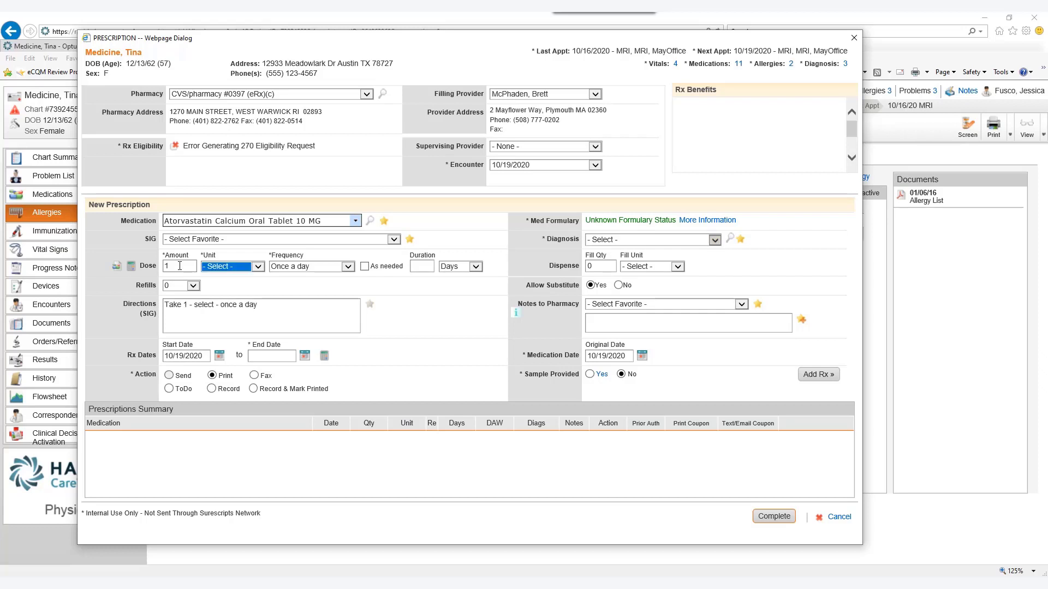
click(257, 268)
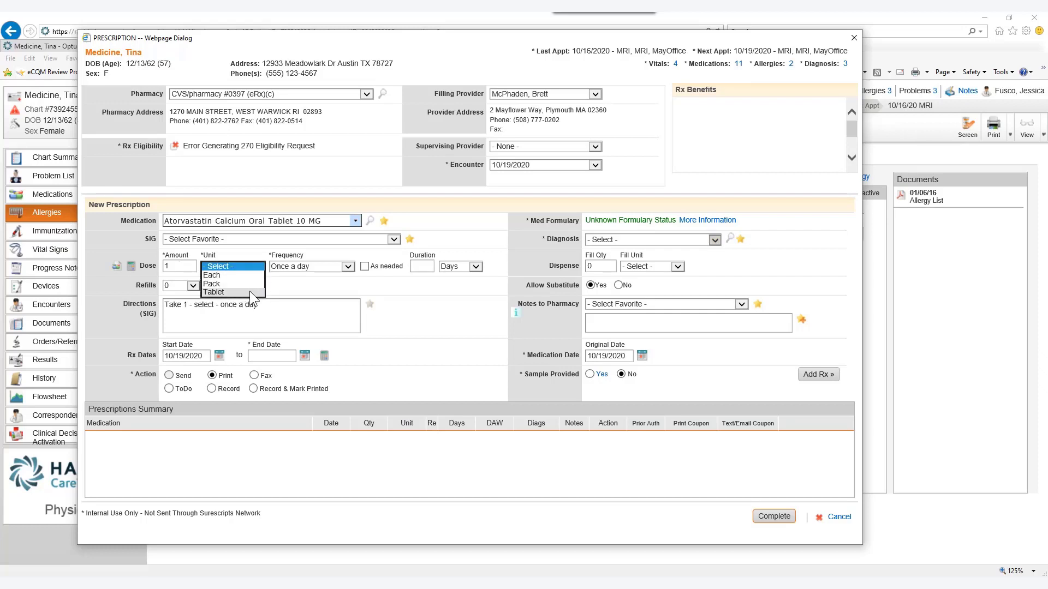
click(250, 291)
click(348, 266)
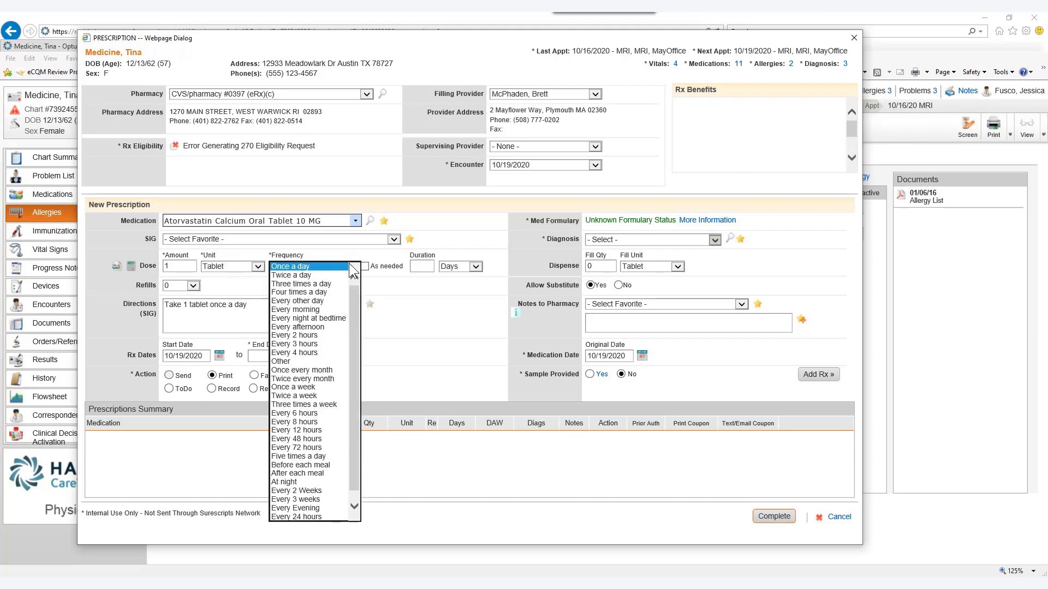
click(318, 266)
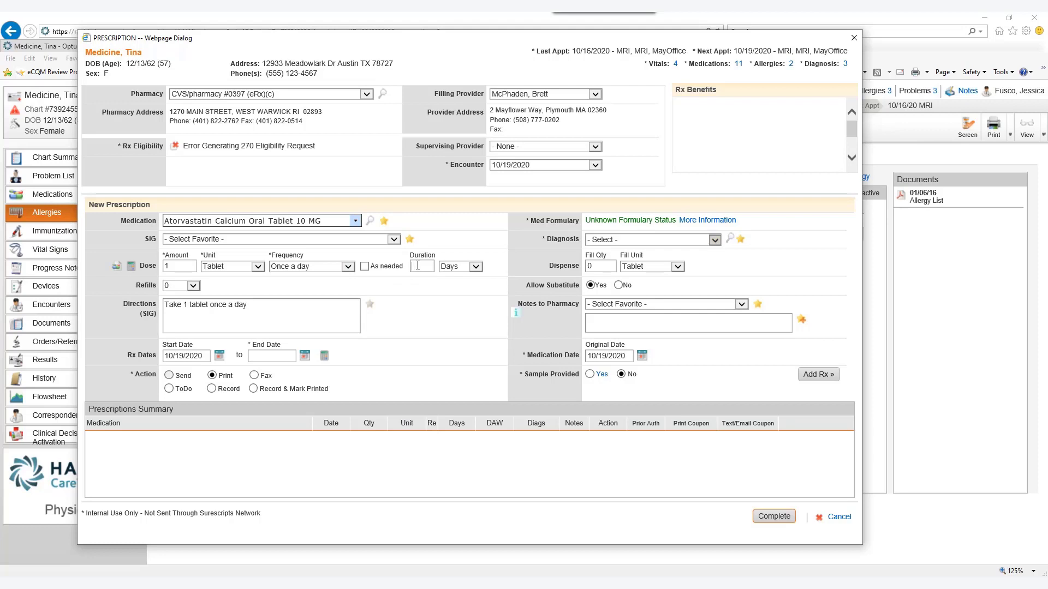
Step: Set the duration to 90 days and trim the directions to "Take 1 tablet once a day"
text(90)
key(Tab)
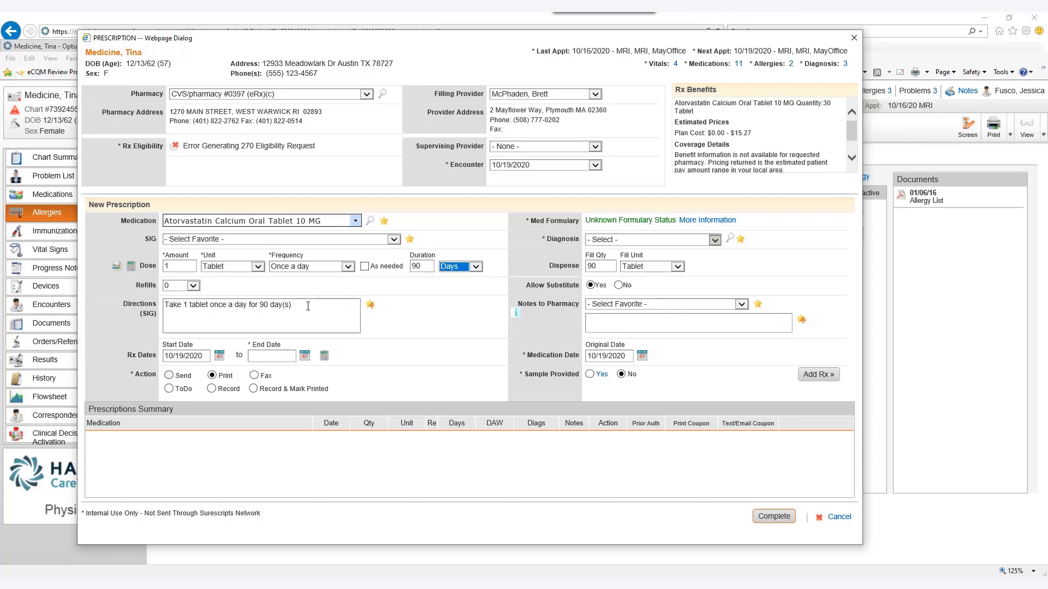
drag(307, 306, 255, 300)
key(BackSpace)
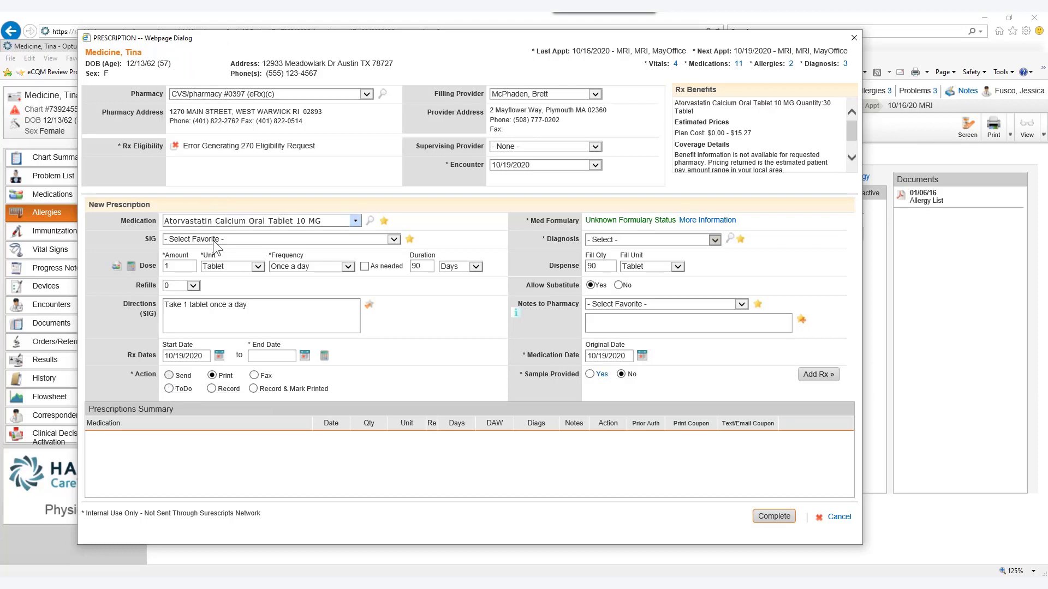
Step: Review the prescription's benefit and coverage details, and assign the problem-list diagnosis HTN (hypertension) (I10)
click(686, 96)
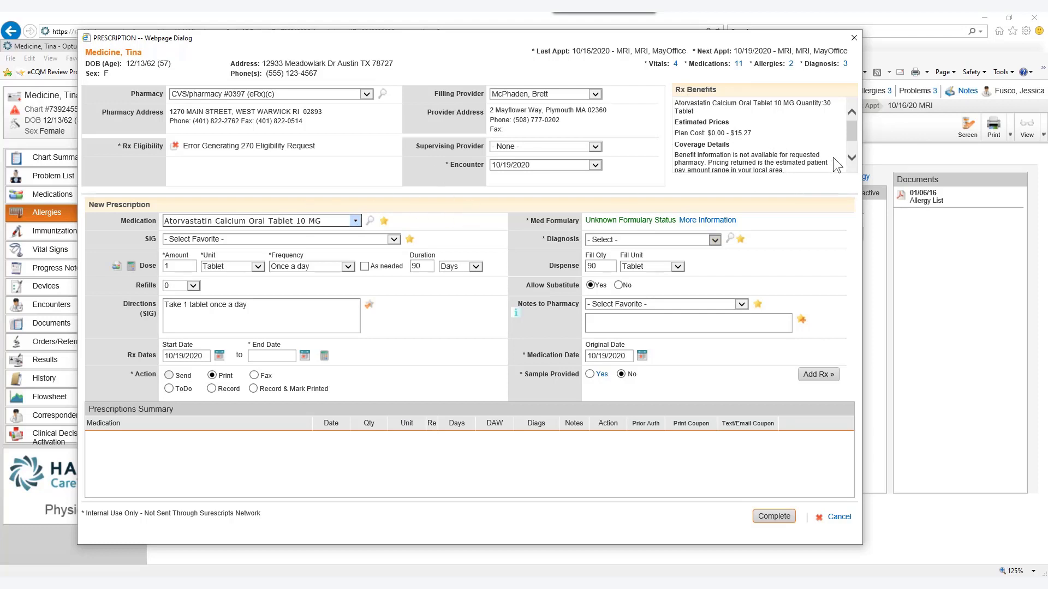
click(851, 158)
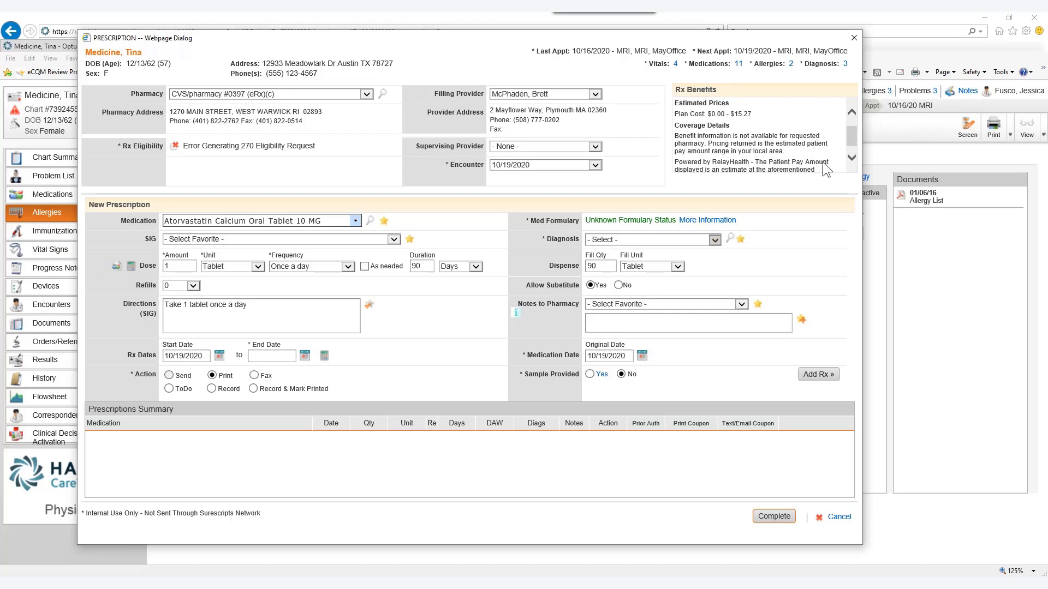
click(852, 158)
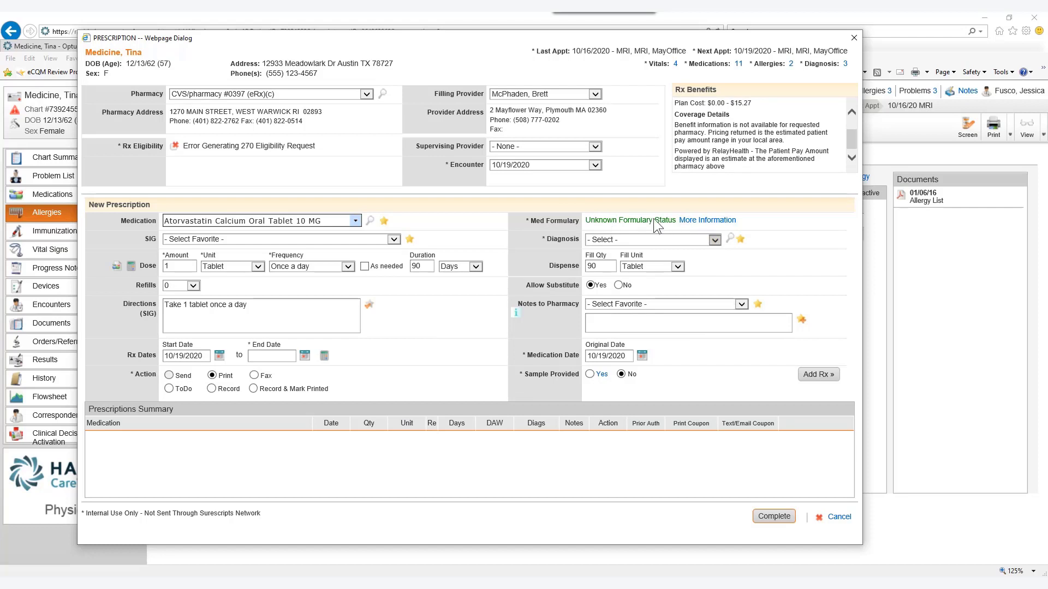
click(715, 241)
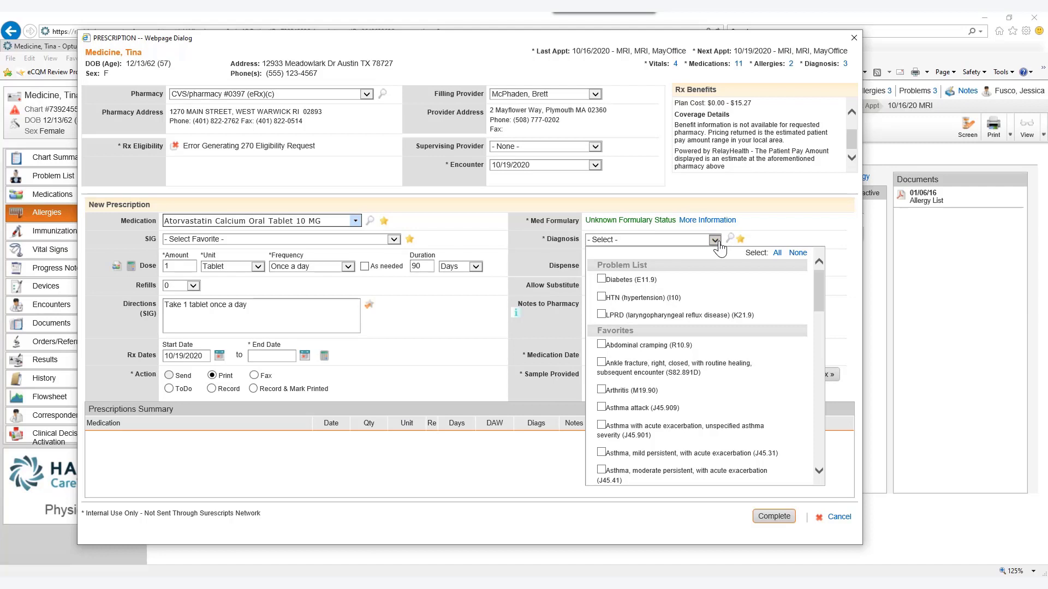
click(601, 297)
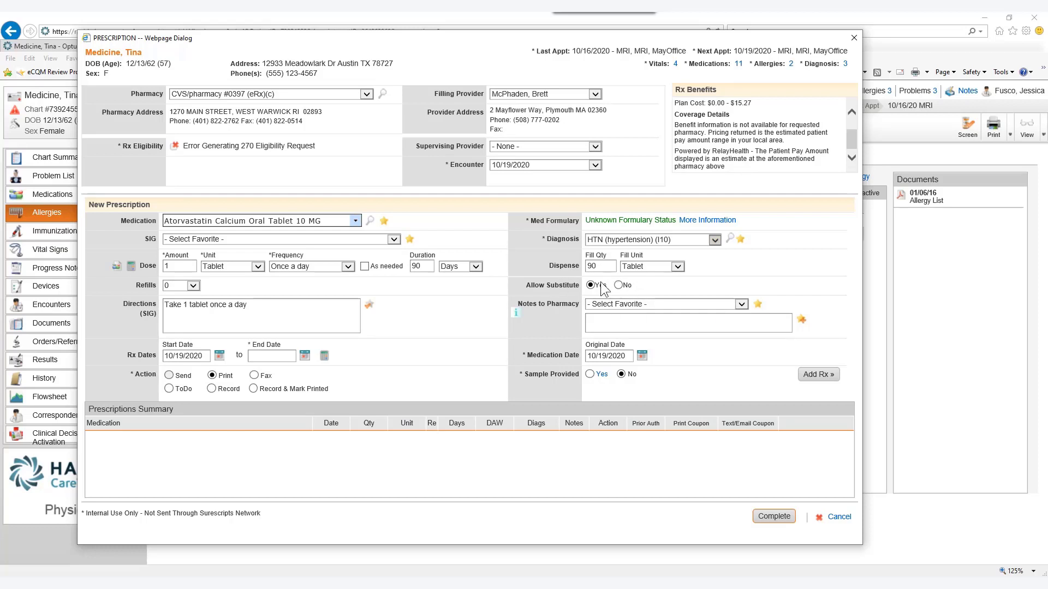
Step: Include the favorite pharmacy note "Have patient call for follow-up appointment." and add the prescription to the summary
click(741, 302)
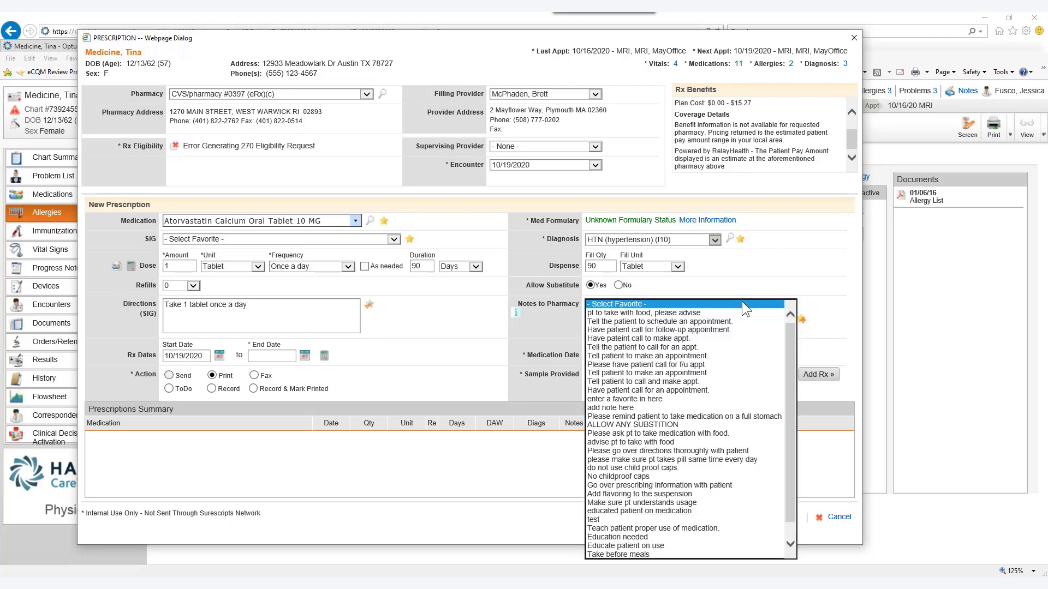
click(731, 329)
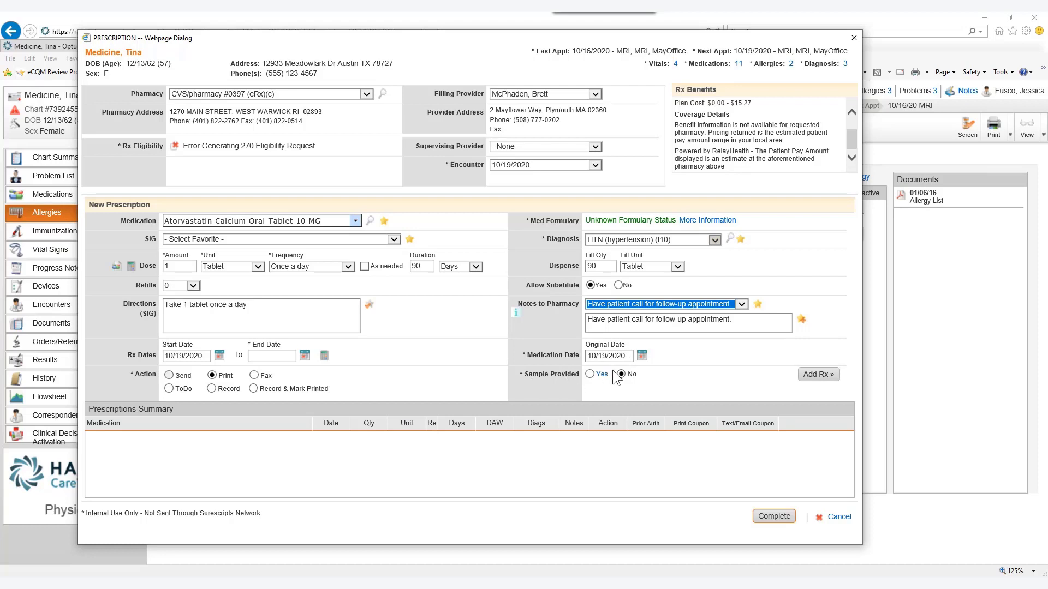
click(812, 379)
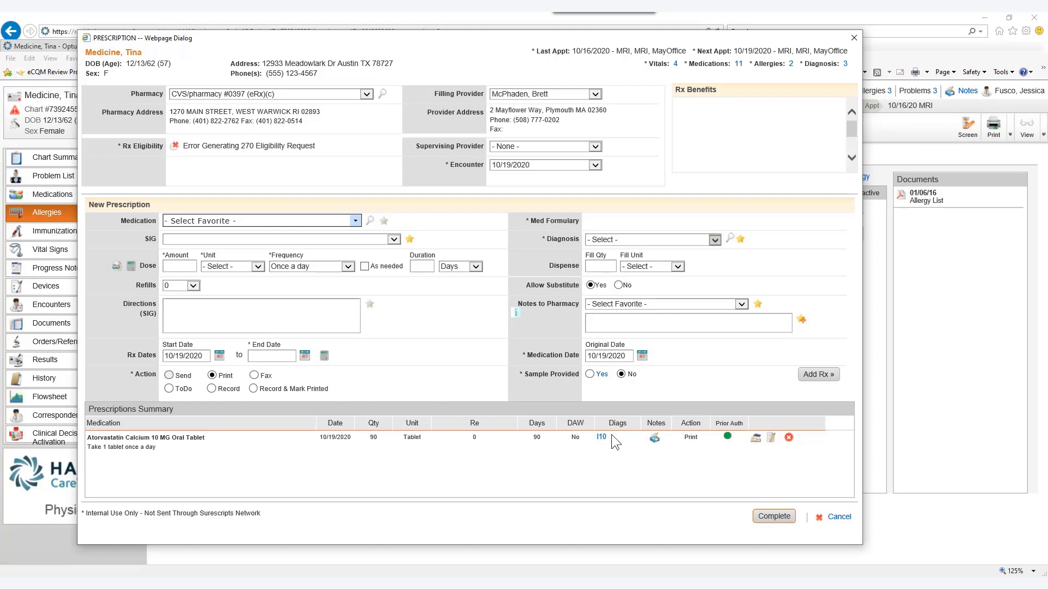
Step: Examine the atorvastatin entry's notes and prior authorization indicators, read through its patient education sheet and close the sheet
mouse_move(655, 440)
key(ctrl)
key(ctrl)
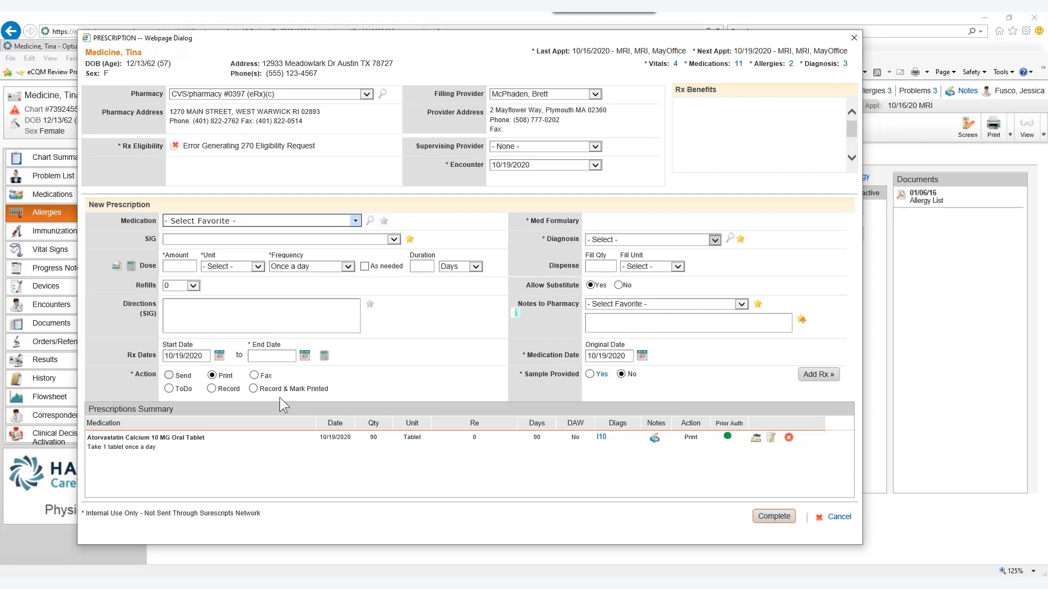
click(728, 437)
click(757, 438)
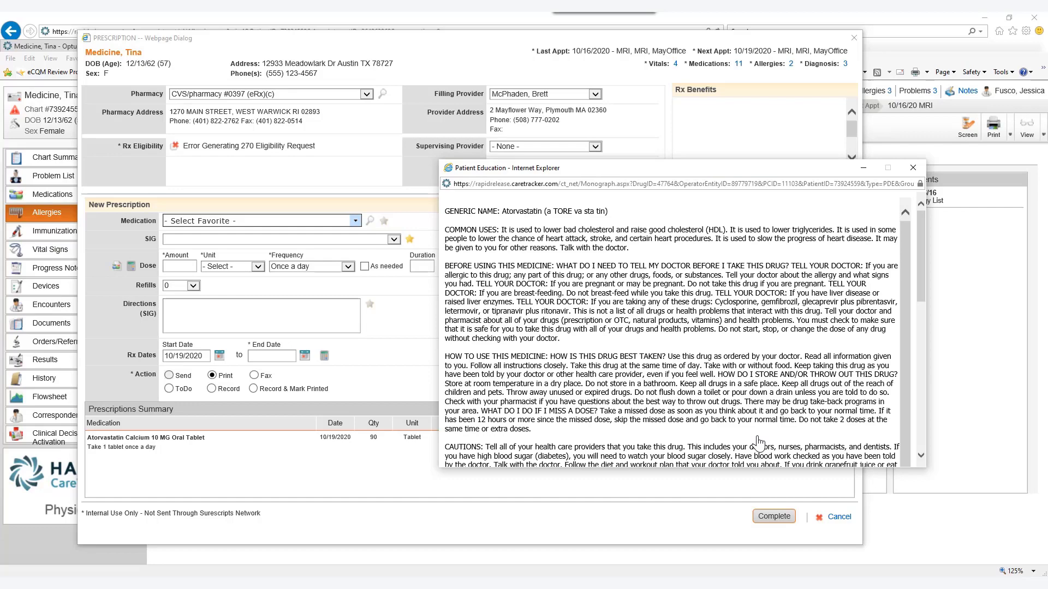
scroll(758, 442, down, 10)
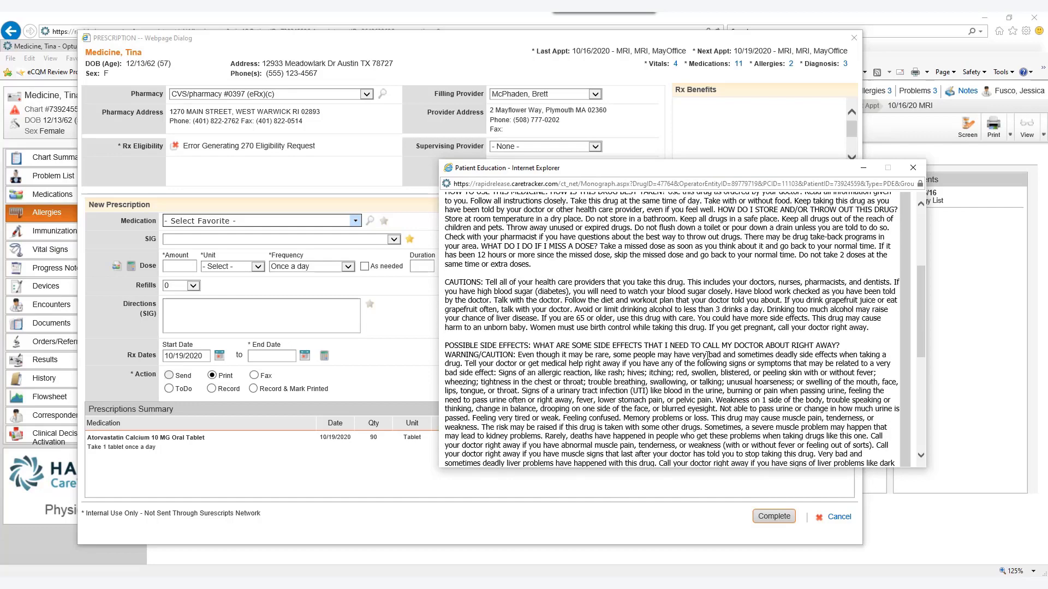
scroll(789, 279, up, 6)
click(913, 167)
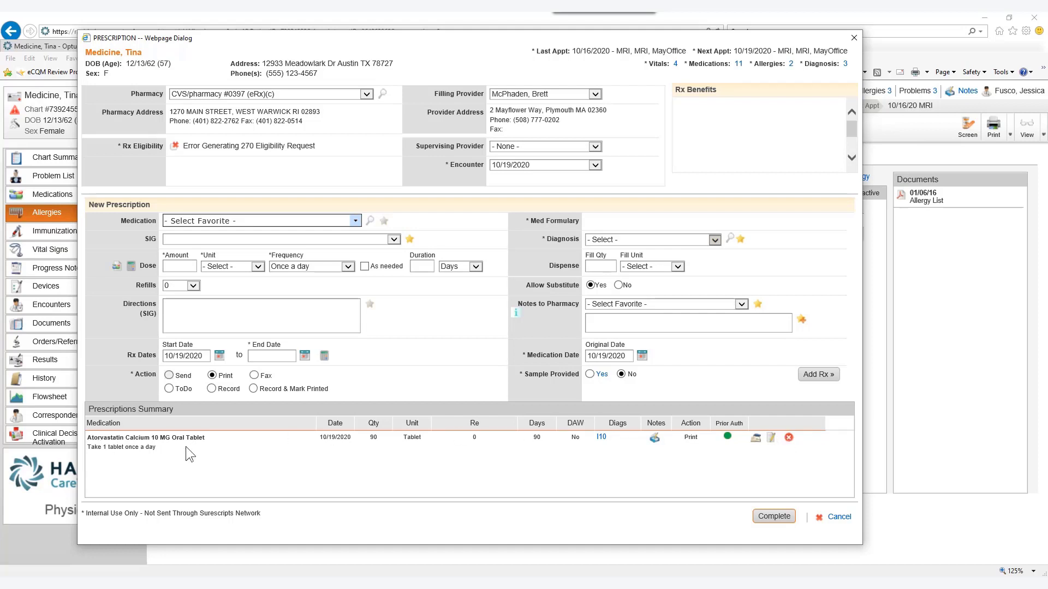
Step: Complete the prescription and sign it electronically by entering the provider's signature PIN
click(782, 520)
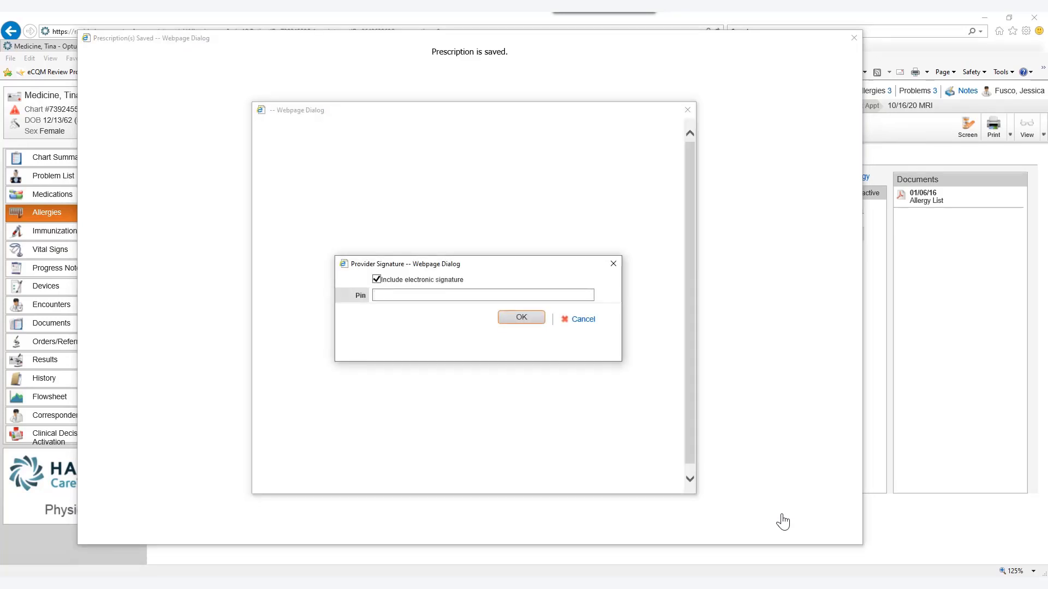
text(****)
click(521, 317)
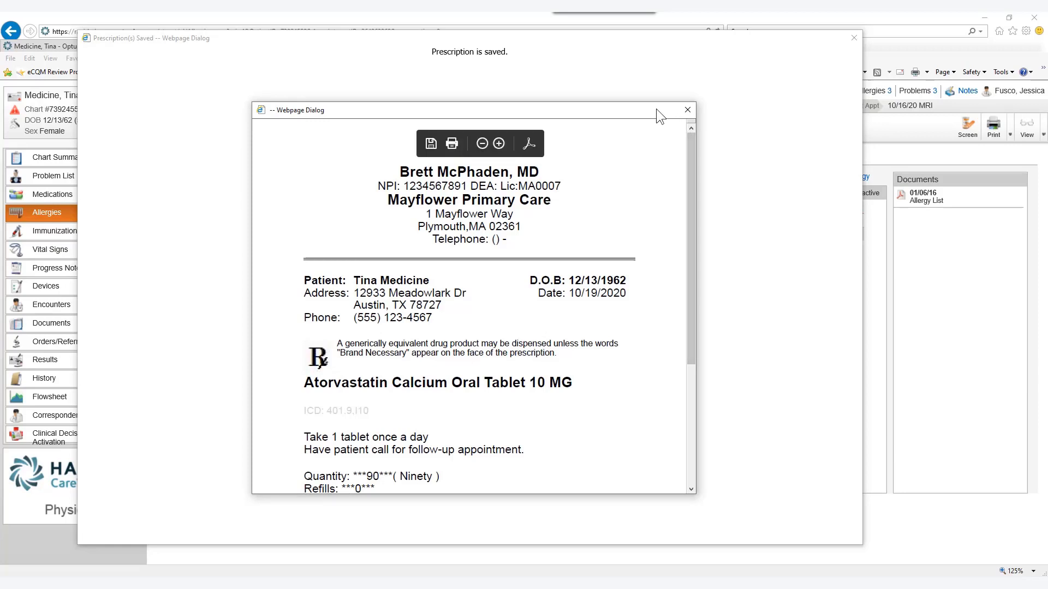
Step: Read through the signed atorvastatin prescription printout down to its security features, and close it to return to the chart
drag(656, 109, 654, 74)
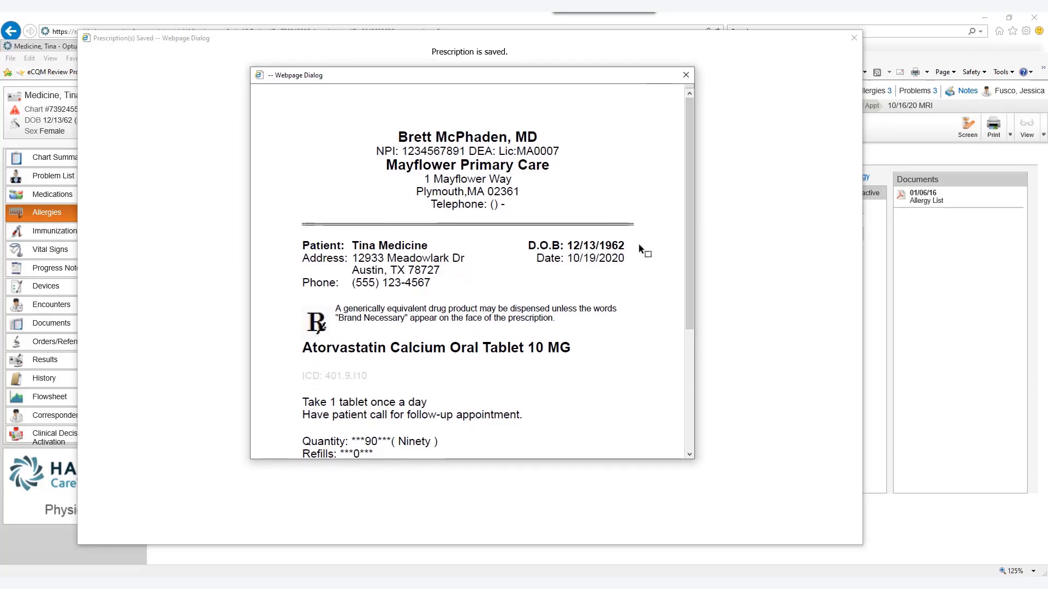
scroll(640, 244, down, 1)
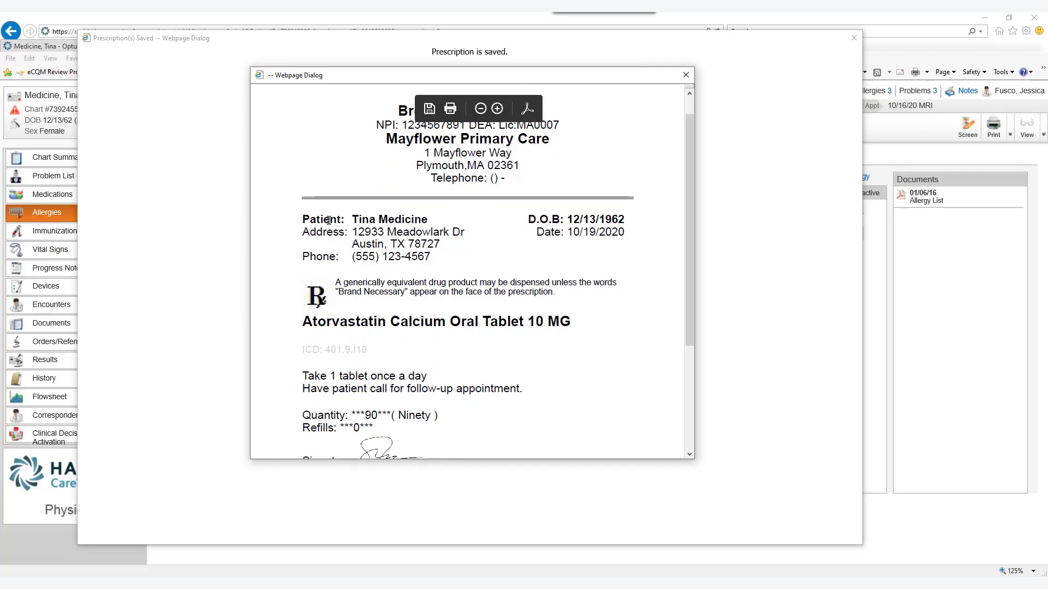
scroll(548, 322, down, 2)
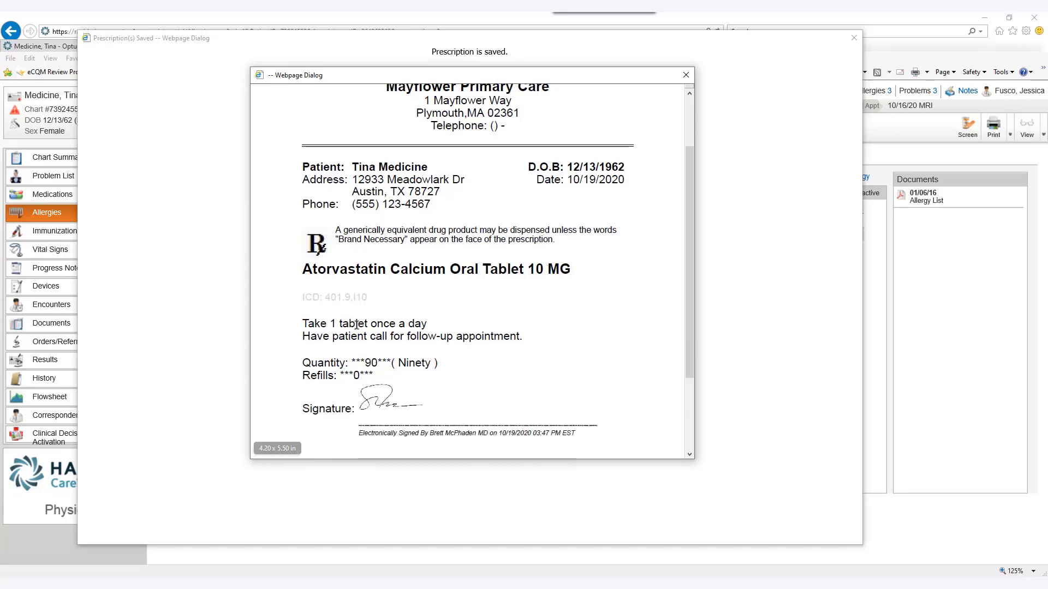
scroll(379, 365, down, 1)
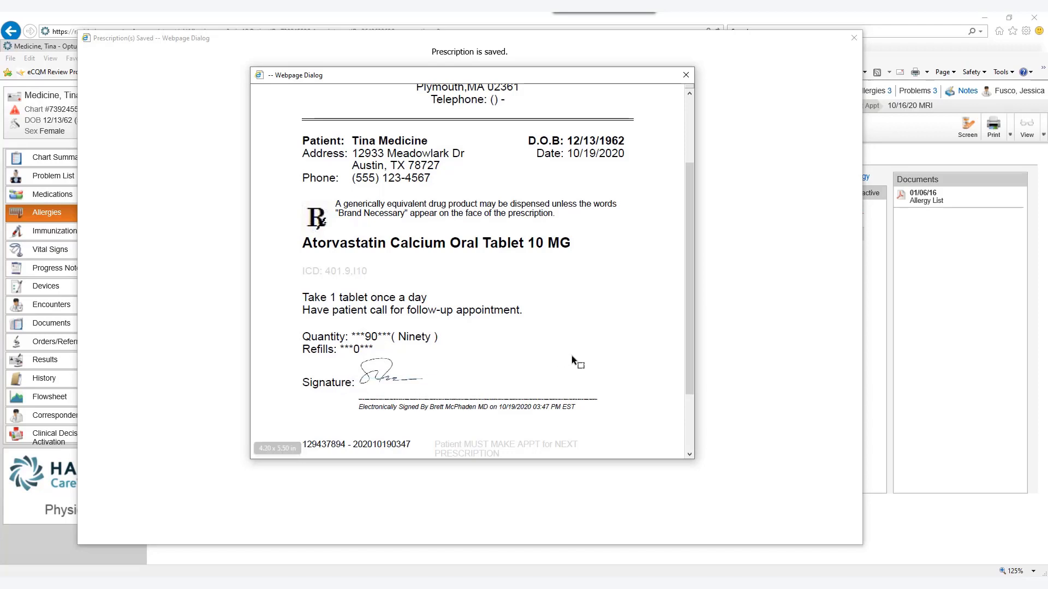
scroll(646, 373, down, 3)
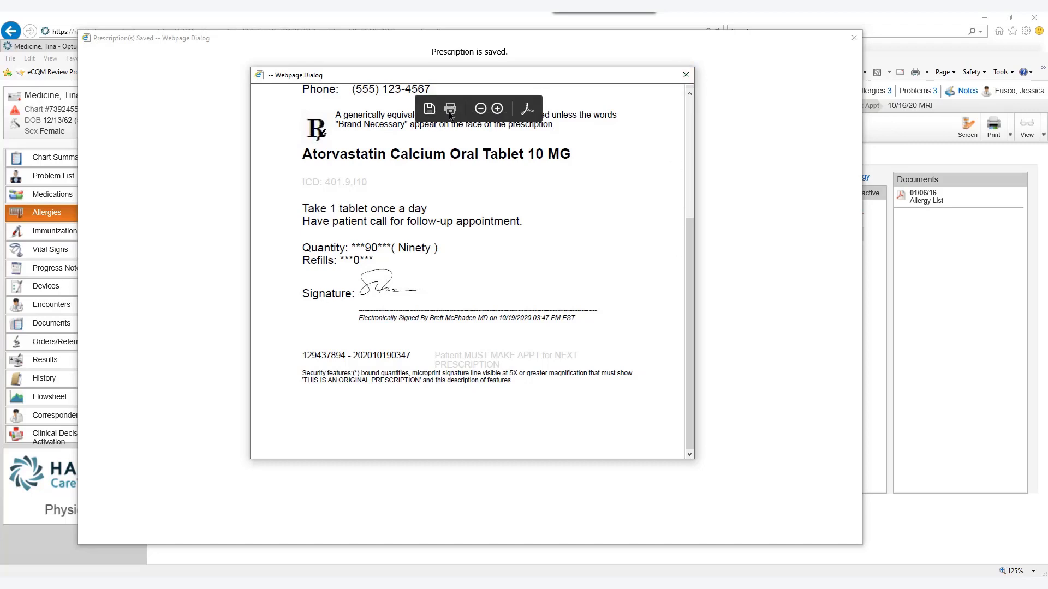
click(686, 77)
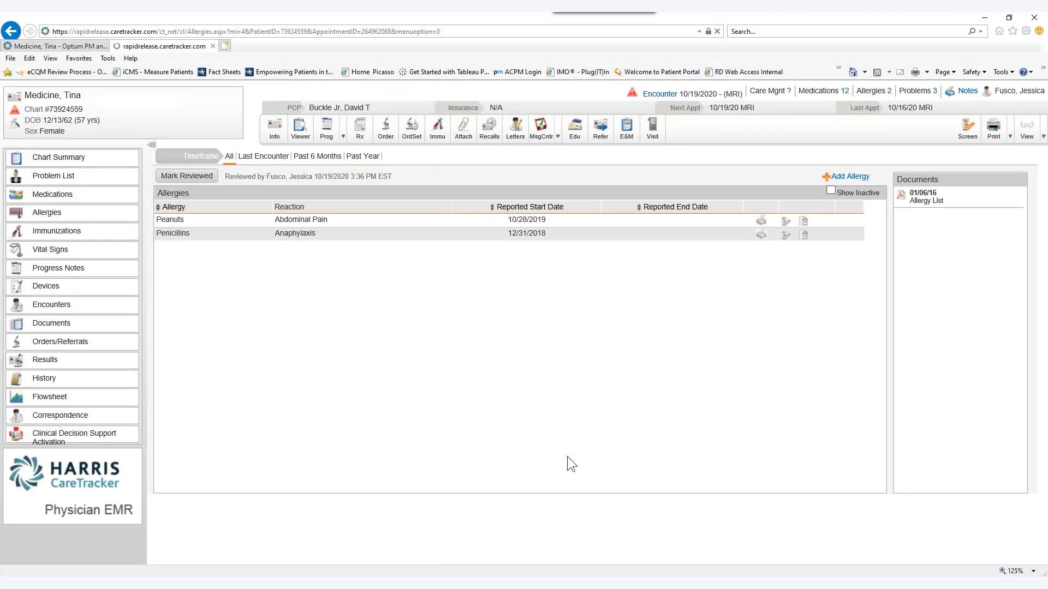
Step: Open the patient's medication list and examine the new Atorvastatin 10 MG entry's pharmacy details, prescription status and linked diagnoses
click(77, 194)
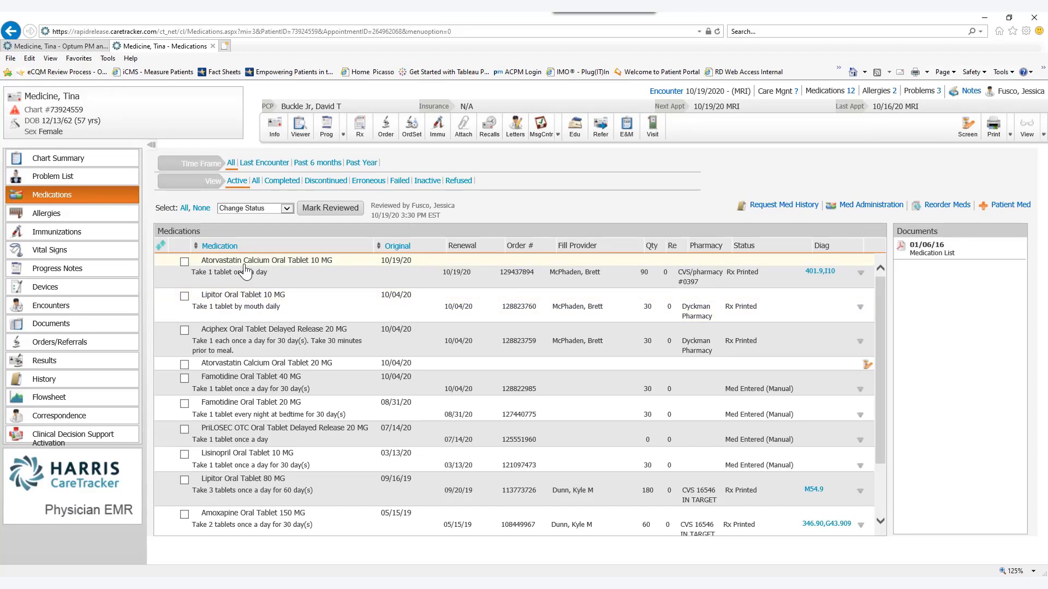
key(ctrl)
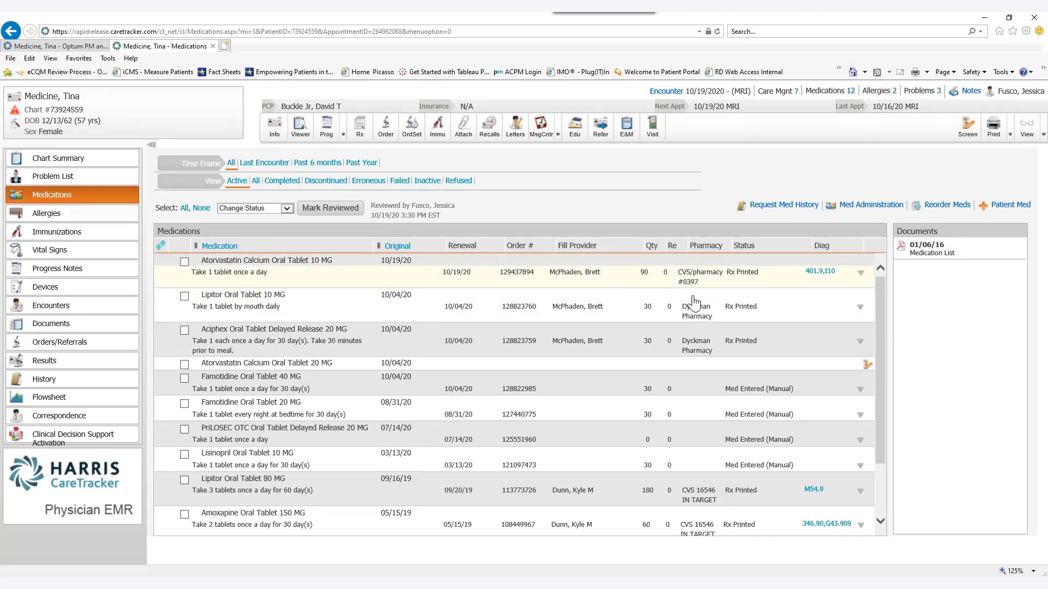
mouse_move(707, 281)
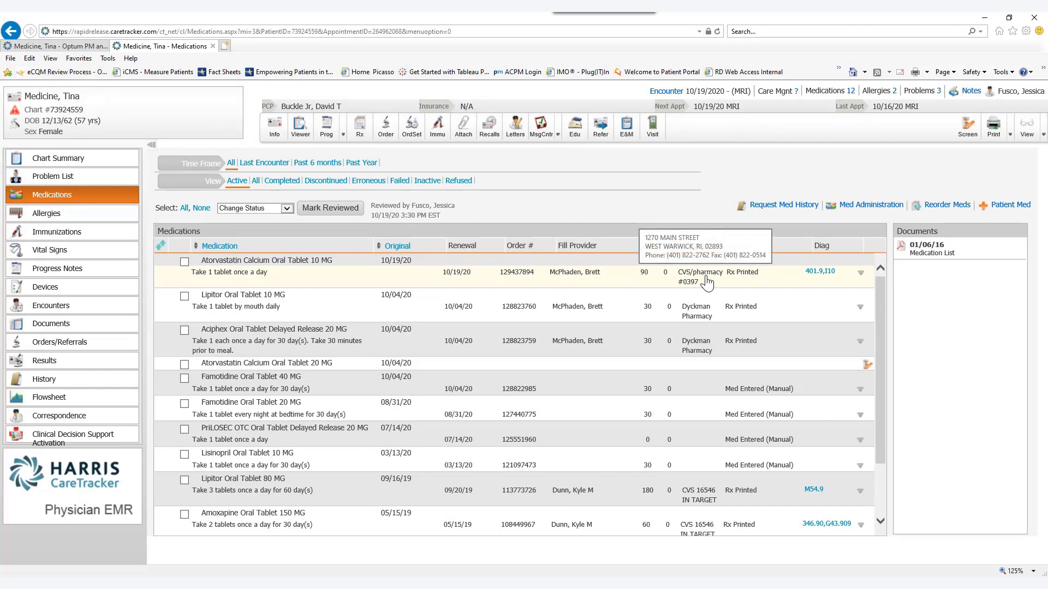
key(ctrl)
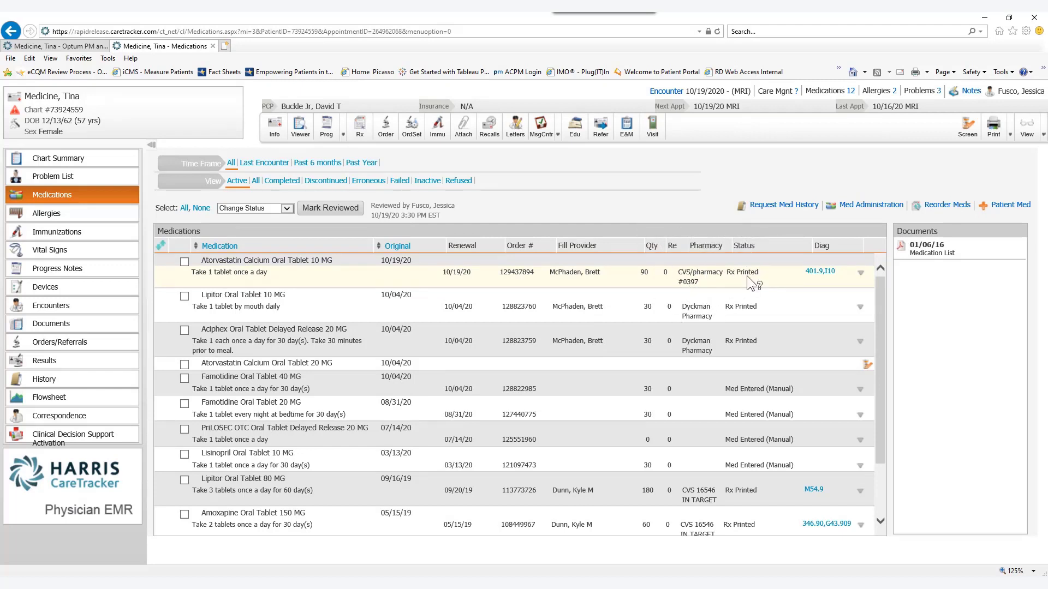
key(ctrl)
key(ctrl)
key(ctrl)
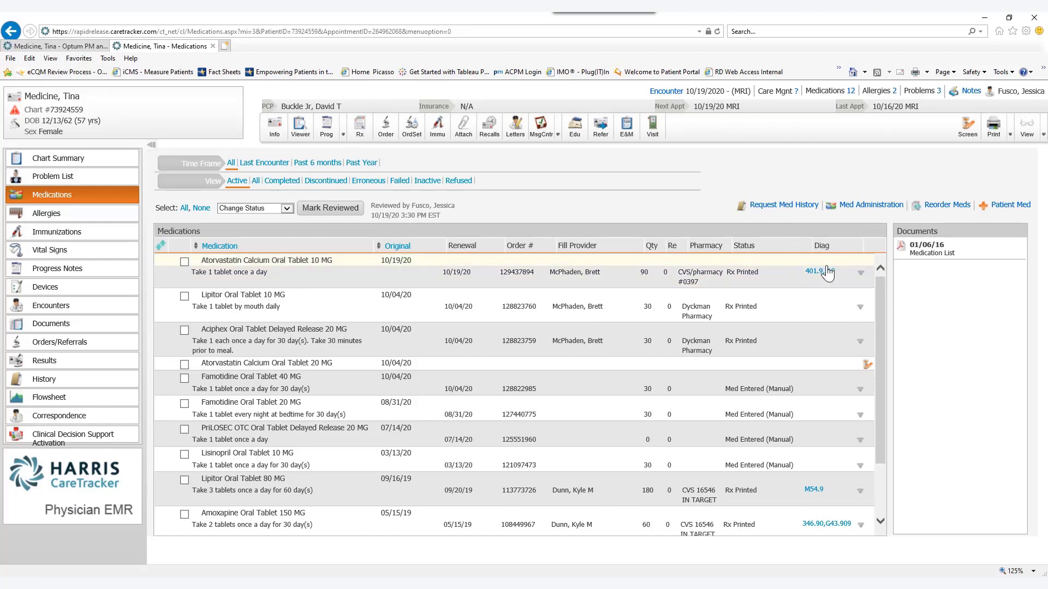
mouse_move(816, 278)
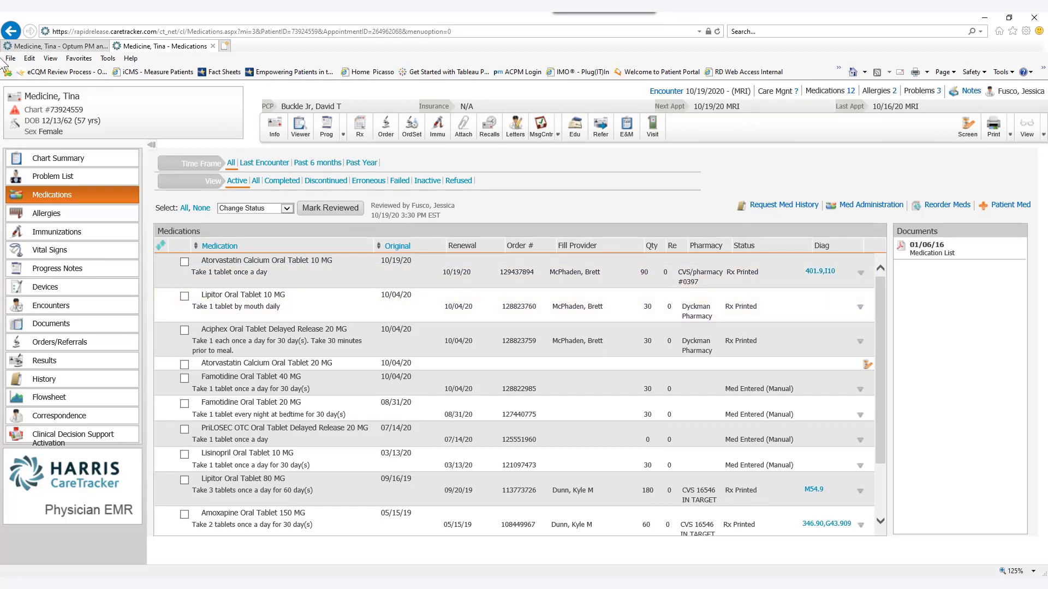
Step: Return to the practice management window's Clinical Today page and open the Rx New task list
click(29, 49)
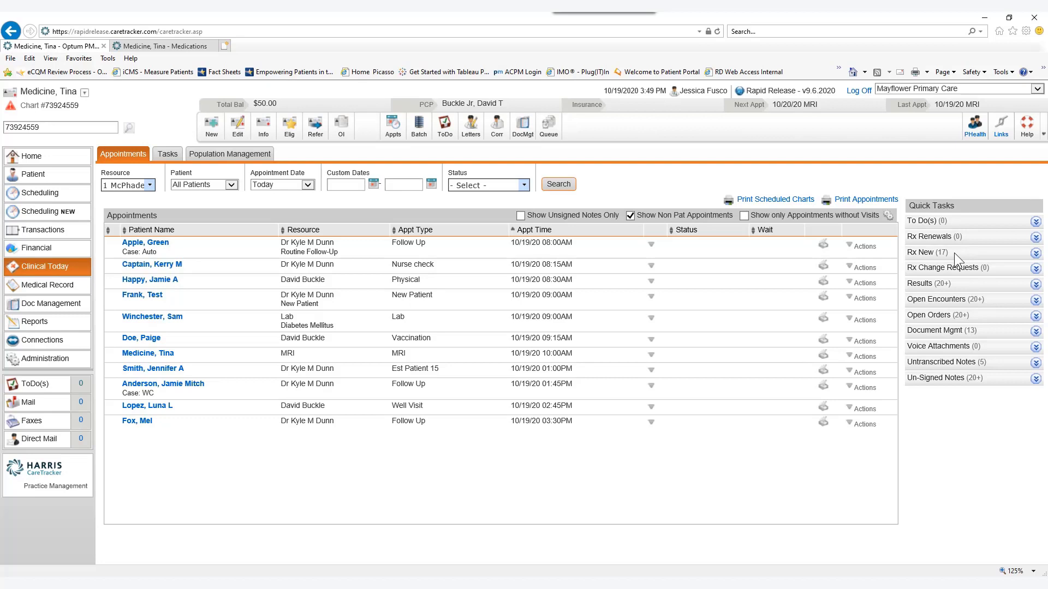
click(919, 253)
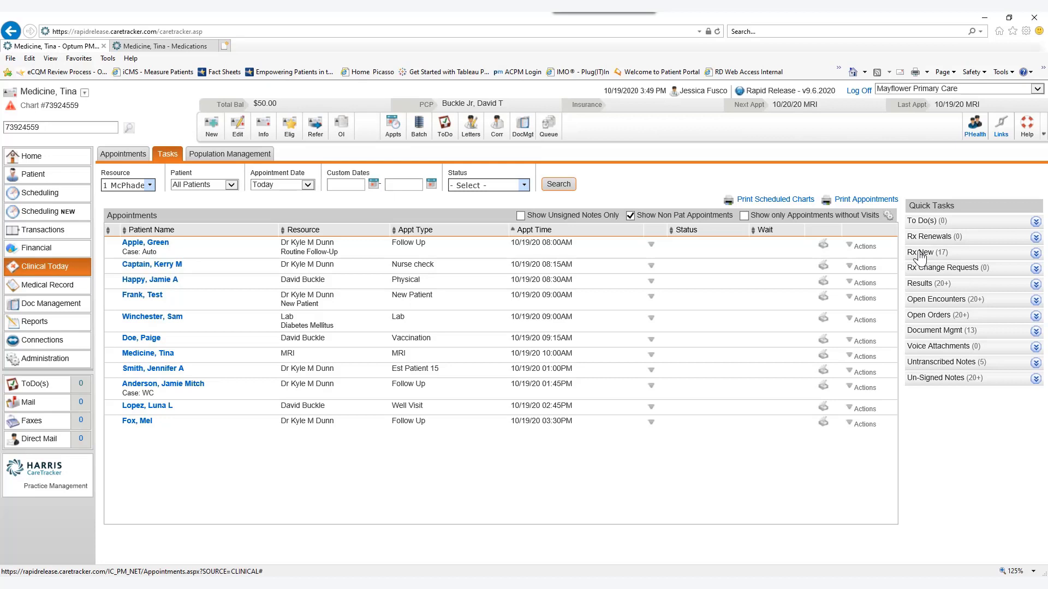
click(920, 254)
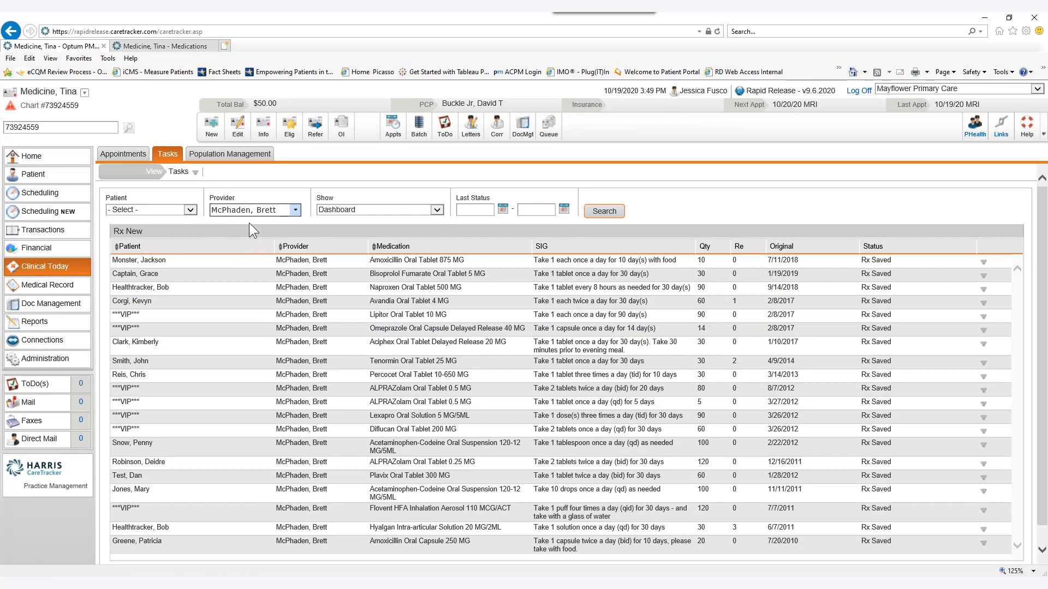
Step: Review the operator batch settings, the provider filter choices and the actions available for the first saved prescription
click(419, 130)
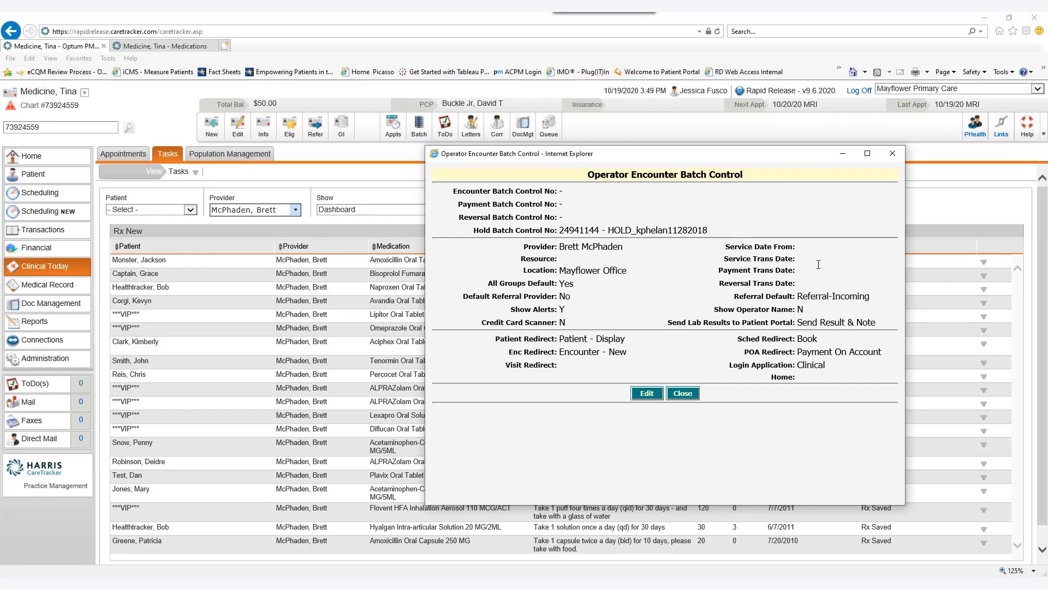
click(893, 155)
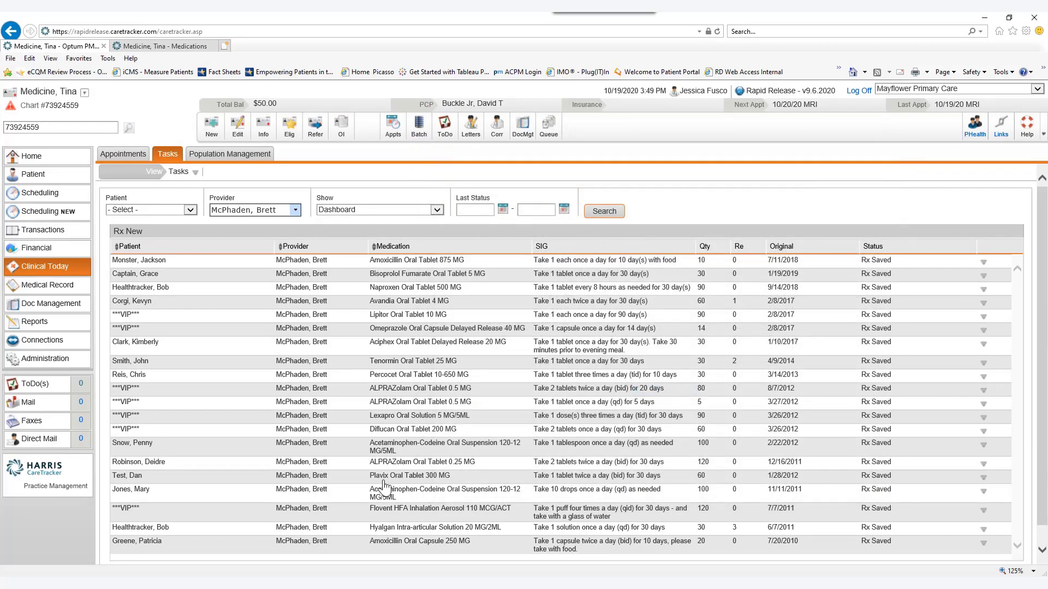
click(295, 212)
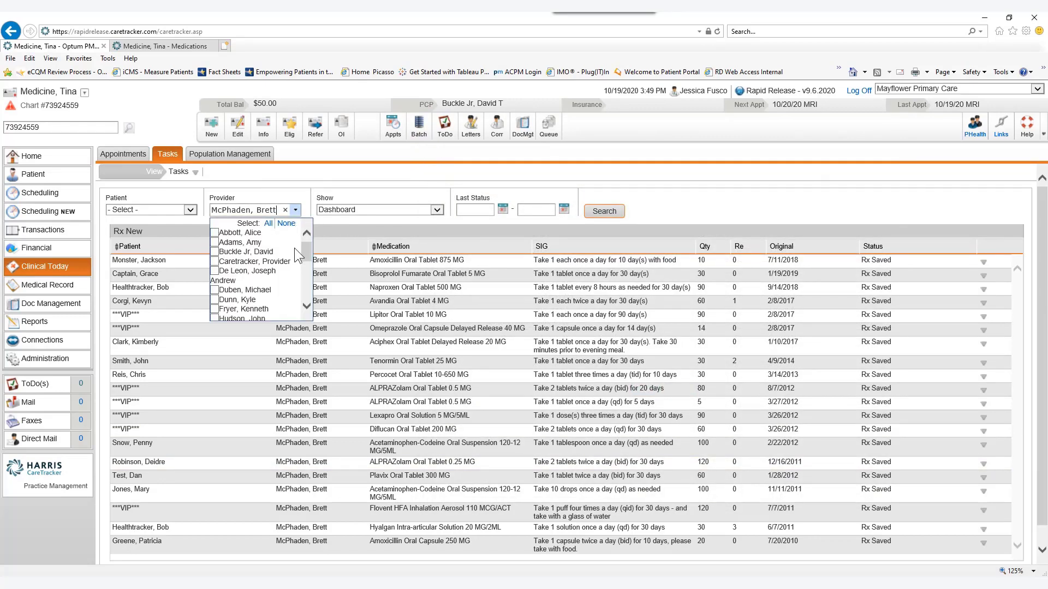
mouse_move(306, 253)
mouse_down()
mouse_move(299, 289)
mouse_move(297, 248)
mouse_move(304, 264)
mouse_move(312, 240)
mouse_up()
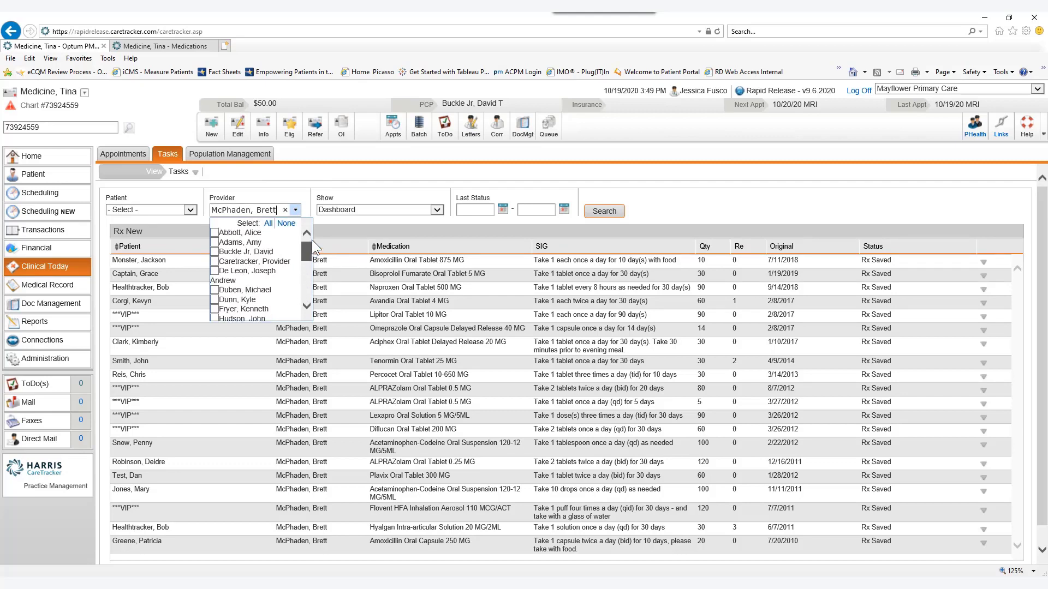
click(295, 210)
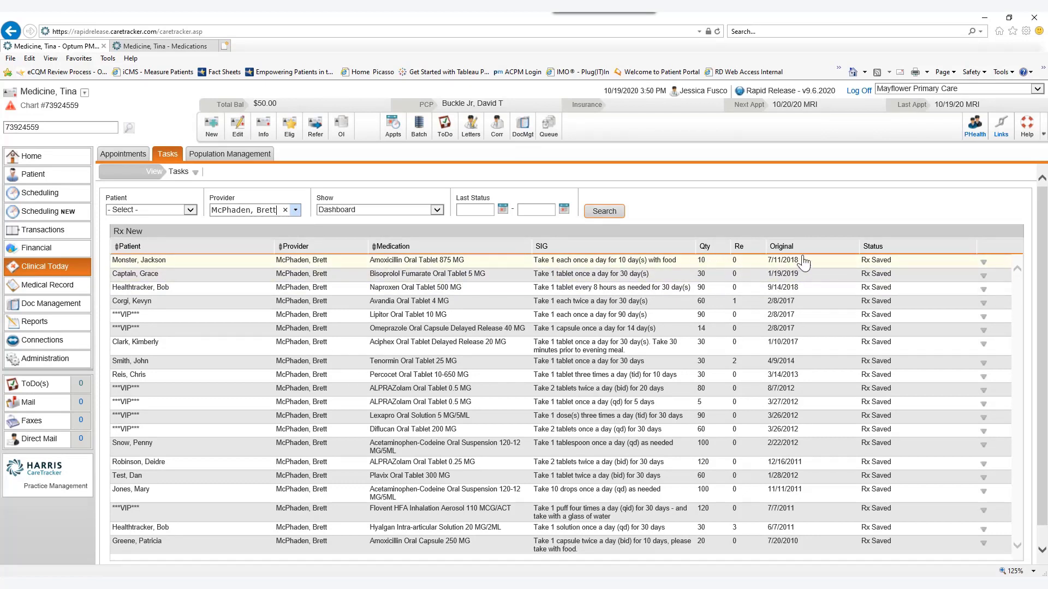
click(984, 264)
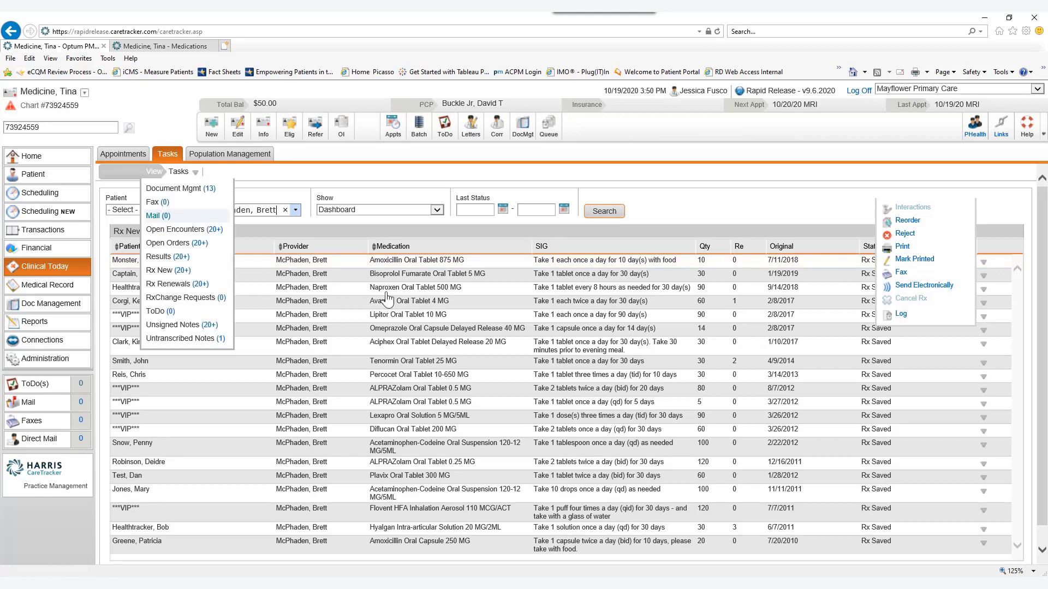
Step: Return to Clinical Today, open the prescription renewal requests and show those for all providers
click(52, 270)
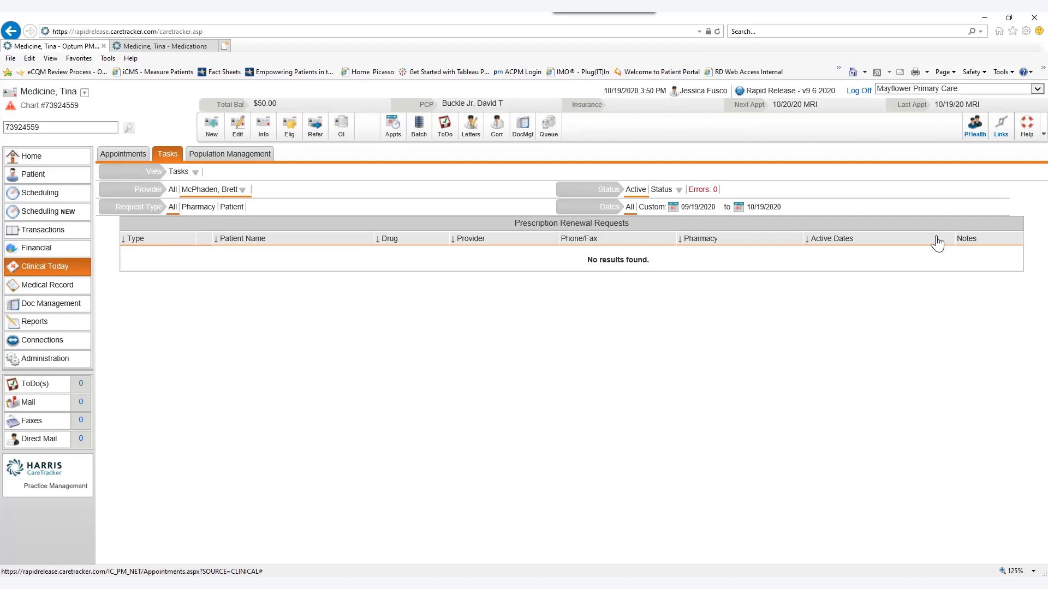
click(236, 189)
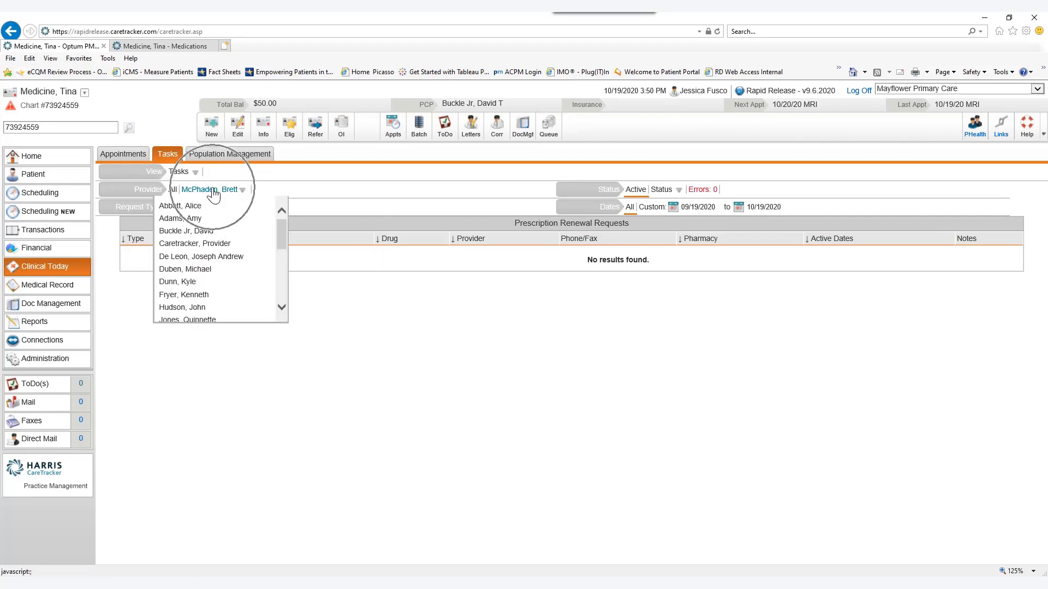
click(172, 193)
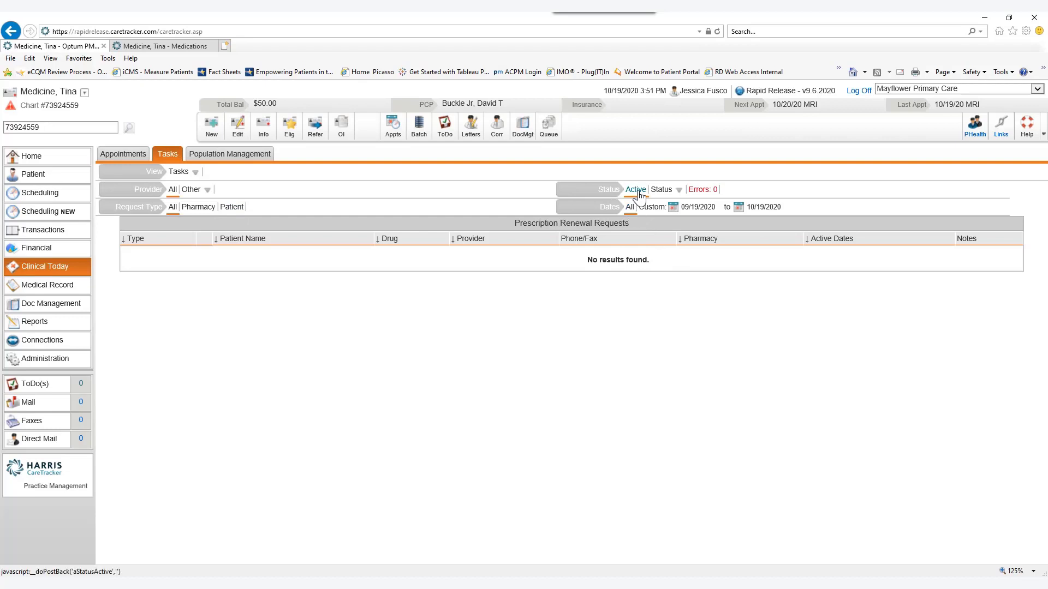
click(713, 190)
Step: Set the renewal requests' custom date range to start on 10/29/2018
click(673, 207)
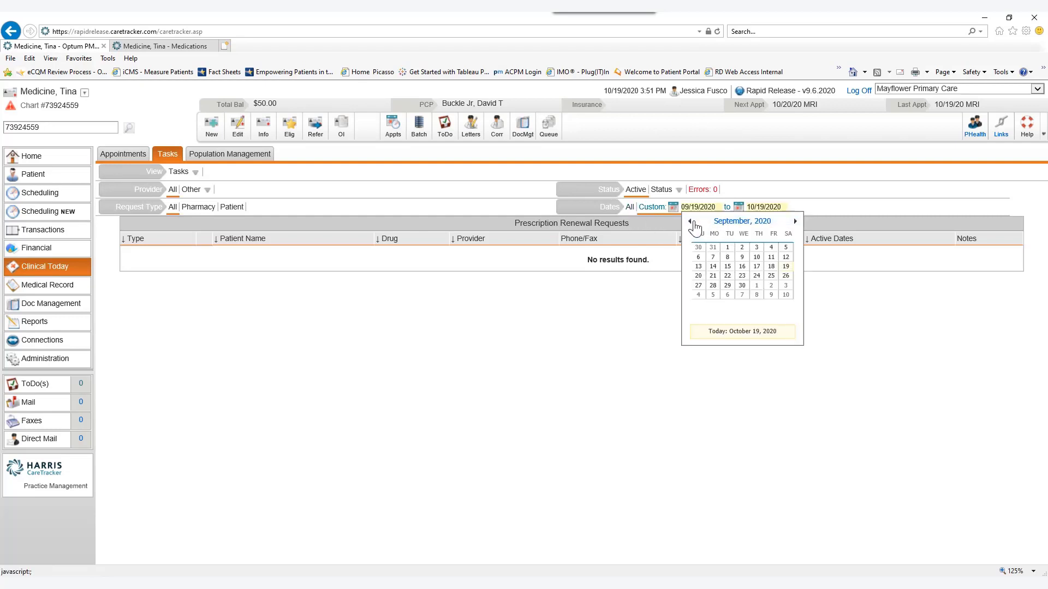
click(690, 221)
click(690, 221)
click(690, 222)
click(690, 221)
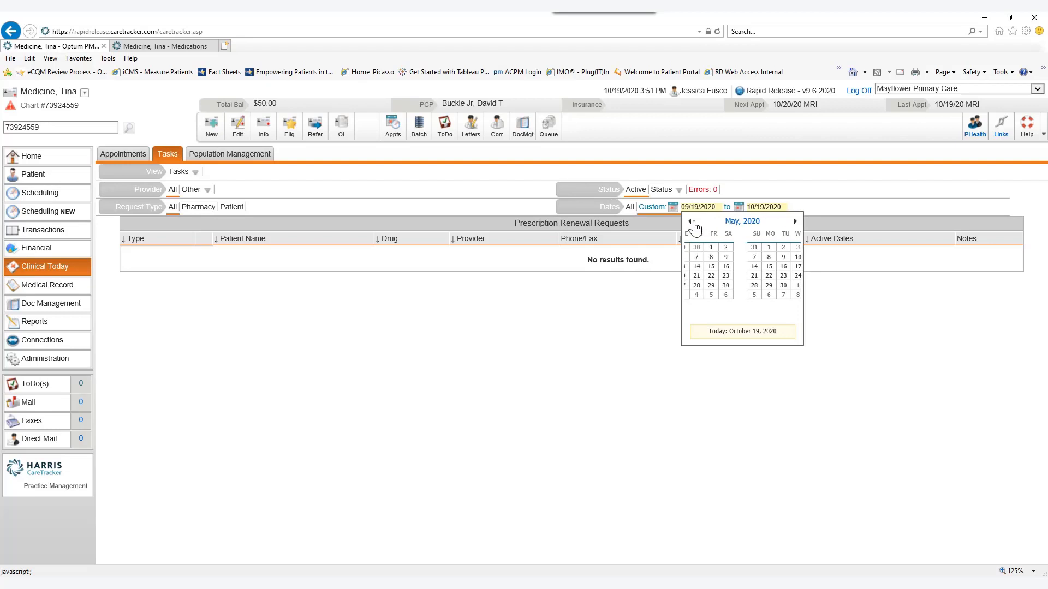
click(690, 222)
click(690, 222)
click(691, 222)
click(690, 221)
click(691, 222)
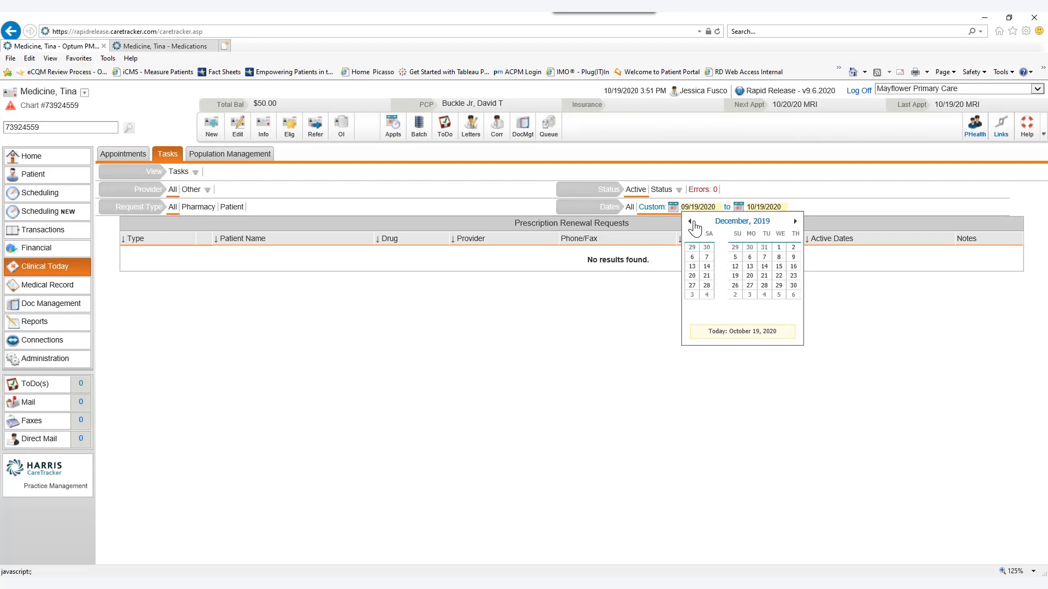
click(690, 221)
click(690, 221)
click(690, 221)
click(690, 222)
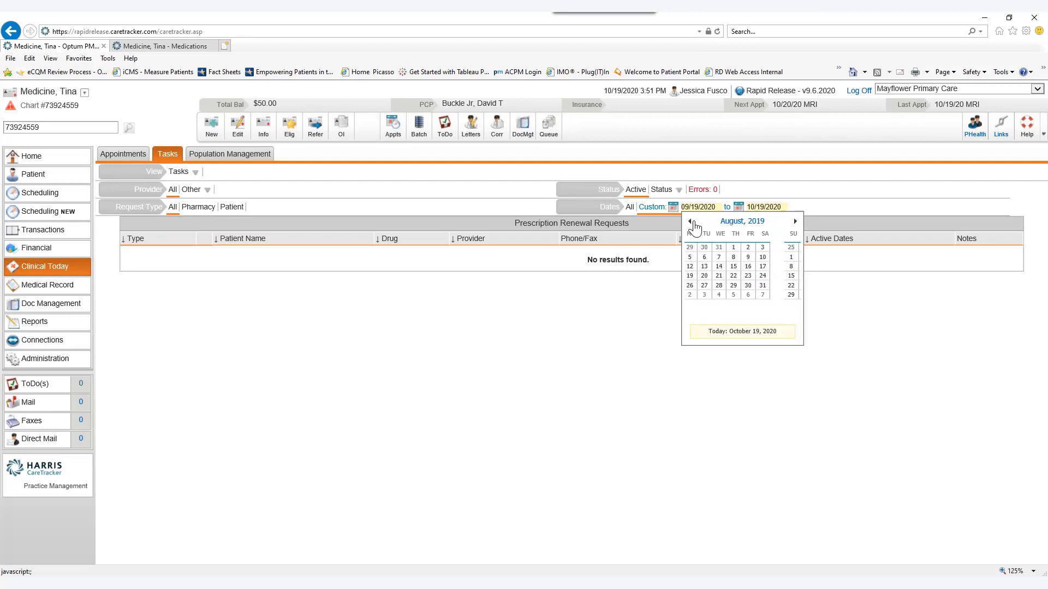
click(691, 222)
click(690, 222)
click(690, 222)
click(690, 221)
click(690, 222)
click(690, 222)
click(690, 221)
click(690, 222)
click(690, 222)
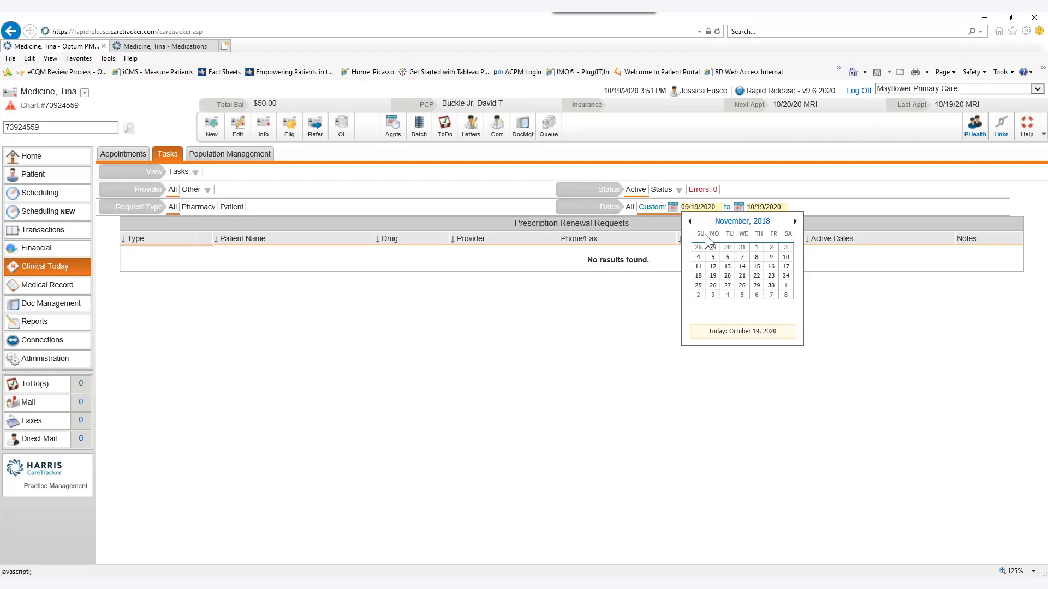
click(712, 247)
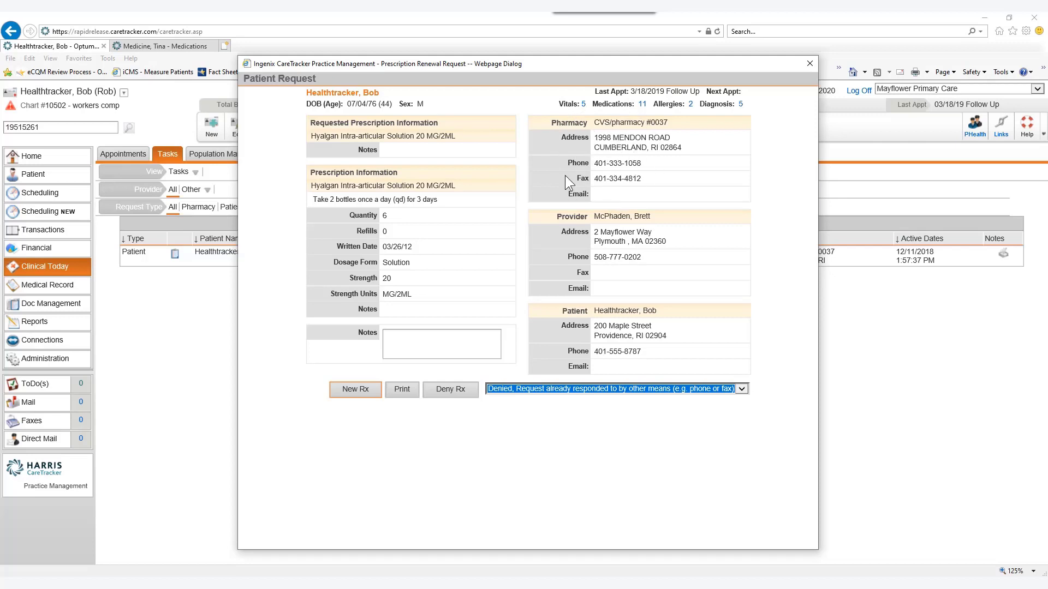
Step: Examine the patient's Hyalgan Intra-articular Solution renewal request and its denial reasons, and close the request without responding
key(ctrl)
click(741, 389)
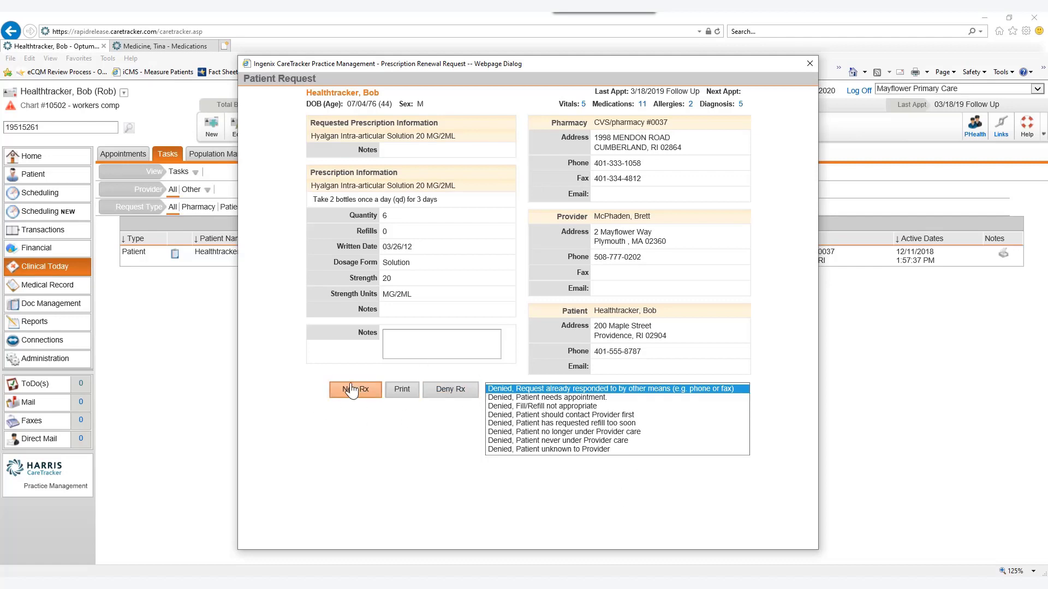
click(808, 65)
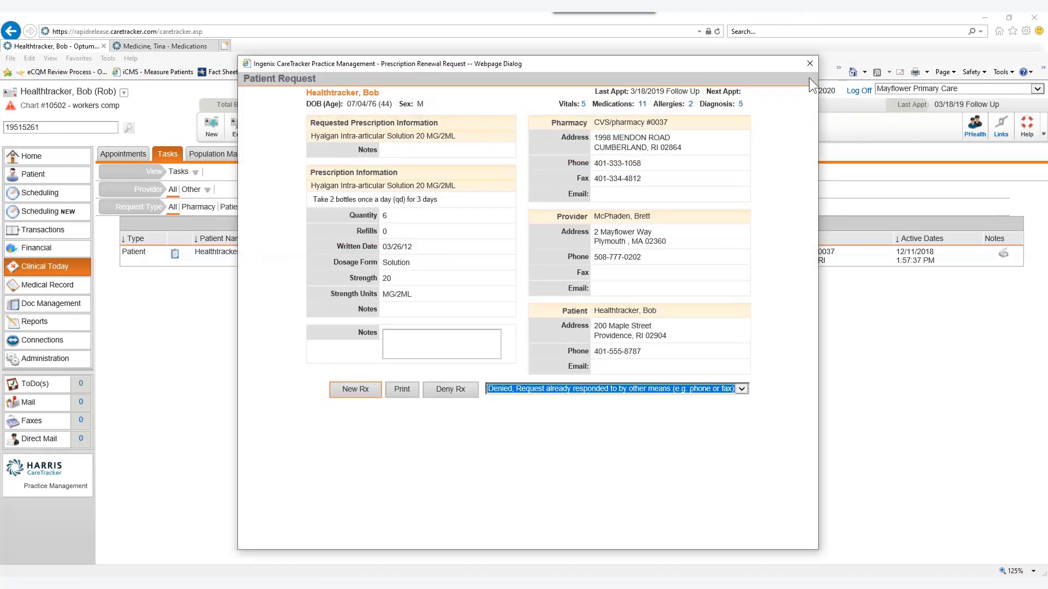
click(811, 65)
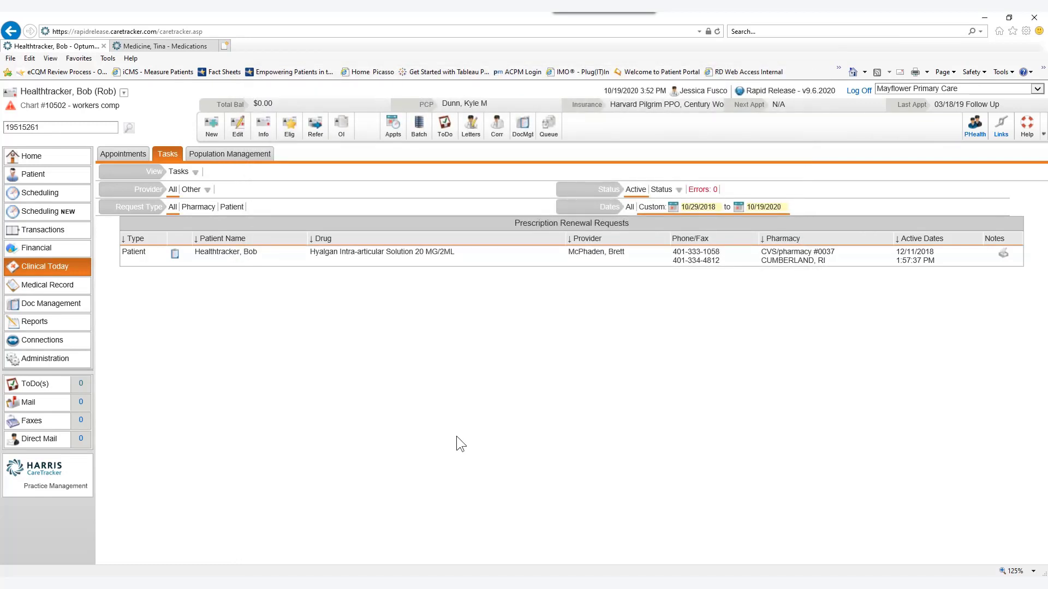
Step: Return to Clinical Today, open the Rx Change Requests list and review the available request types
click(40, 266)
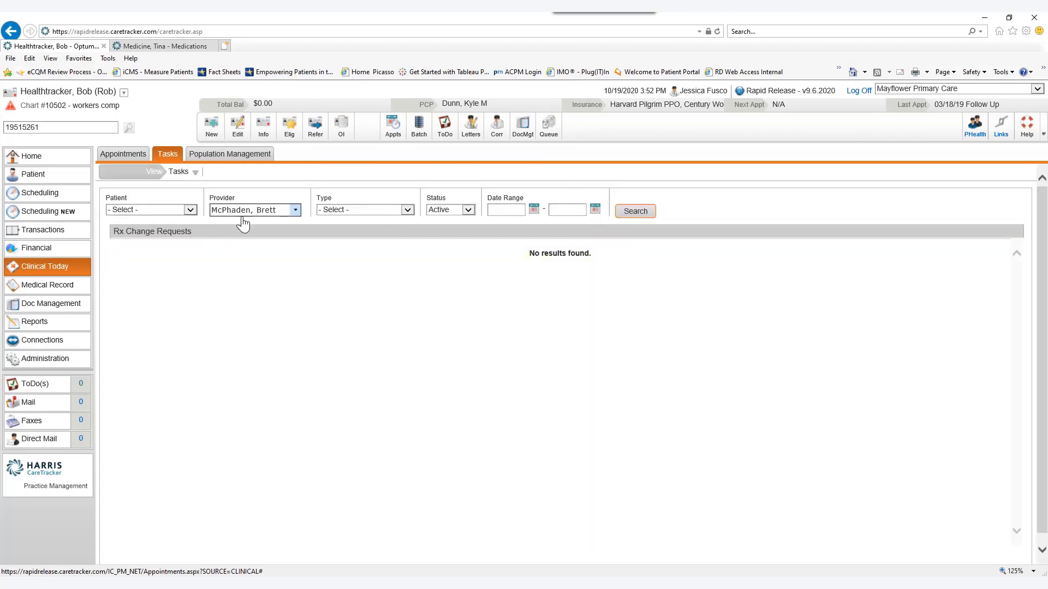
click(402, 212)
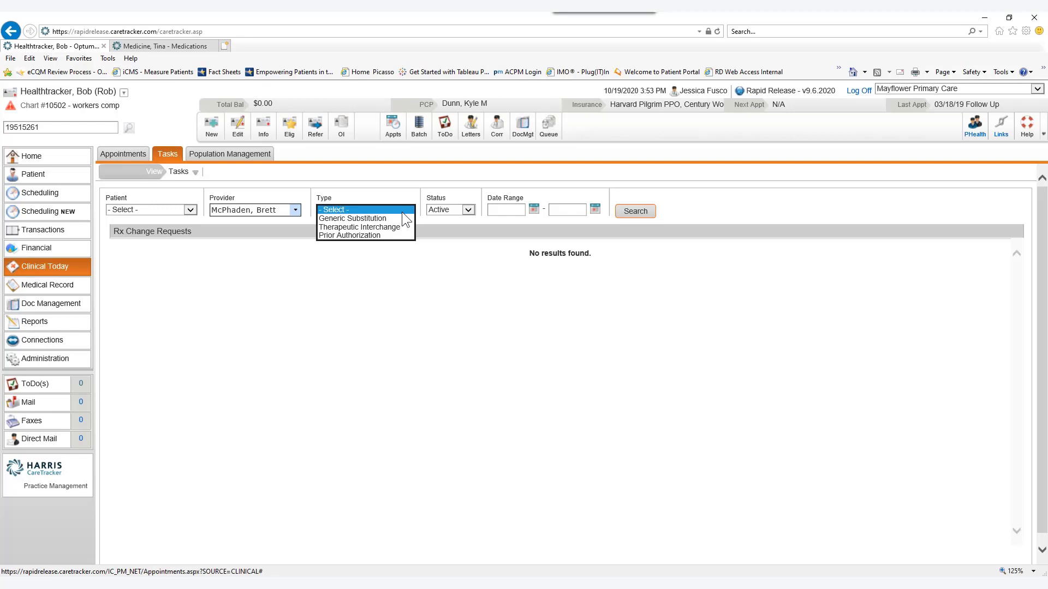
click(534, 209)
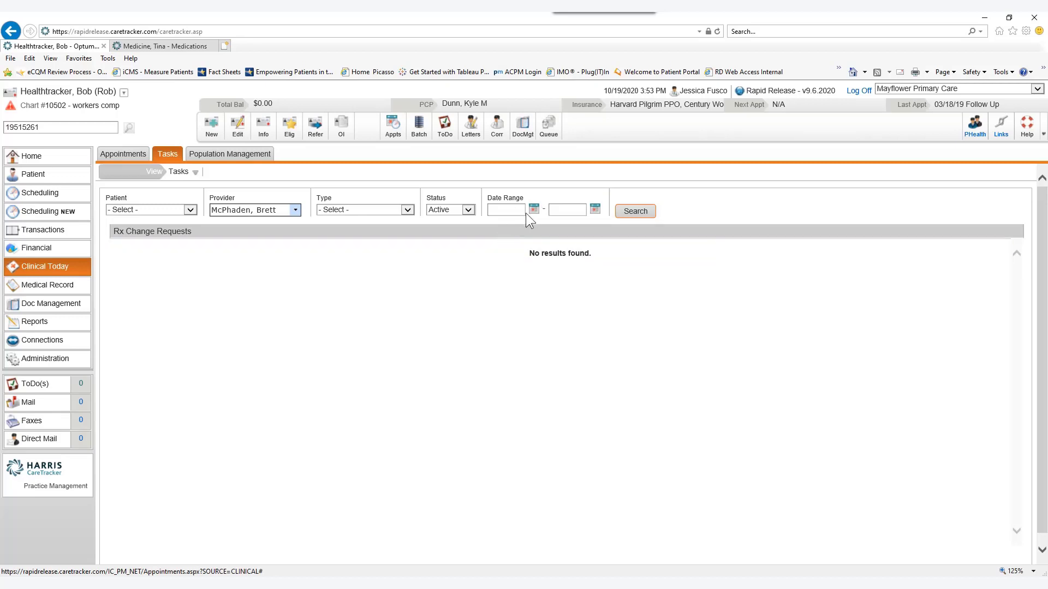
Step: Filter the Rx change requests by Denied status and run the search
click(468, 210)
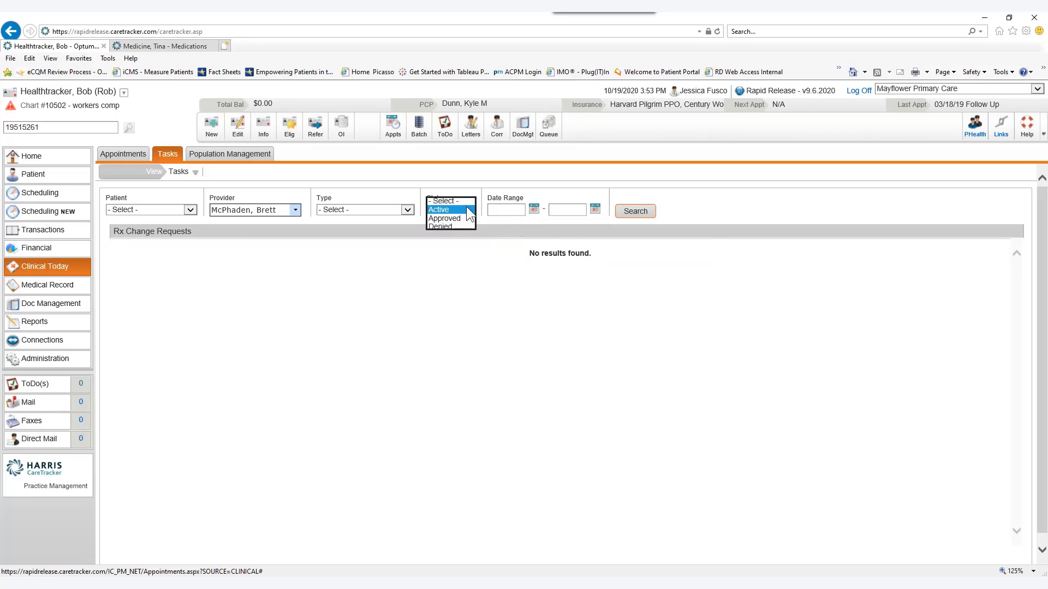
click(453, 226)
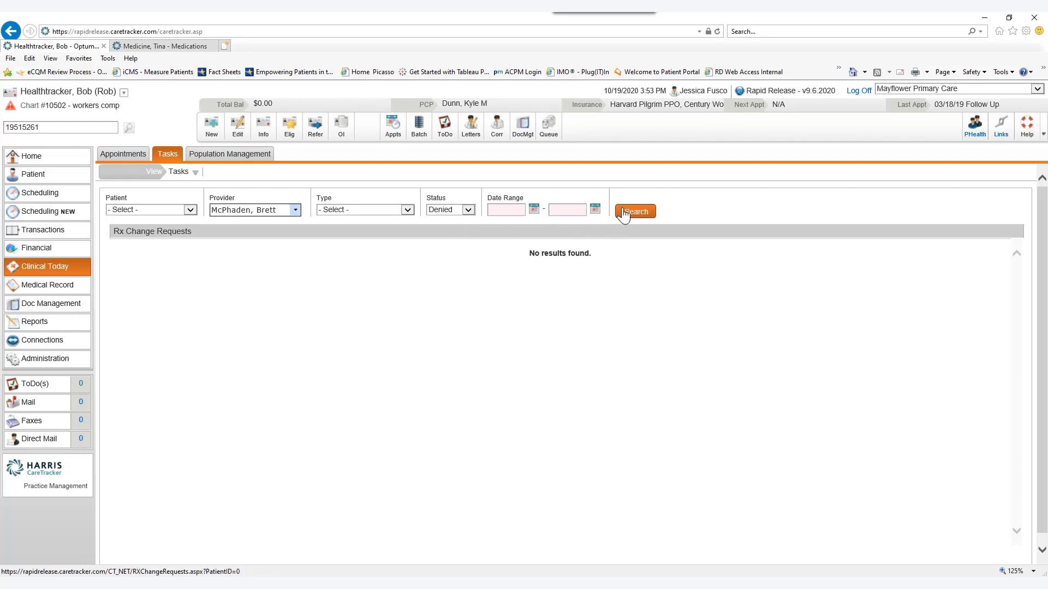
click(624, 213)
click(557, 337)
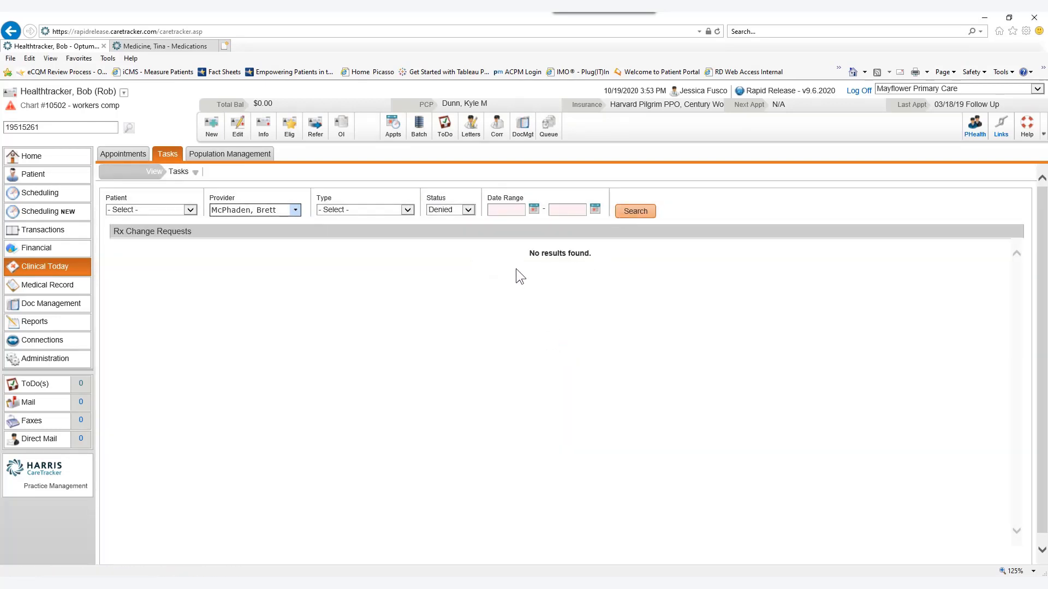
Step: Set the start of the Rx change requests' date range to 11/05/18
click(534, 209)
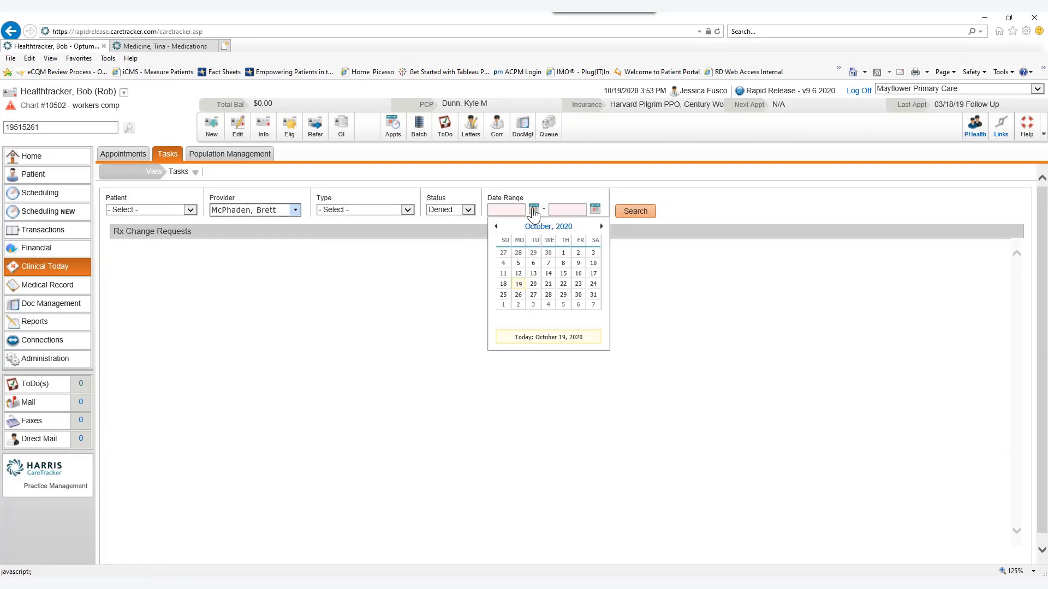
click(497, 227)
click(496, 226)
click(496, 227)
click(496, 226)
click(496, 227)
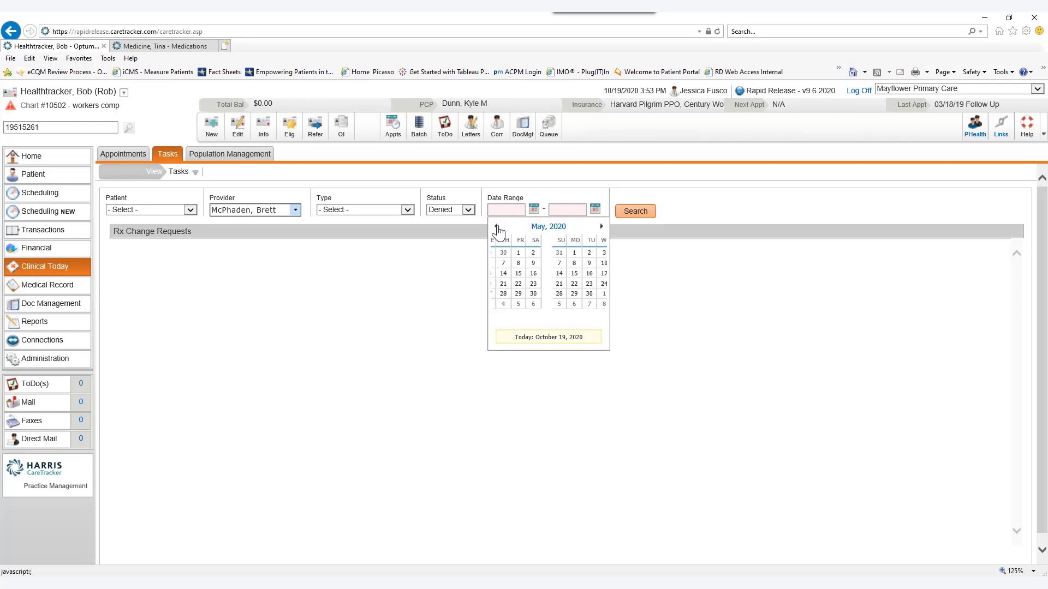
click(497, 226)
click(496, 227)
click(496, 226)
click(497, 227)
click(497, 226)
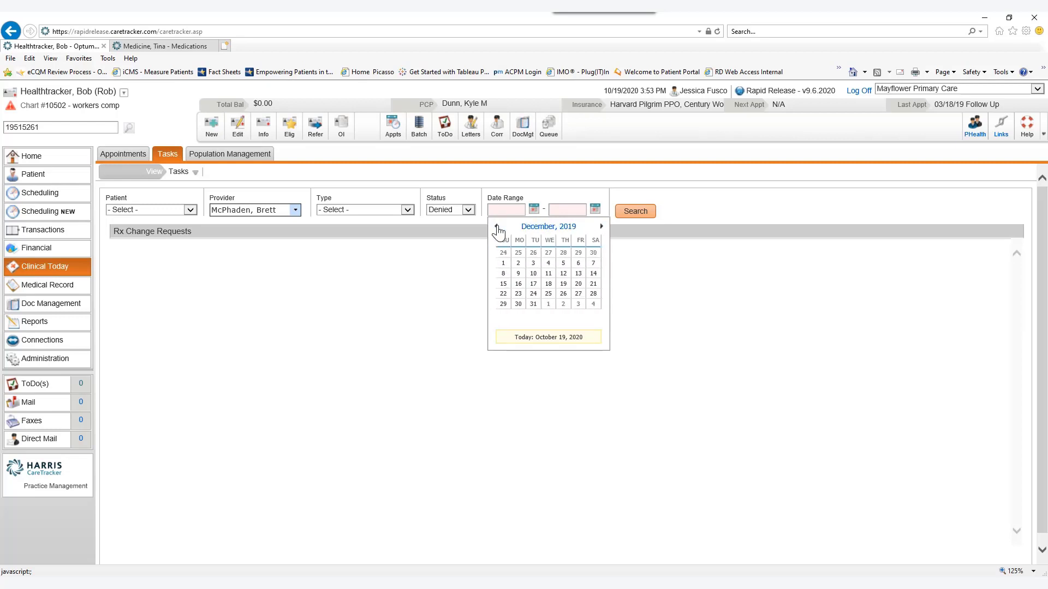
click(497, 227)
click(497, 227)
click(496, 226)
click(497, 226)
click(497, 226)
click(497, 226)
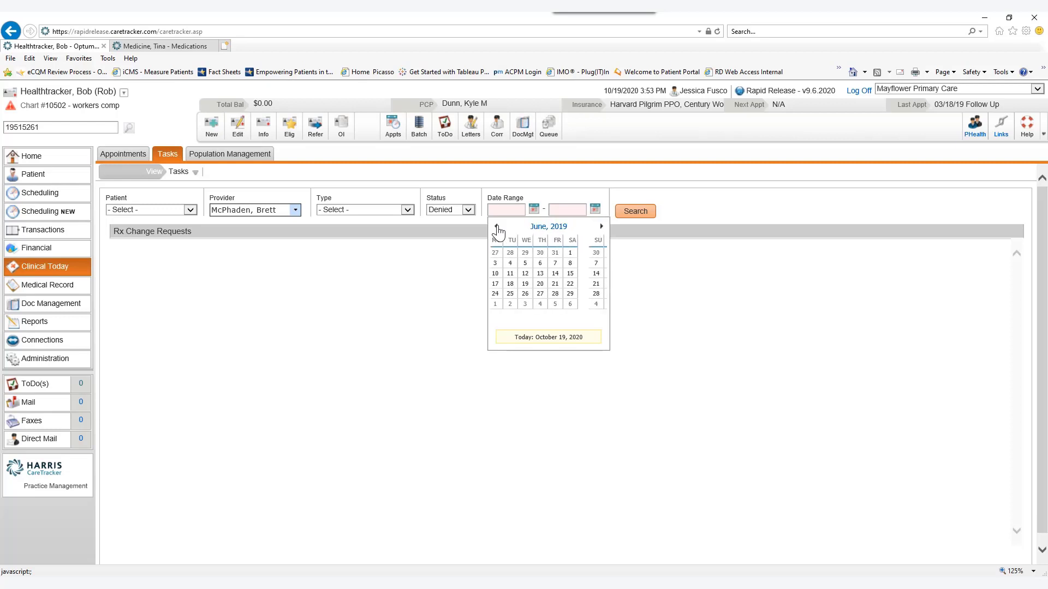
click(496, 227)
click(497, 226)
click(496, 226)
click(496, 227)
click(497, 226)
click(496, 226)
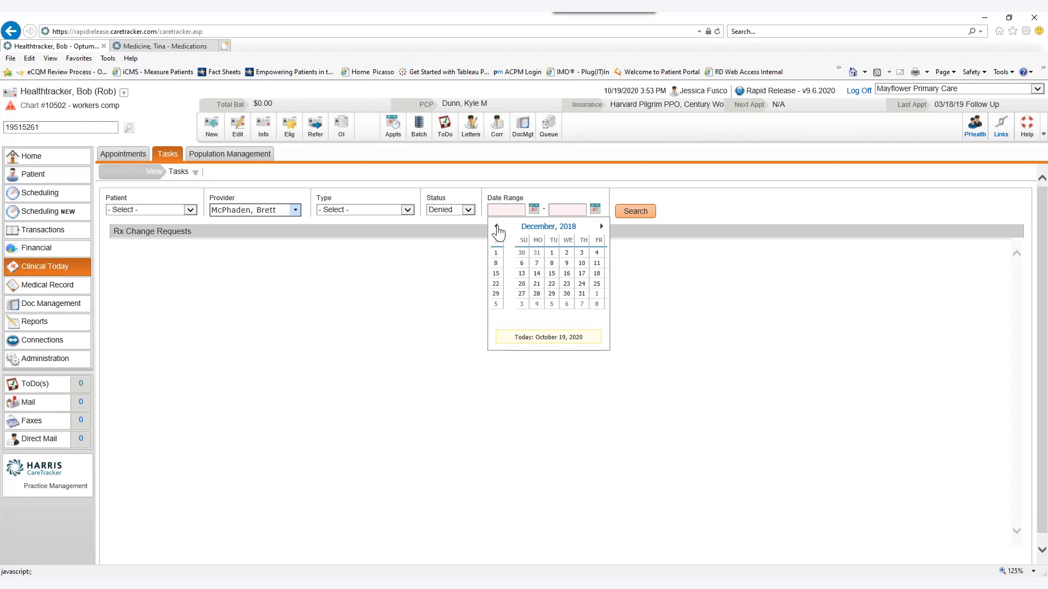
click(497, 226)
click(506, 263)
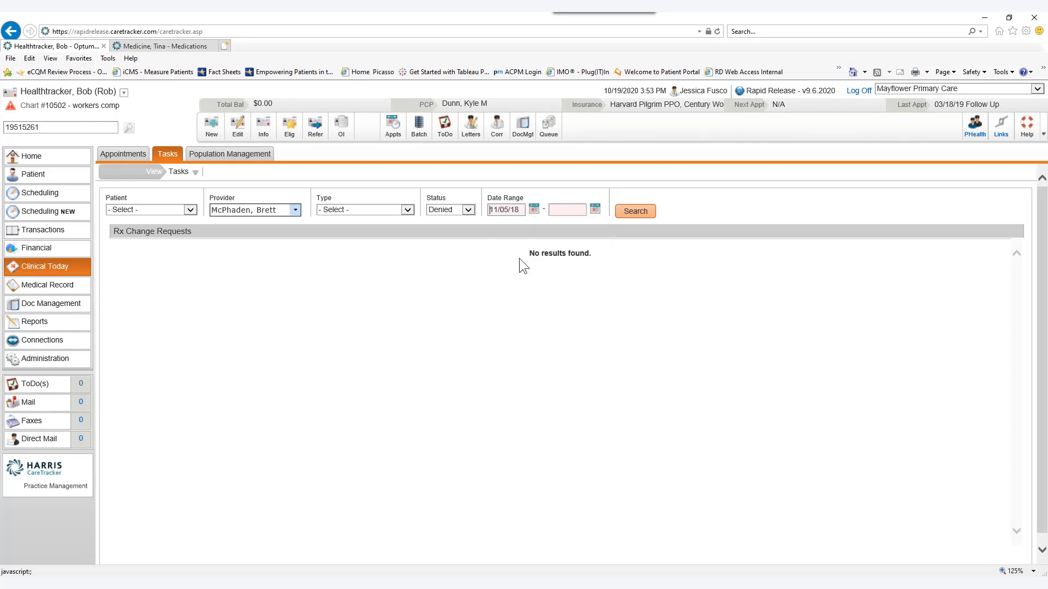
Step: Set the end of the date range to 10/19/20 and search the denied Rx change requests
click(594, 209)
click(579, 283)
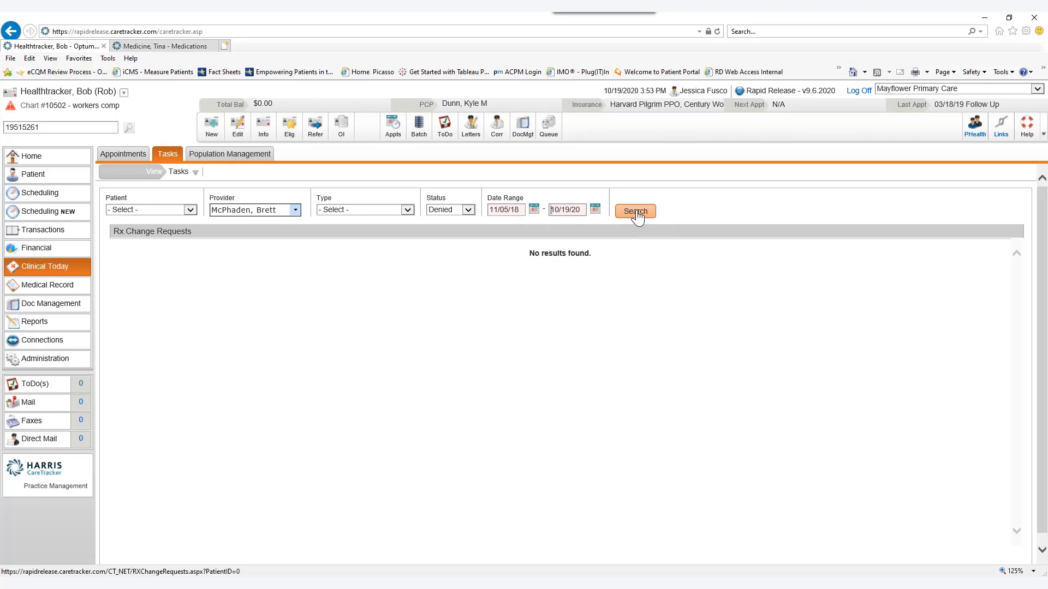
click(635, 211)
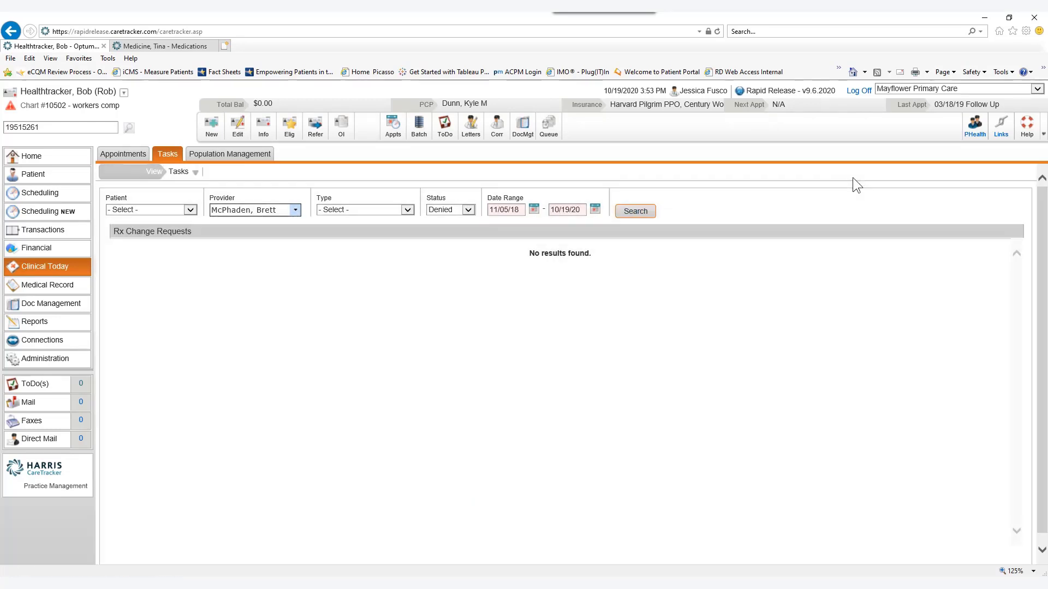
Step: Extend the provider filter to all providers and rerun the Rx change request search
click(294, 212)
click(268, 223)
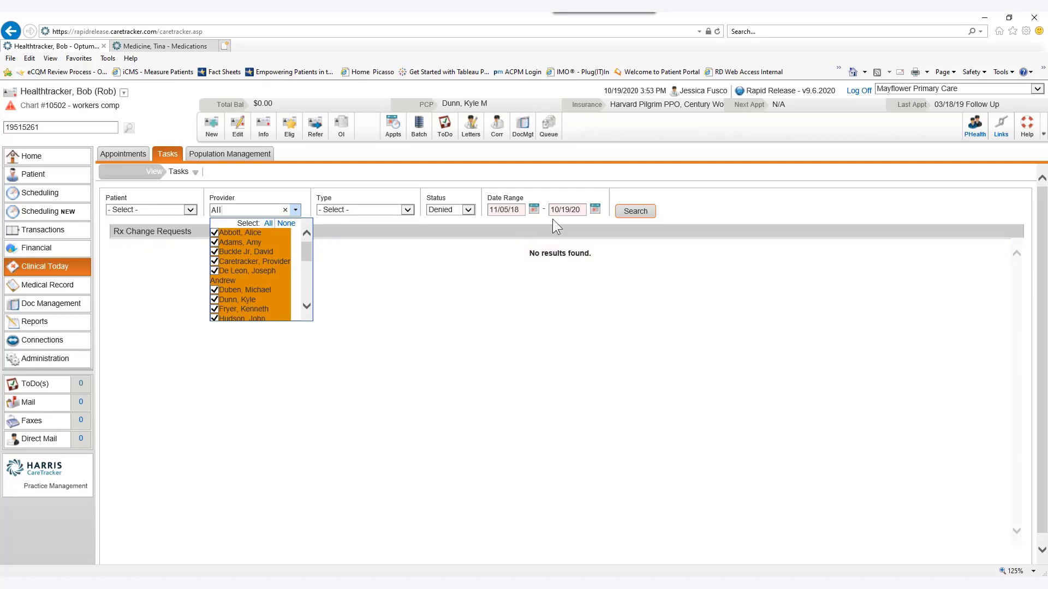
click(635, 212)
click(636, 211)
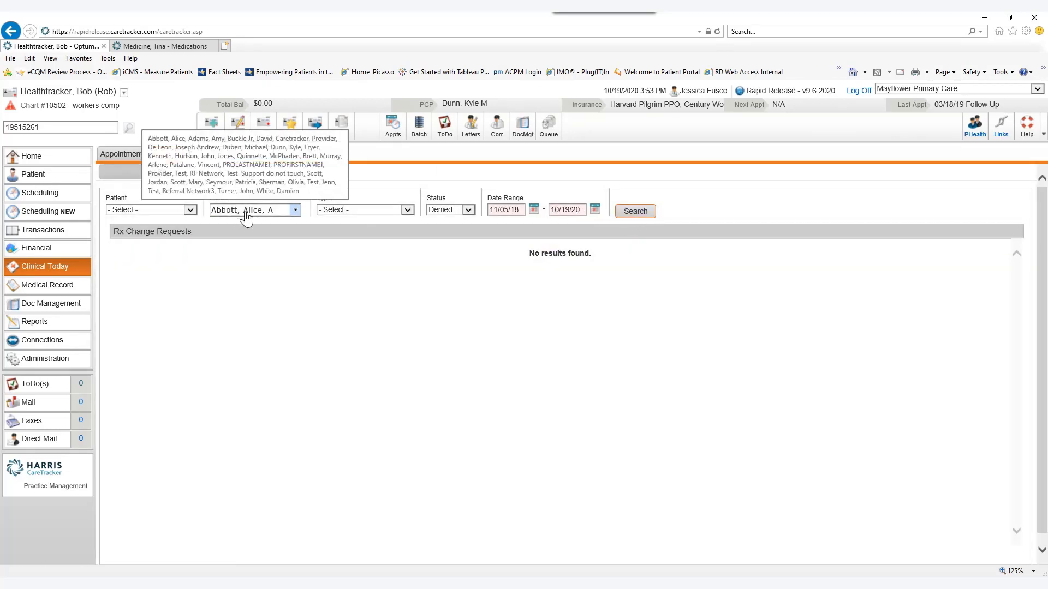
Step: Limit the Rx change requests to the Patient in Context and rerun the search
click(190, 210)
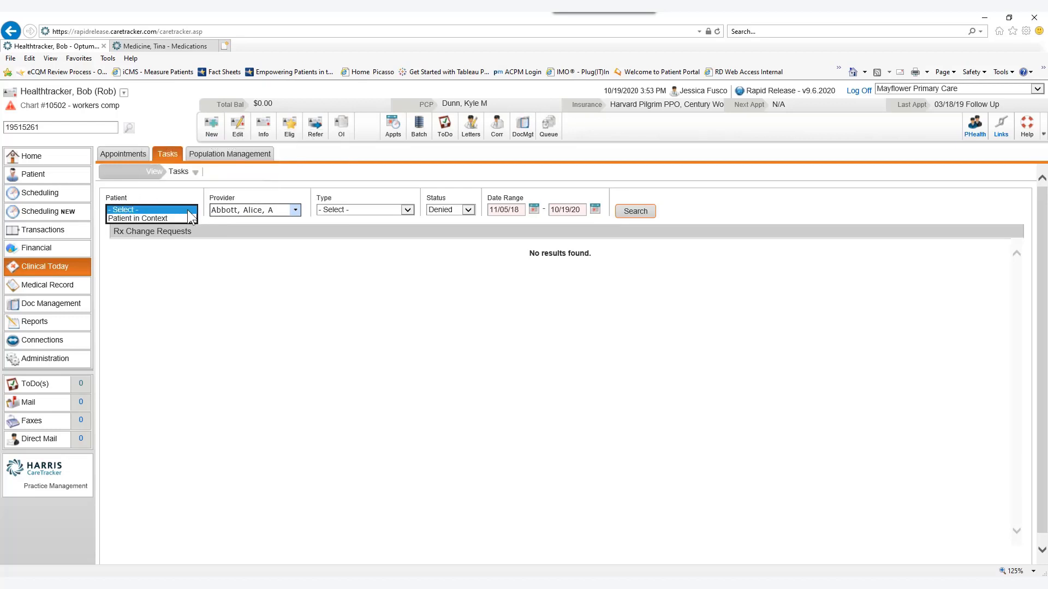
click(164, 218)
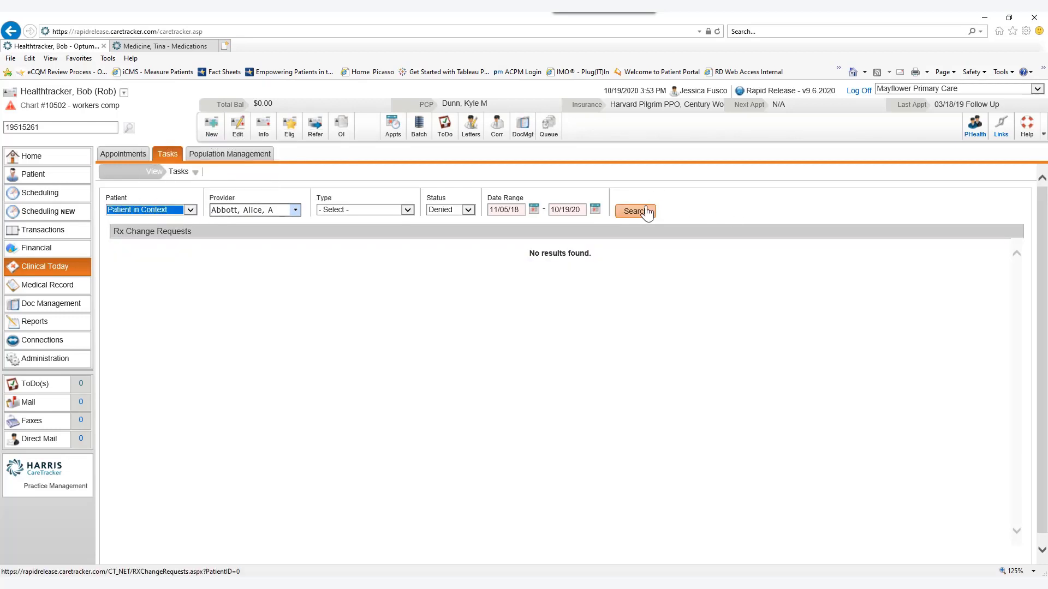
click(644, 213)
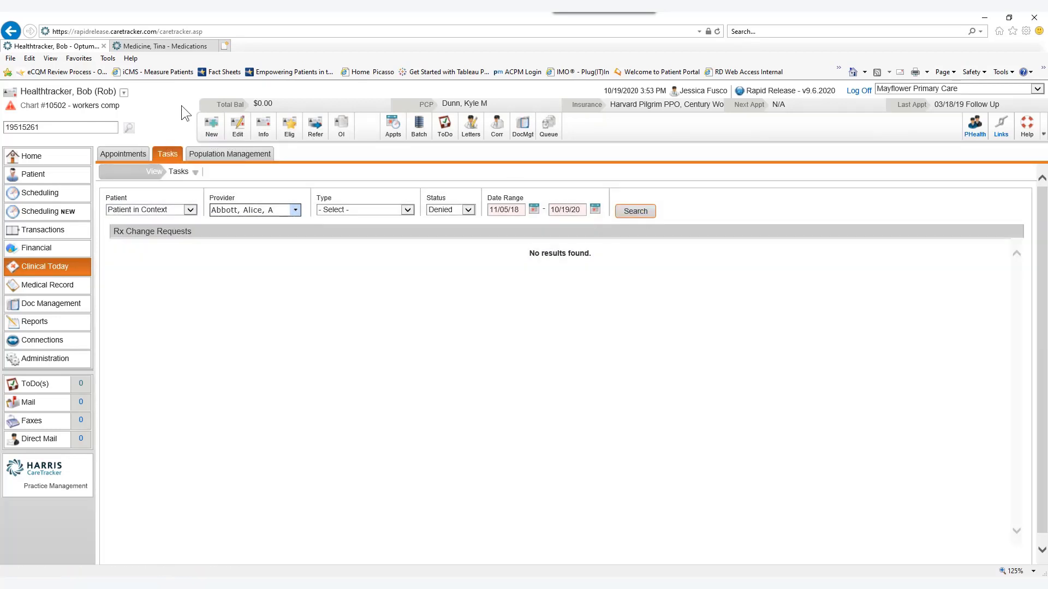
click(635, 211)
Step: Return to Clinical Today, review the provider and default settings in the Operator Encounter Batch Control window, and close it
click(32, 272)
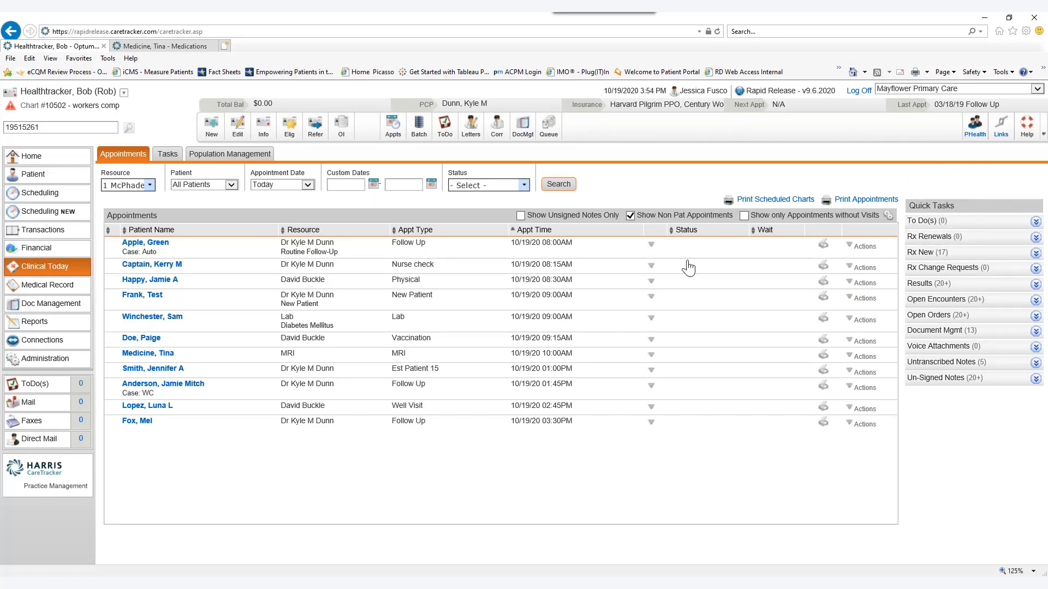
click(418, 123)
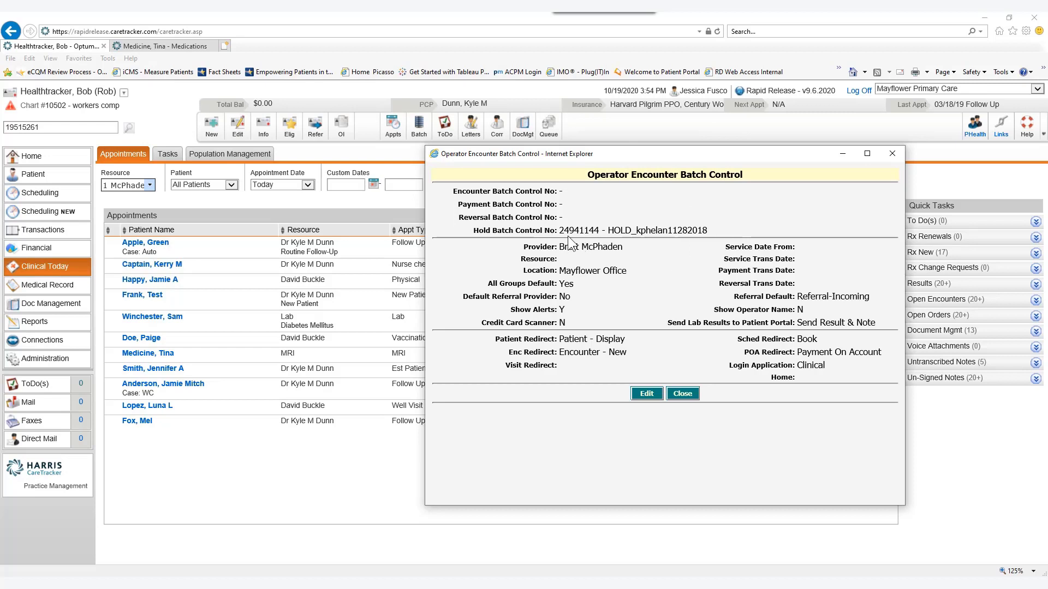
click(893, 153)
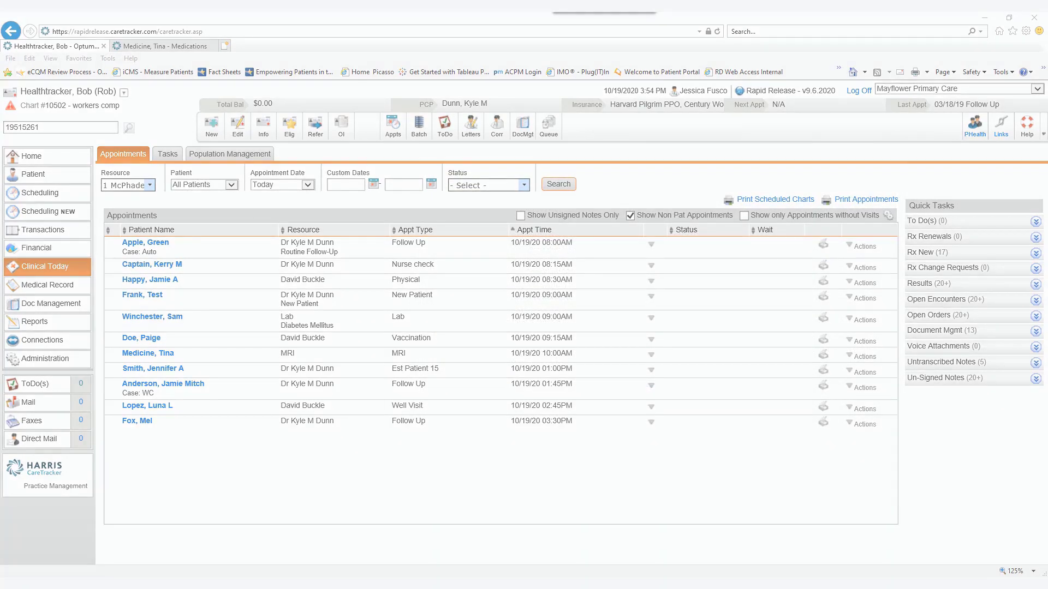